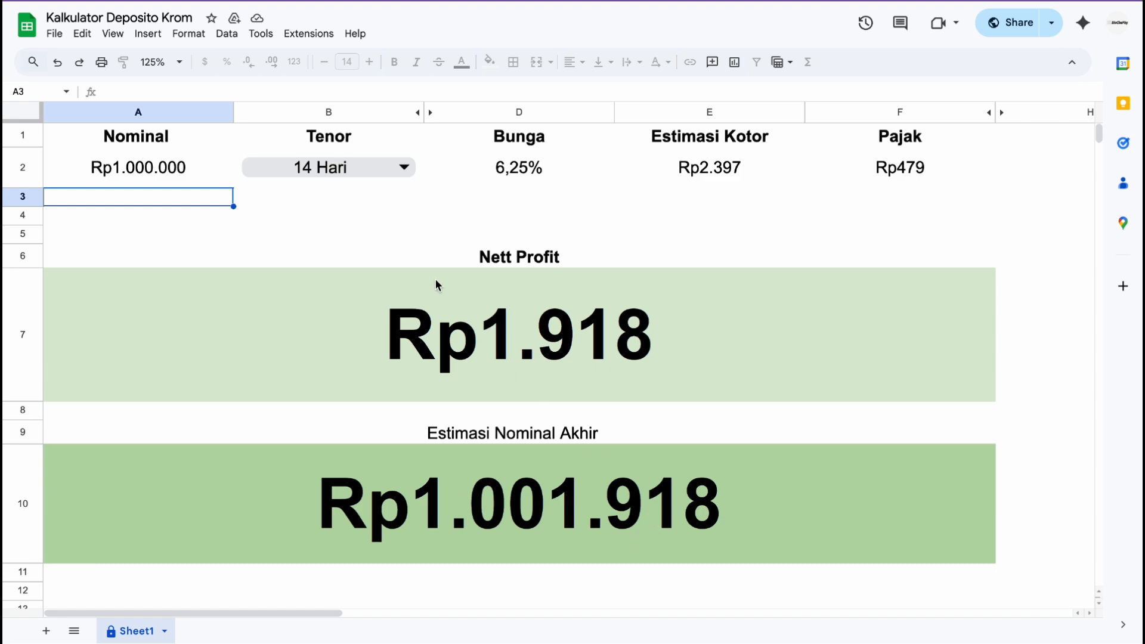
Set the Tenor to 1 Bulan, 3 Bulan and finally 6 Bulan to compare the deposit results
left_click(375, 173)
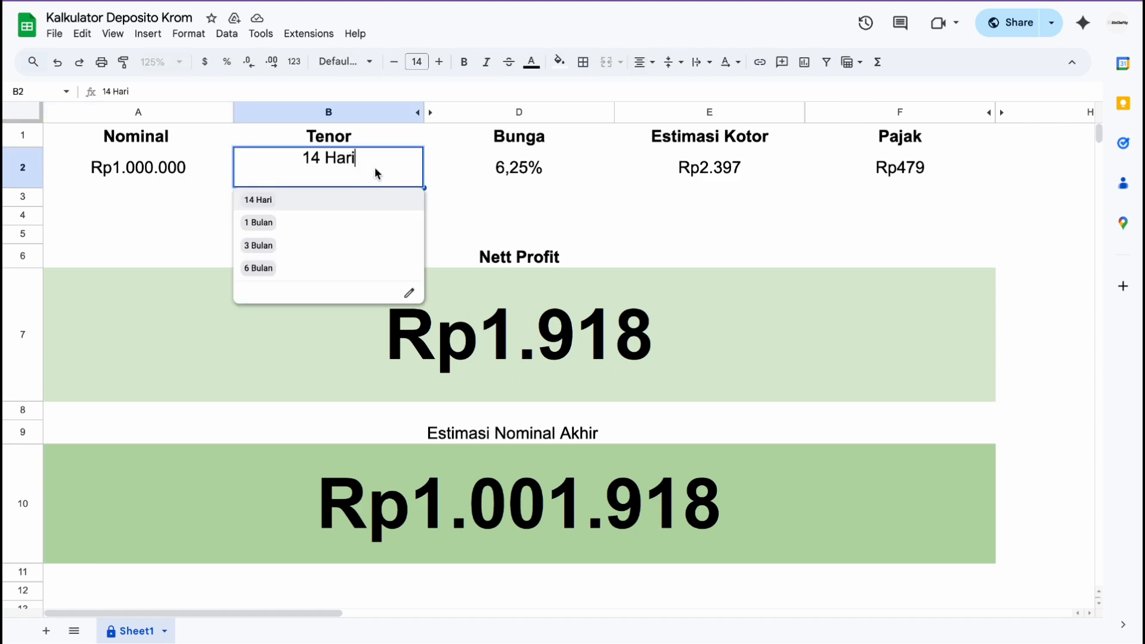
left_click(272, 229)
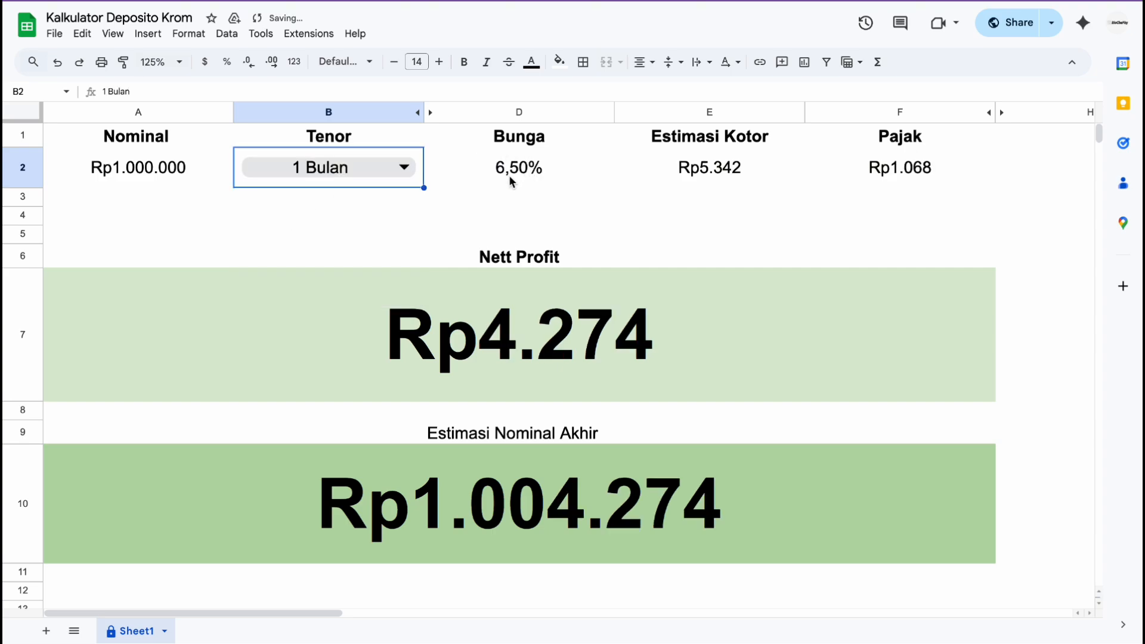
left_click(402, 172)
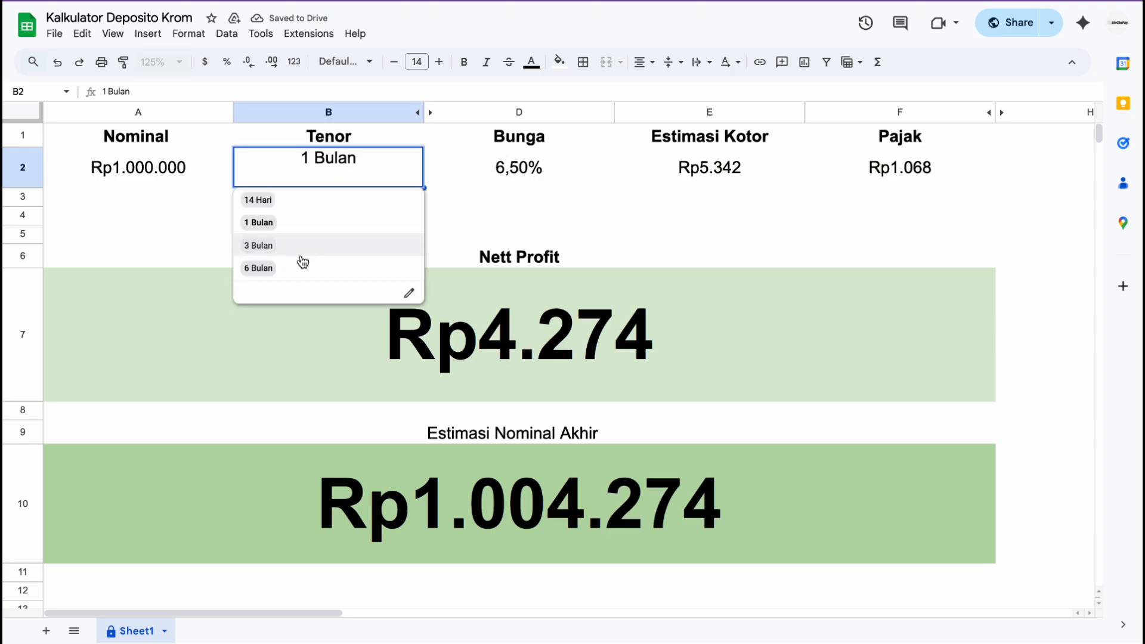
left_click(310, 246)
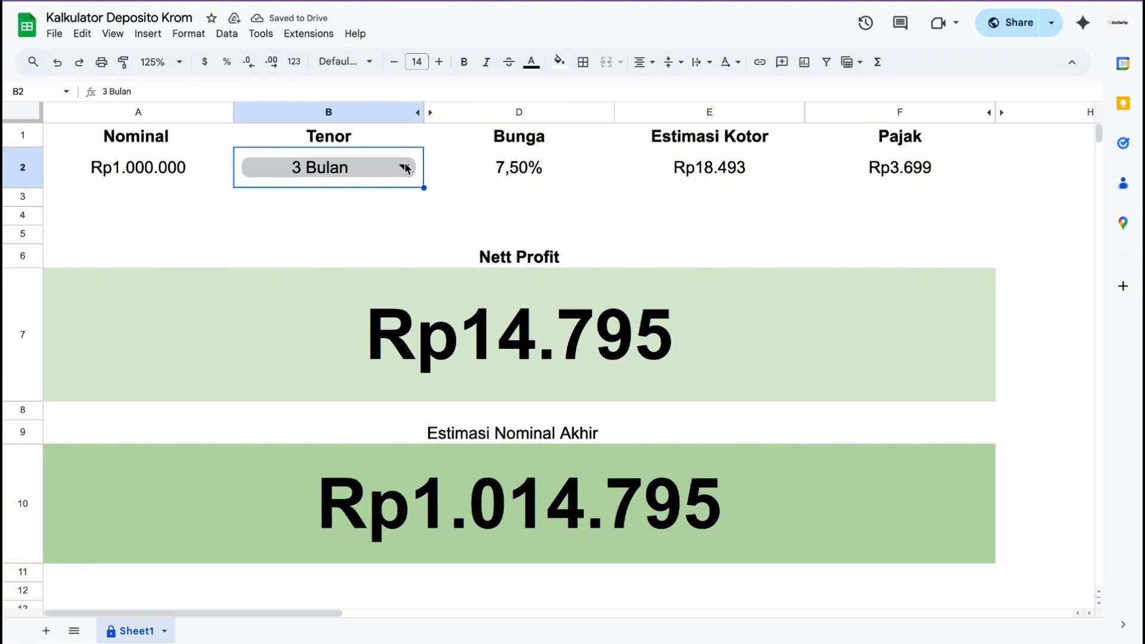
left_click(380, 167)
left_click(293, 274)
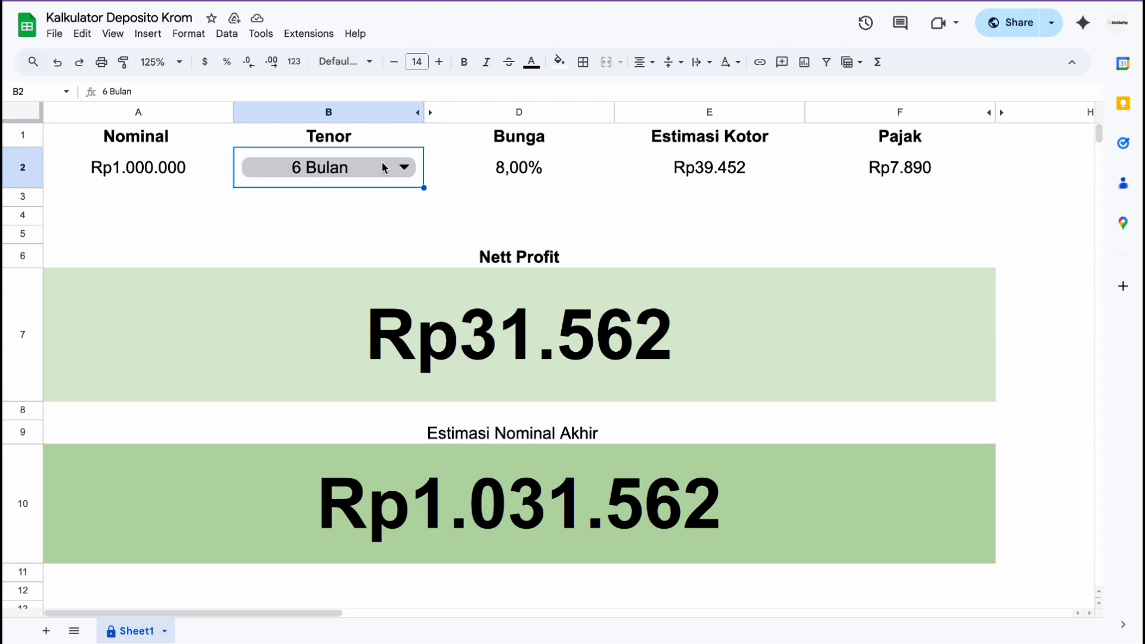
Set the Nominal in cell A2 to 5000001
left_click(193, 168)
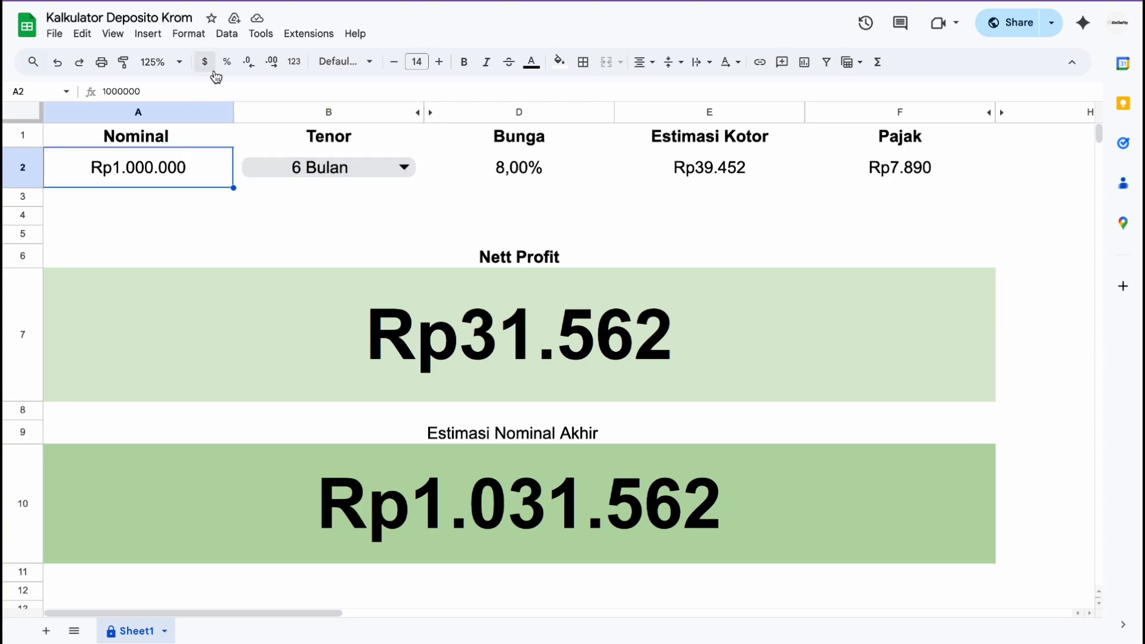
left_click_drag(139, 90, 92, 94)
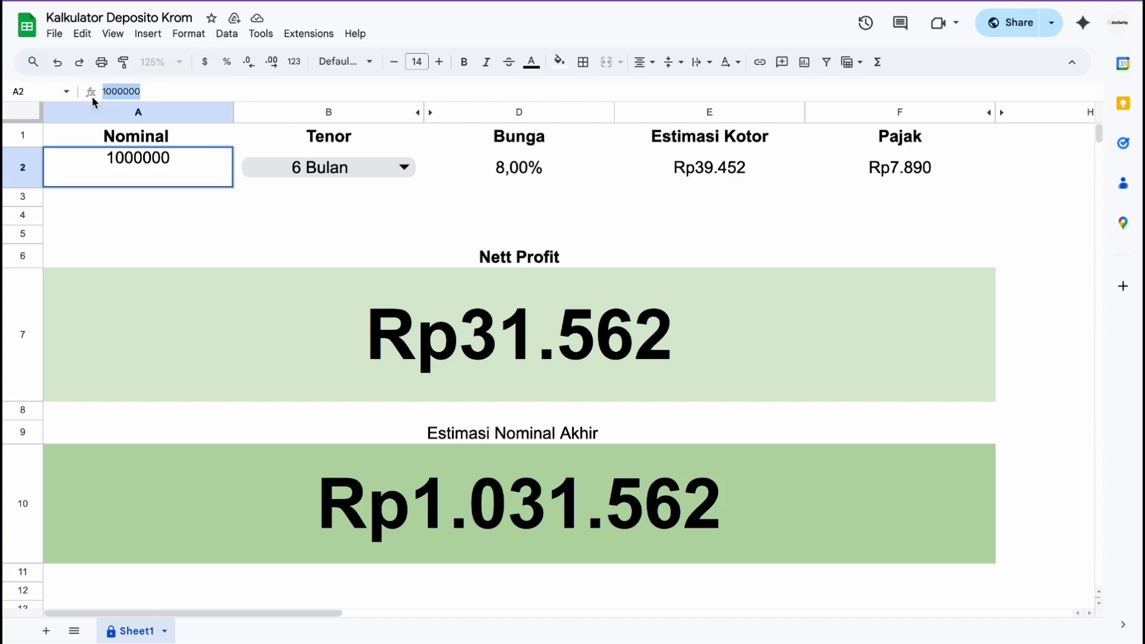
type("5000001")
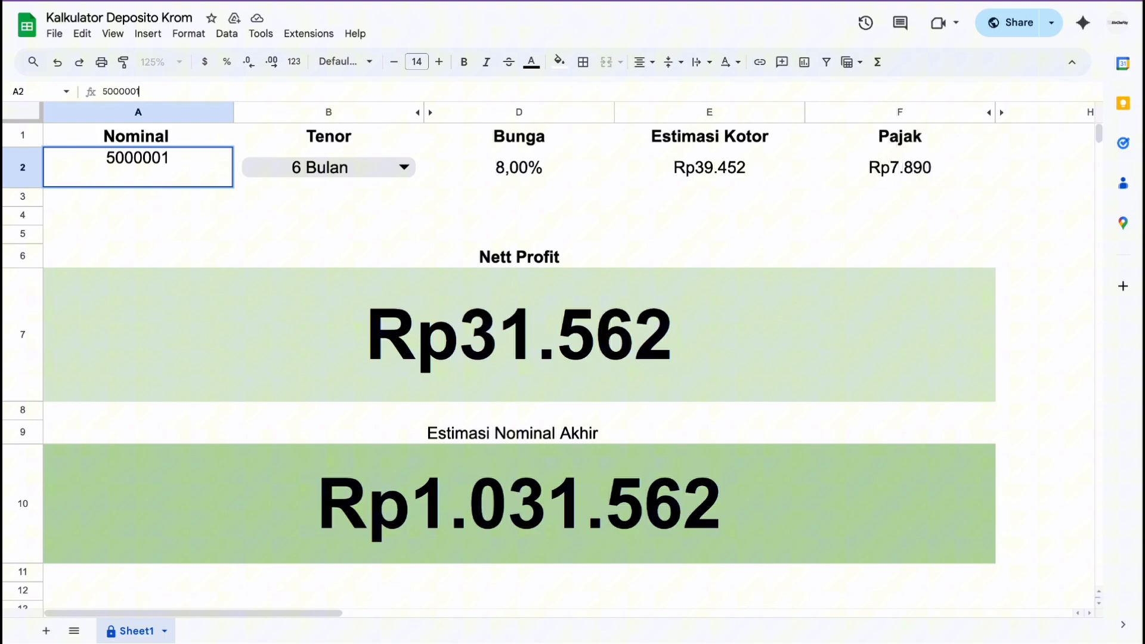
key("Return")
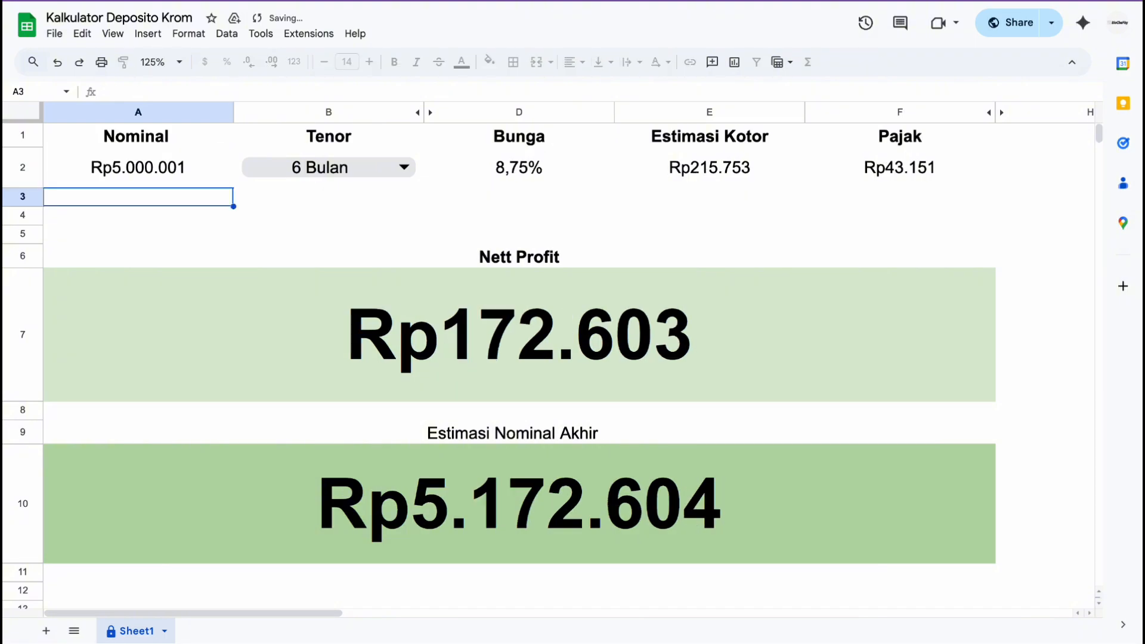
Cycle the Tenor through 14 Hari, 1 Bulan, 3 Bulan and 6 Bulan for the 5000001 deposit, ending on 6 Bulan
double_click(296, 164)
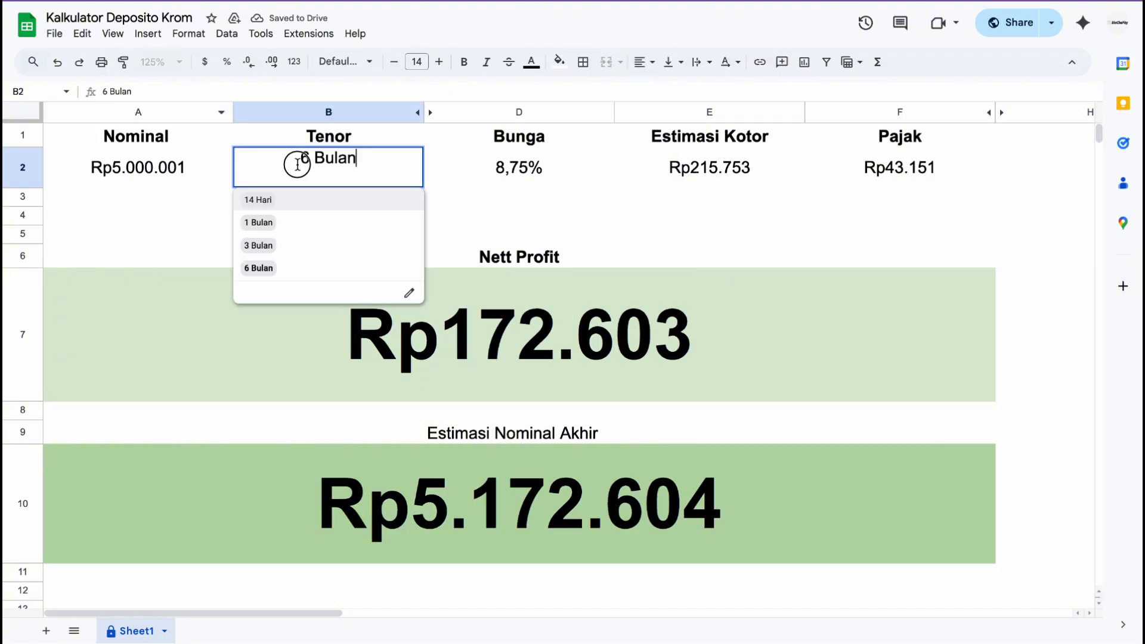
left_click(279, 205)
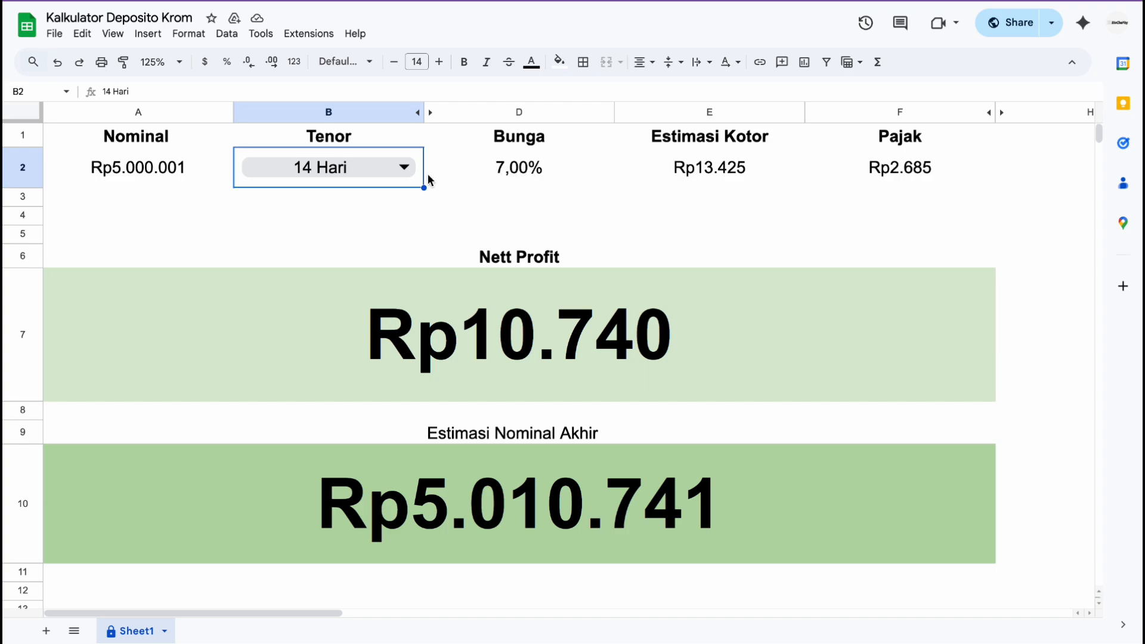
left_click(413, 171)
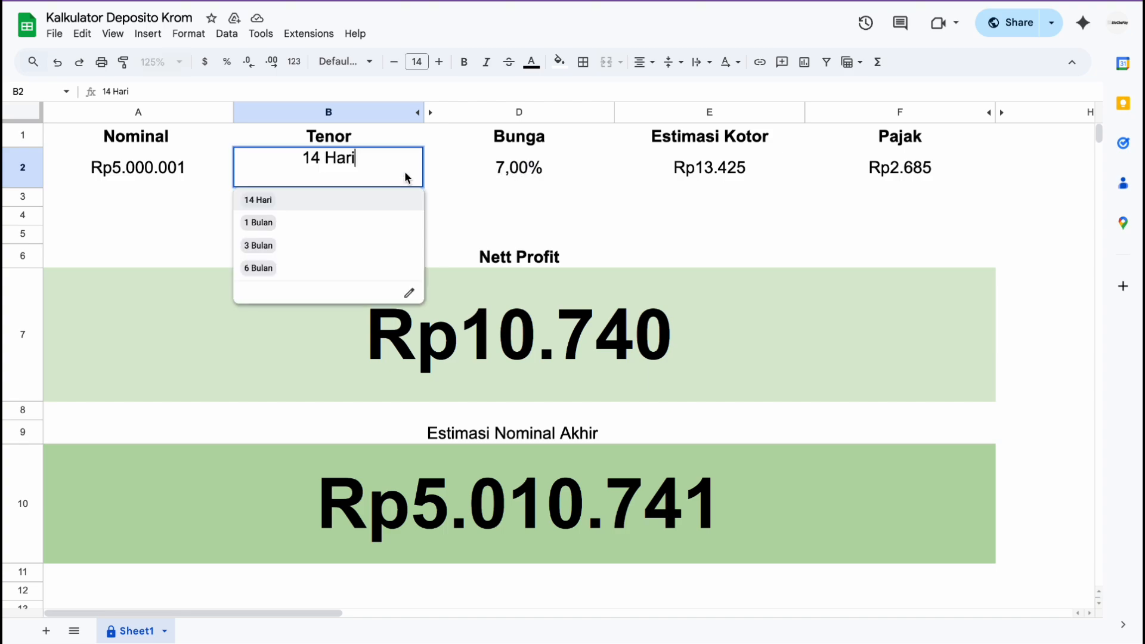
left_click(313, 222)
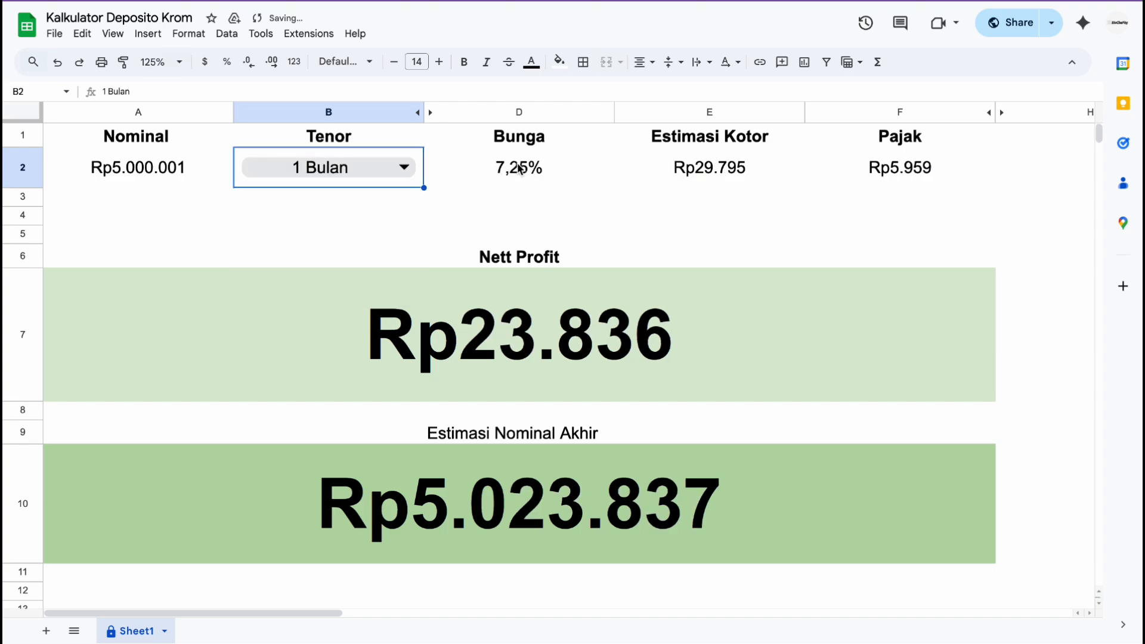
left_click(403, 168)
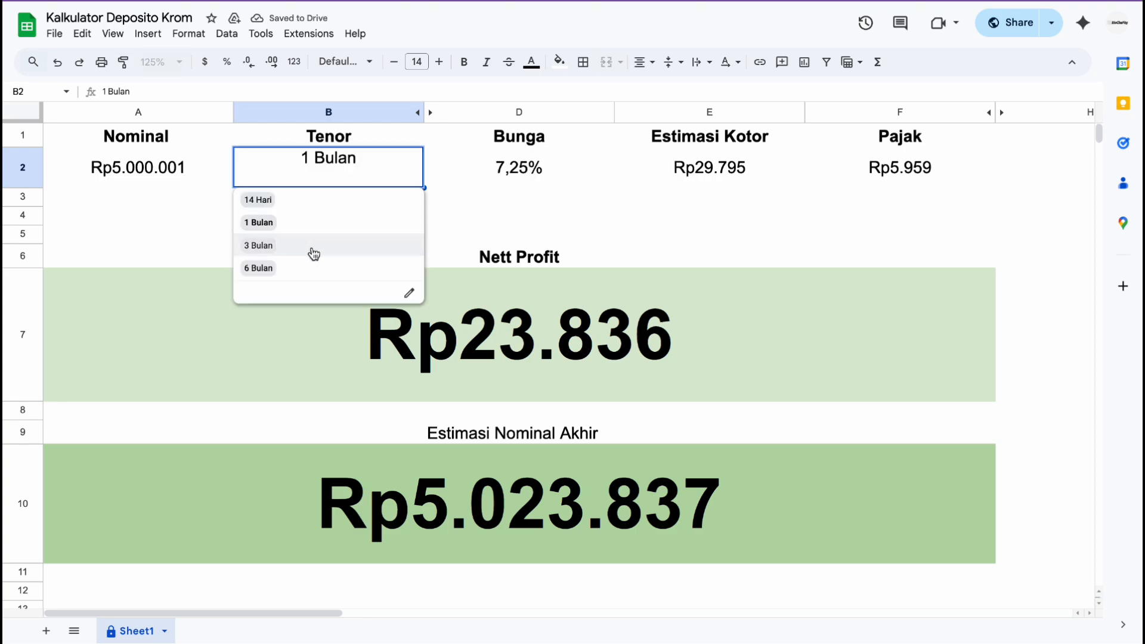
left_click(312, 250)
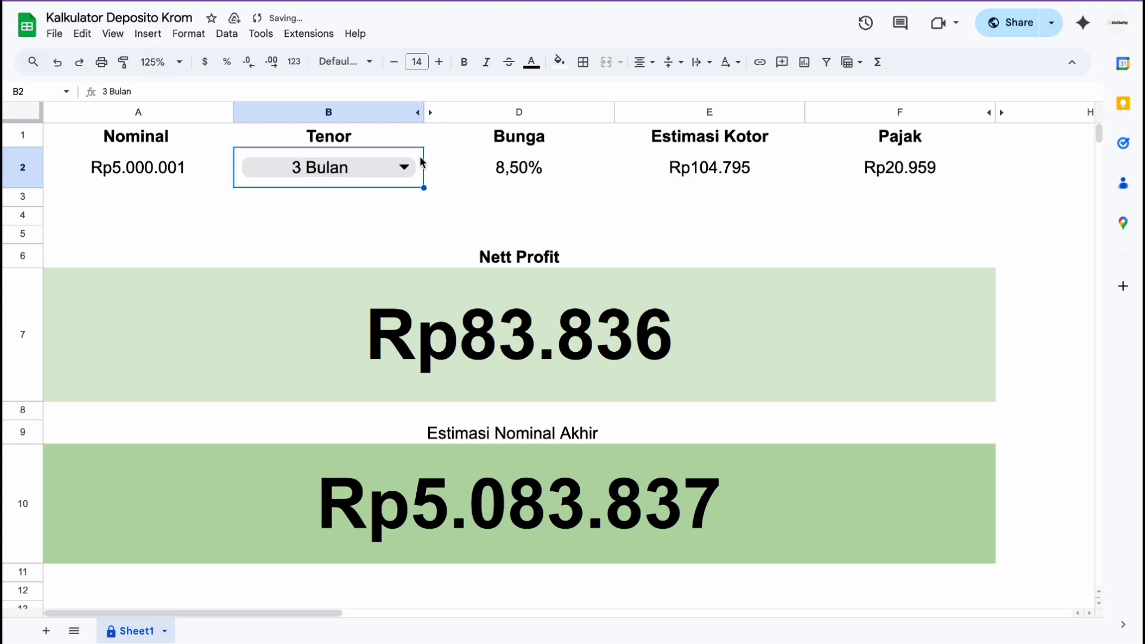
left_click(355, 172)
left_click(273, 268)
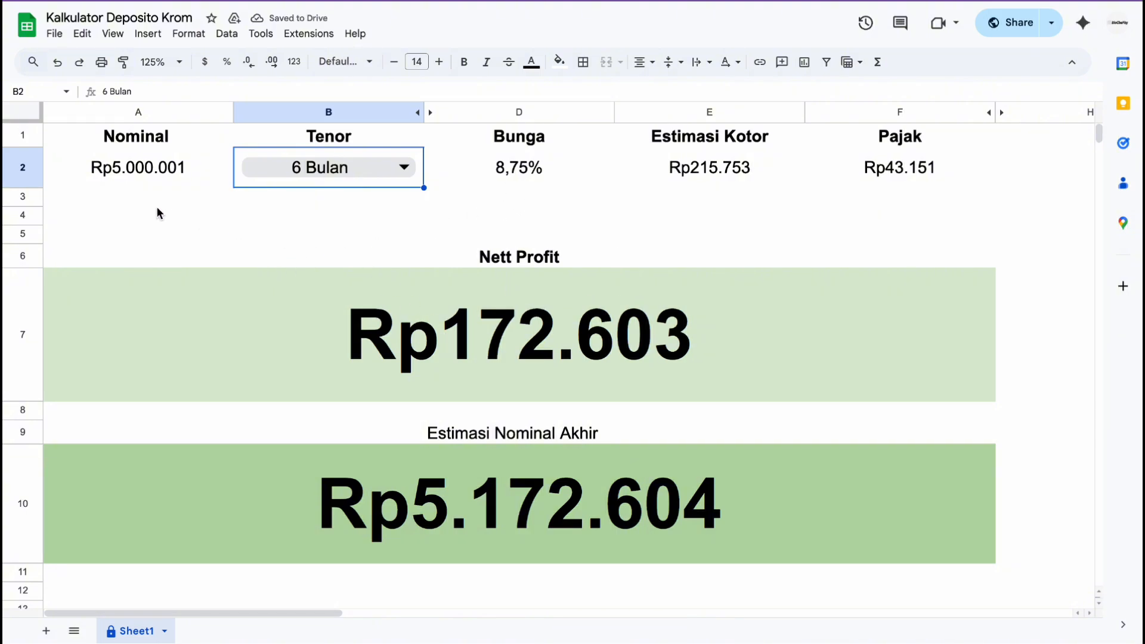
Change the Nominal in cell A2 to 5000000
left_click(187, 165)
left_click(159, 92)
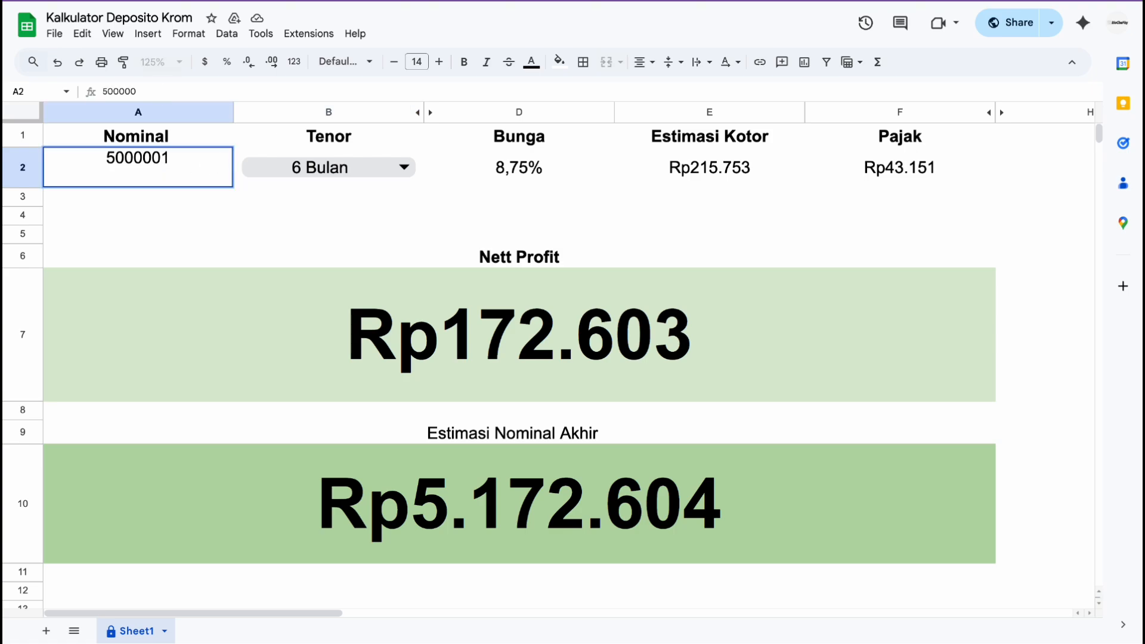
key("BackSpace")
type("0")
key("Return")
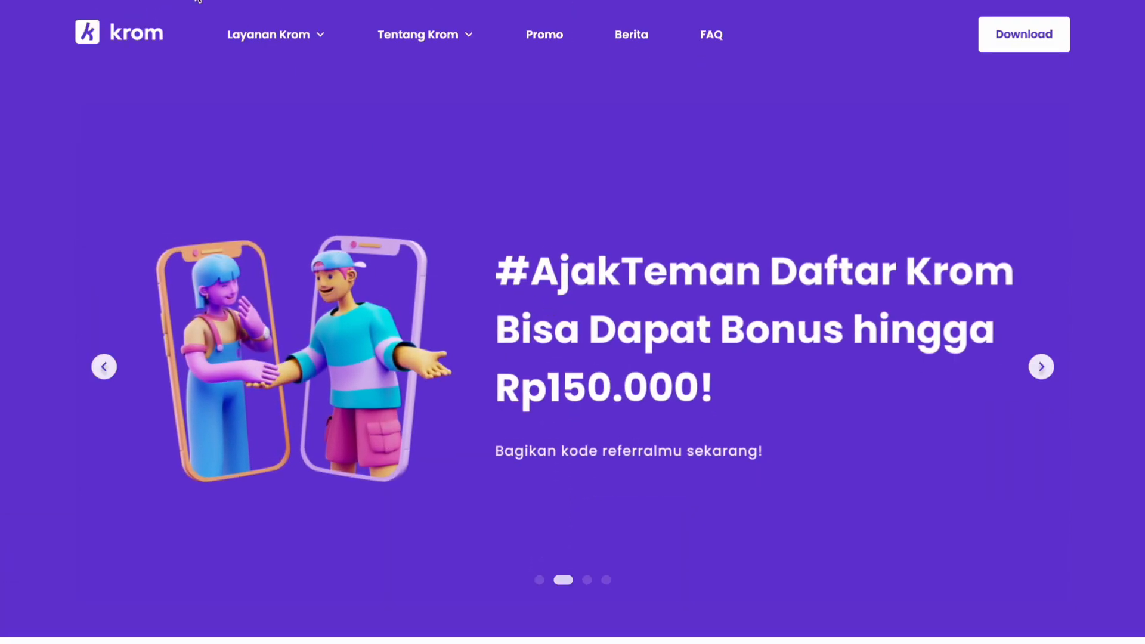
On the Krom website's Deposito calculator, calculate the interest for an initial deposit of Rp 5.000.000 over 14 hari and highlight the interest rate
scroll(360, 228, "down", 10)
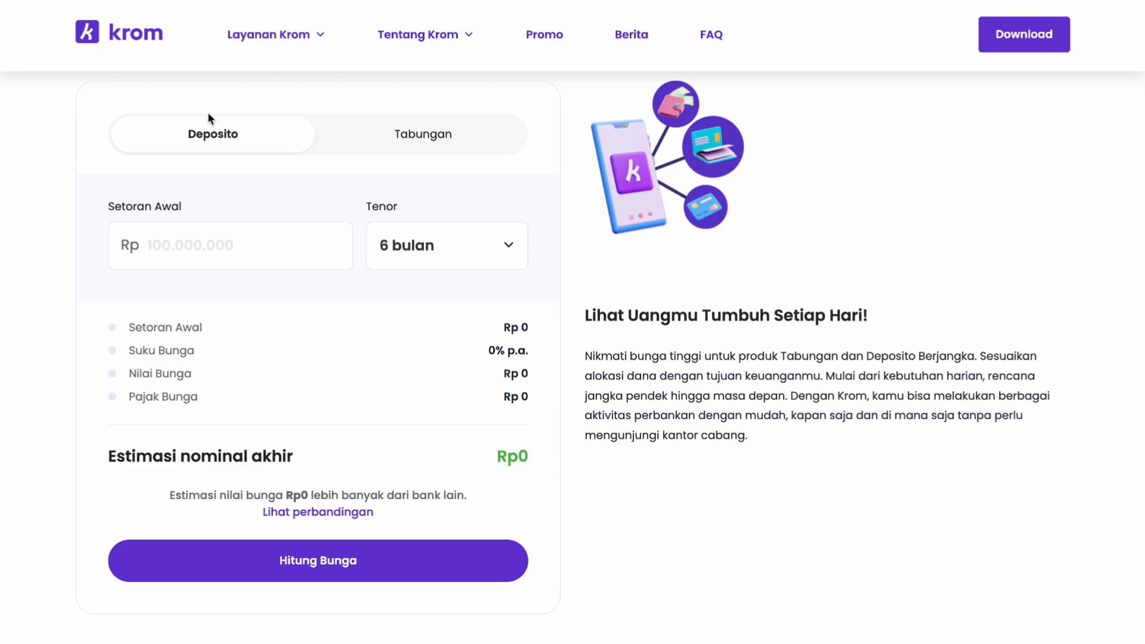
left_click(185, 239)
type("5000000")
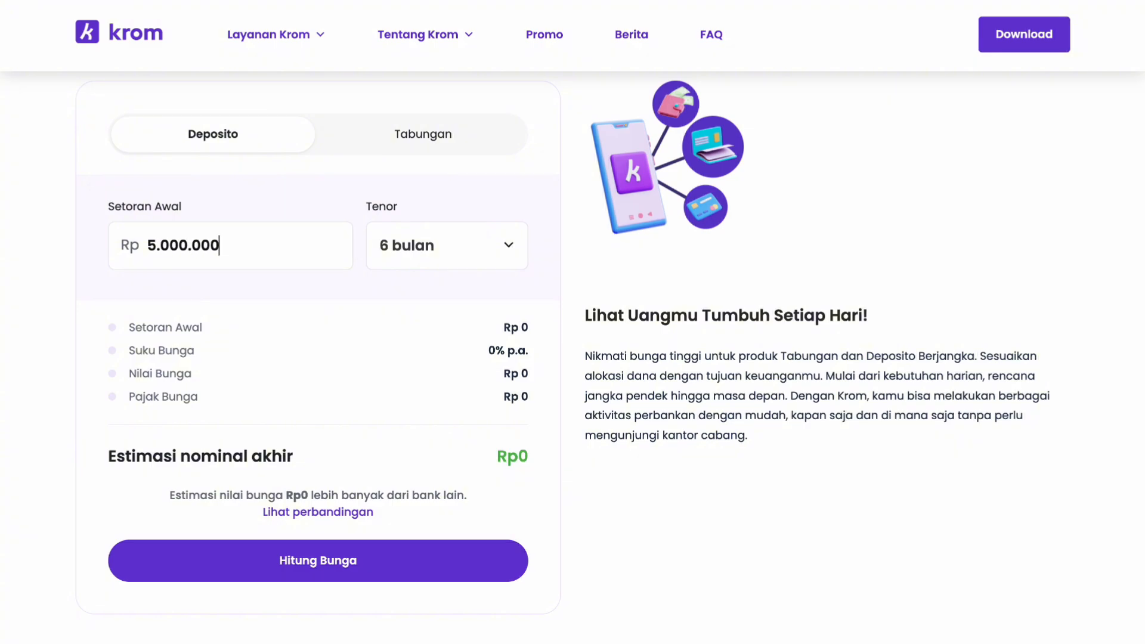
left_click(438, 244)
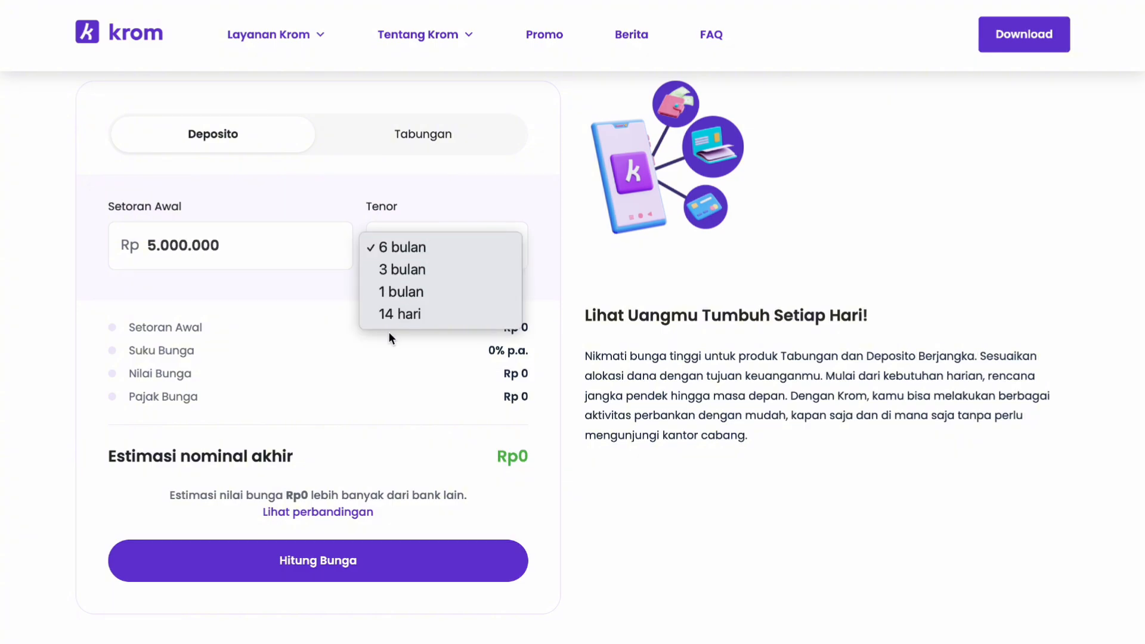
left_click(396, 315)
left_click(316, 556)
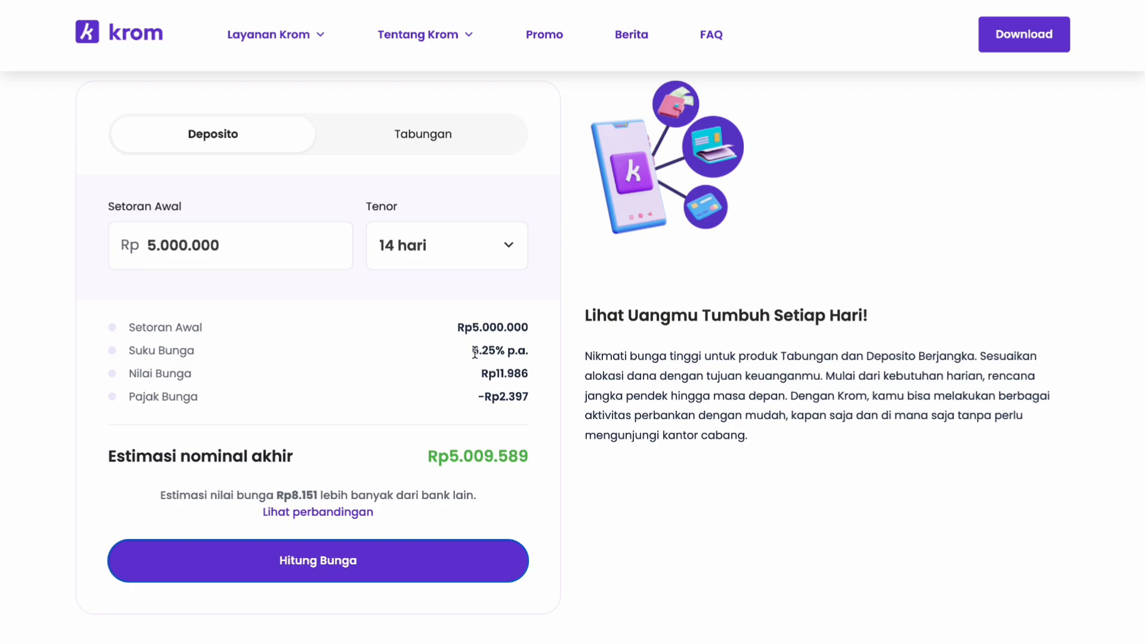
left_click_drag(475, 352, 529, 350)
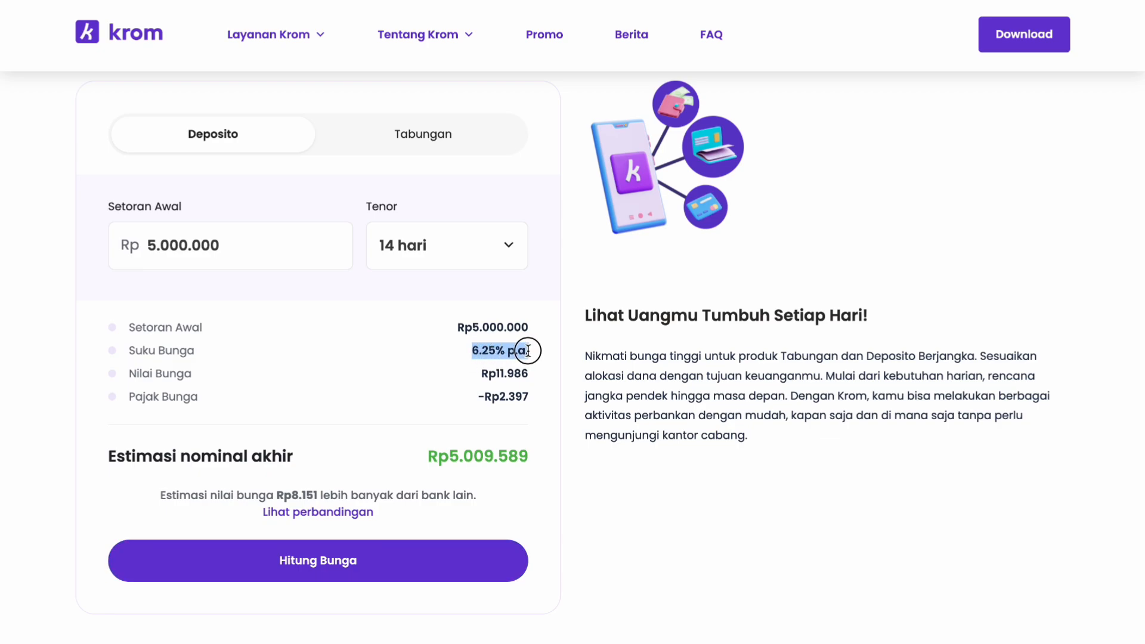
left_click(529, 350)
Change the calculator's initial deposit to Rp 5.000.001 and recalculate the interest
left_click(242, 251)
key("BackSpace")
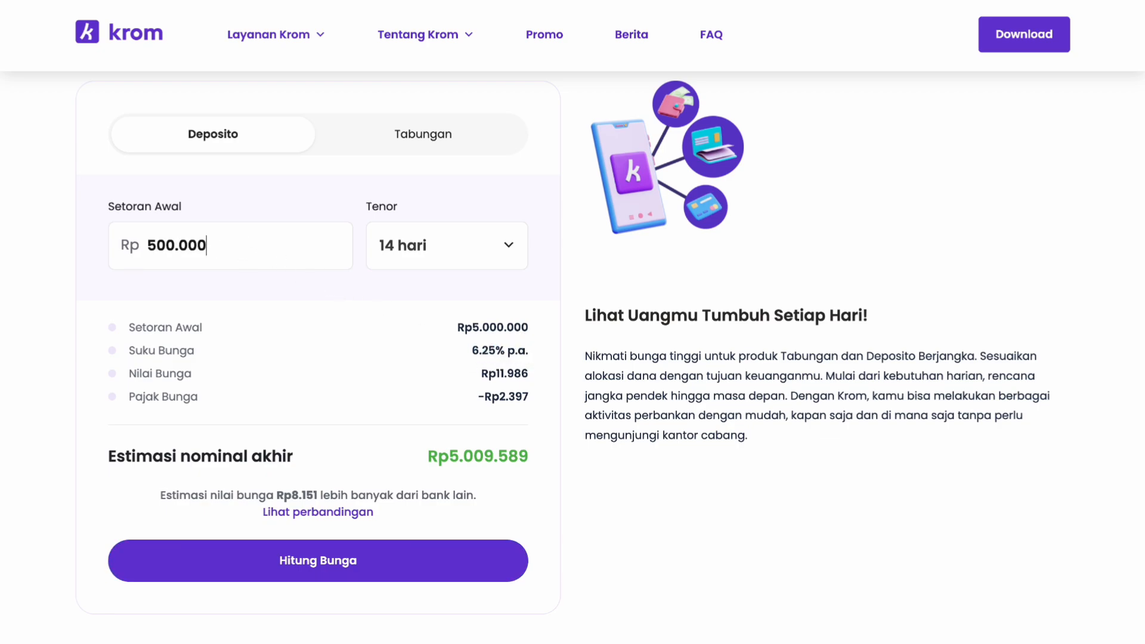
type("1")
left_click(351, 559)
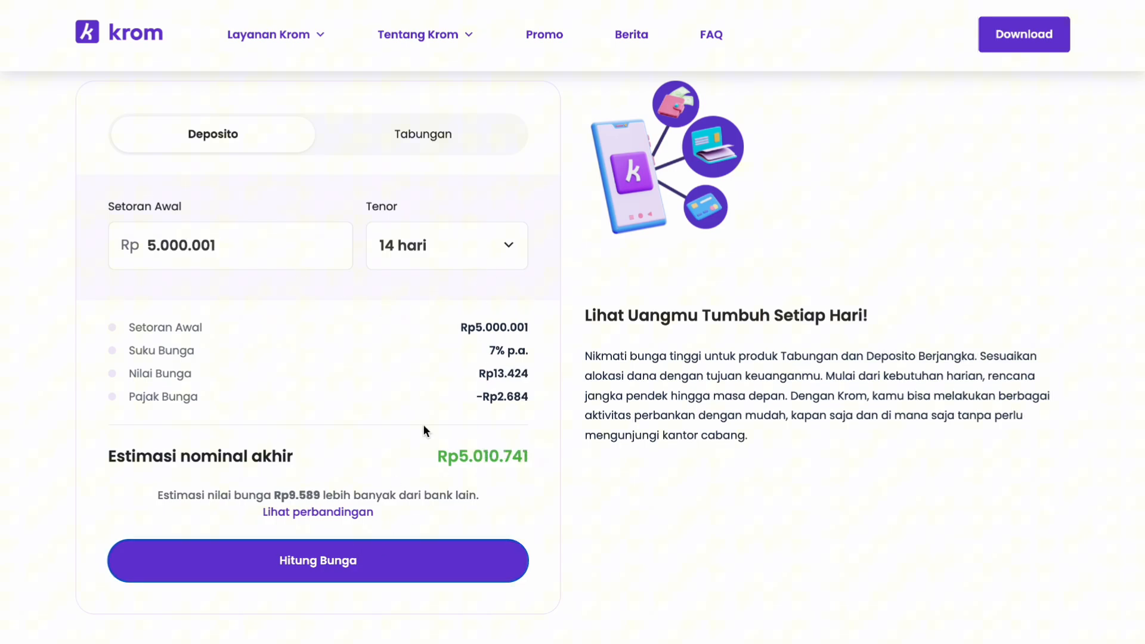
left_click(491, 346)
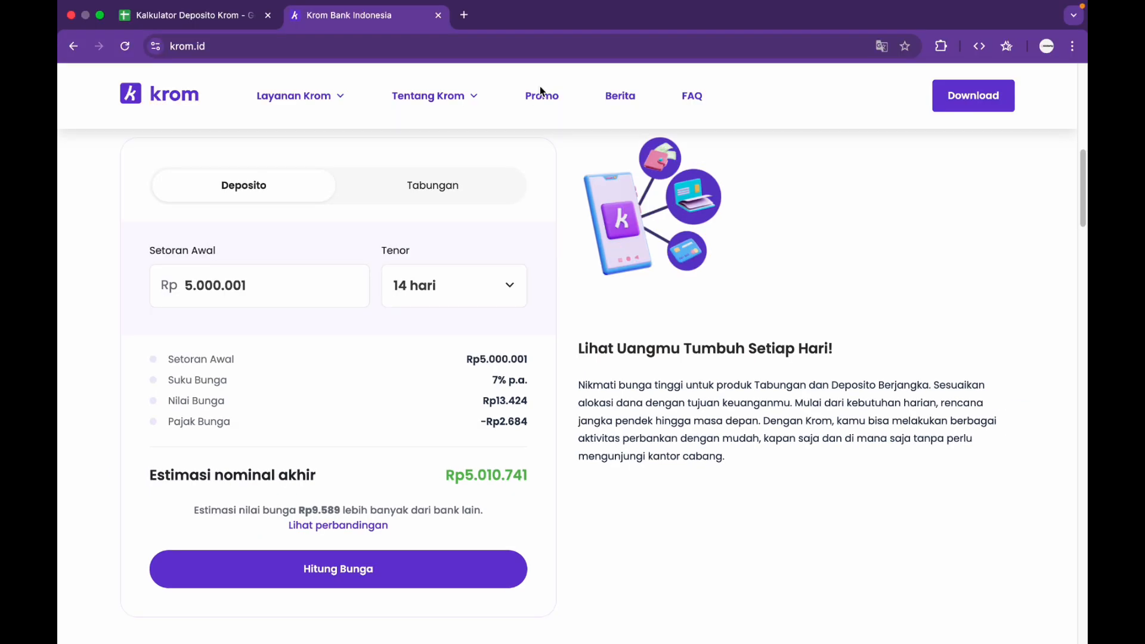
Create a blank Google Sheets spreadsheet in a new browser tab and name it "Kalkulator Deposito krom"
left_click(465, 15)
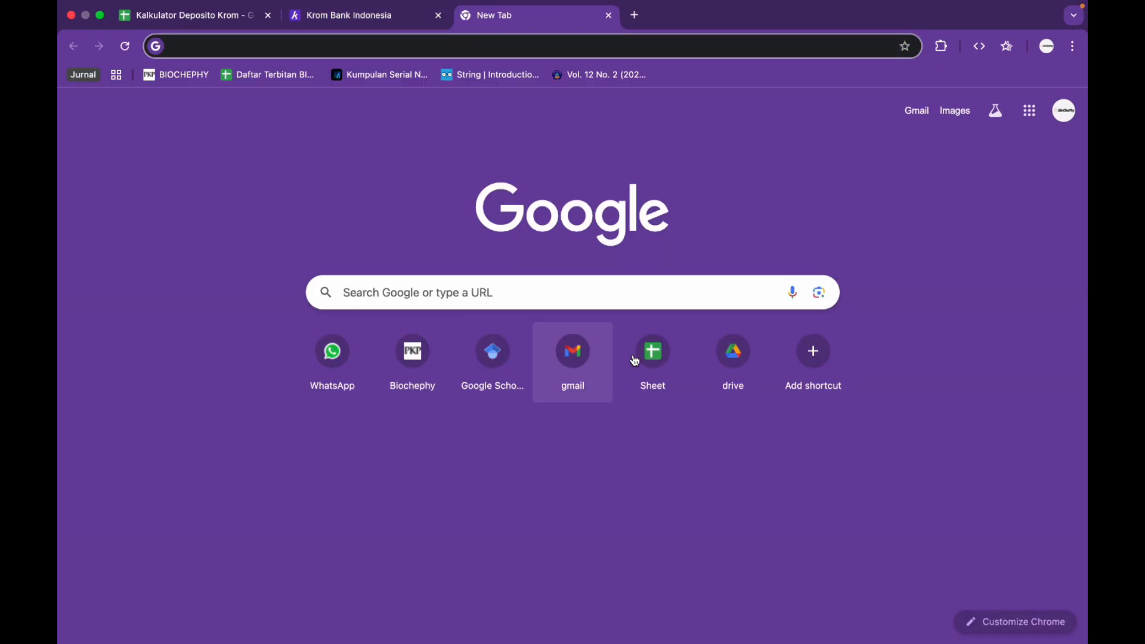
left_click(653, 351)
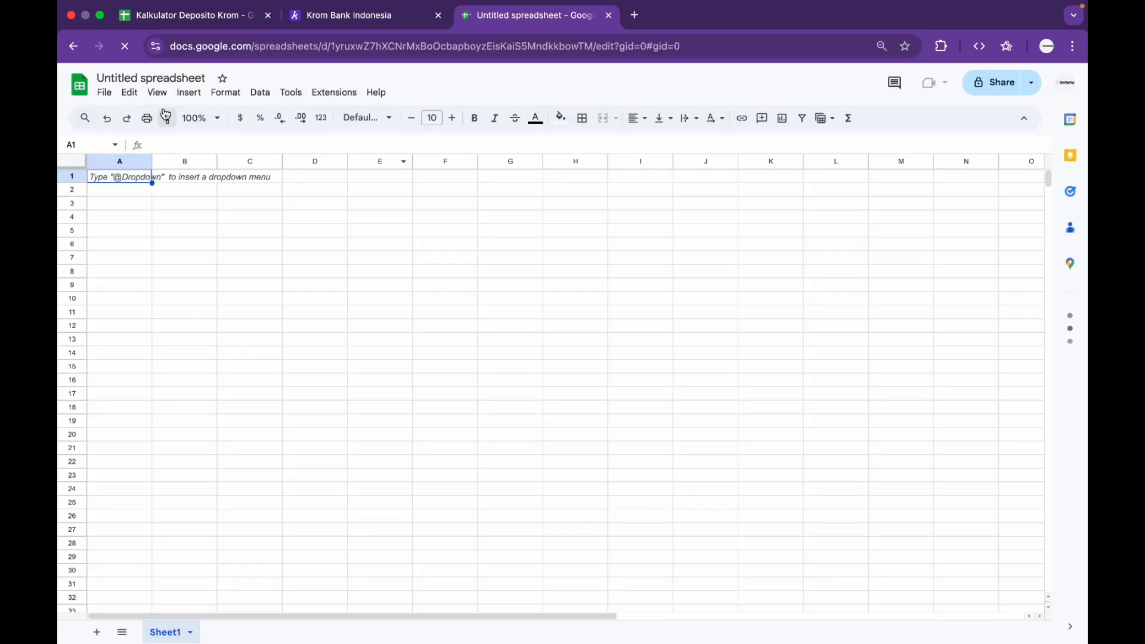
left_click(162, 80)
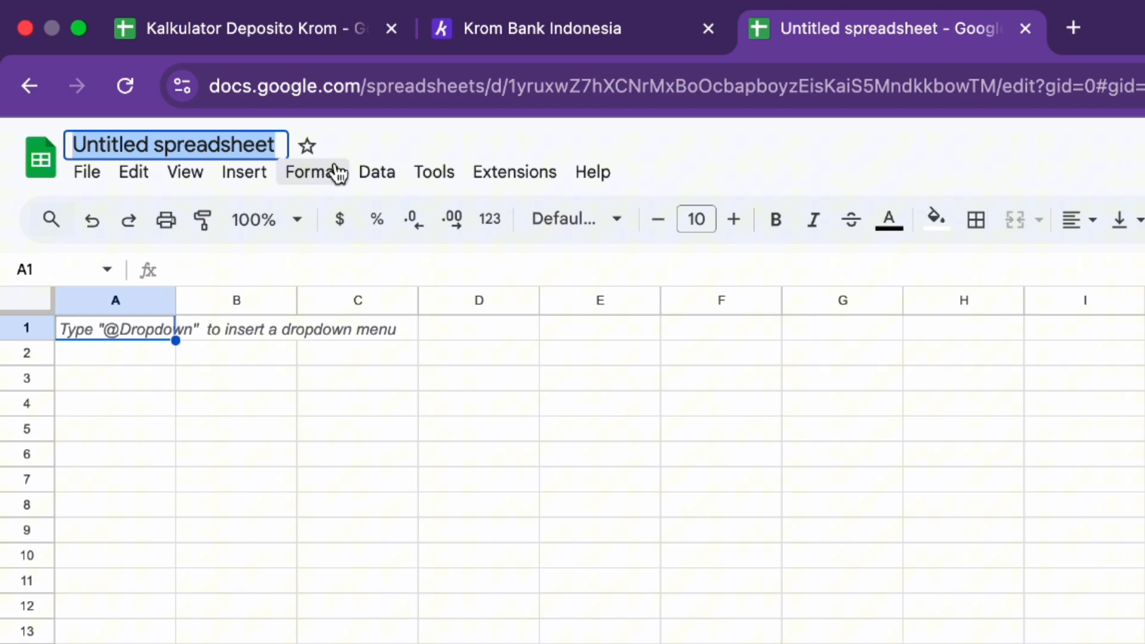
type("K")
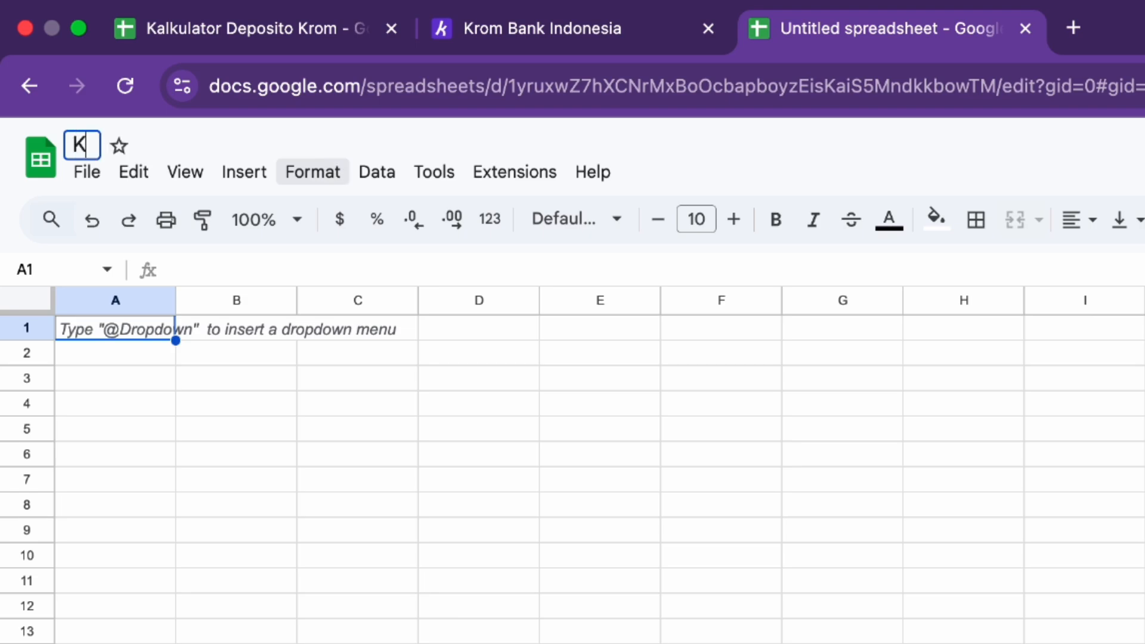
type("alkulator De")
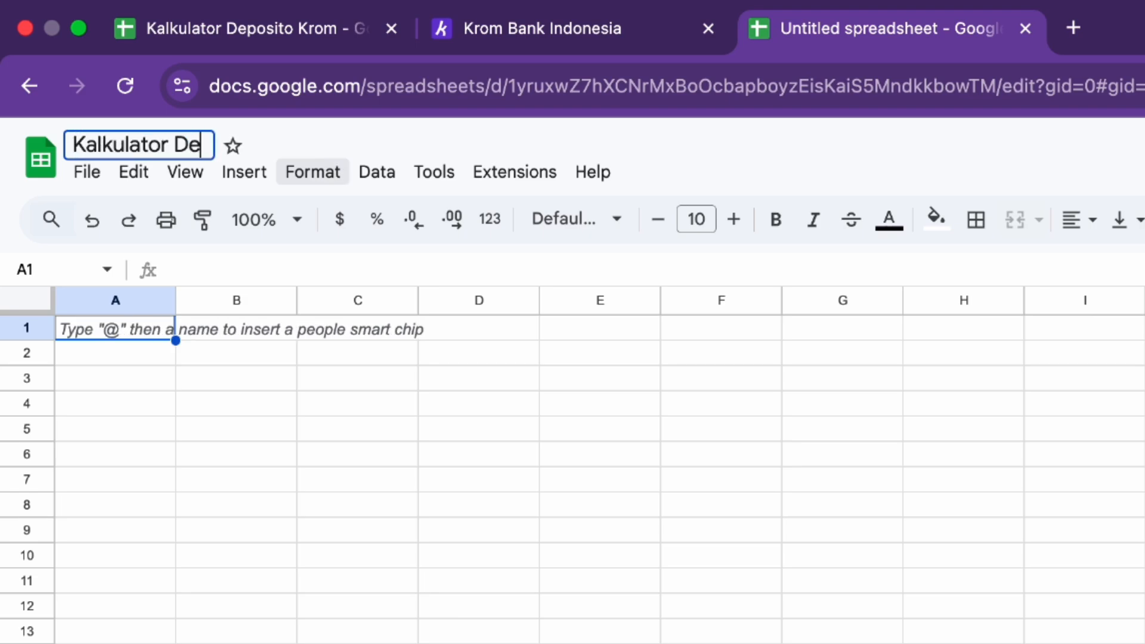
type("posito krom")
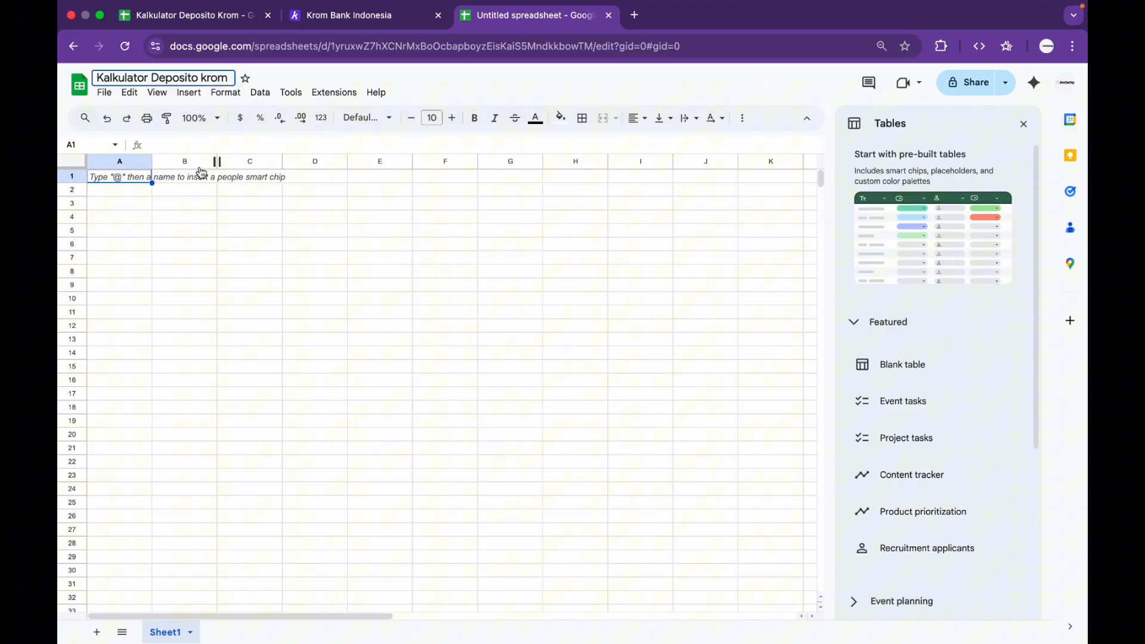
key("Return")
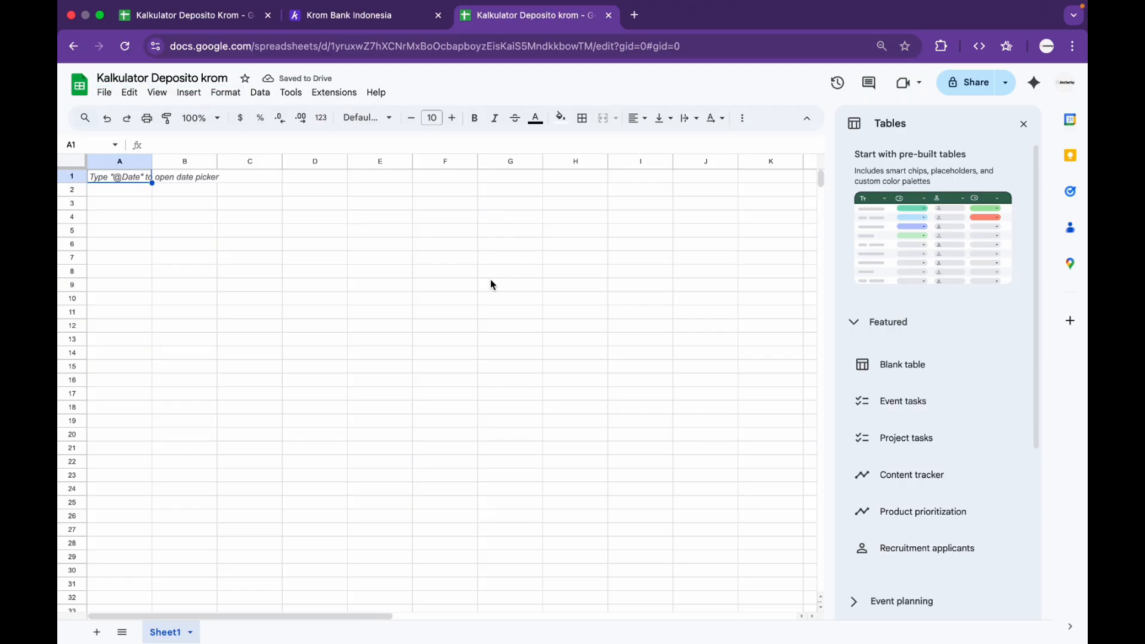
type("nominal")
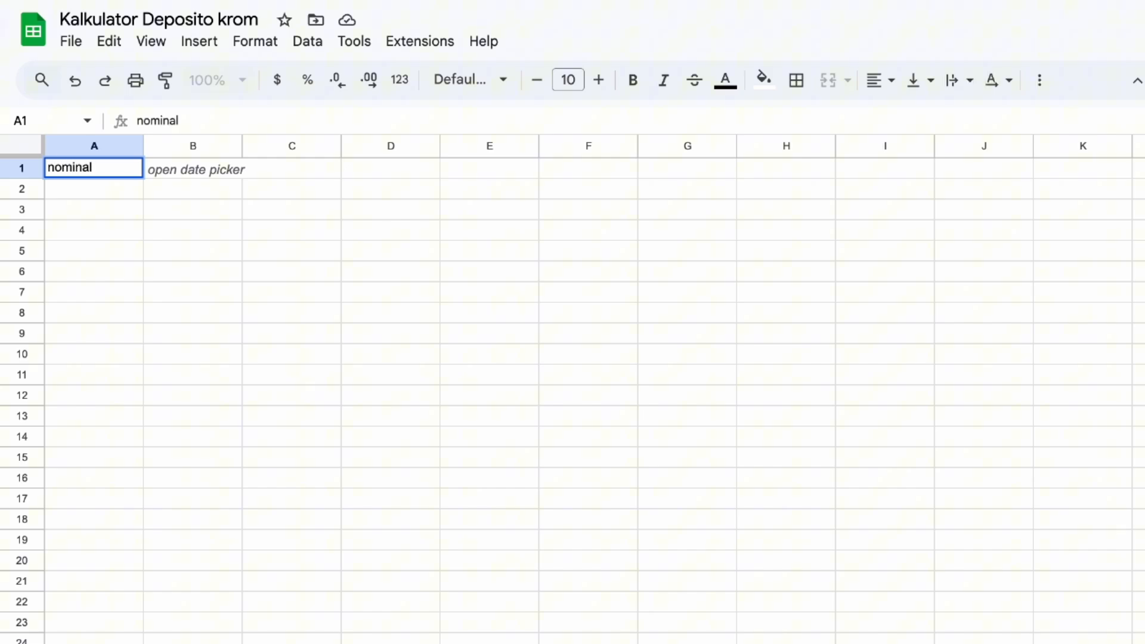
key("BackSpace")
key("BackSpace")
key("BackSpace")
key("BackSpace")
key("BackSpace")
key("BackSpace")
key("BackSpace")
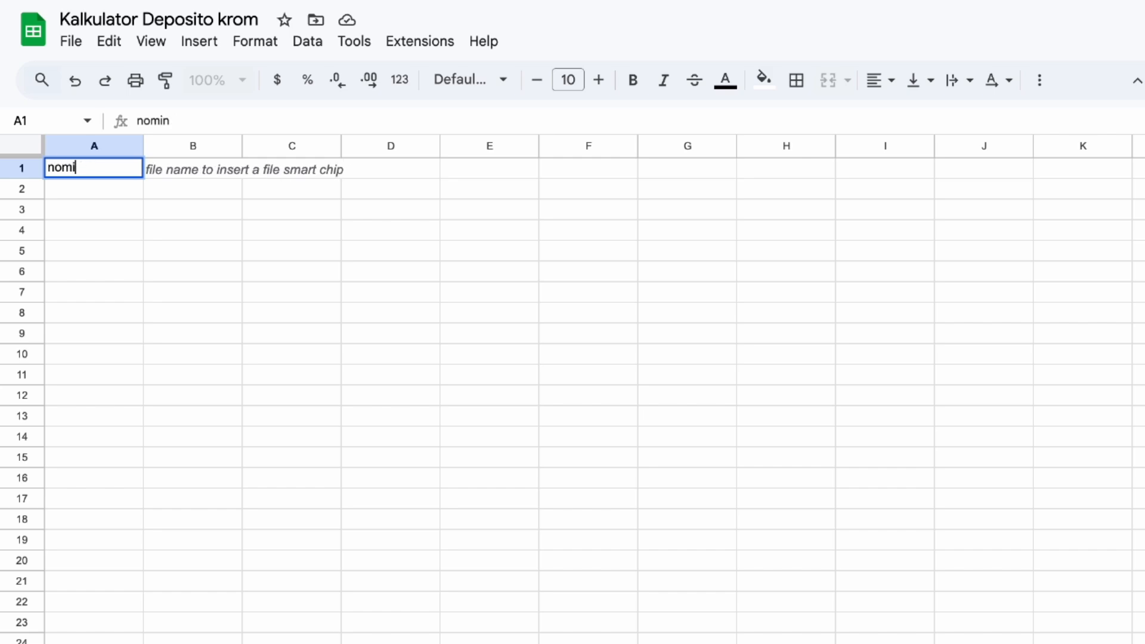
Enter the headers Nominal, Tenor, Hari and Bunga in cells A1 to D1
type("No")
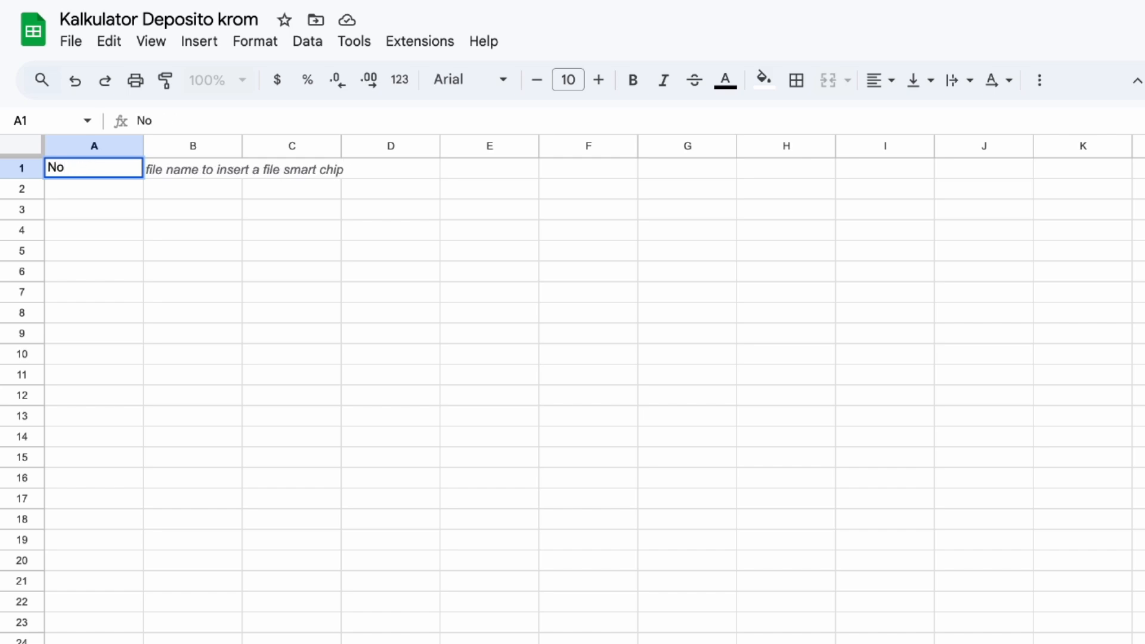
type("minal")
key("Tab")
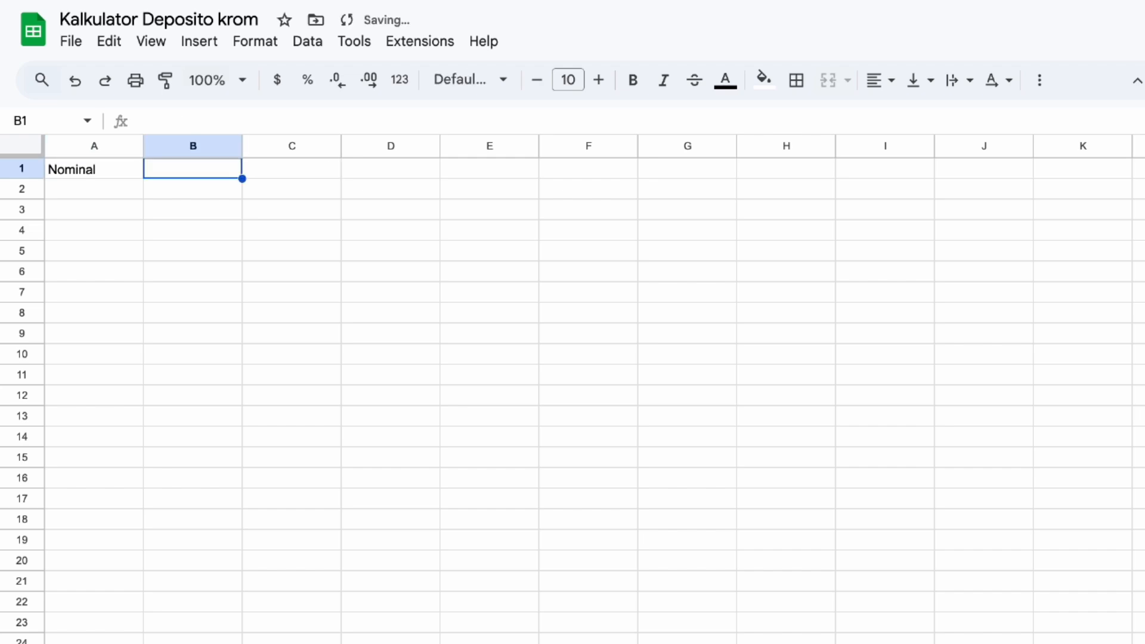
type("Tenor")
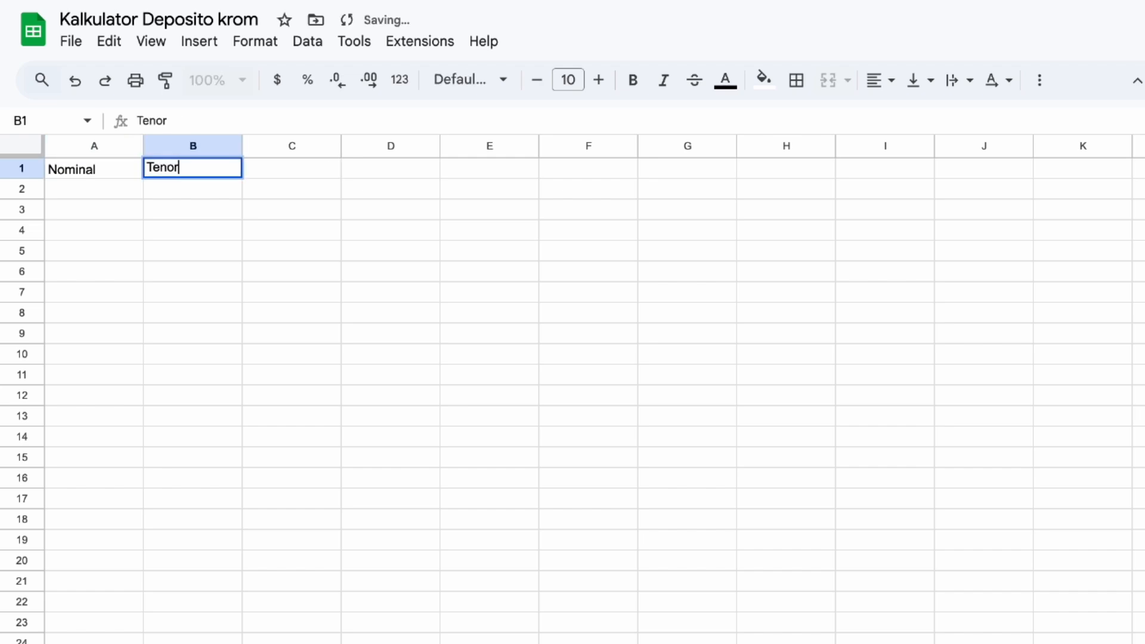
key("Return")
left_click(291, 169)
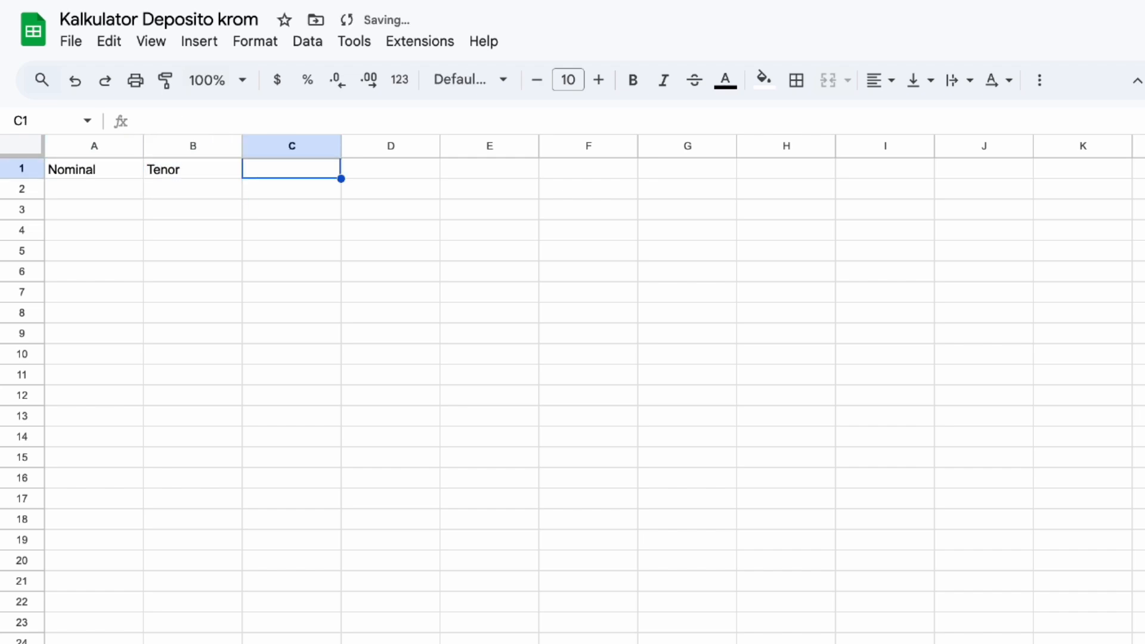
type("Hari")
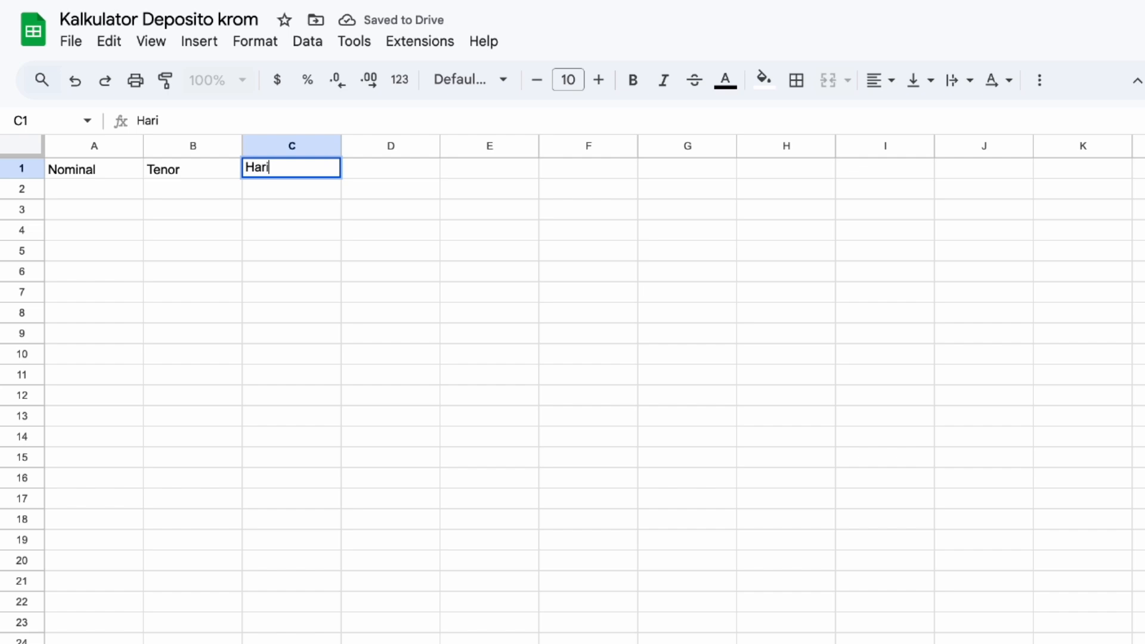
key("Tab")
type("Bunga")
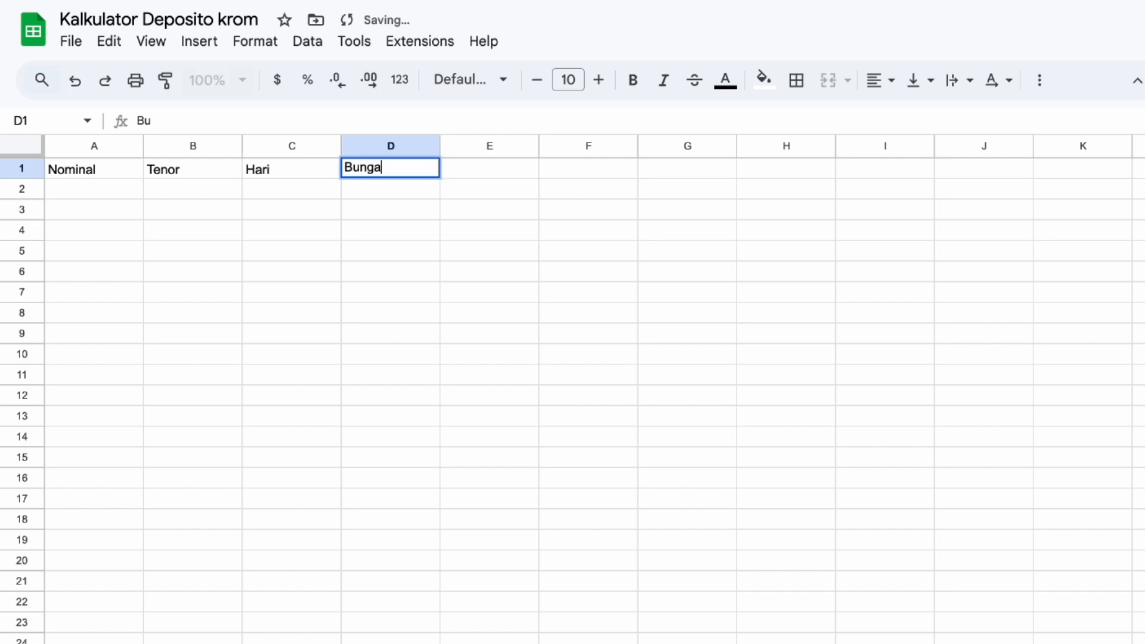
Enter the headers Estimasi Bunga Kotor in cell E1 and Pajak in cell F1
key("Tab")
type("Es")
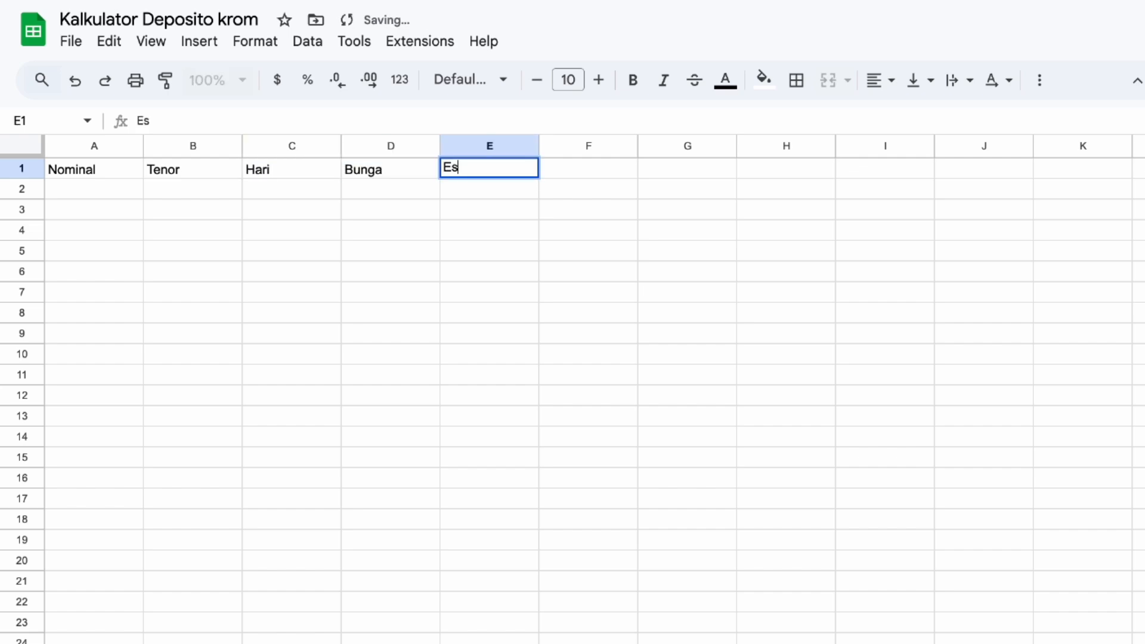
type("timasi Bunga Kotor")
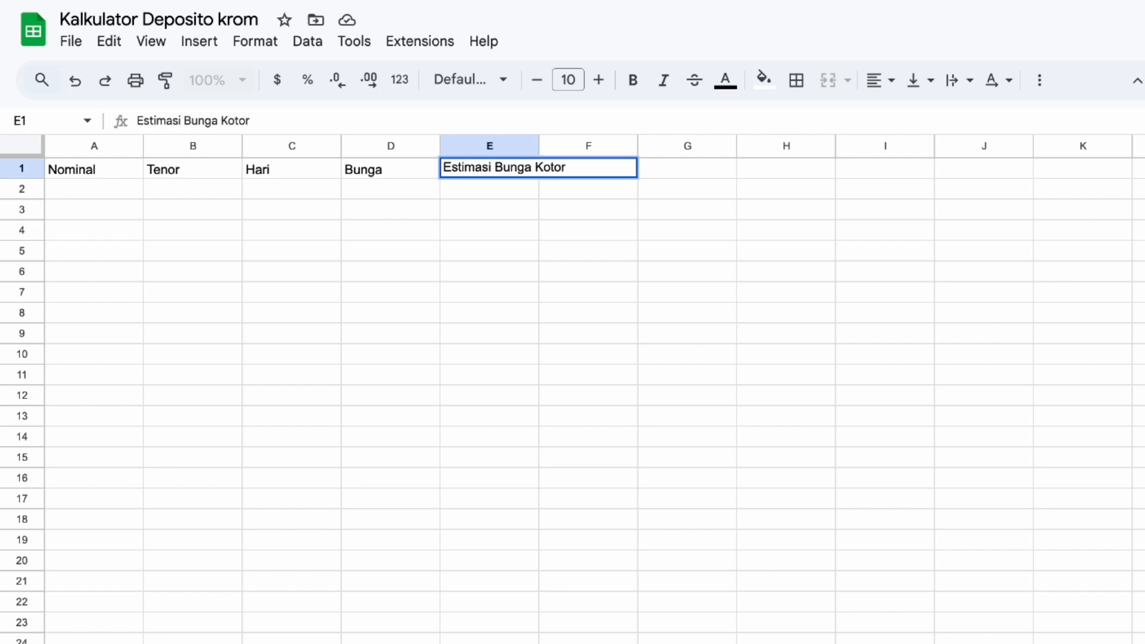
key("Tab")
type("Pajak")
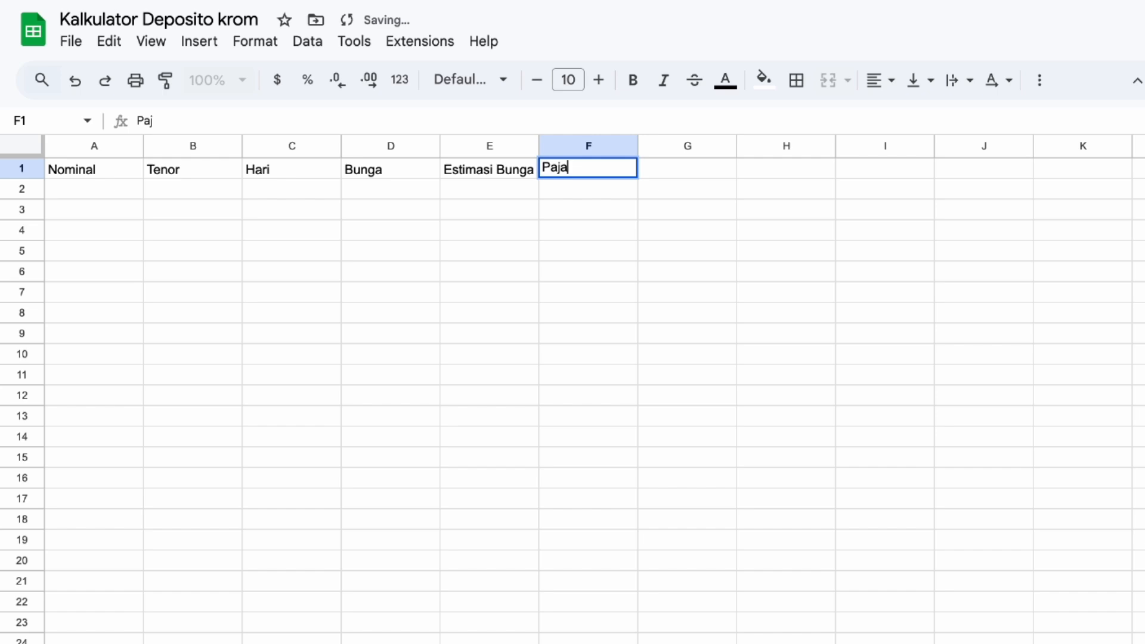
left_click(710, 176)
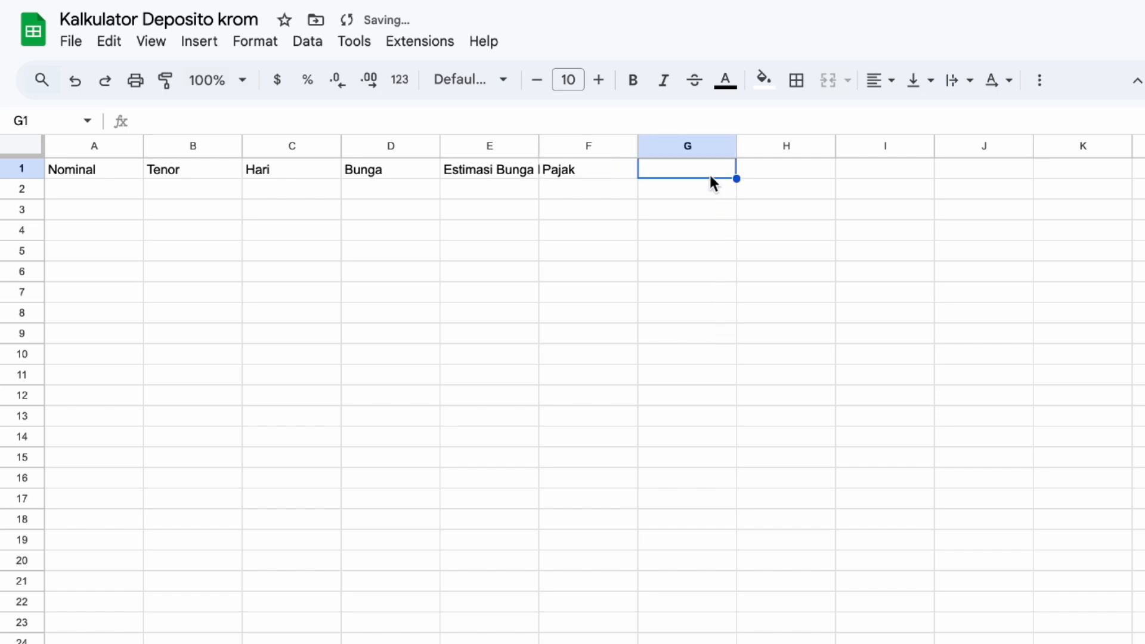
type("Tota")
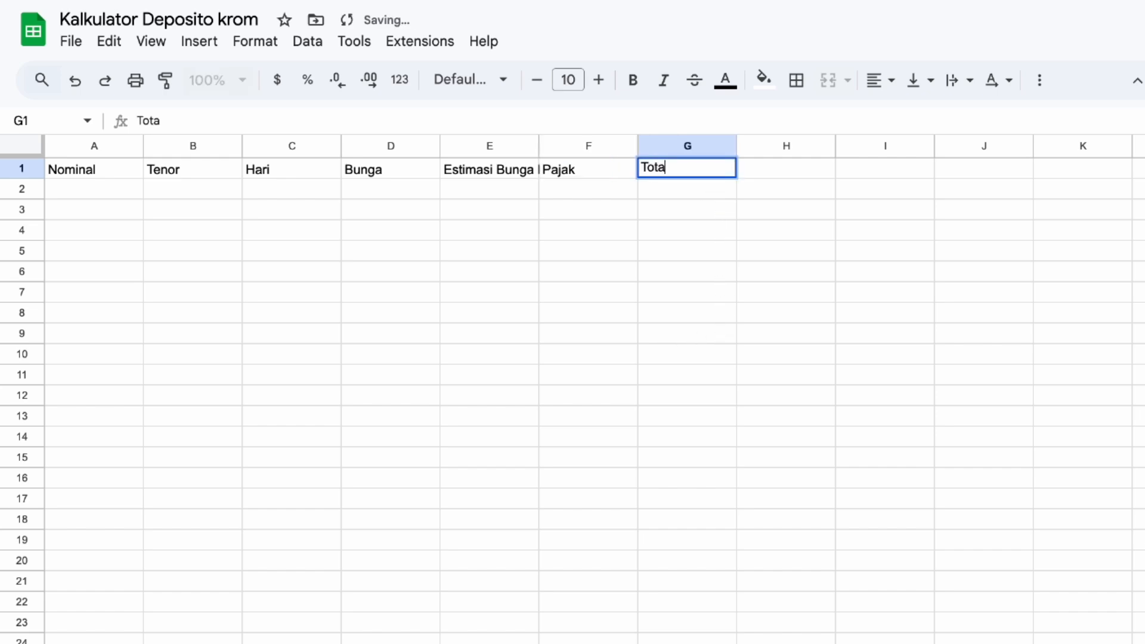
type("l Bunga Diterima")
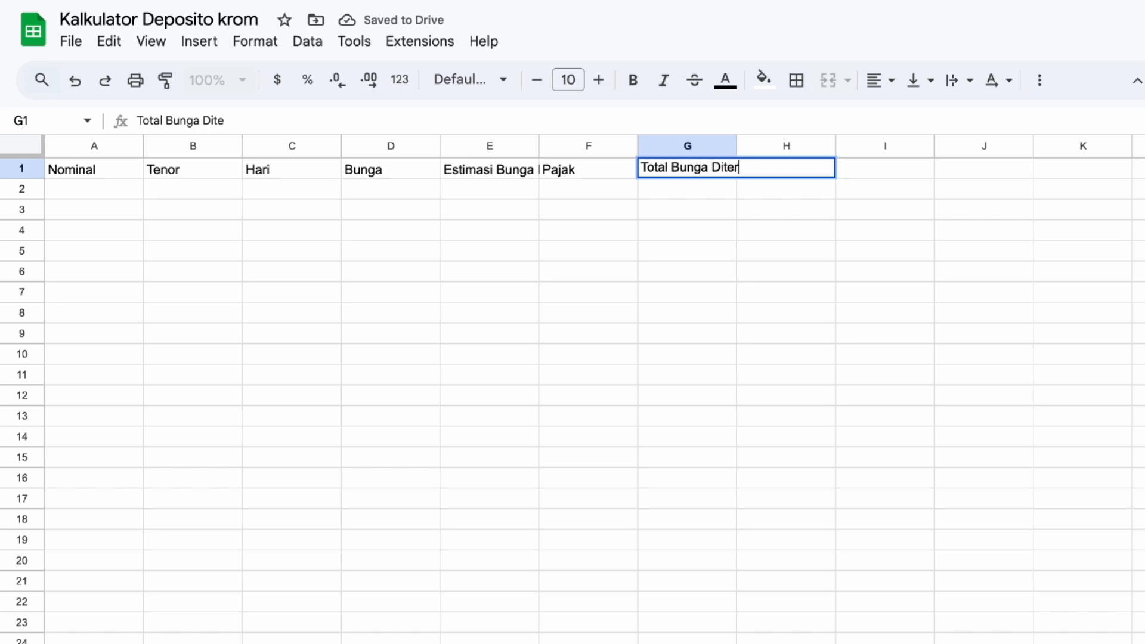
key("BackSpace")
key("BackSpace")
key("BackSpace")
key("BackSpace")
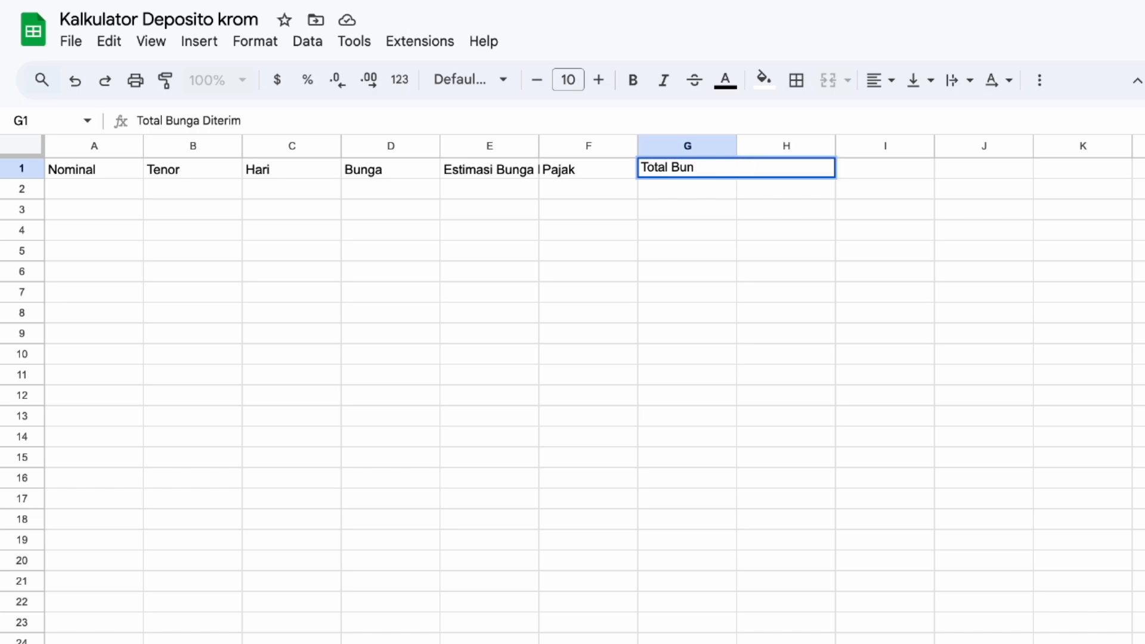
key("BackSpace")
key("BackSpace")
key("BackSpace")
key("BackSpace")
key("BackSpace")
key("BackSpace")
key("BackSpace")
type("b")
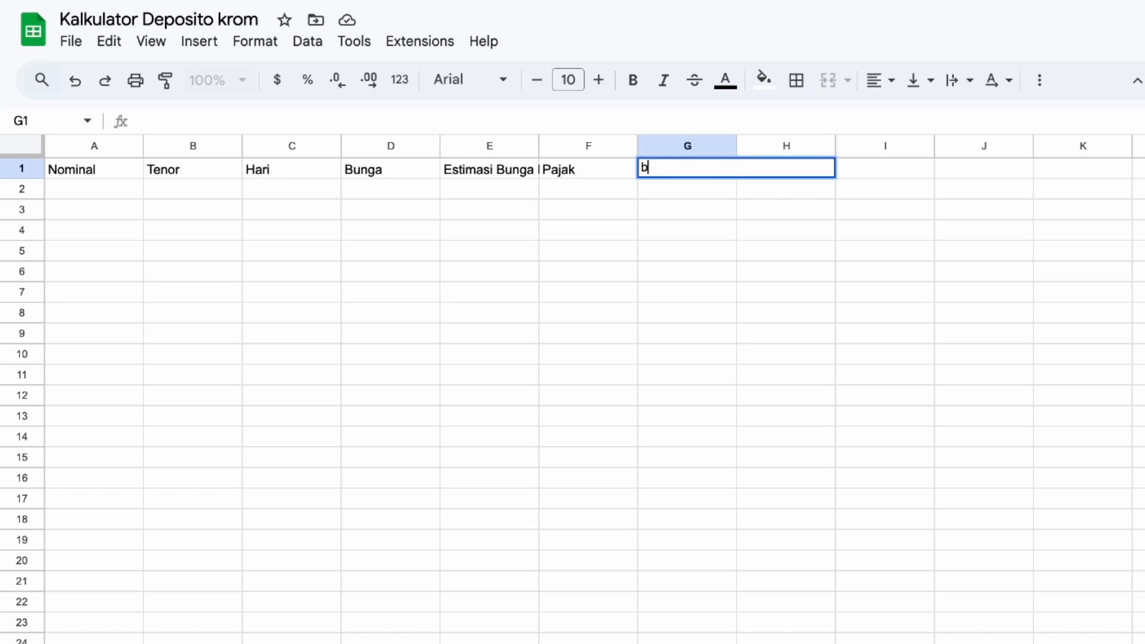
type("unga bersih")
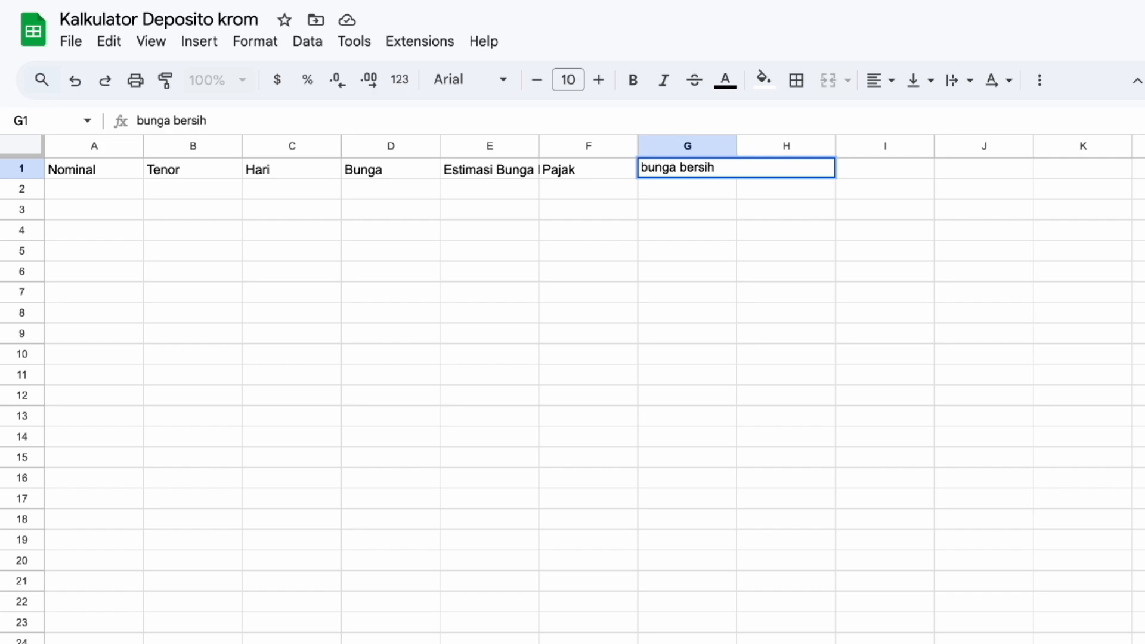
key("BackSpace")
key("BackSpace")
key("BackSpace")
key("BackSpace")
key("BackSpace")
key("BackSpace")
key("BackSpace")
key("BackSpace")
key("BackSpace")
key("BackSpace")
key("BackSpace")
key("BackSpace")
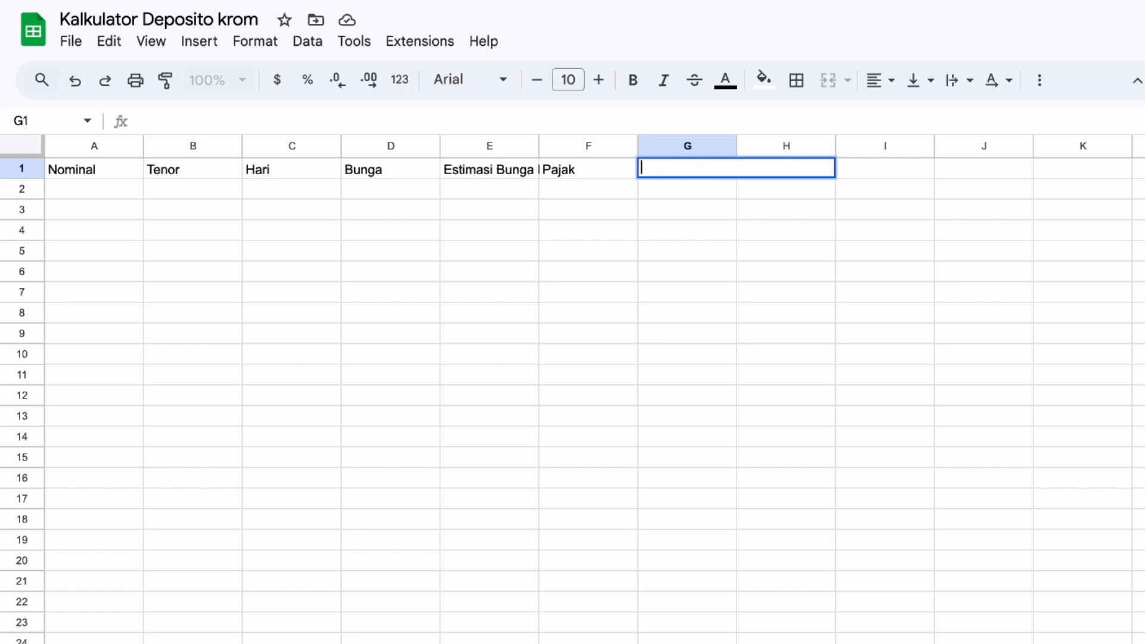
Enter the header Bunga Bersih in cell G1
type("Bunga Bersih")
key("Return")
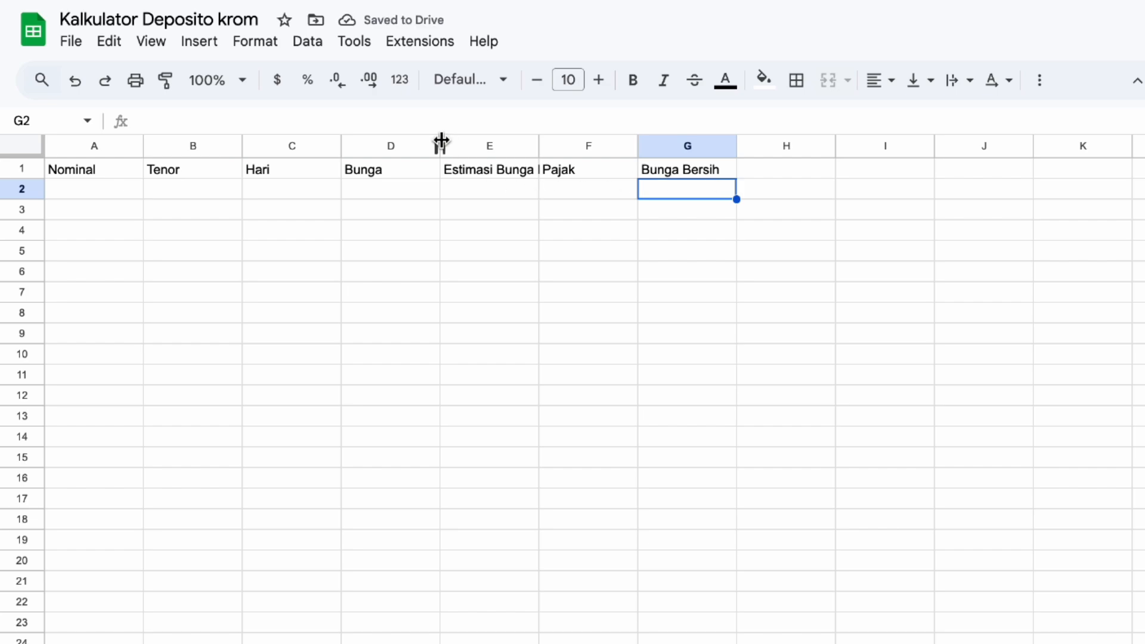
Make the header cells A1:G1 bold and centre their text horizontally
left_click_drag(78, 172, 654, 178)
left_click(634, 80)
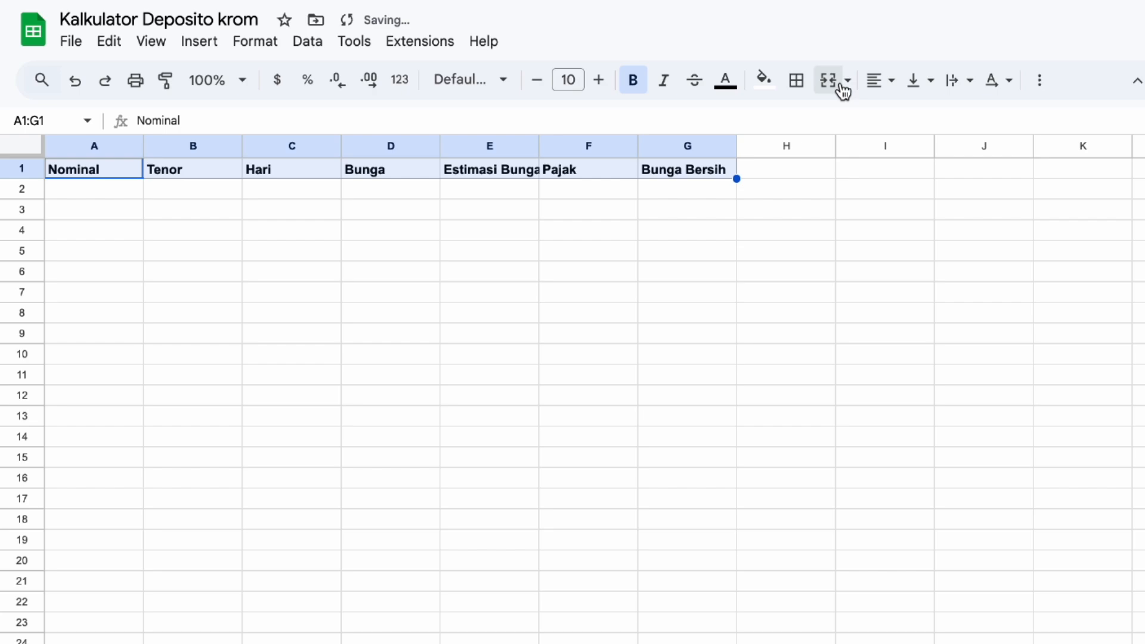
left_click(882, 81)
left_click(910, 117)
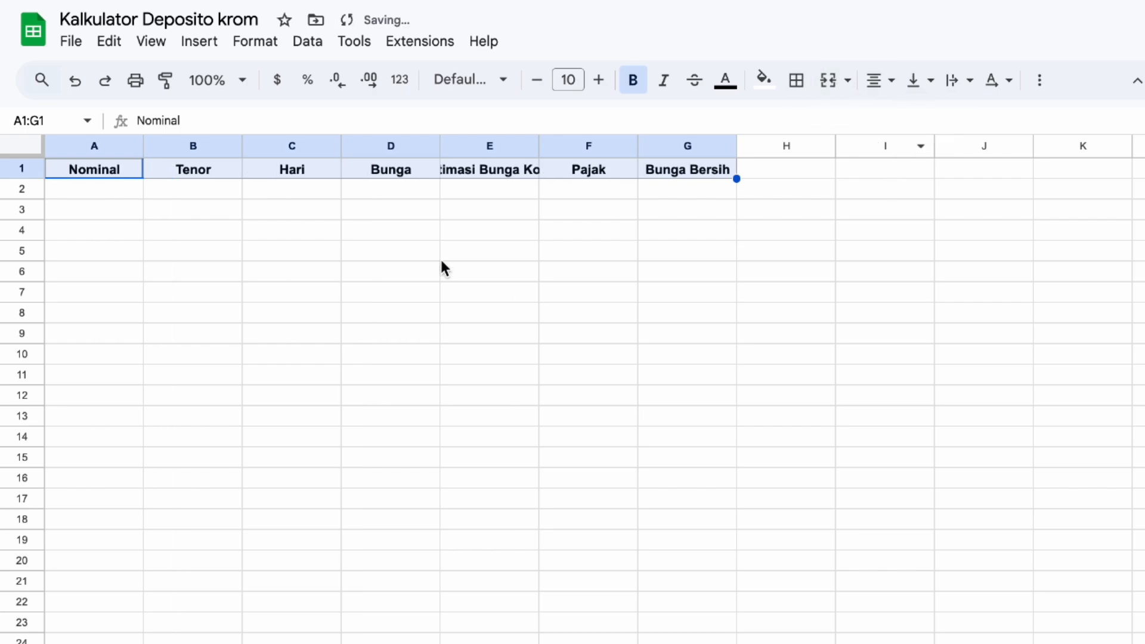
Widen columns A to E and G and slightly narrow column F so the header texts have room
left_click(437, 270)
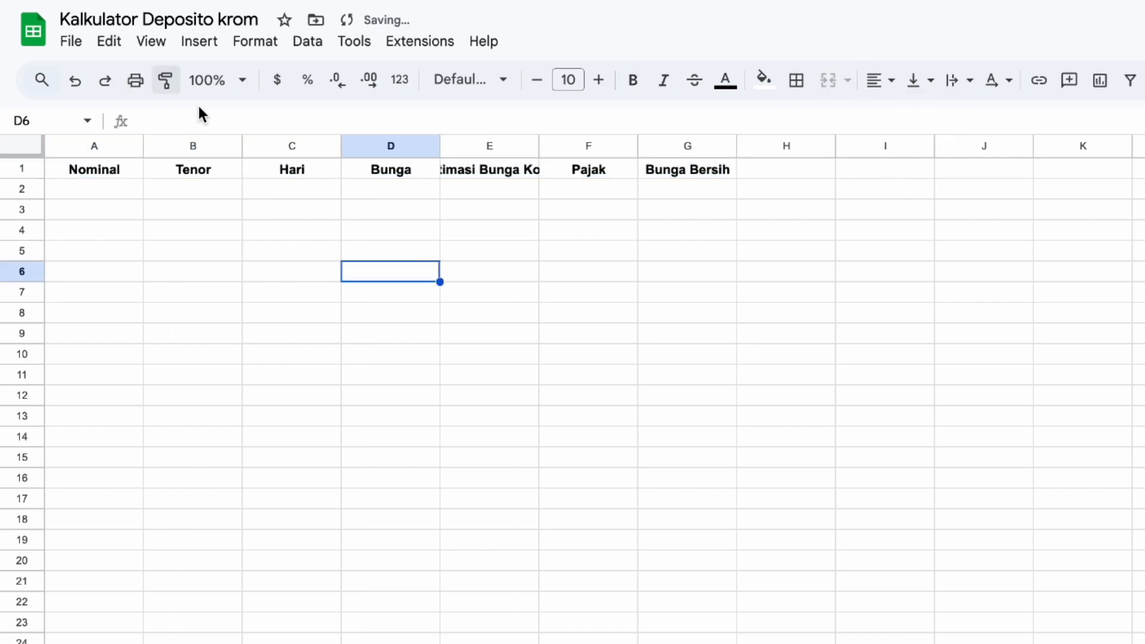
left_click(227, 80)
left_click(215, 241)
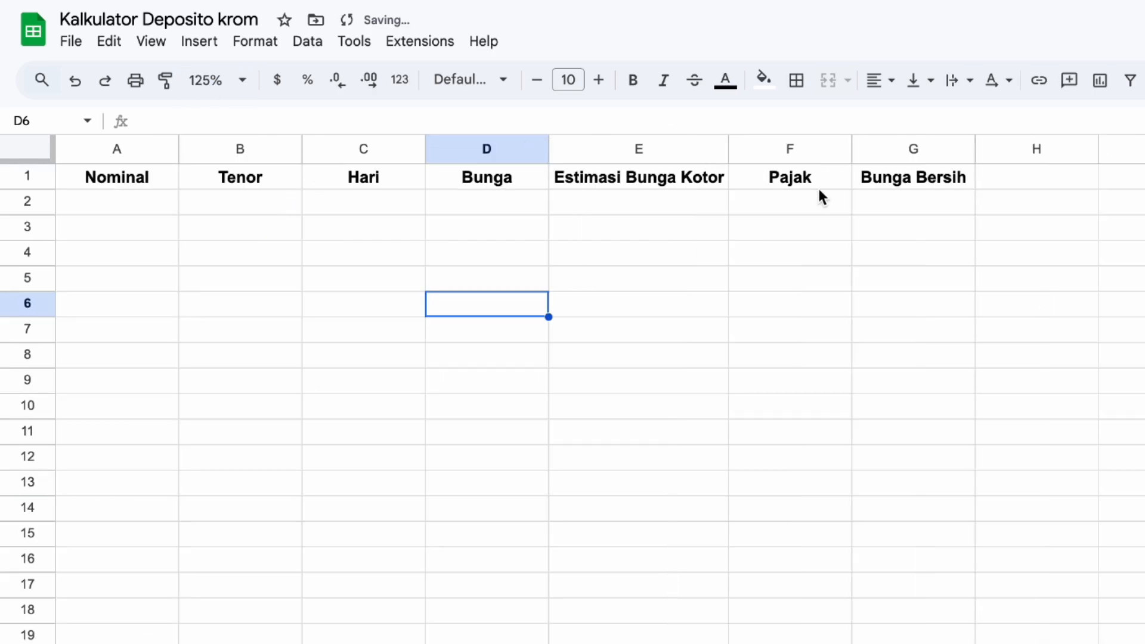
double_click(852, 149)
left_click_drag(782, 151, 842, 149)
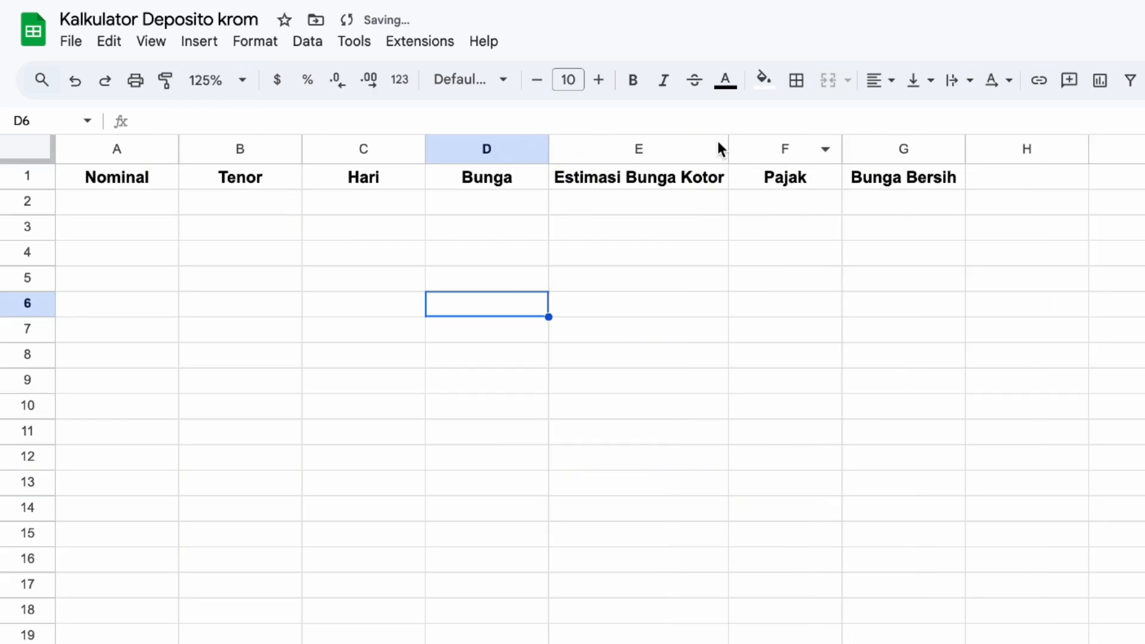
left_click_drag(175, 147, 213, 146)
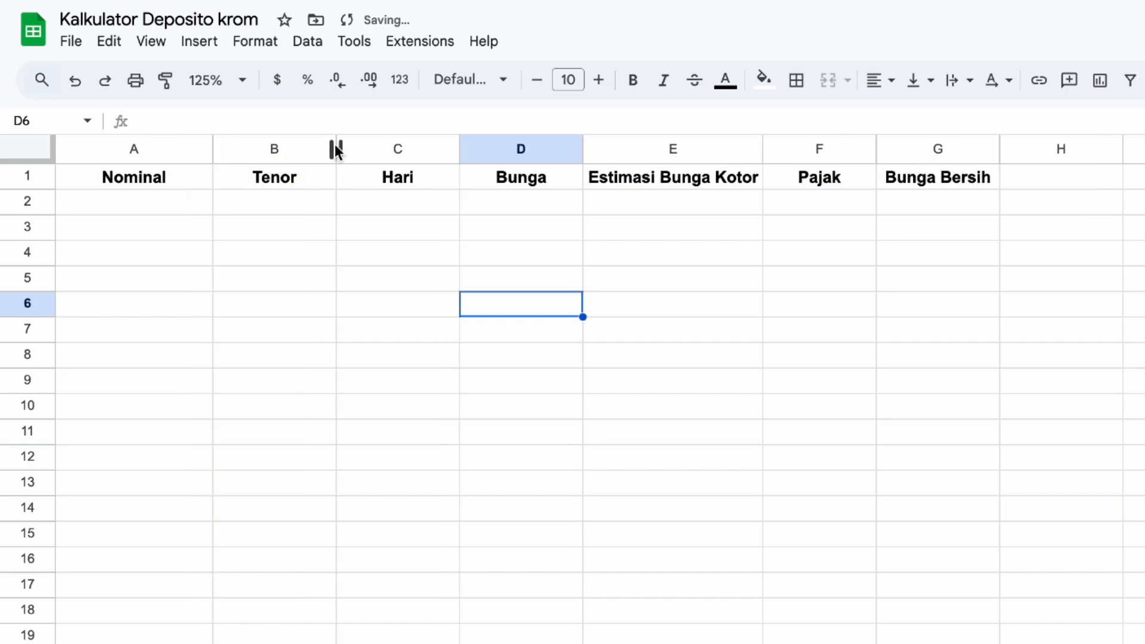
left_click_drag(336, 148, 351, 149)
left_click_drag(495, 144, 499, 146)
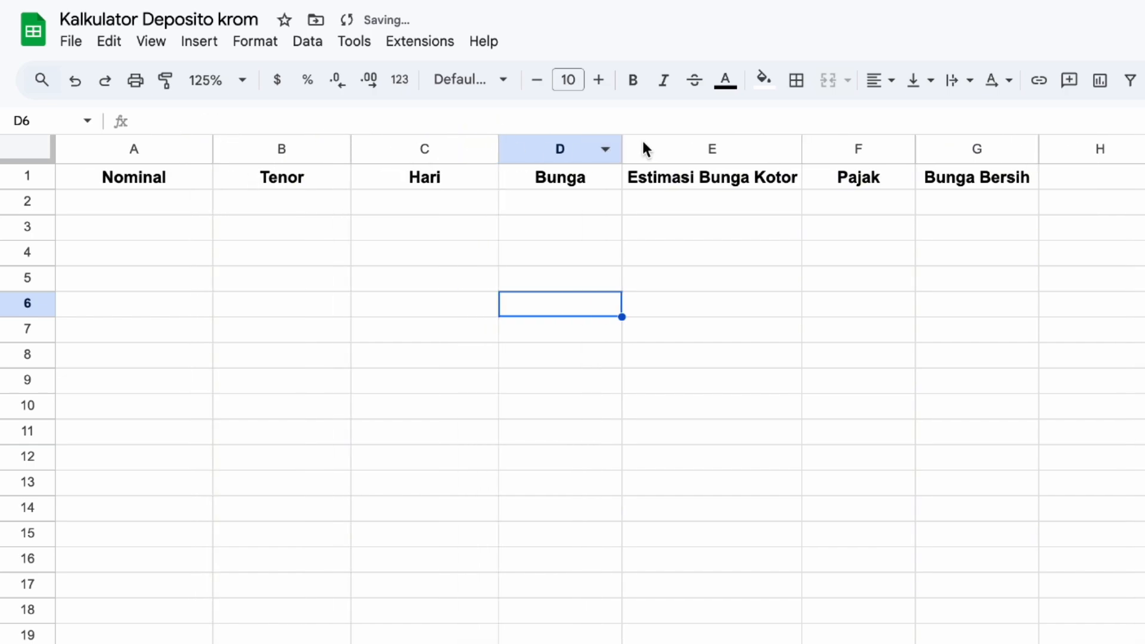
left_click_drag(623, 146, 650, 145)
left_click_drag(826, 148, 875, 148)
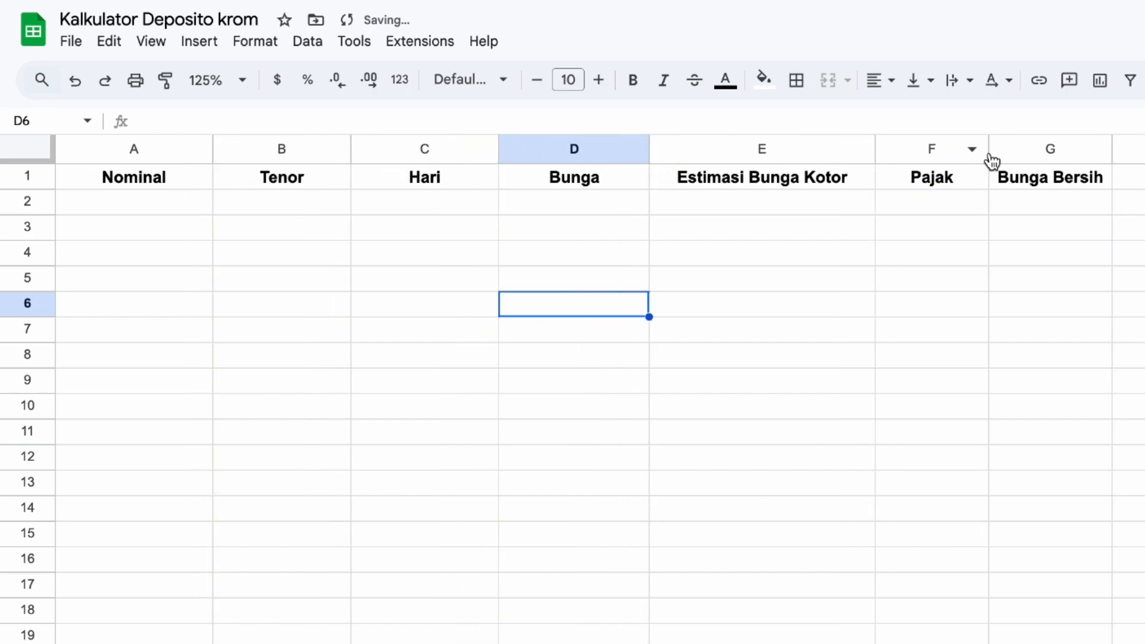
left_click_drag(1110, 149, 1127, 148)
Insert a dropdown in cell B2 under Tenor and name its first option 14 Hari
left_click(246, 160)
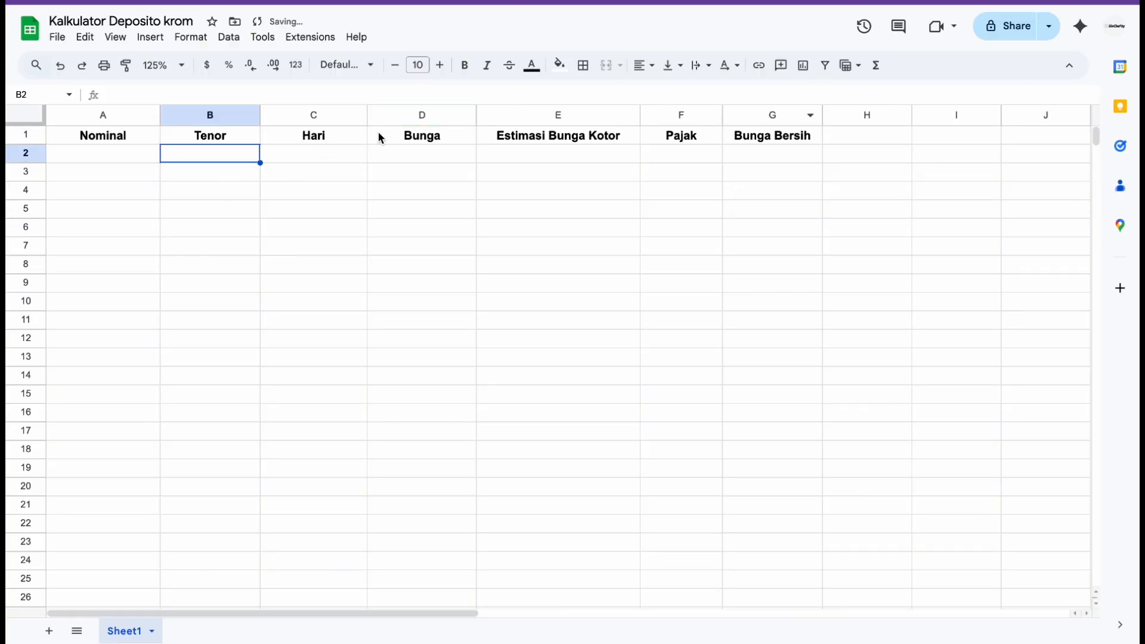
left_click(148, 43)
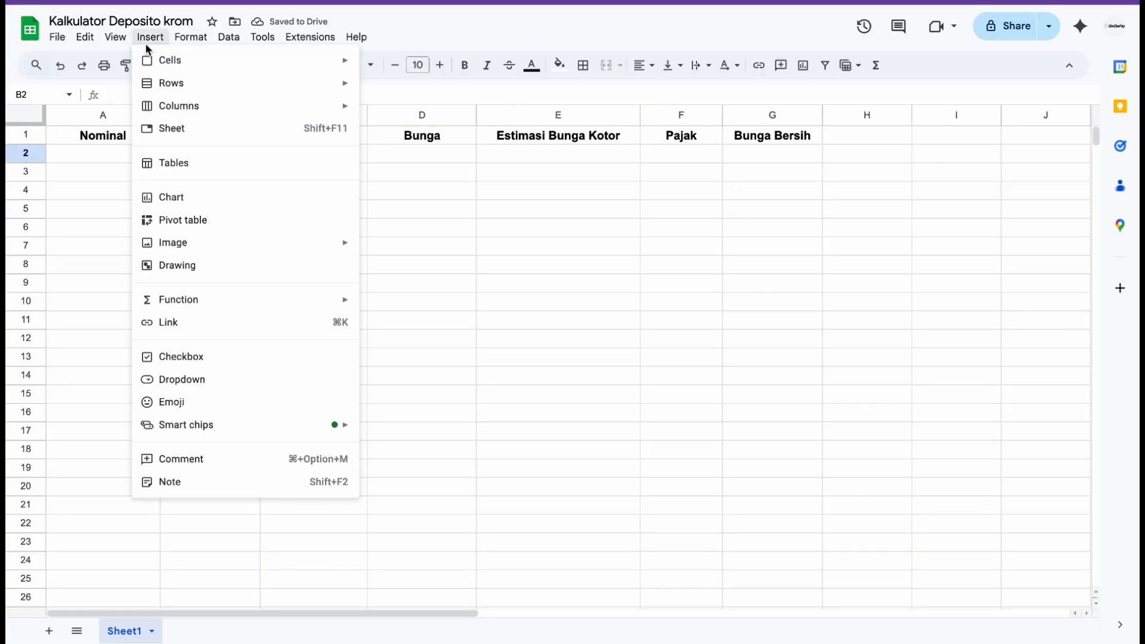
left_click(190, 391)
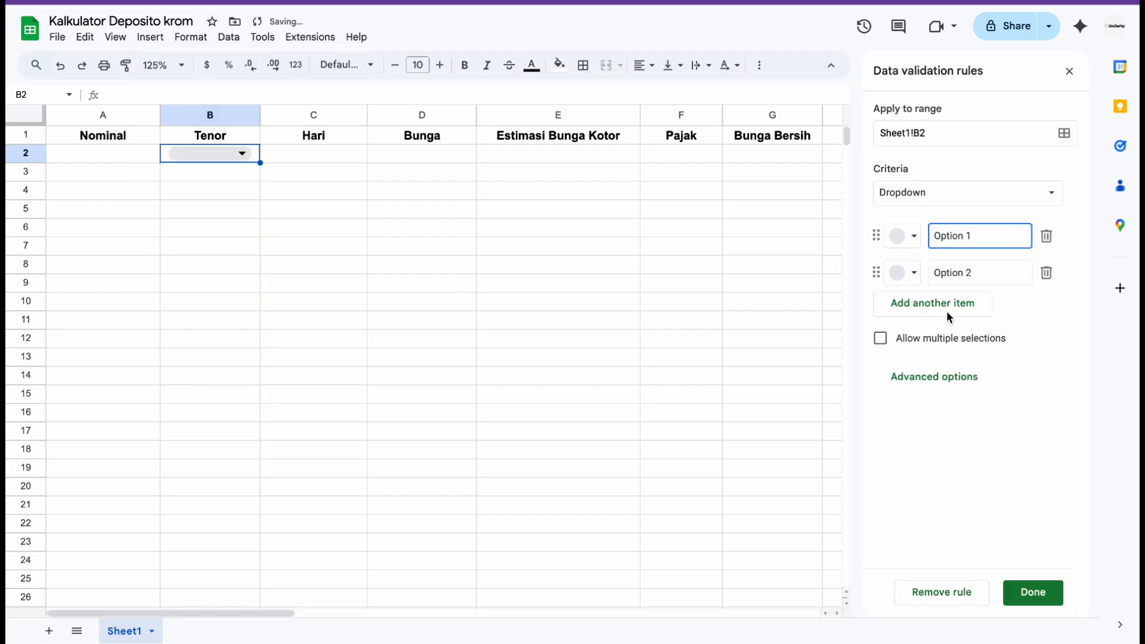
left_click(941, 245)
triple_click(940, 245)
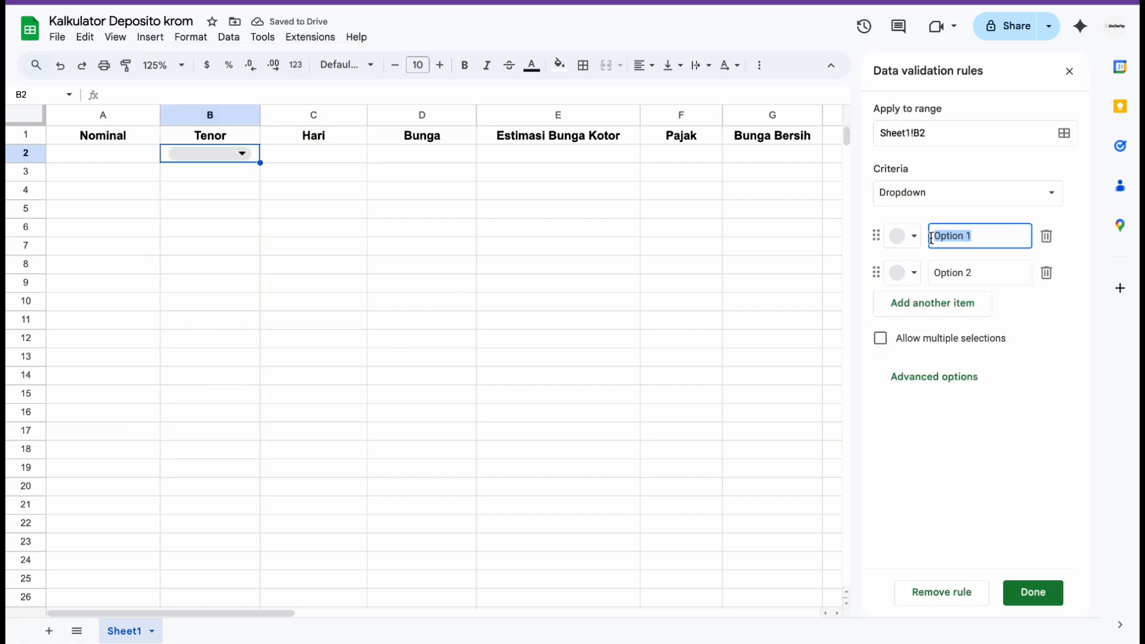
type("14 Hari")
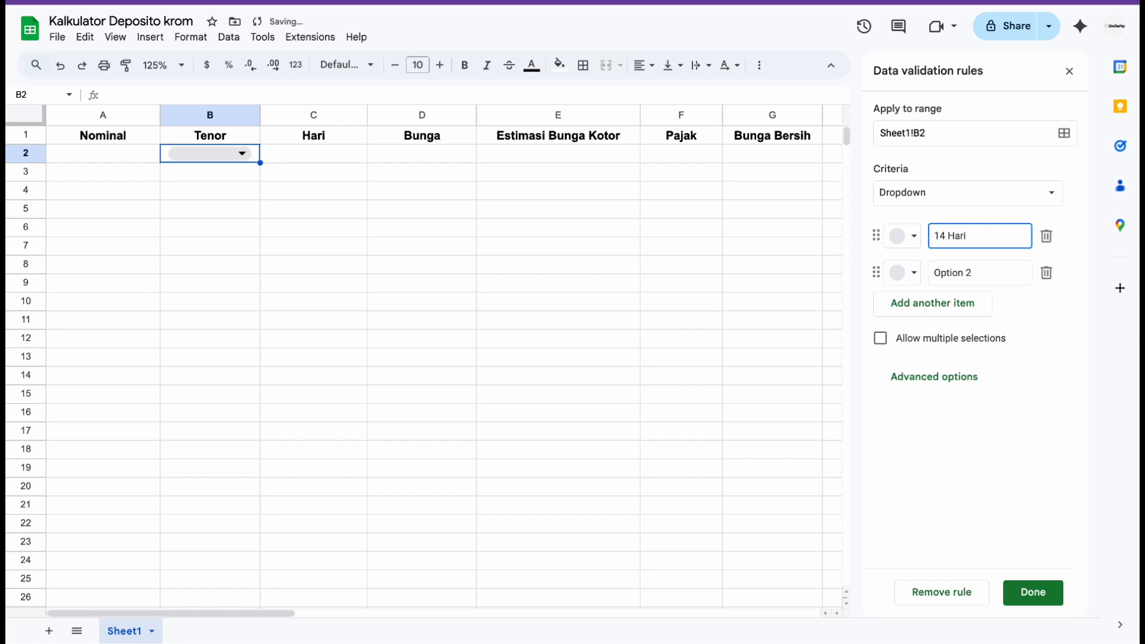
Add 1 Bulan, 3 Bulan and 6 Bulan as further options of the Tenor dropdown, save the rule and check the option list in B2
triple_click(935, 274)
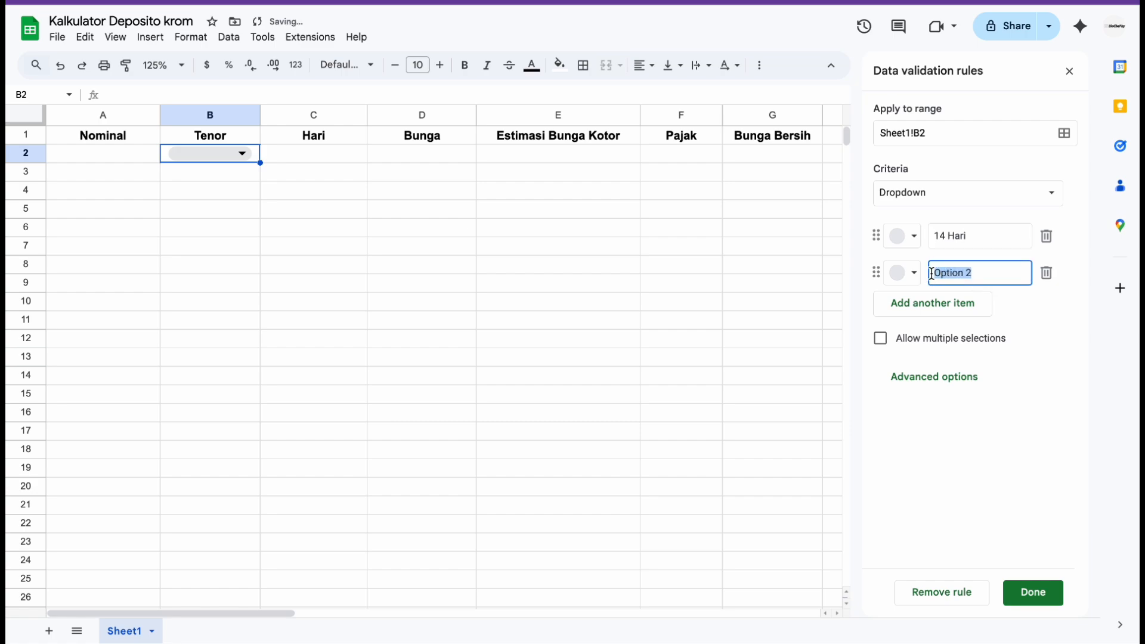
type("1 Bulan")
left_click(945, 307)
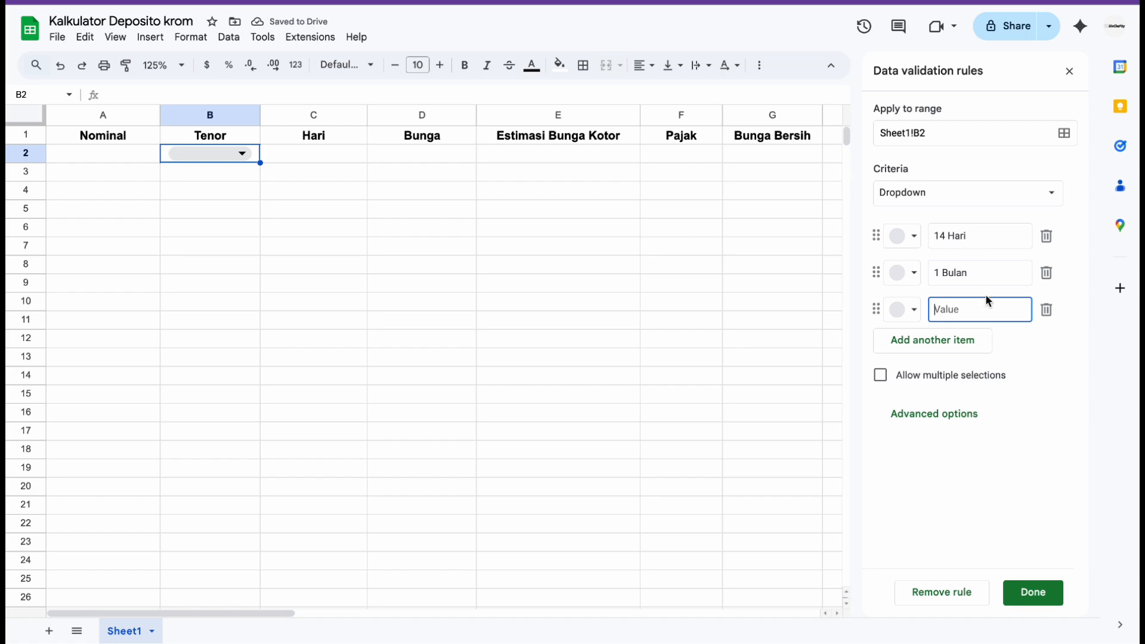
type("3 Bulan")
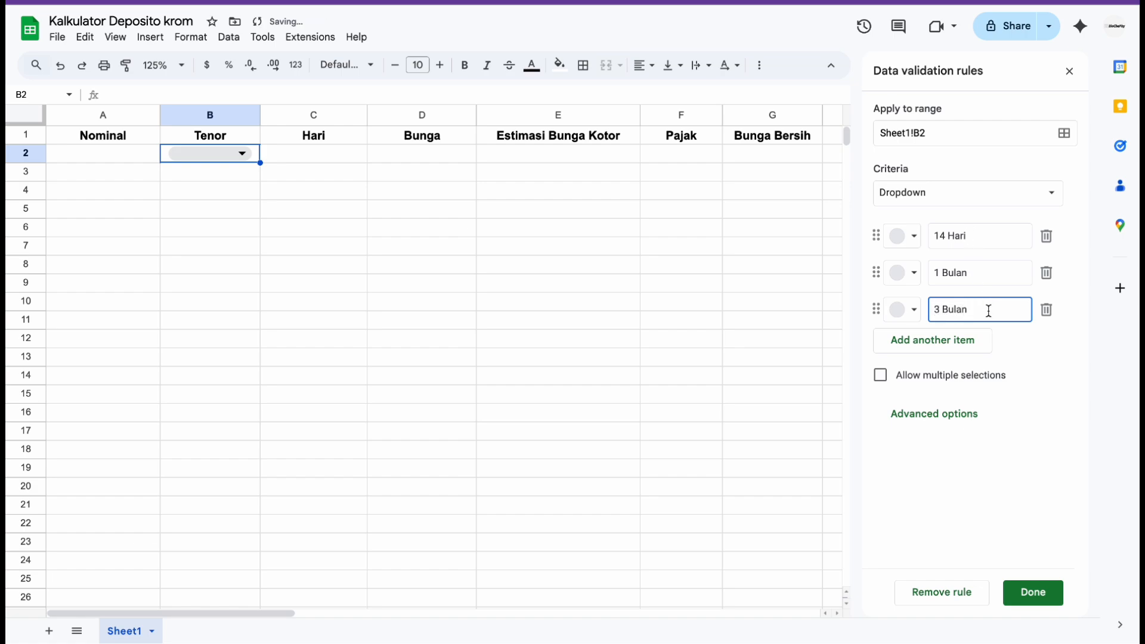
left_click(967, 340)
type("6 Bulan")
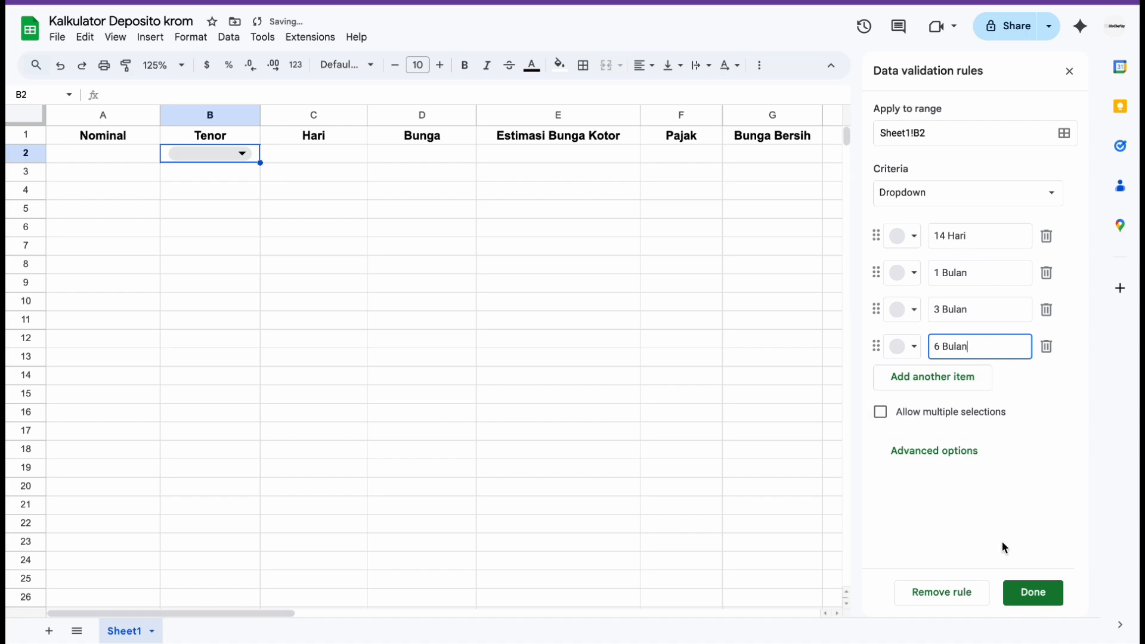
left_click(1020, 581)
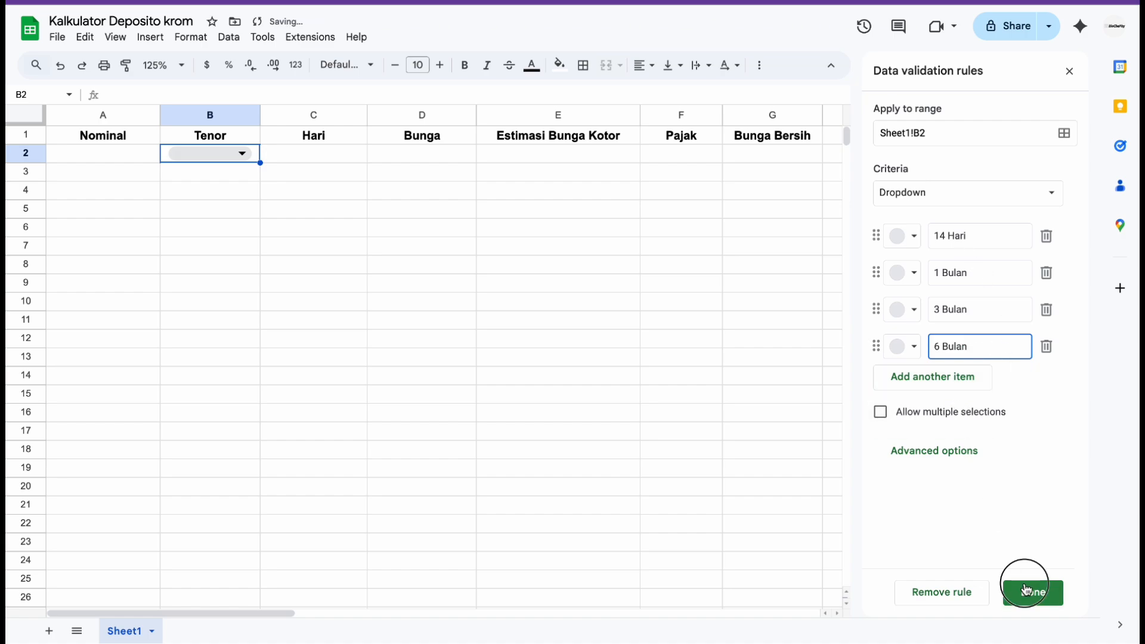
left_click(242, 153)
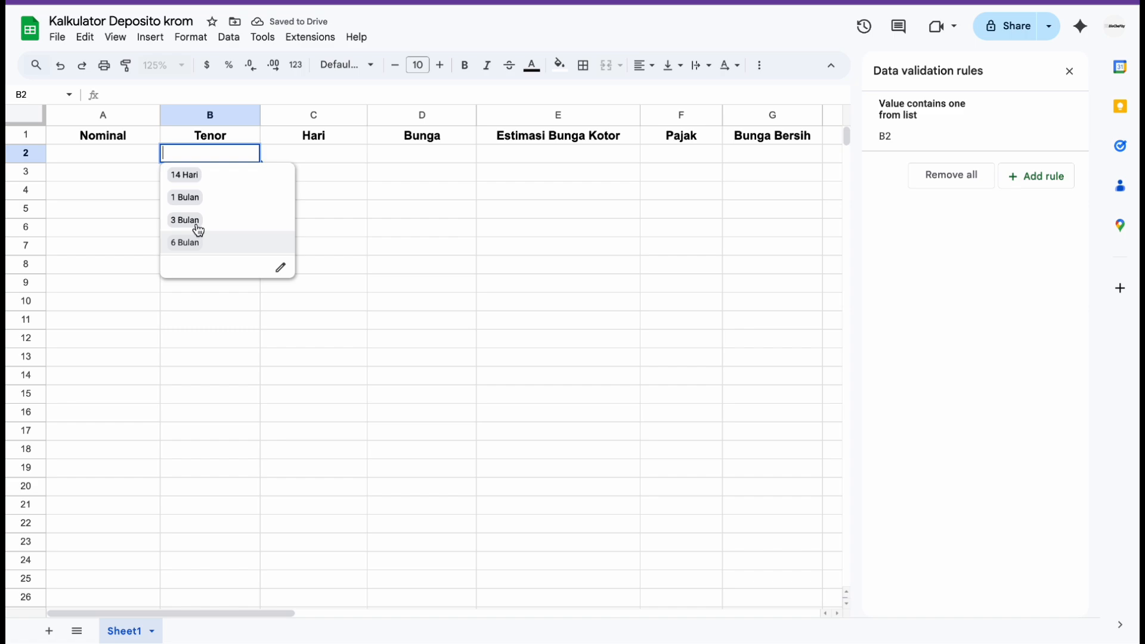
left_click(383, 242)
left_click(236, 189)
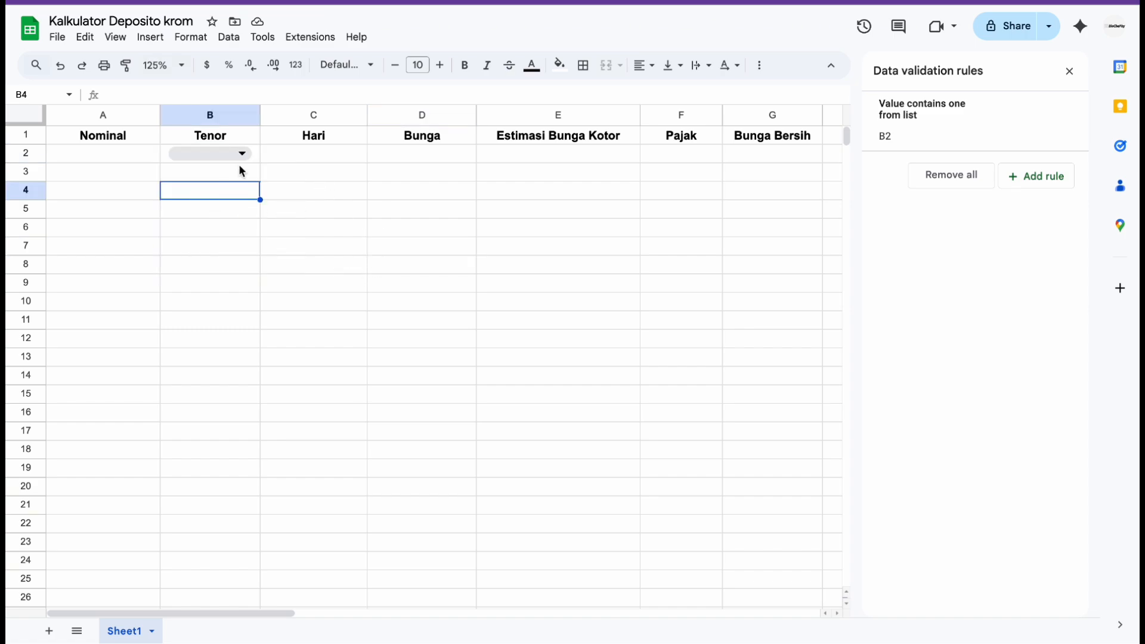
Format cell A2 under Nominal with the Indonesian Rupiah custom currency (Rp1,000)
left_click(135, 153)
left_click(192, 37)
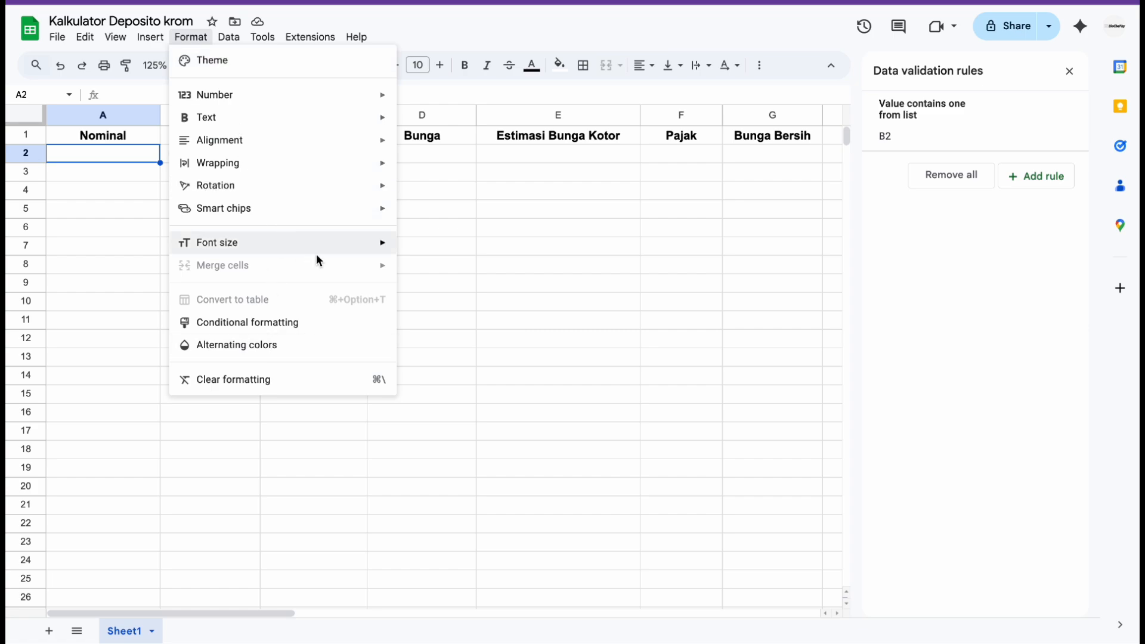
left_click(293, 97)
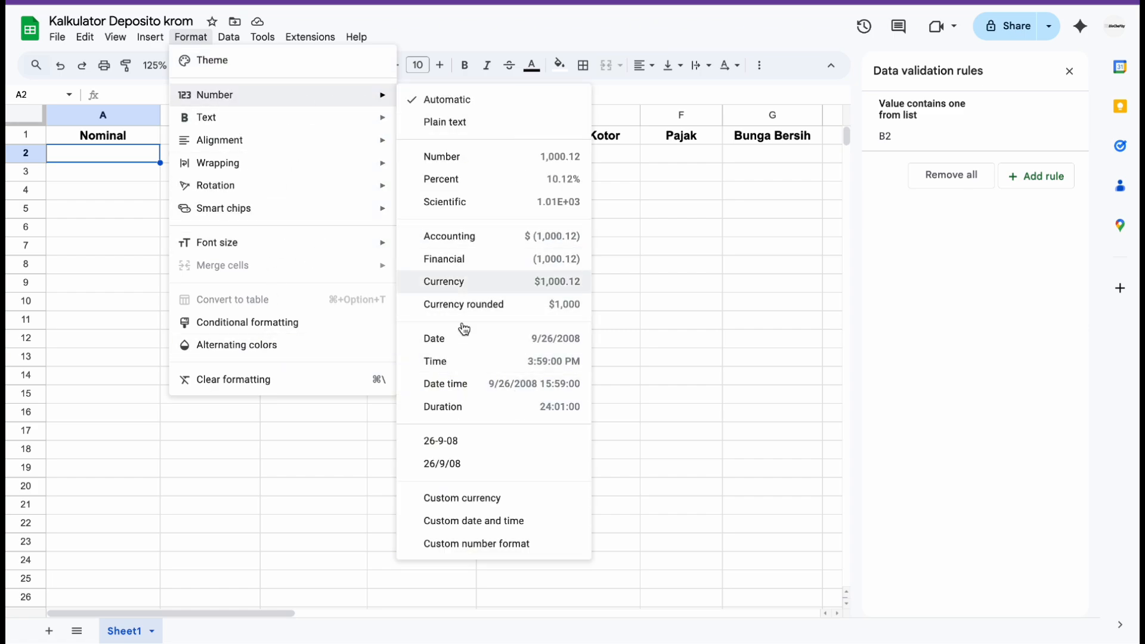
left_click(506, 499)
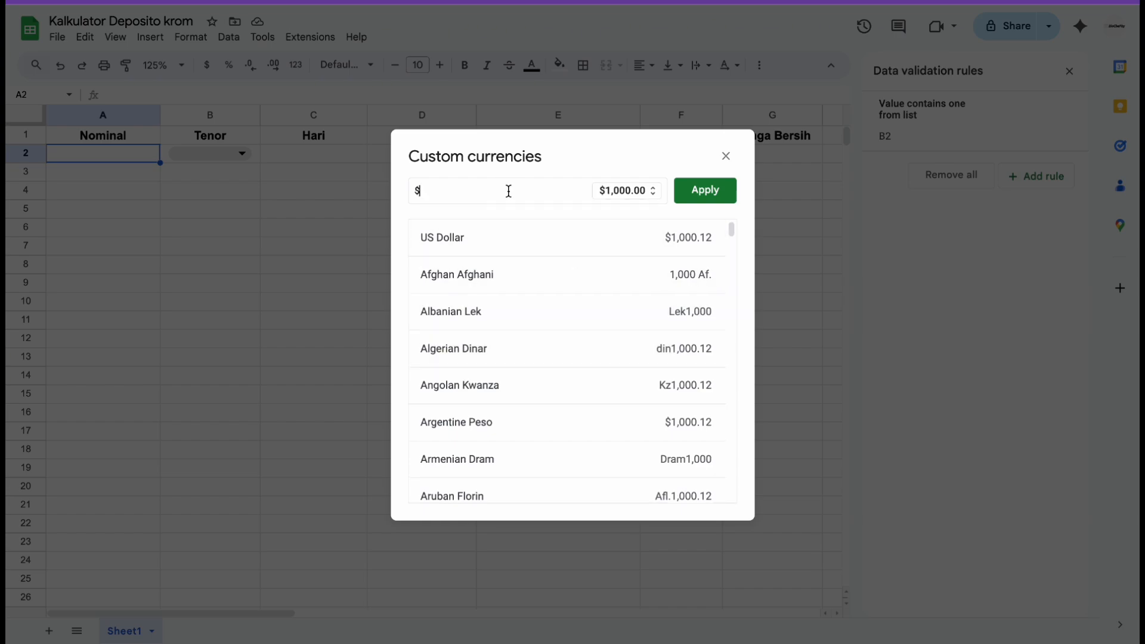
scroll(552, 371, "down", 20)
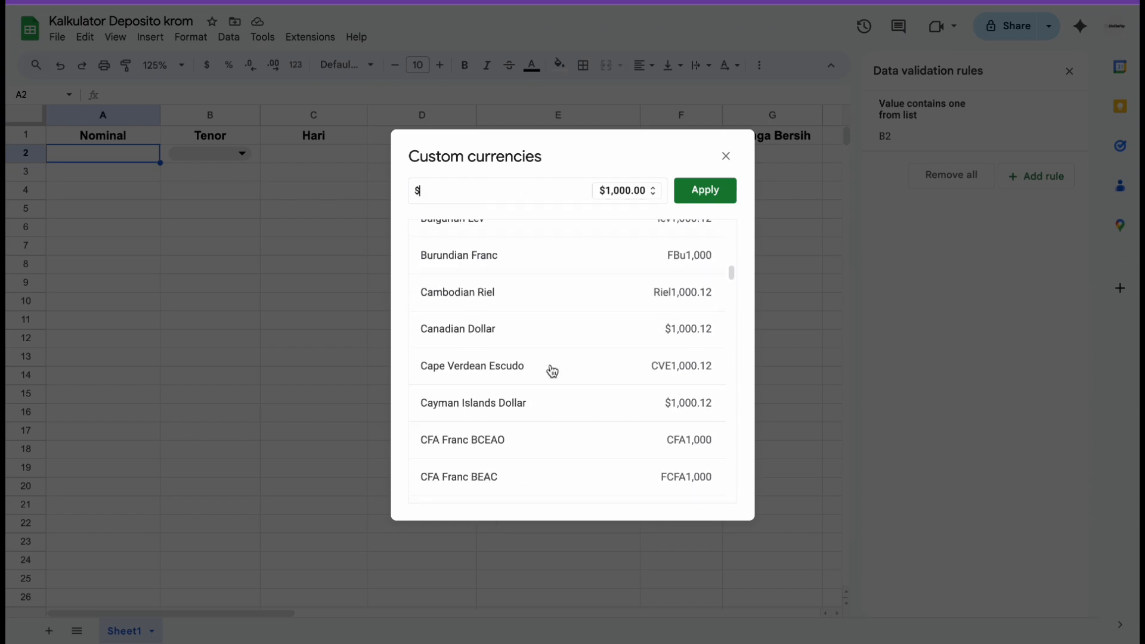
scroll(552, 371, "down", 18)
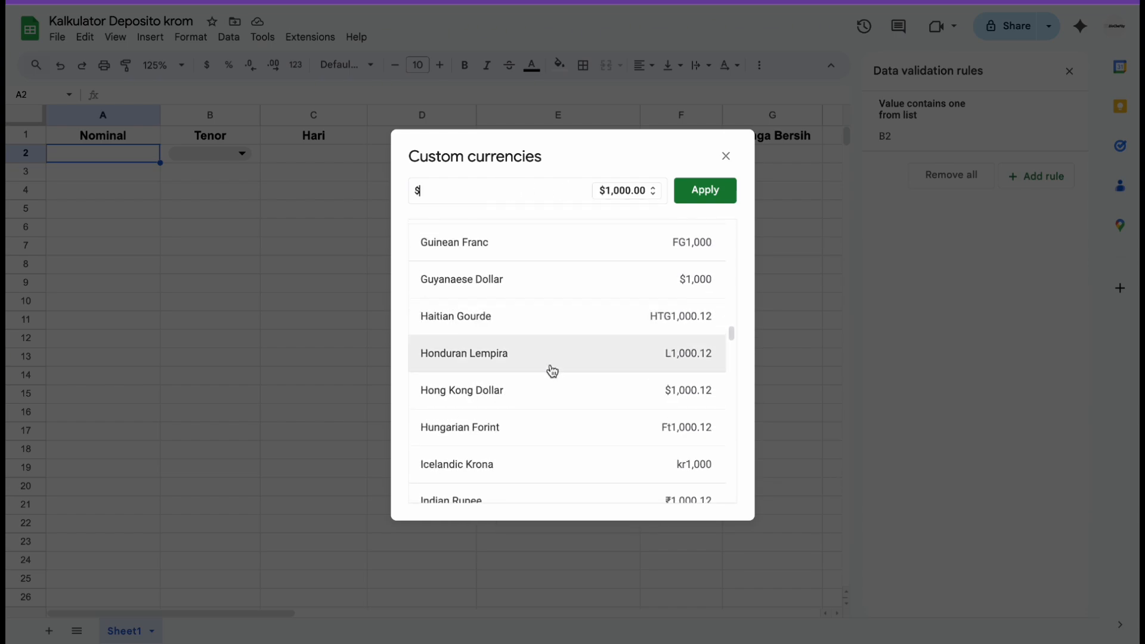
scroll(552, 371, "down", 3)
left_click(527, 435)
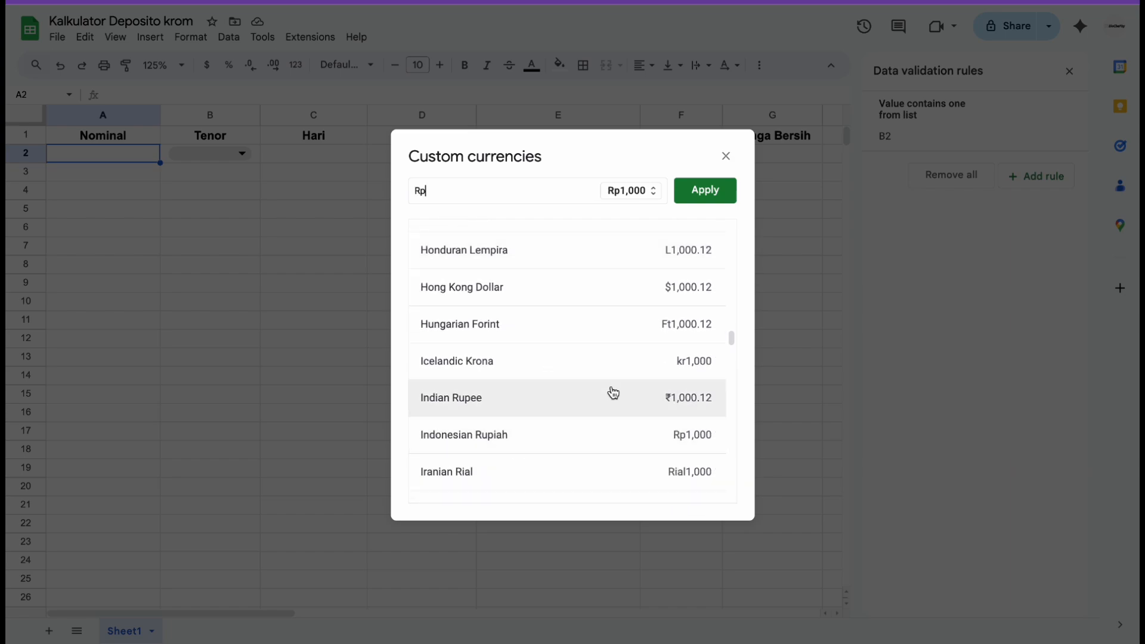
left_click(726, 193)
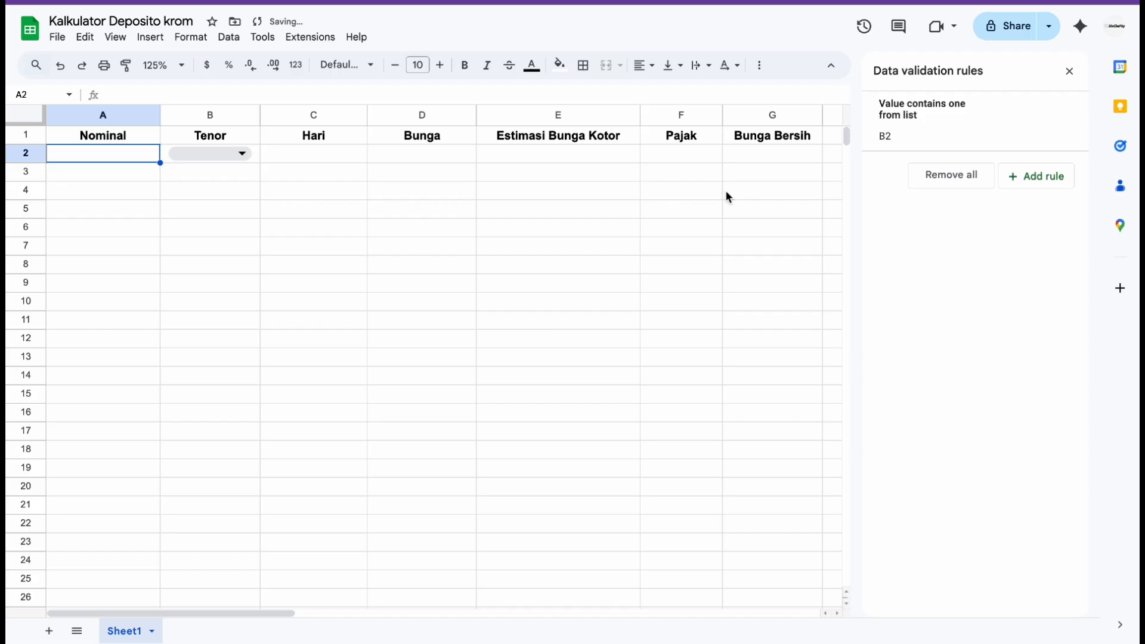
Start a lookup table beside the calculator by entering the headers Tenor, Jlh Hari and Bunga in cells J1 to L1
left_click(336, 154)
left_click(423, 159)
scroll(561, 263, "right", 2)
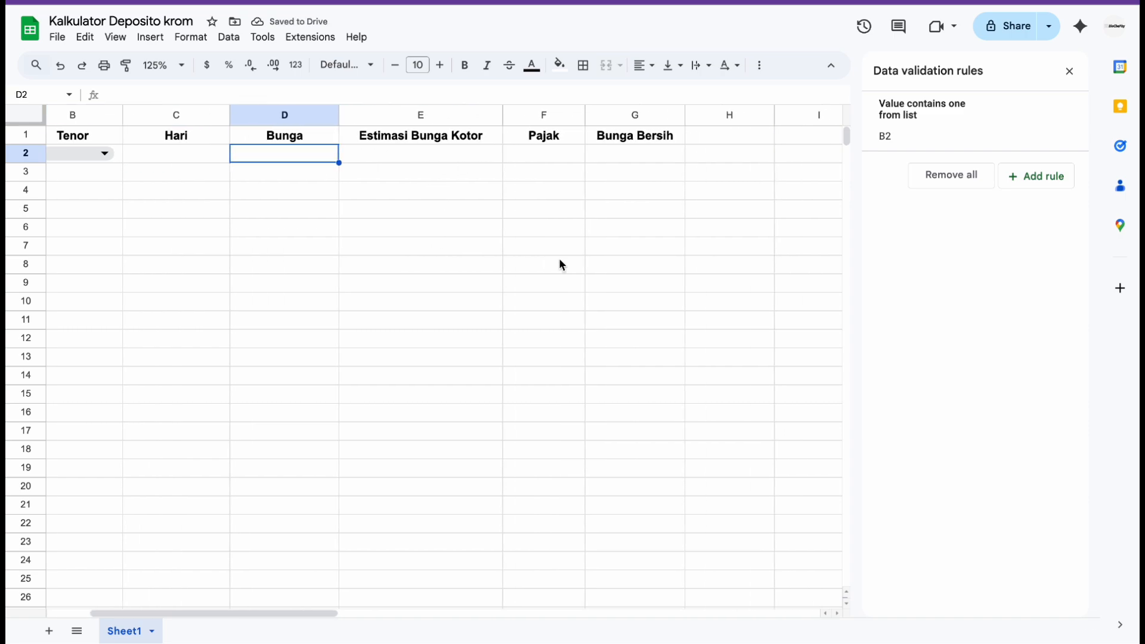
scroll(559, 264, "right", 8)
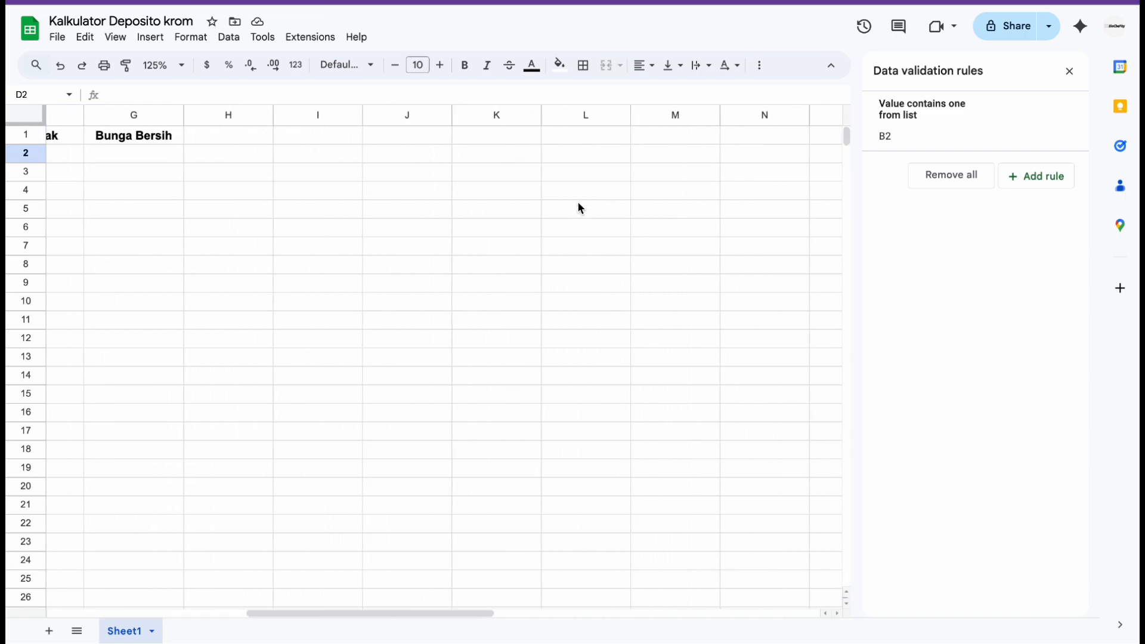
scroll(537, 179, "left", 1)
left_click(430, 153)
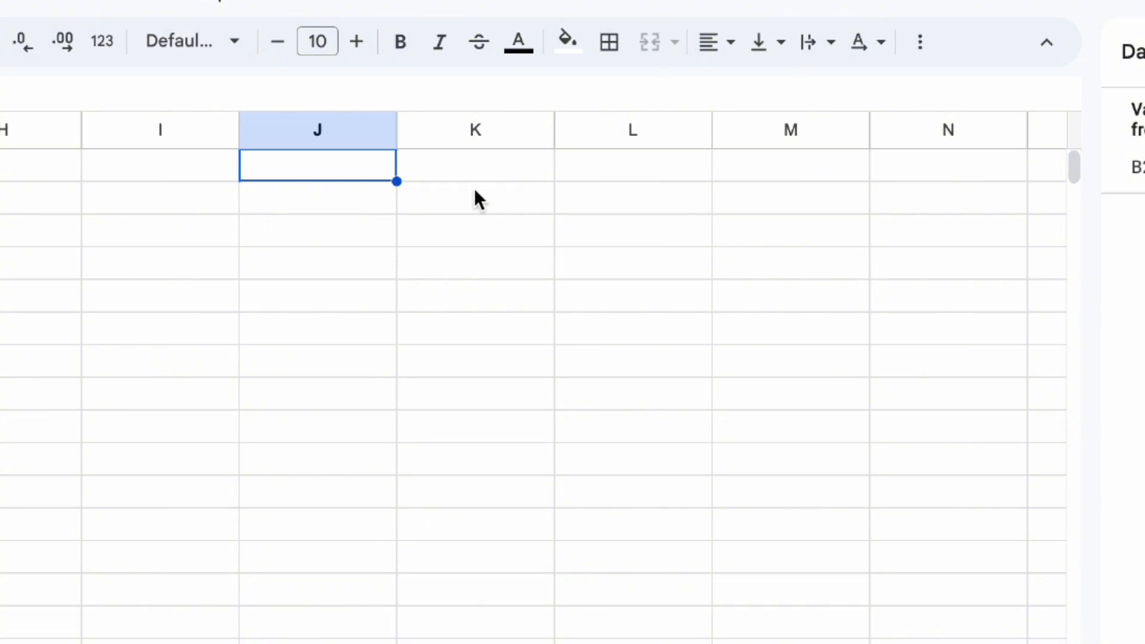
type("Tenor")
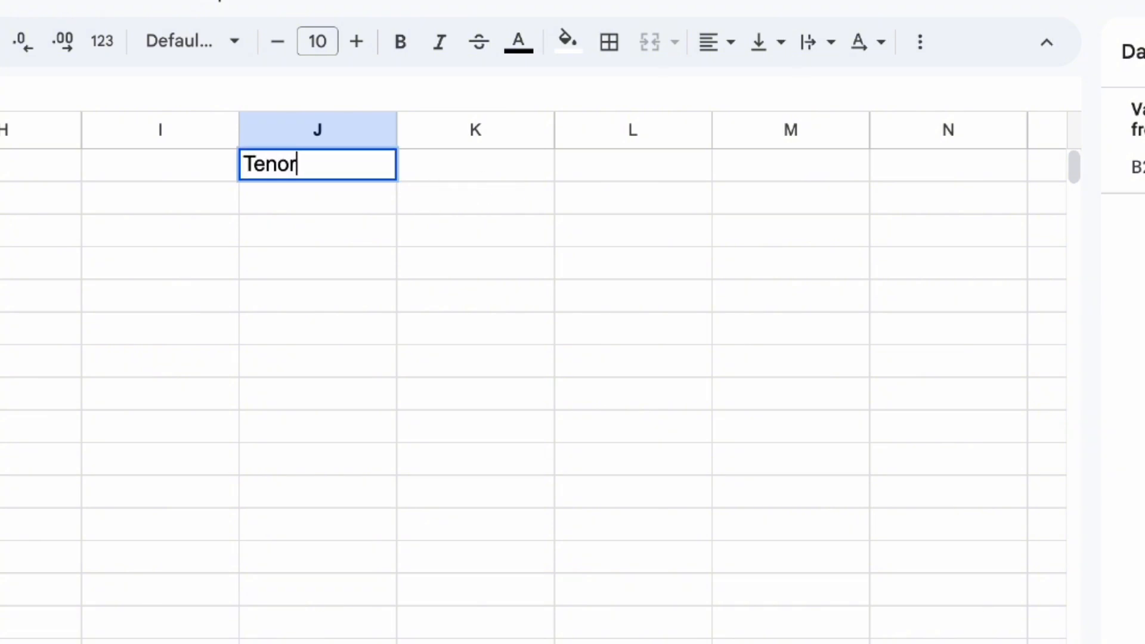
key("Tab")
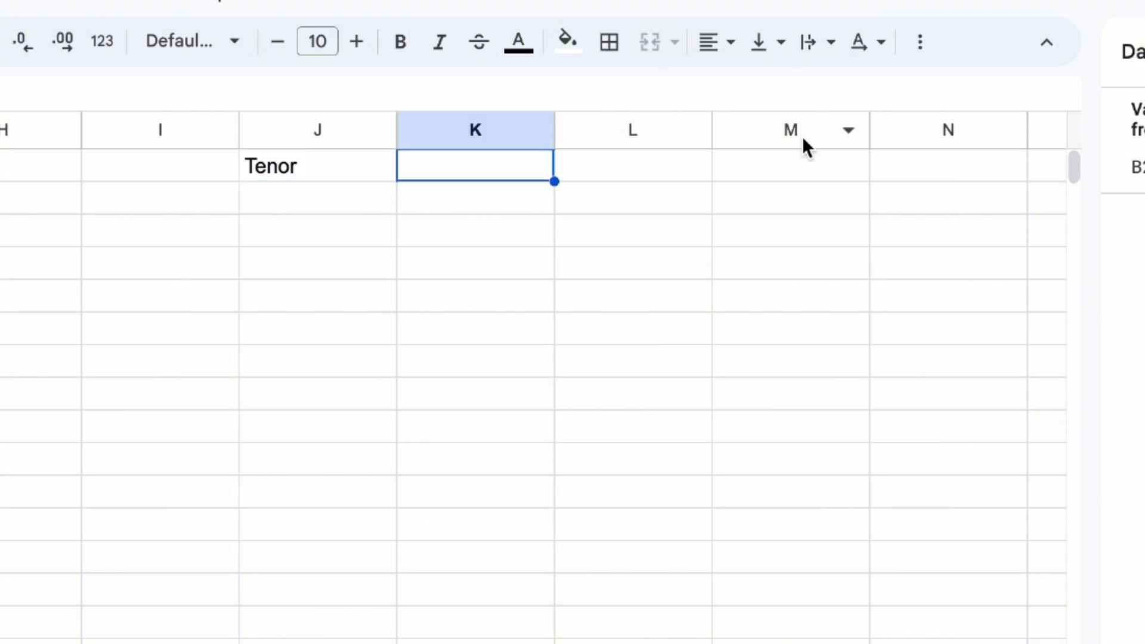
type("Jlh Hari")
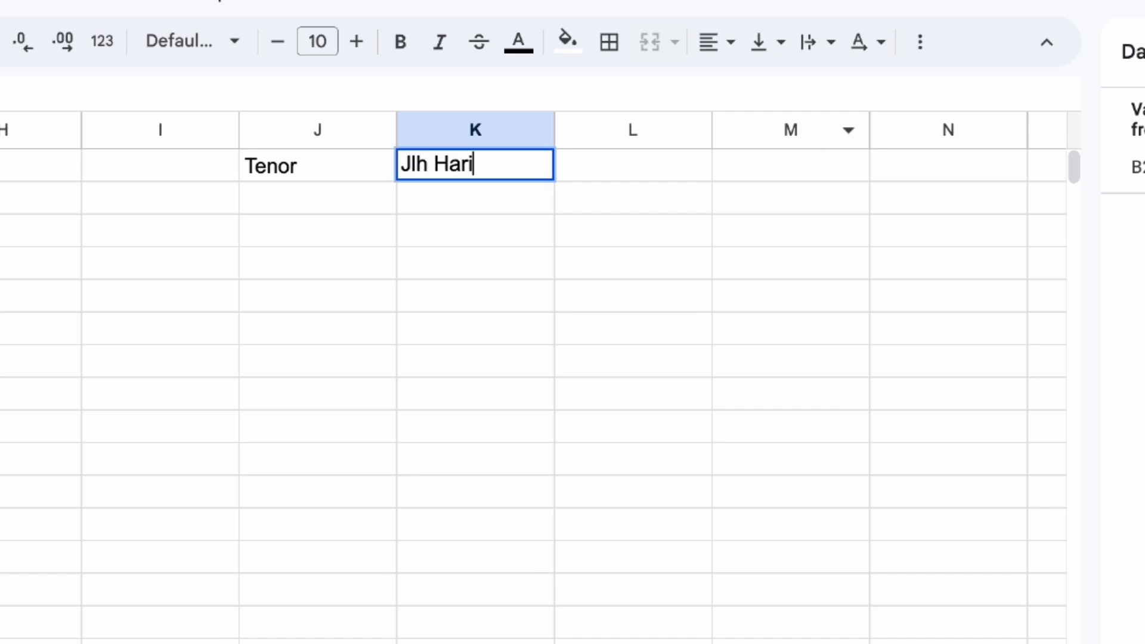
key("Tab")
type("Bunga")
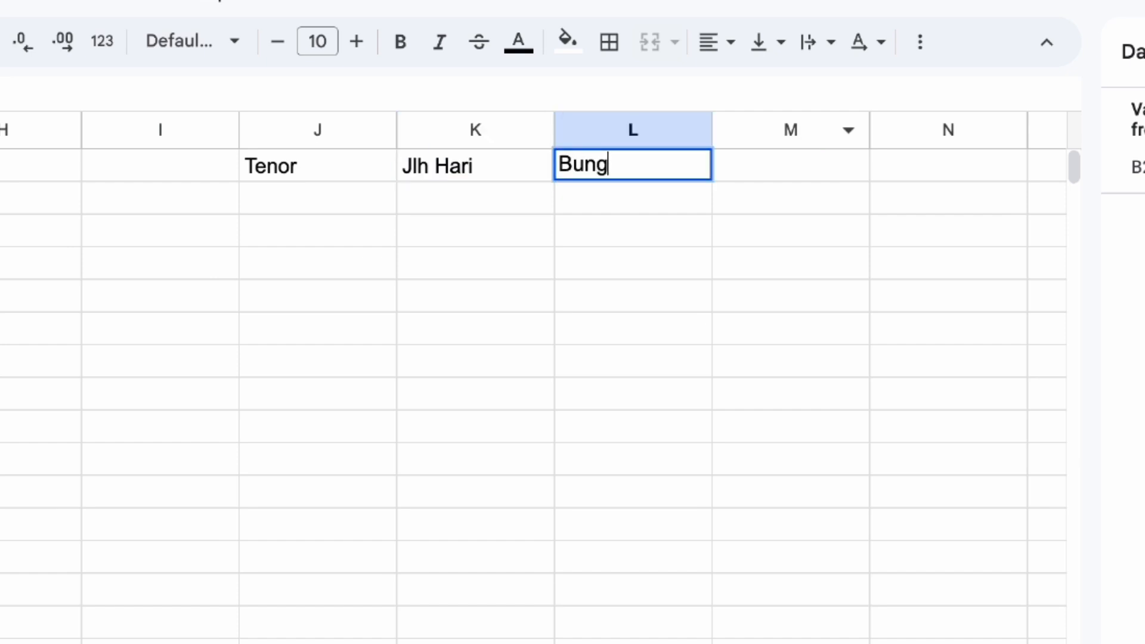
key("Tab")
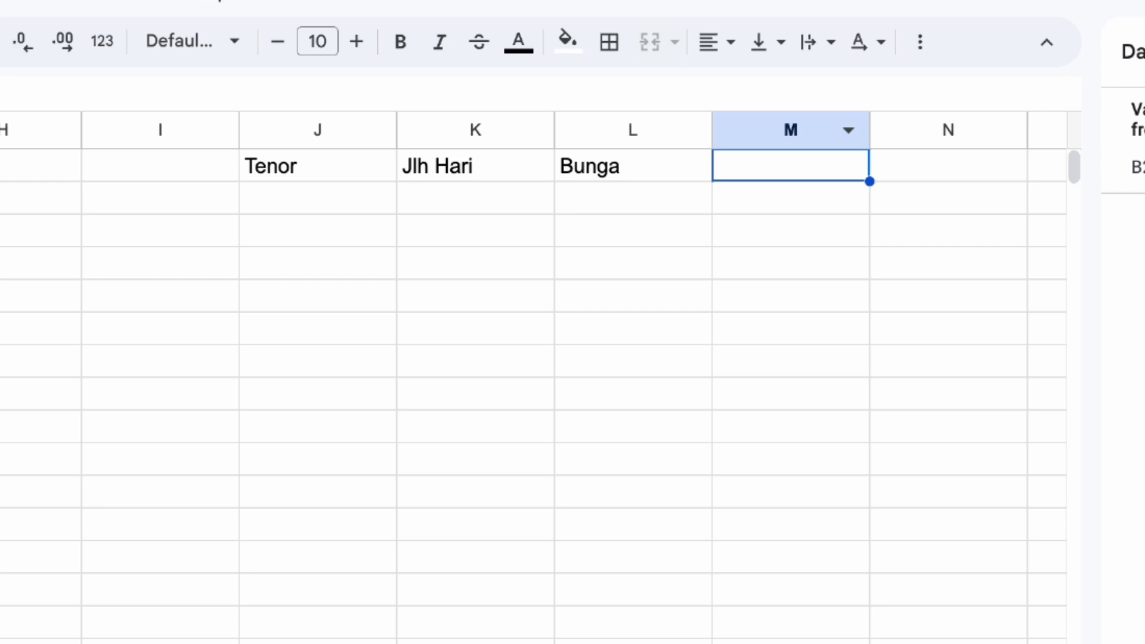
Extend the header in cell L1 to read Bunga <= 5jt
key("Left")
key("Return")
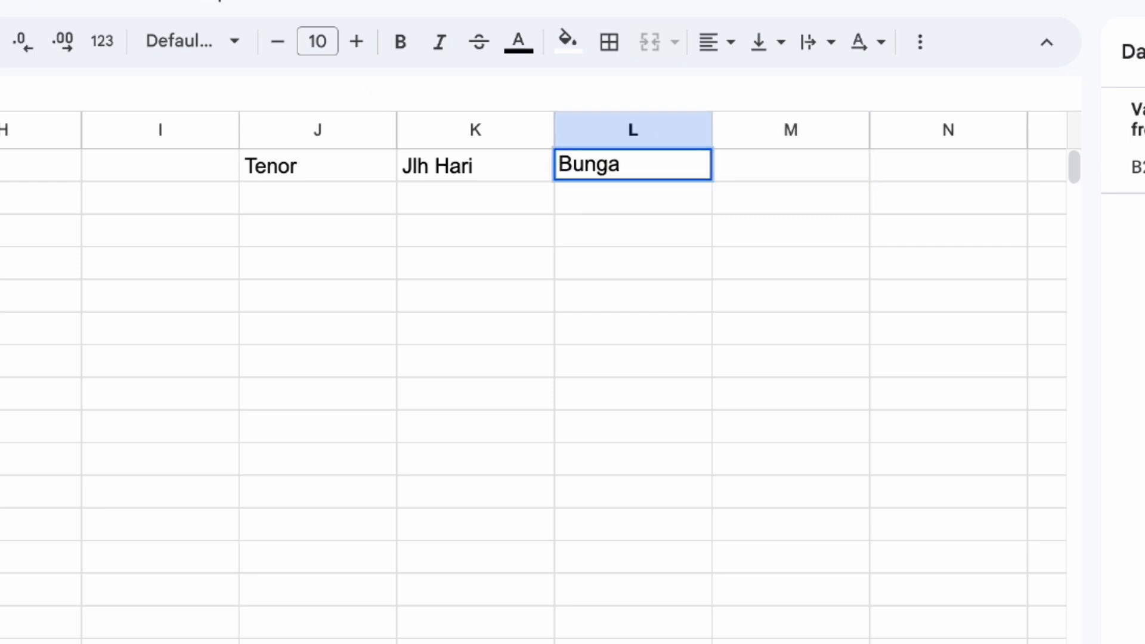
type("< 5")
key("BackSpace")
type("= 5jt")
key("Return")
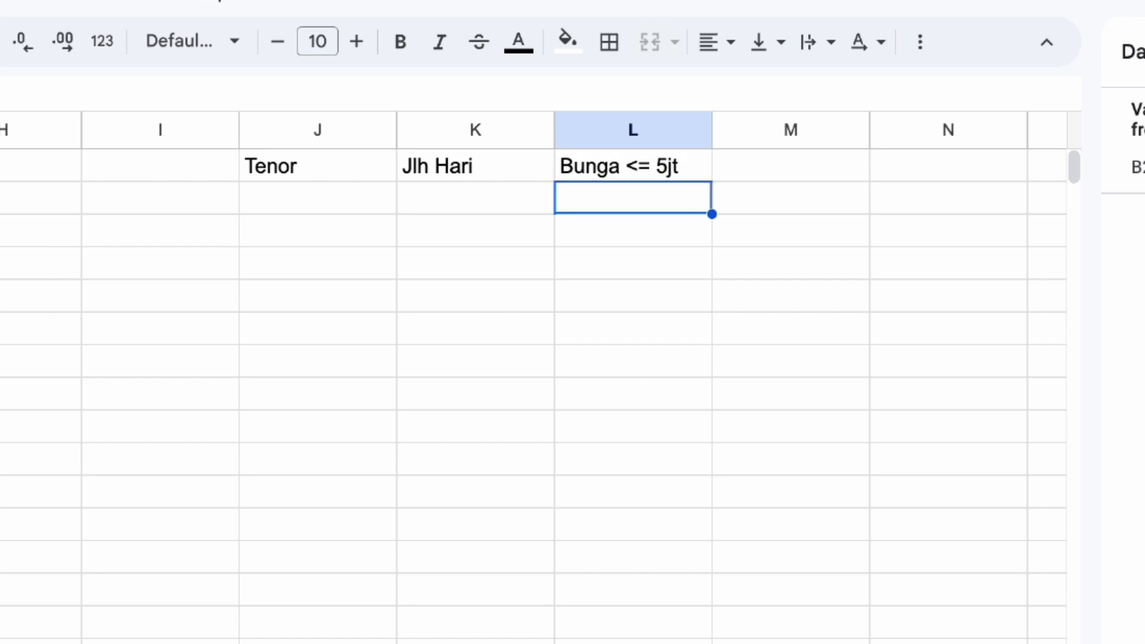
Enter the header Bunga > 5jt in cell M1
left_click(787, 179)
type("Buga")
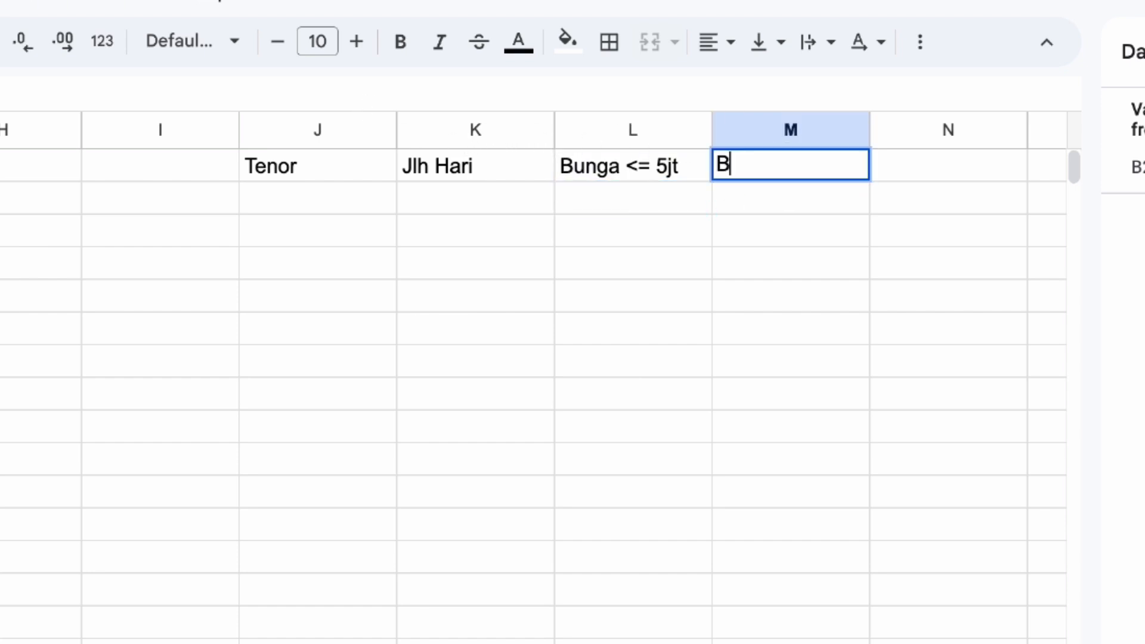
key("BackSpace")
key("BackSpace")
type("nga ")
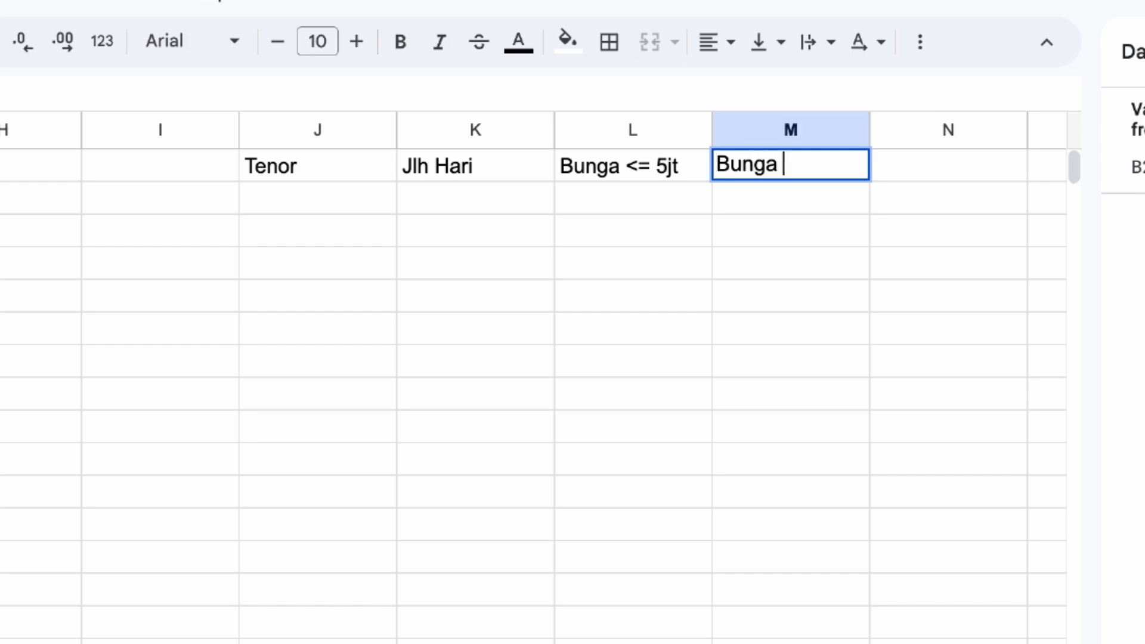
type("> 5jt")
key("Return")
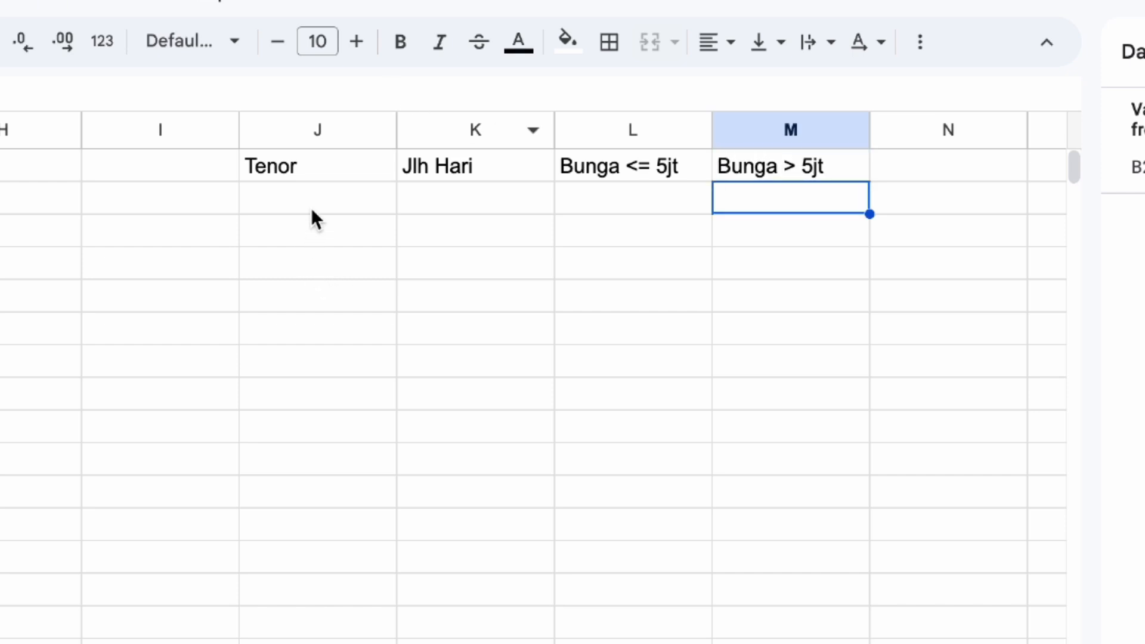
List the tenors 14 Hari, 1 Bulan, 3 Bulan and 6 Bulan in cells J2 to J5 under Tenor
left_click(317, 199)
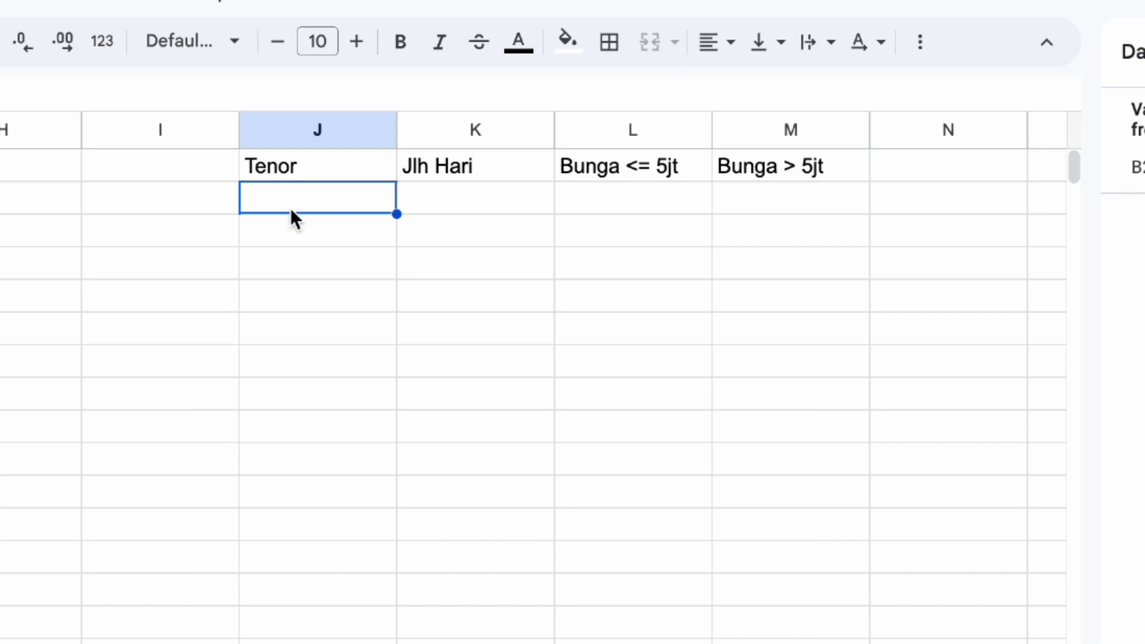
type("14 Hari")
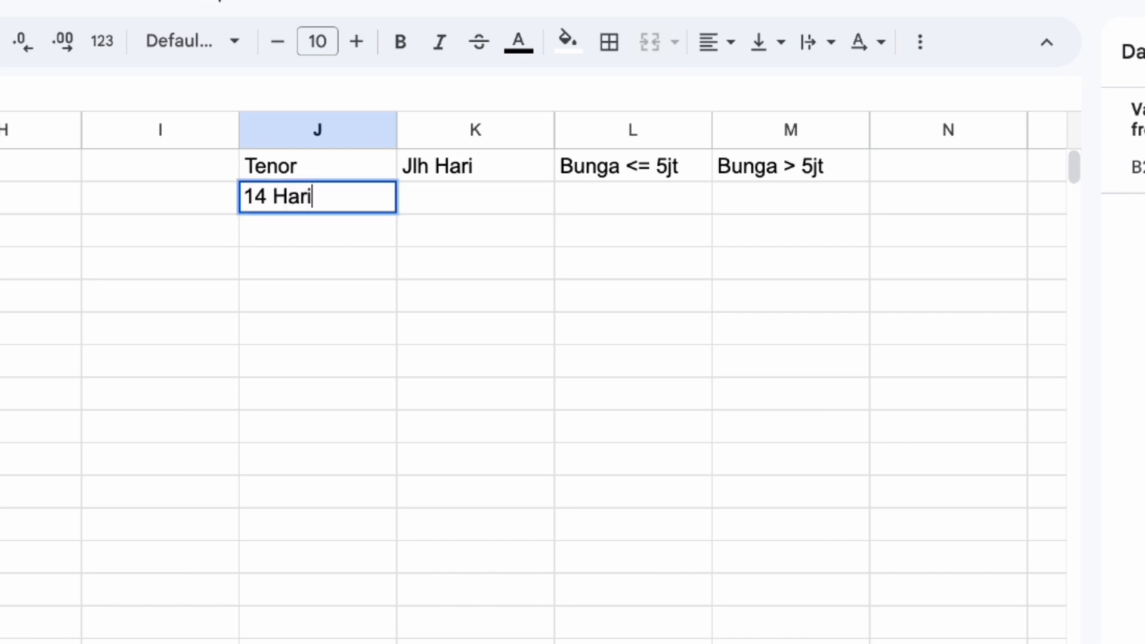
key("Return")
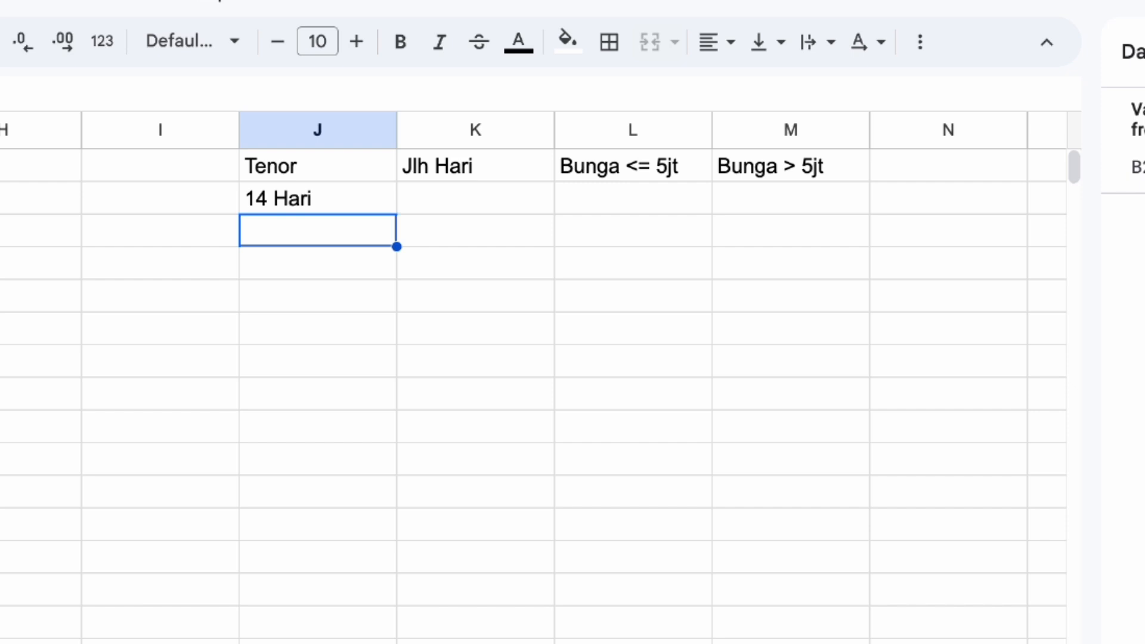
type("1 Bulan")
key("Return")
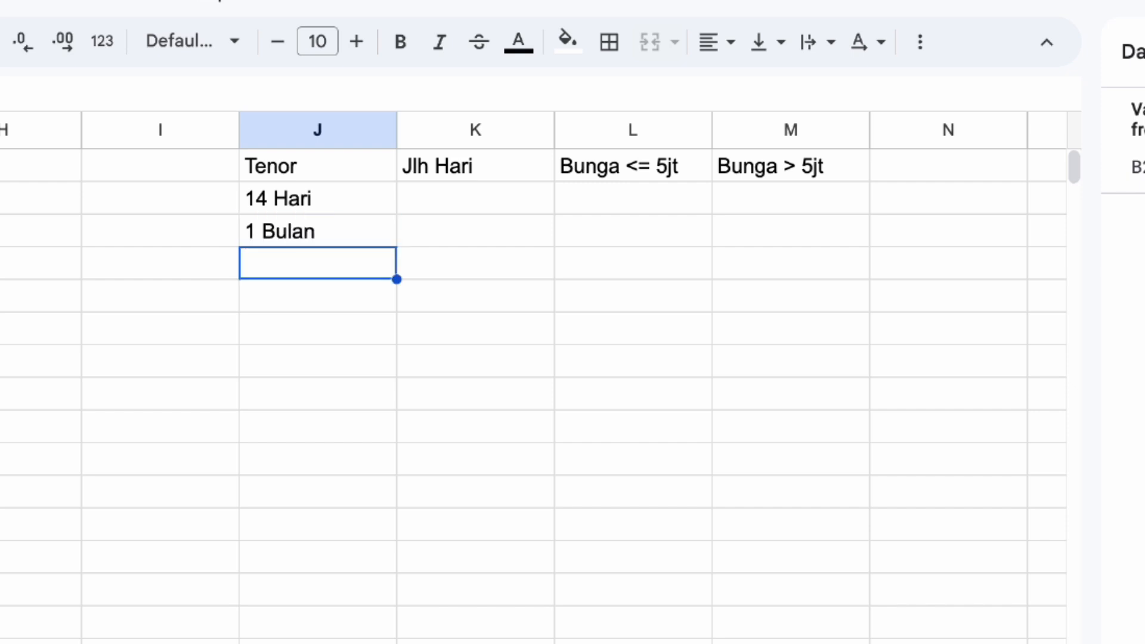
type("3 Bulan")
key("Return")
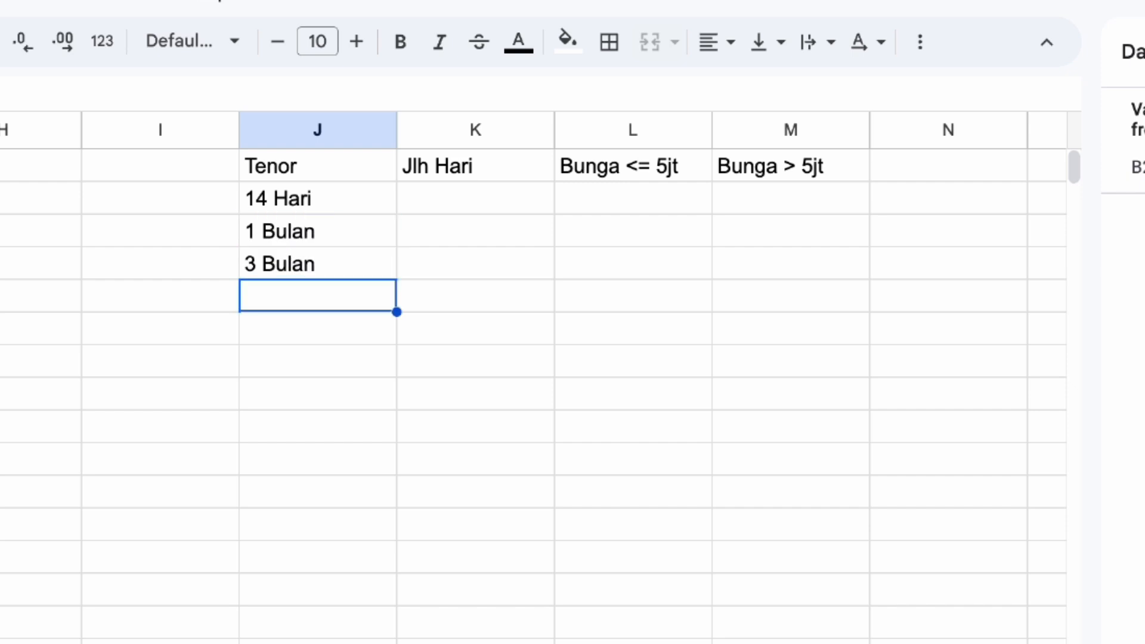
type("6 Bu;a")
key("BackSpace")
key("BackSpace")
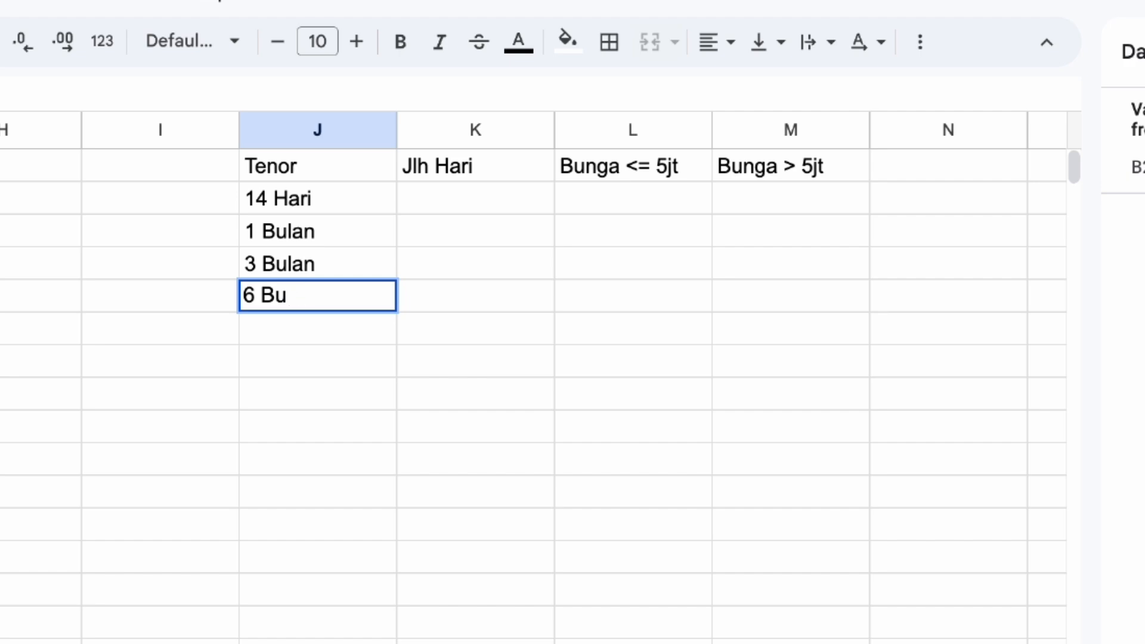
type("lan")
key("Return")
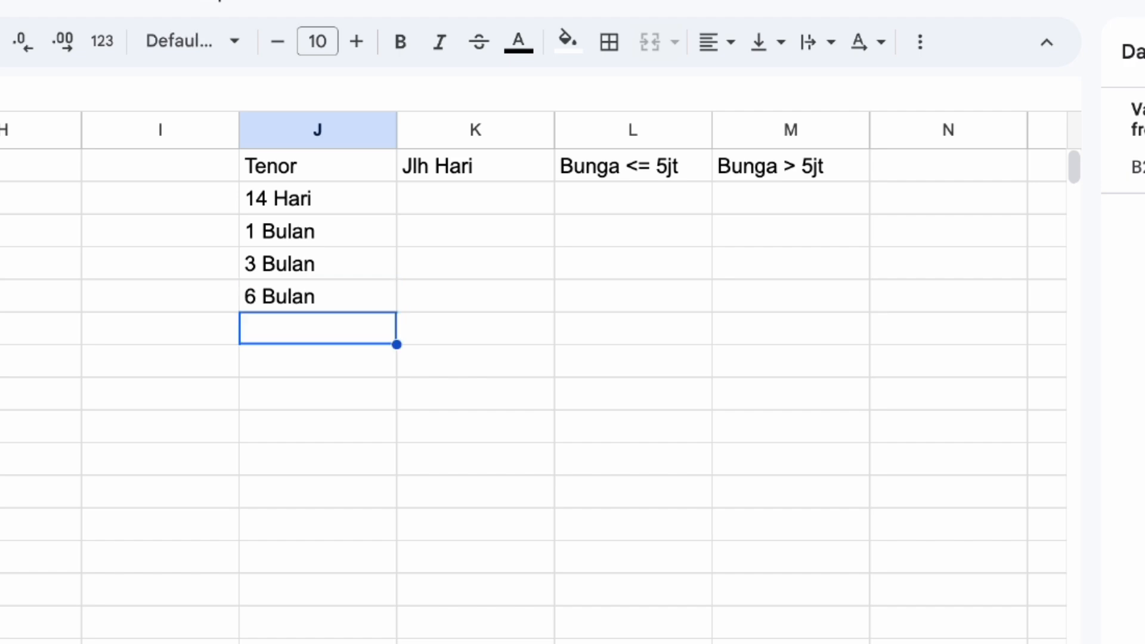
Enter the day counts 14, 30, 90 and 180 in cells K2 to K5 under Jlh Hari
left_click(503, 198)
type("14")
key("Return")
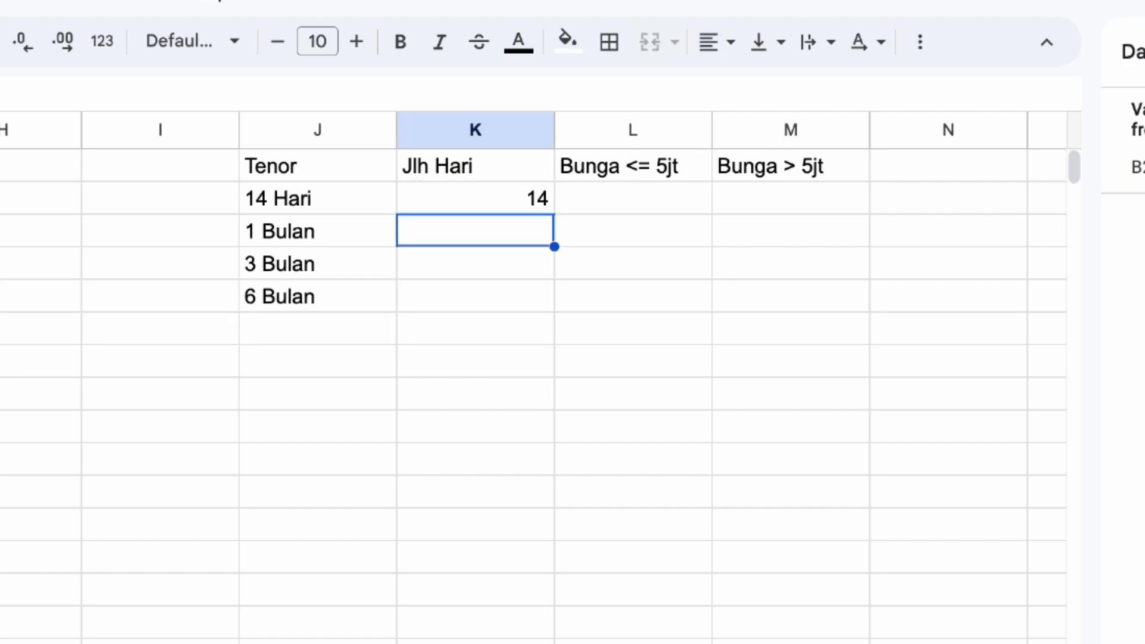
type("30")
key("Return")
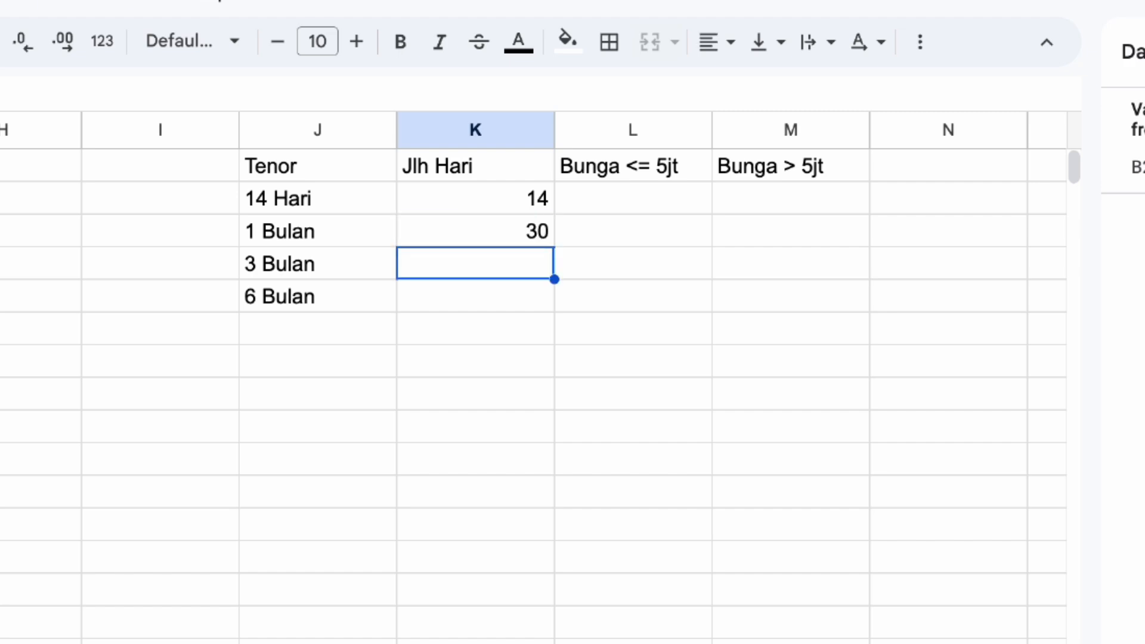
type("90")
key("Return")
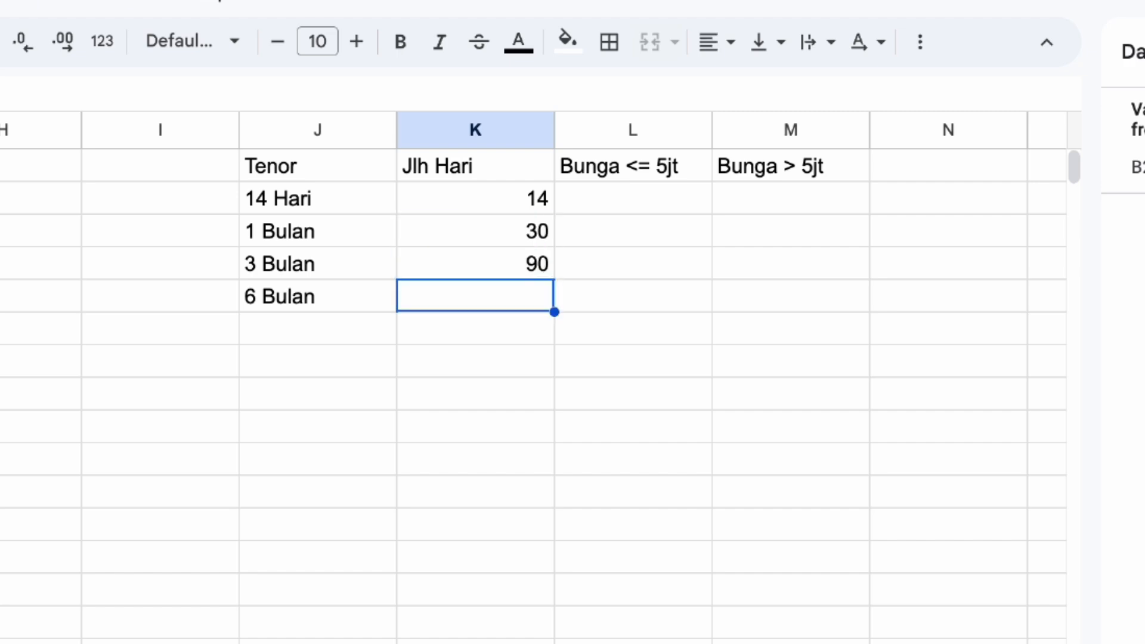
type("180")
key("Return")
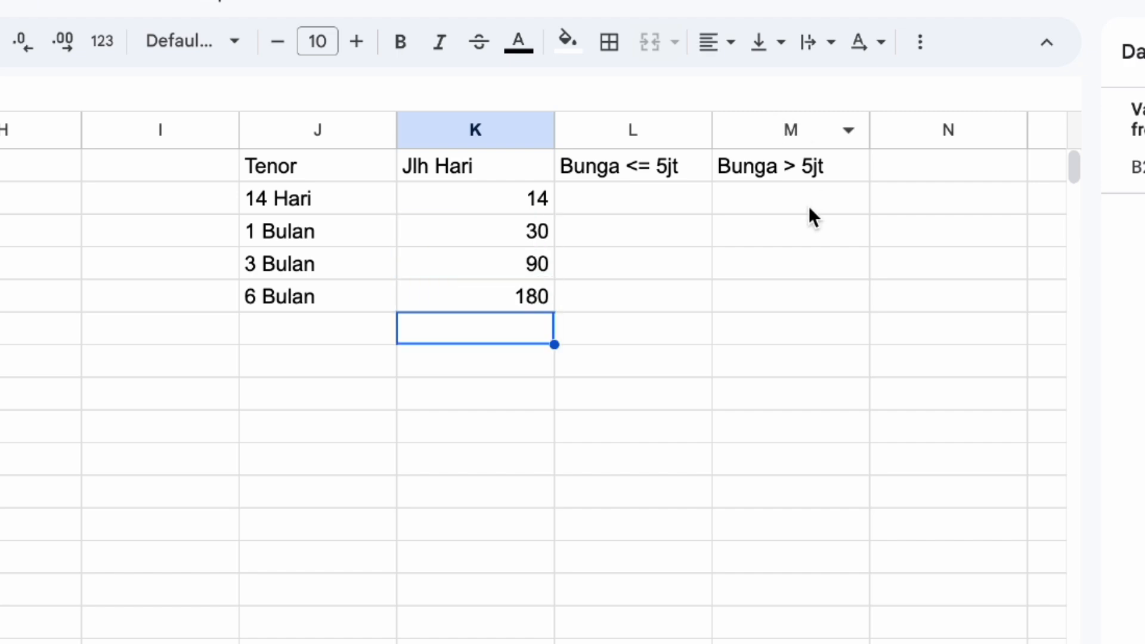
Try to enter the 14 Hari rate as 6,25% with a decimal comma in cell L2
left_click(632, 166)
left_click(696, 194)
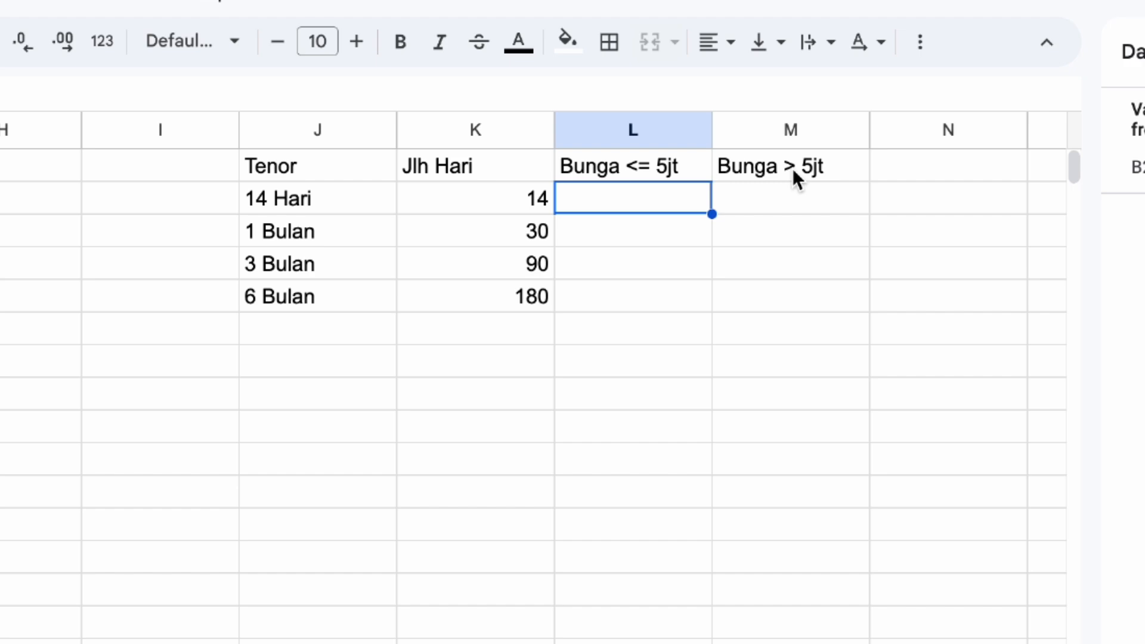
type("6,")
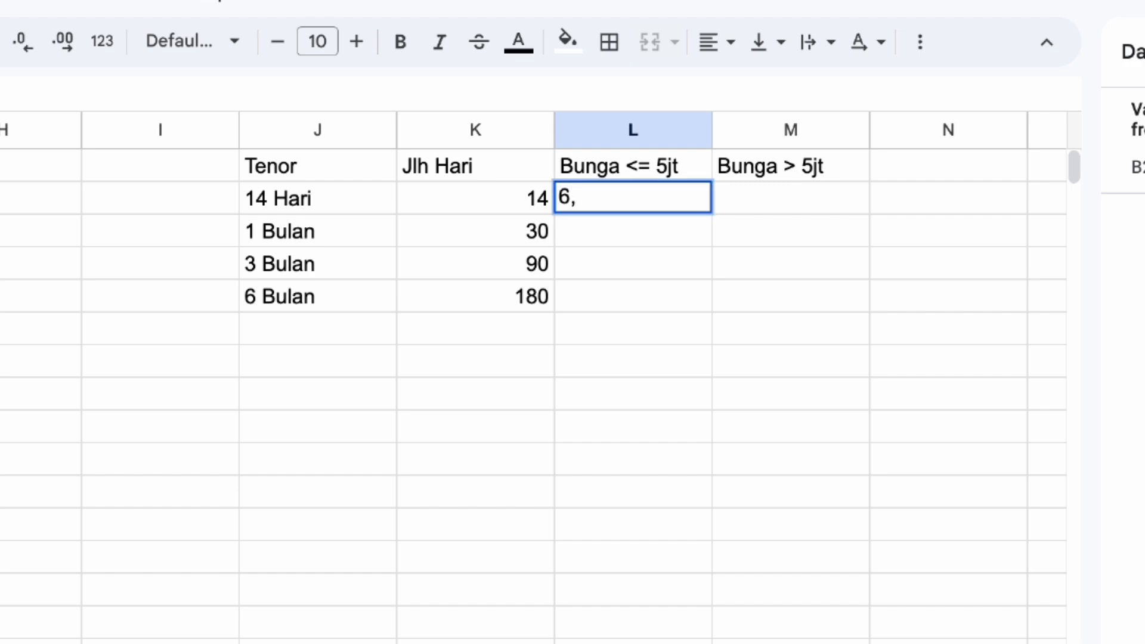
type("25%")
key("Return")
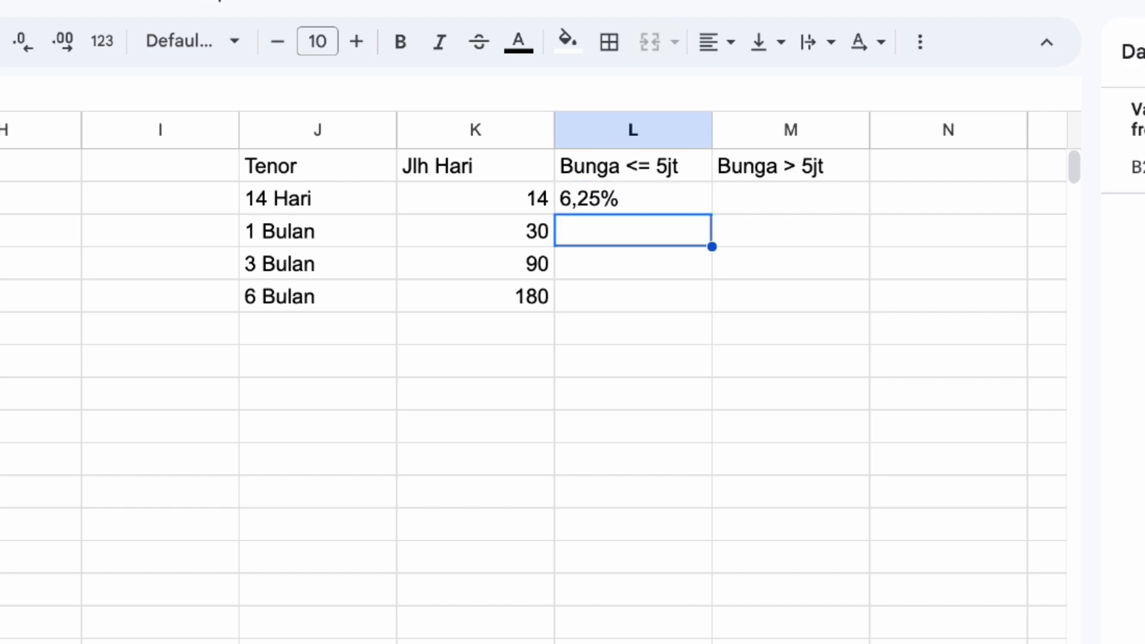
Test the sheet's decimal separator with the formula =5/2 in cell L2, and clear the cell again
left_click(668, 188)
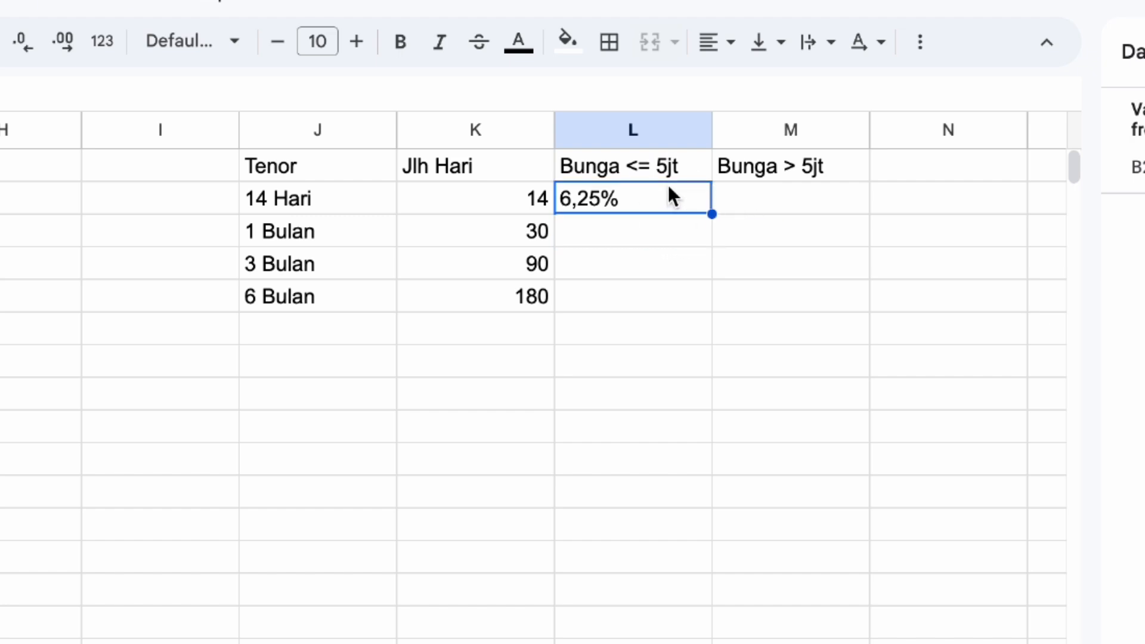
type("=")
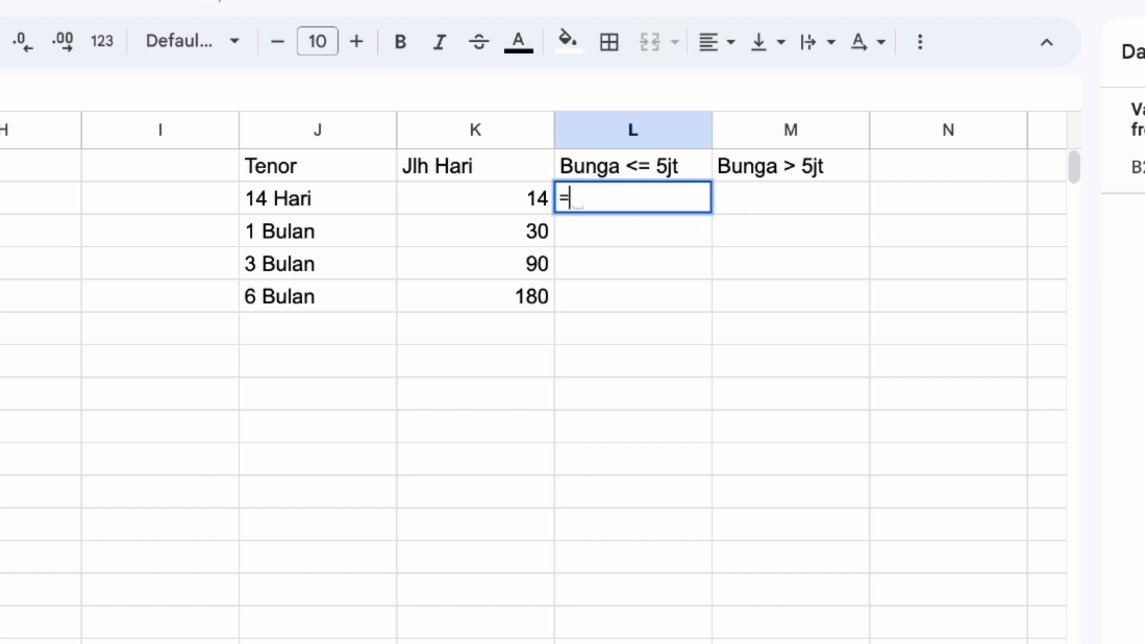
type("5/2")
key("Return")
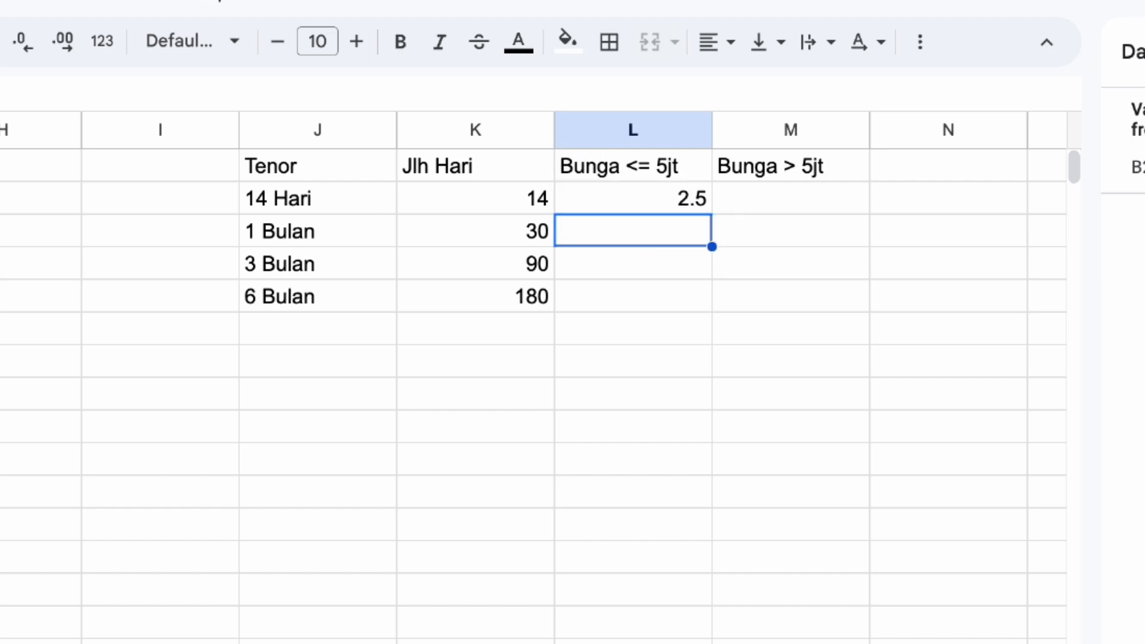
left_click(686, 196)
key("BackSpace")
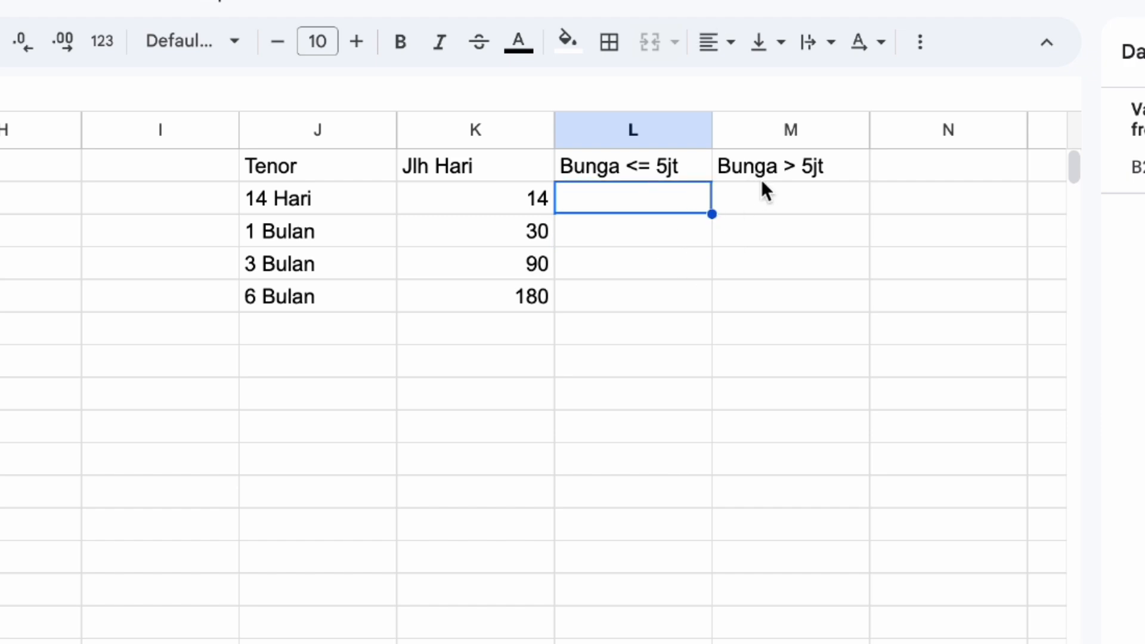
Enter the interest rates 6.25%, 6.5%, 7.5% and 8% in cells L2 to L5 under Bunga <= 5jt
type("6.25%")
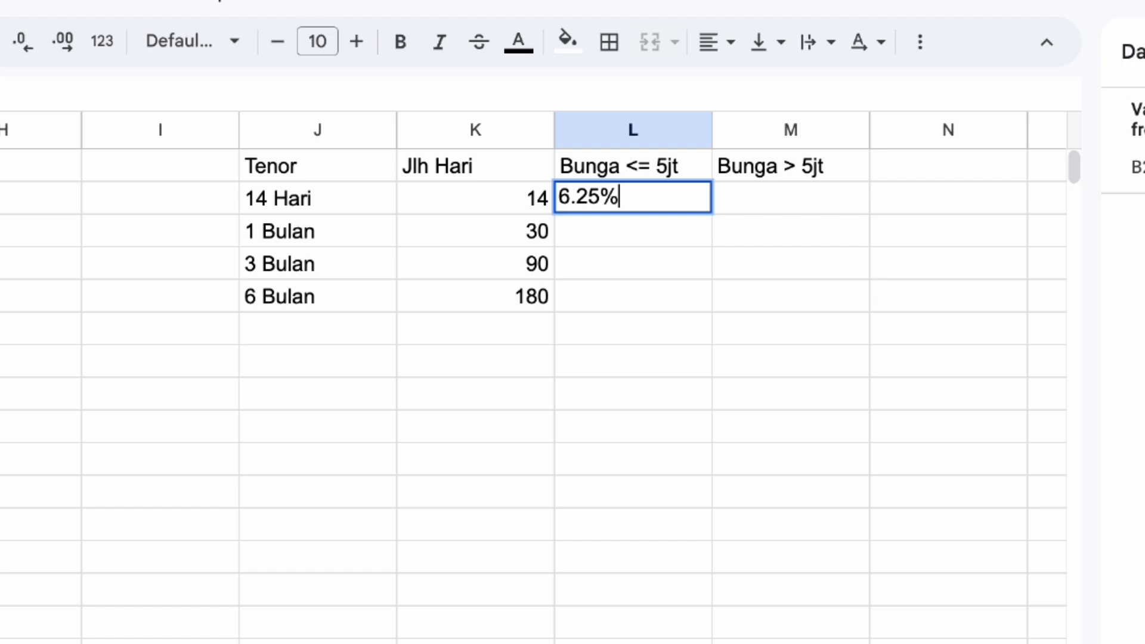
key("Return")
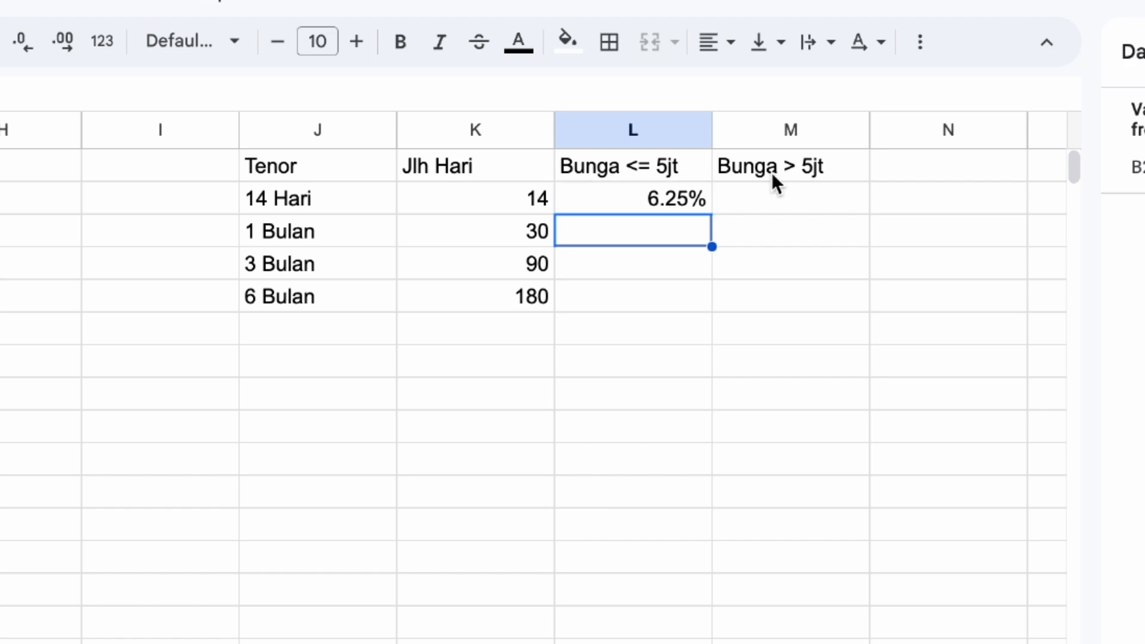
type("6")
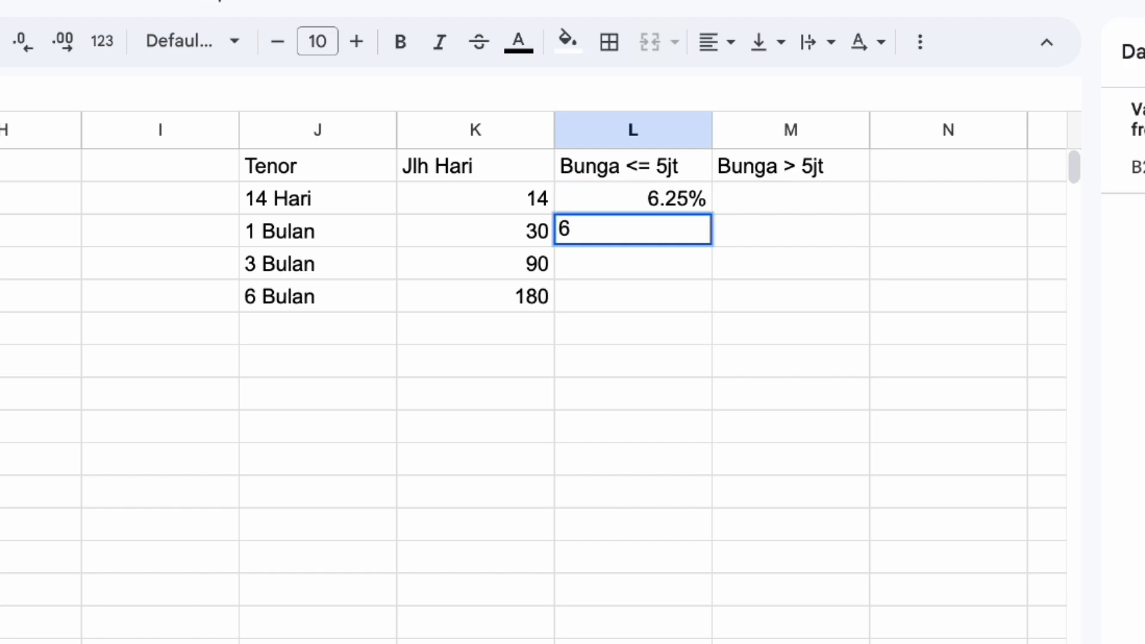
type(",5%")
key("BackSpace")
key("BackSpace")
key("BackSpace")
type(".5%")
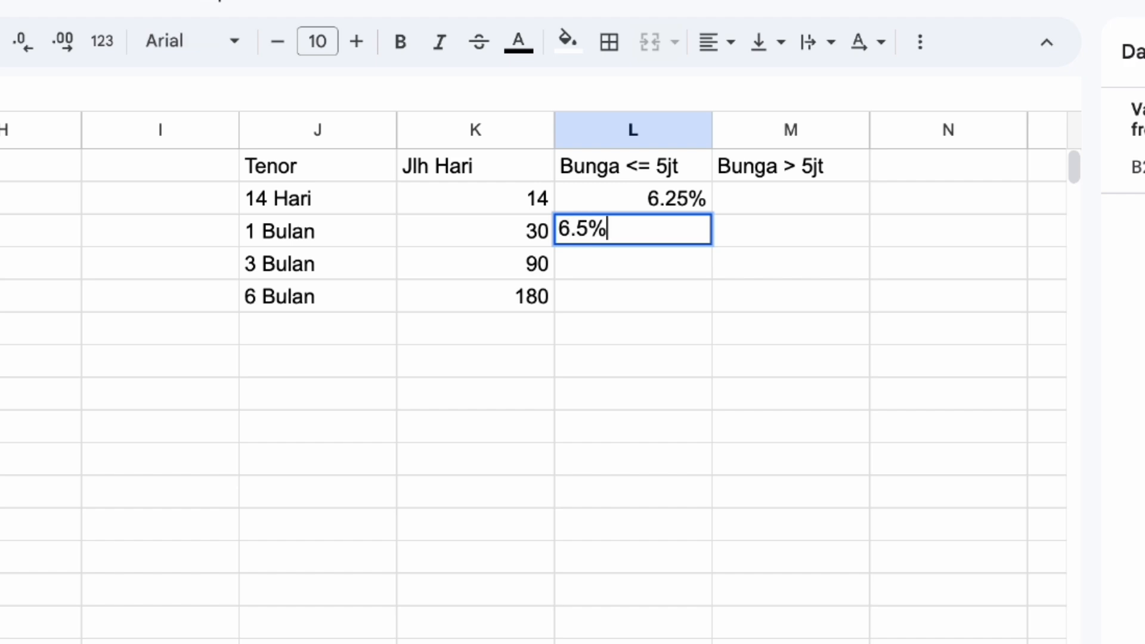
key("Return")
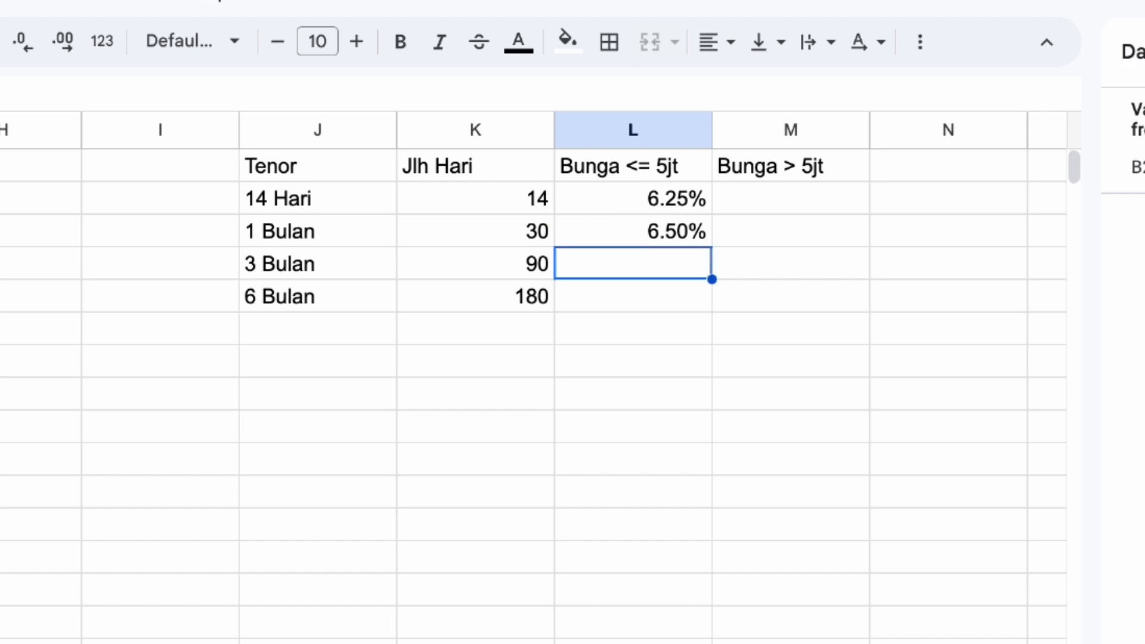
type("7.5%")
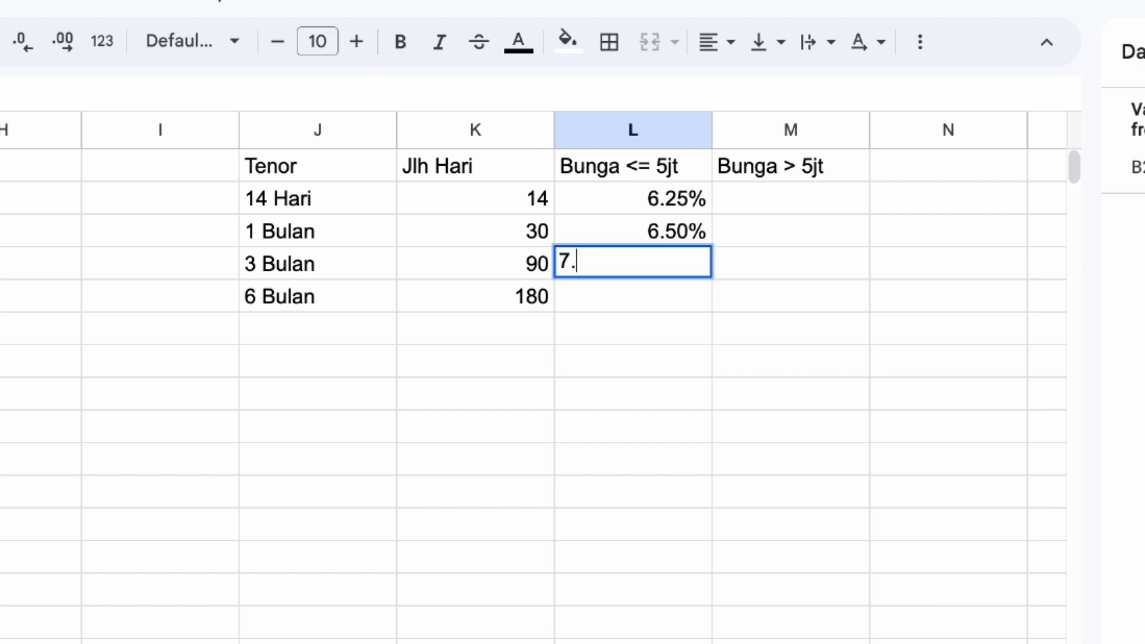
key("Return")
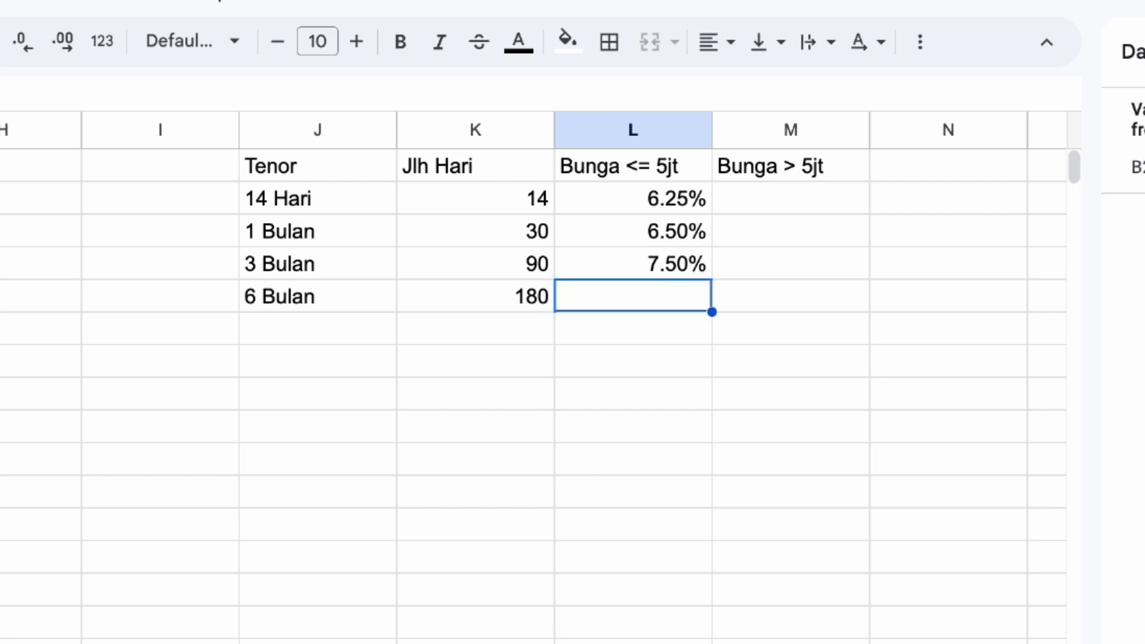
type("8")
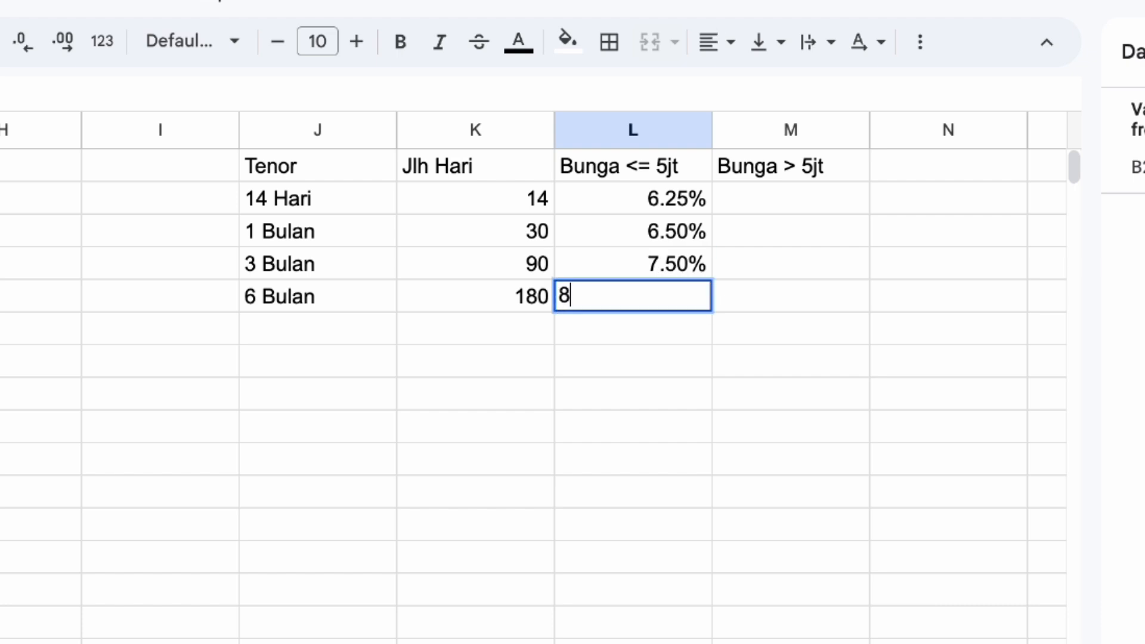
type("%")
key("Return")
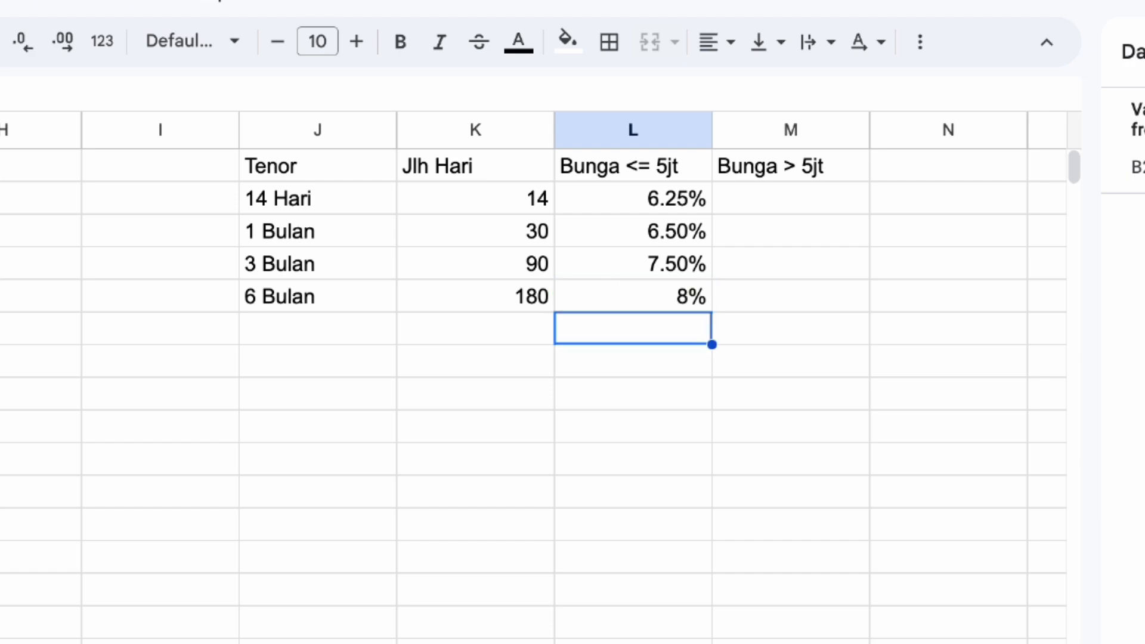
Format the 6 Bulan rate in cell L5 to show two decimal places
left_click(663, 286)
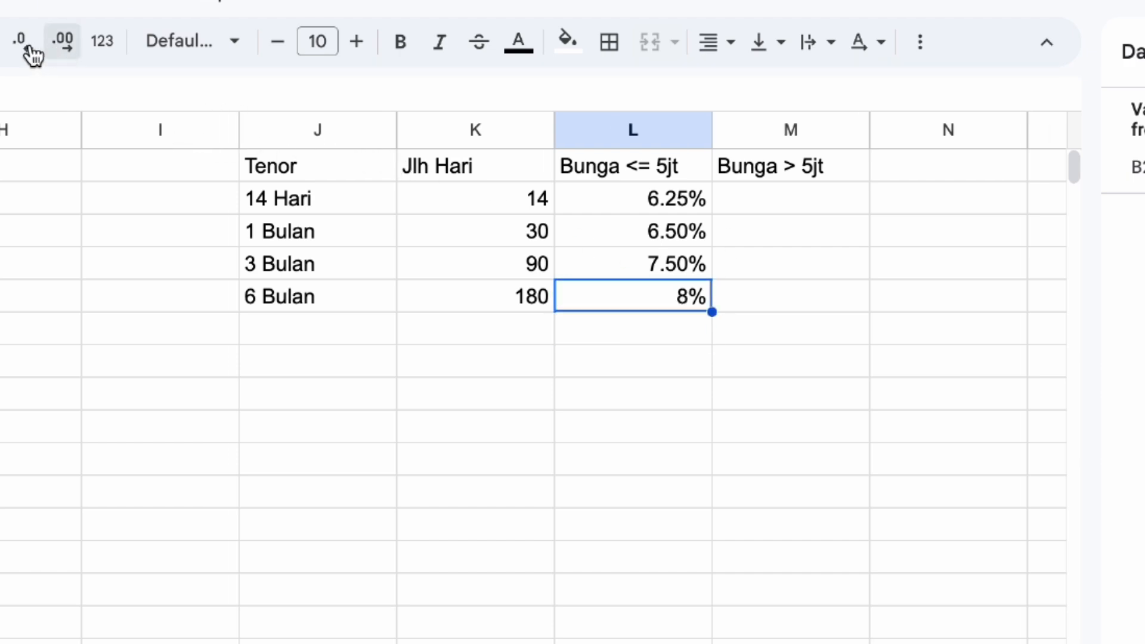
left_click(63, 46)
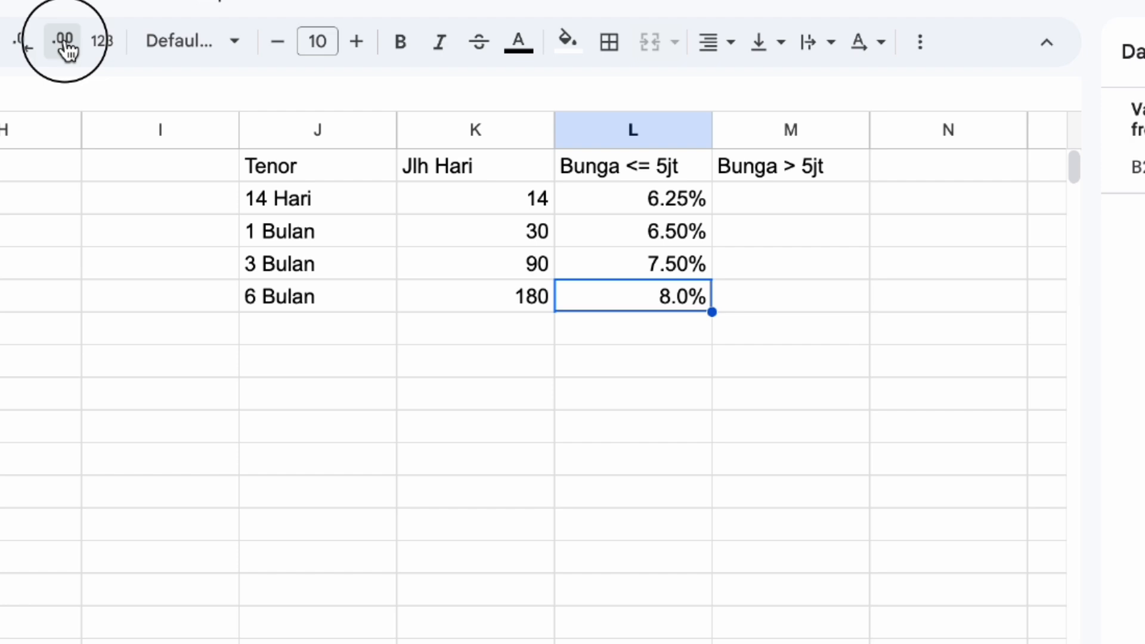
left_click(63, 45)
Enter the interest rates 7%, 7.25%, 8.5% and 8.75% in cells M2 to M5 under Bunga > 5jt
left_click(778, 201)
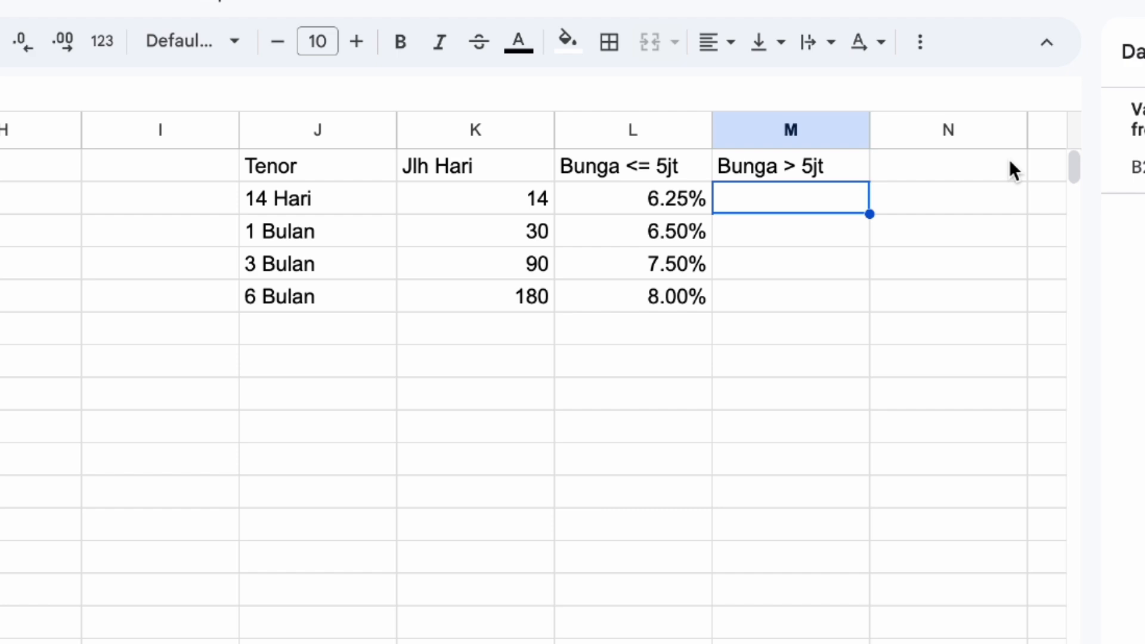
type("7")
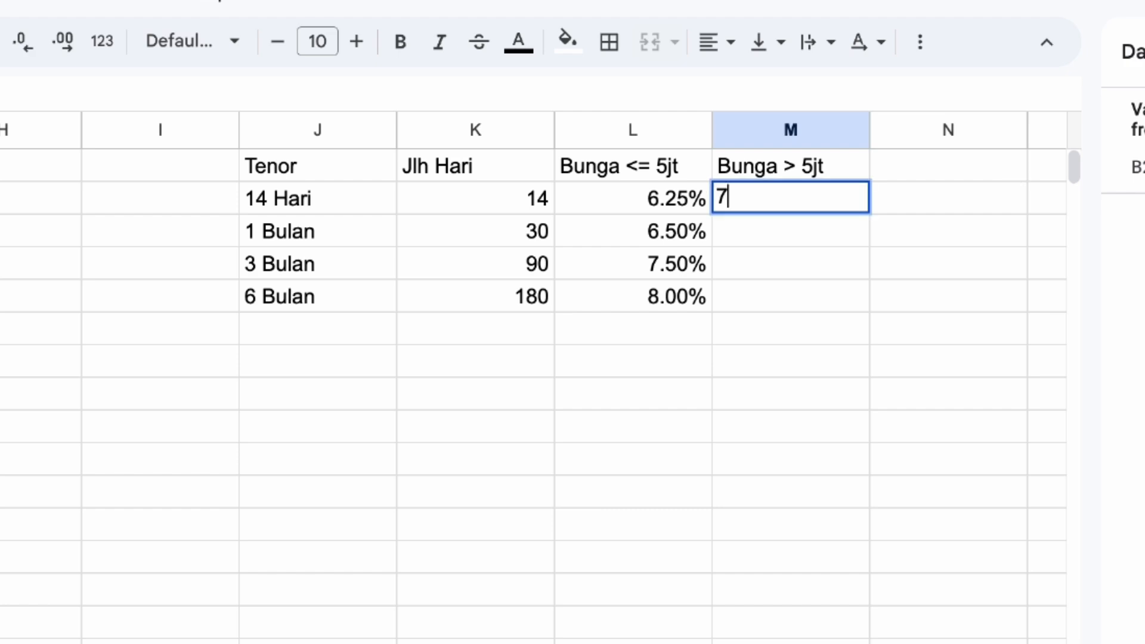
type("%")
key("Return")
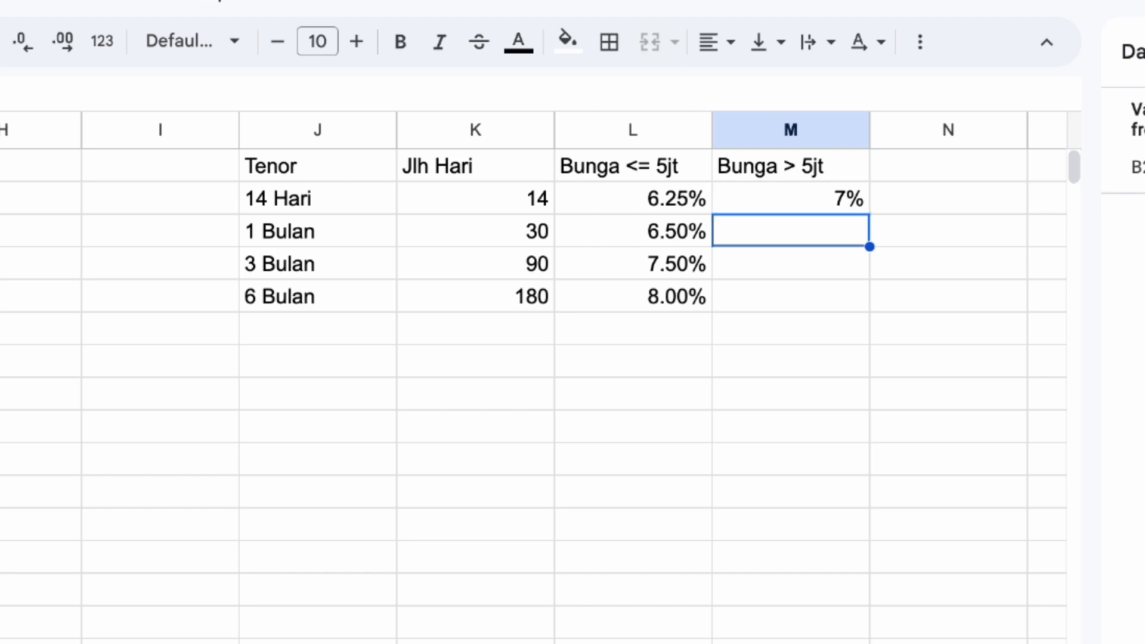
type("7")
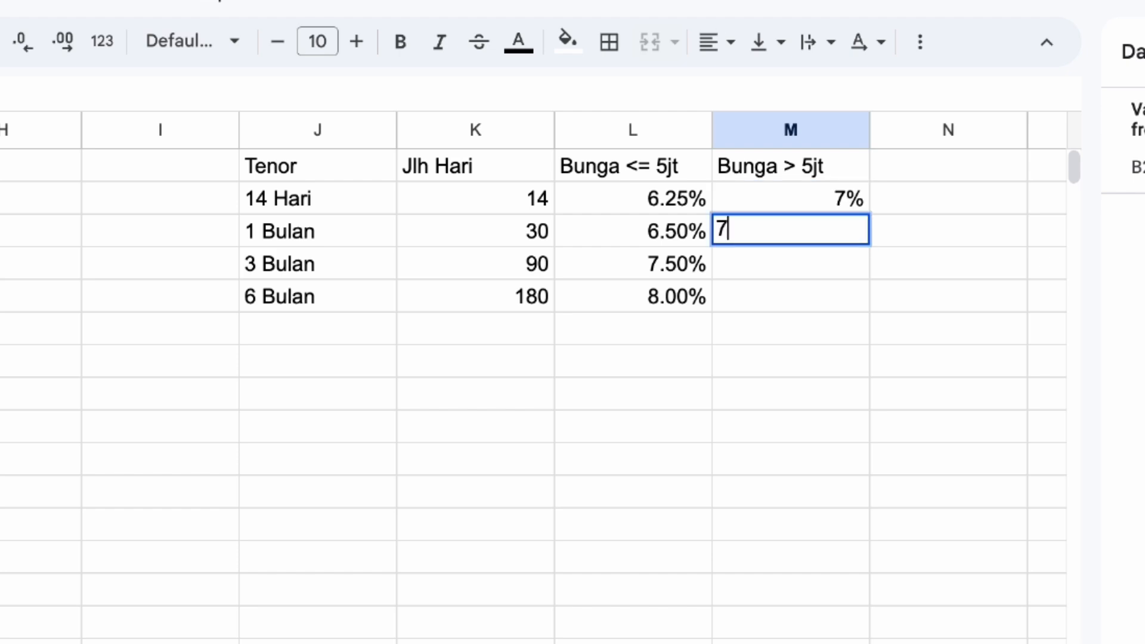
type(".25%")
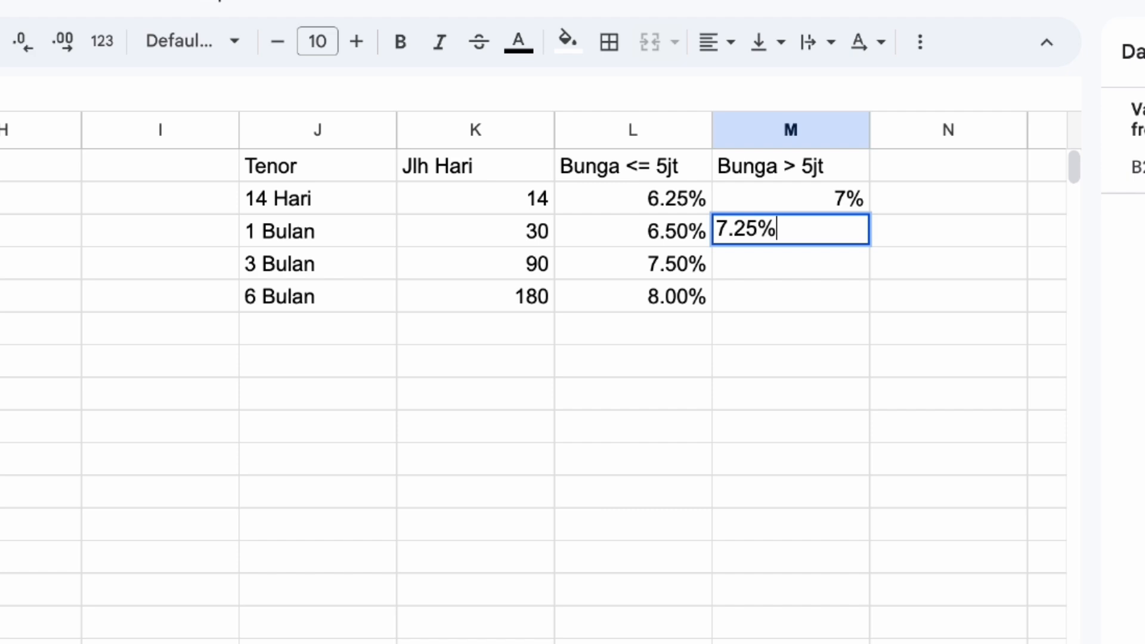
key("Return")
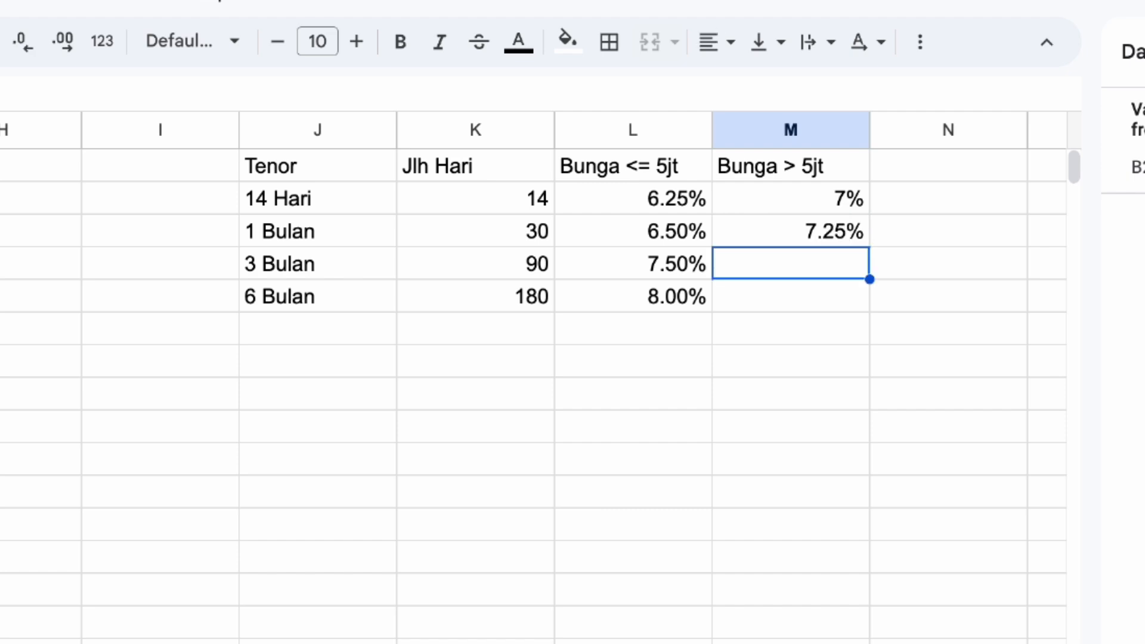
type("8.5%")
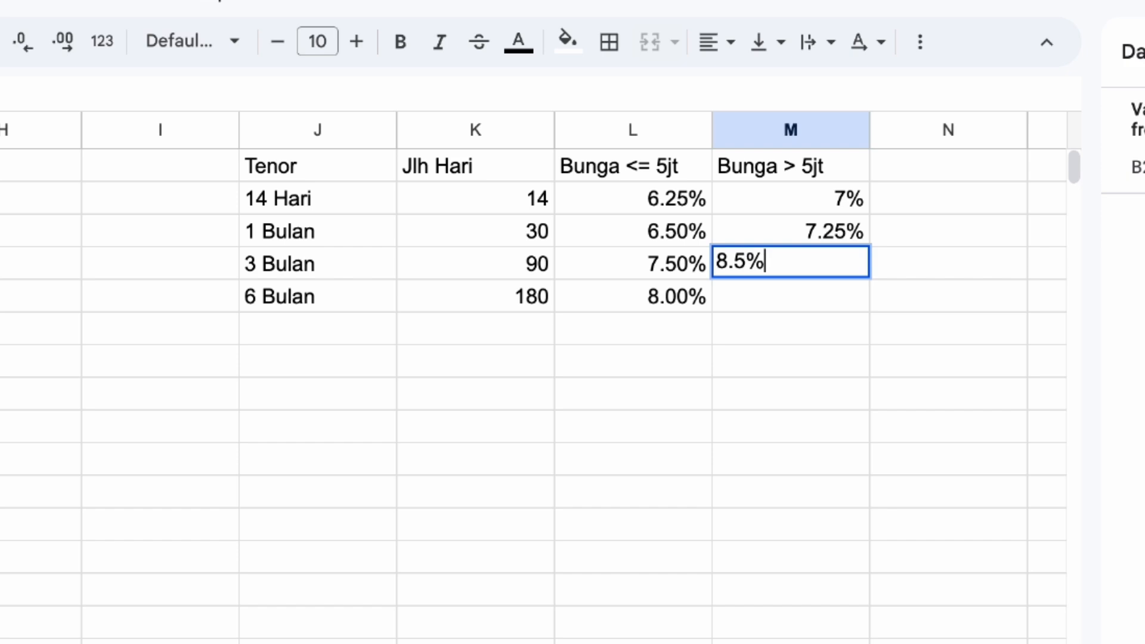
key("Return")
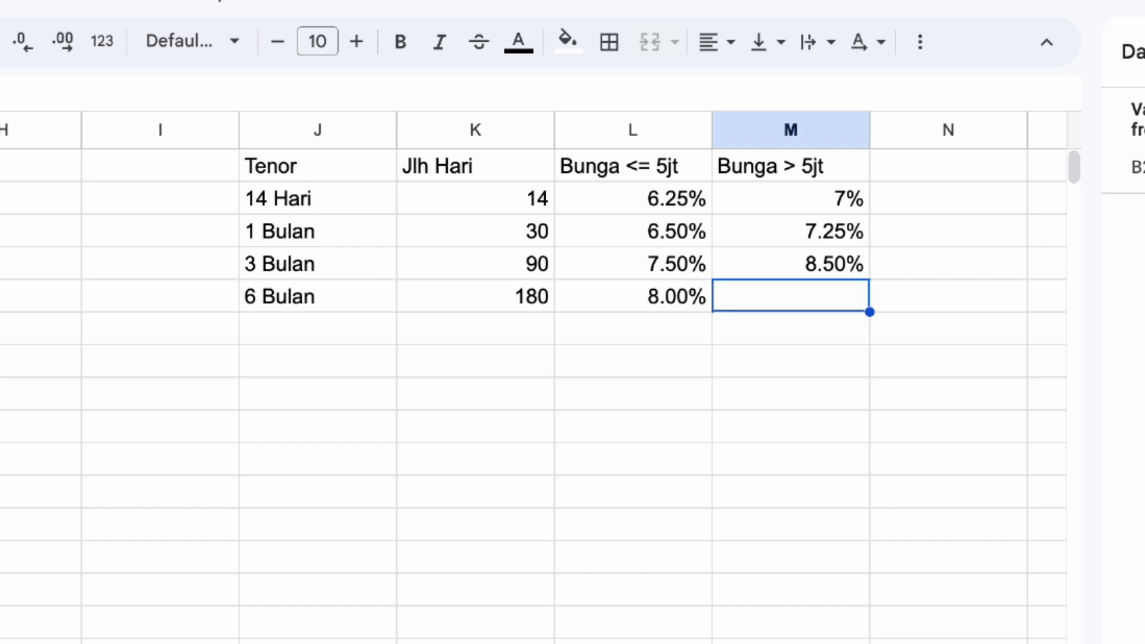
type("8.75%")
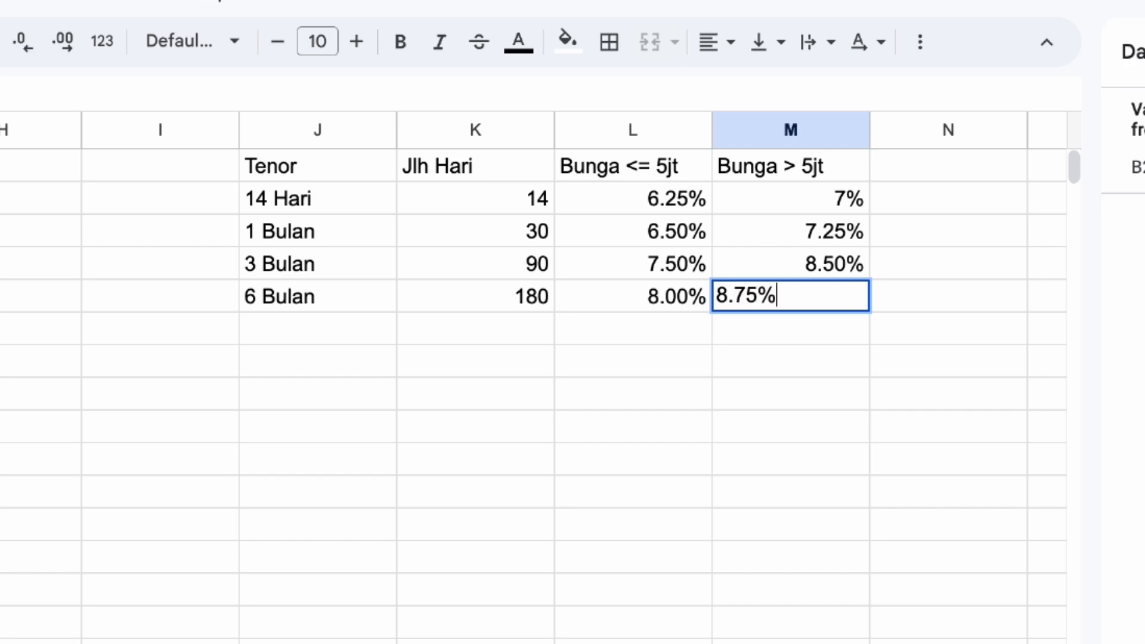
key("Return")
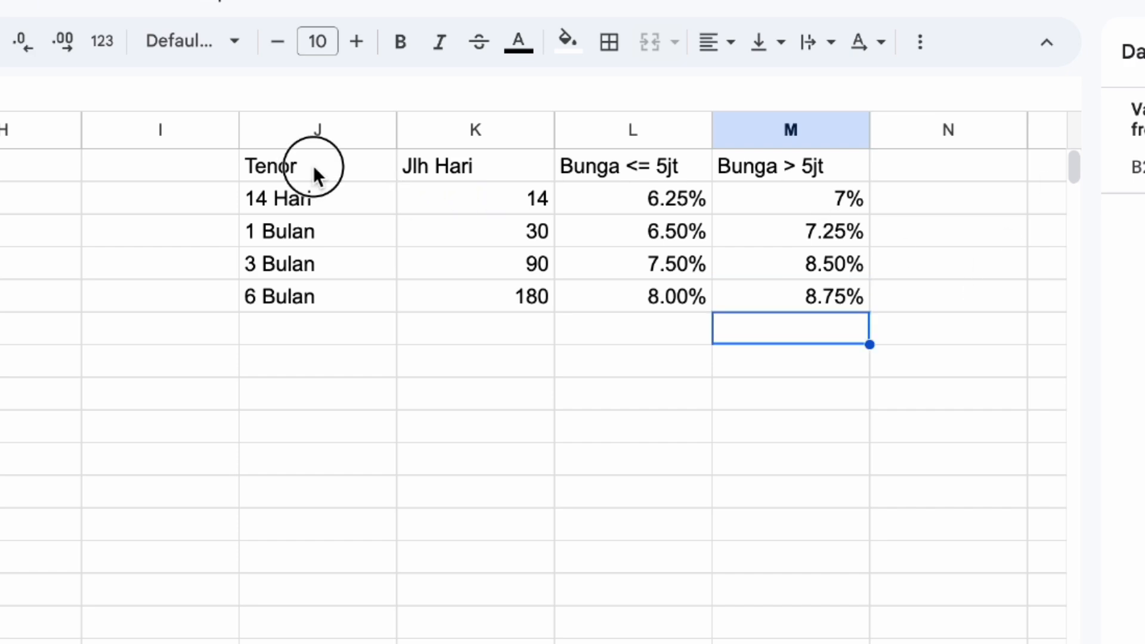
Center the contents of the whole lookup table in cells J1 to M5 horizontally
left_click_drag(313, 165, 813, 286)
left_click(713, 41)
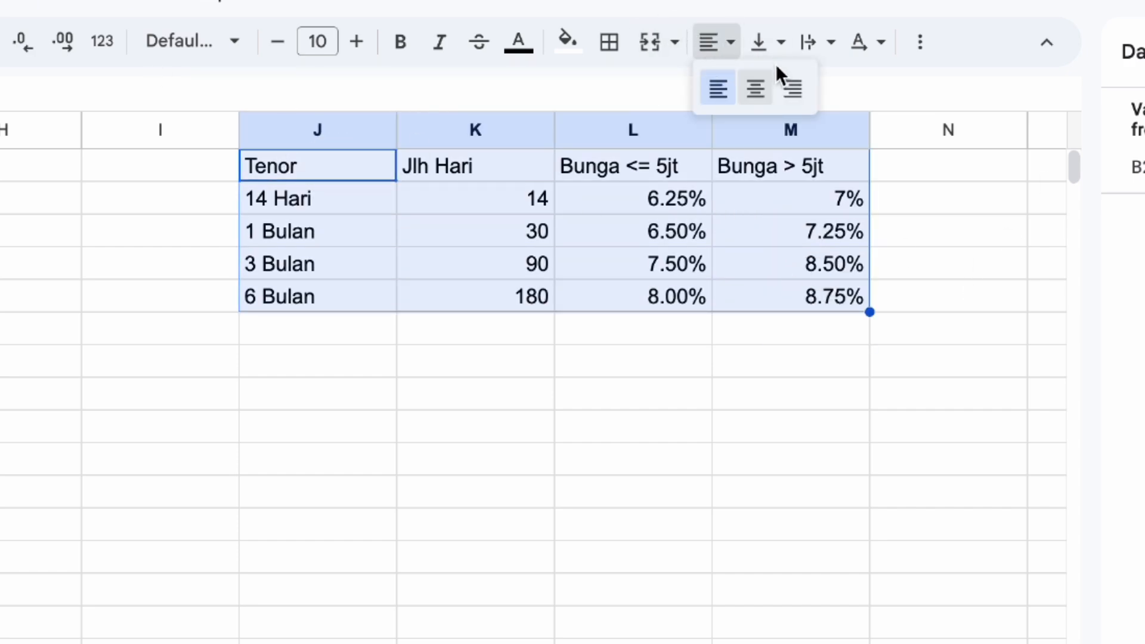
left_click(755, 88)
left_click(627, 390)
Make the lookup table's header row in cells J1 to M1 bold
left_click_drag(334, 168, 794, 169)
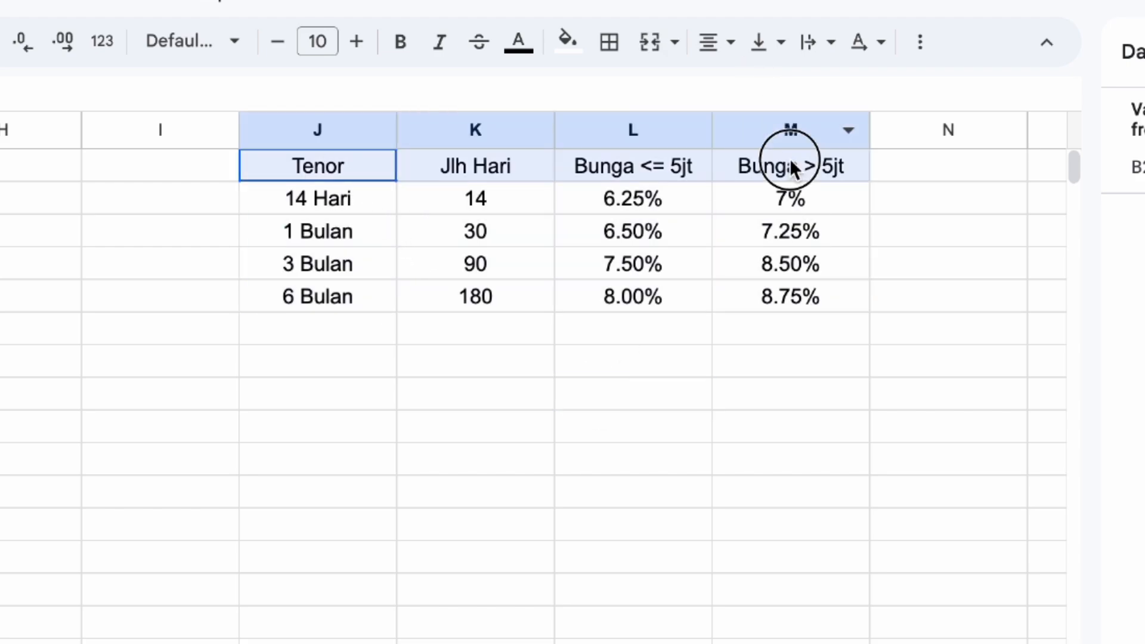
left_click(401, 41)
left_click(360, 259)
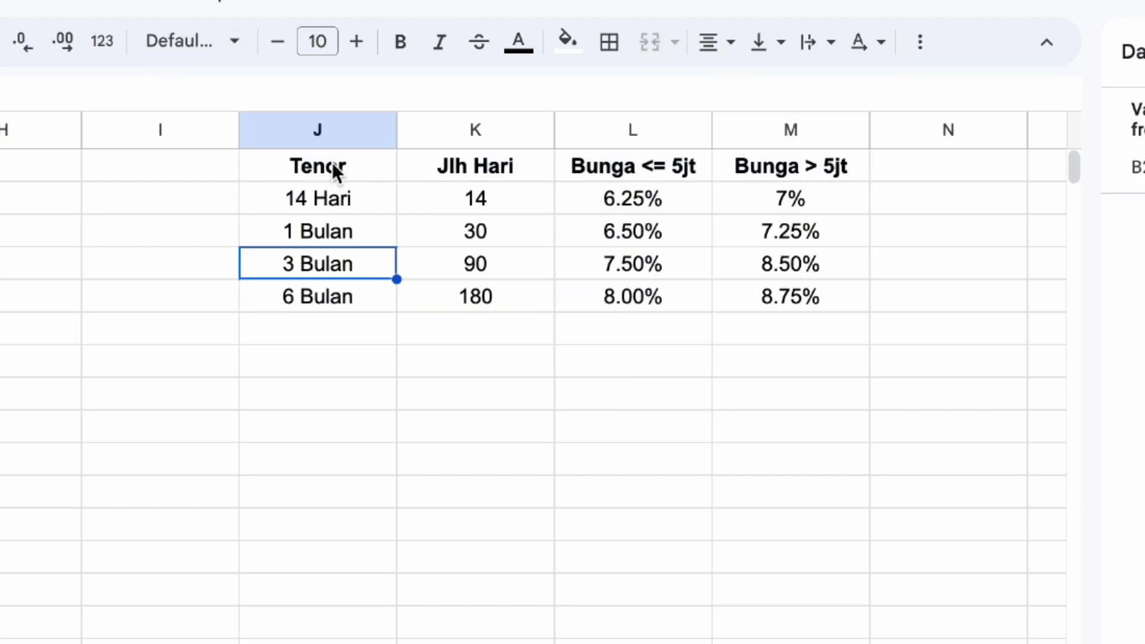
Apply all borders to the lookup table in cells J1 to M5
left_click_drag(332, 167, 775, 297)
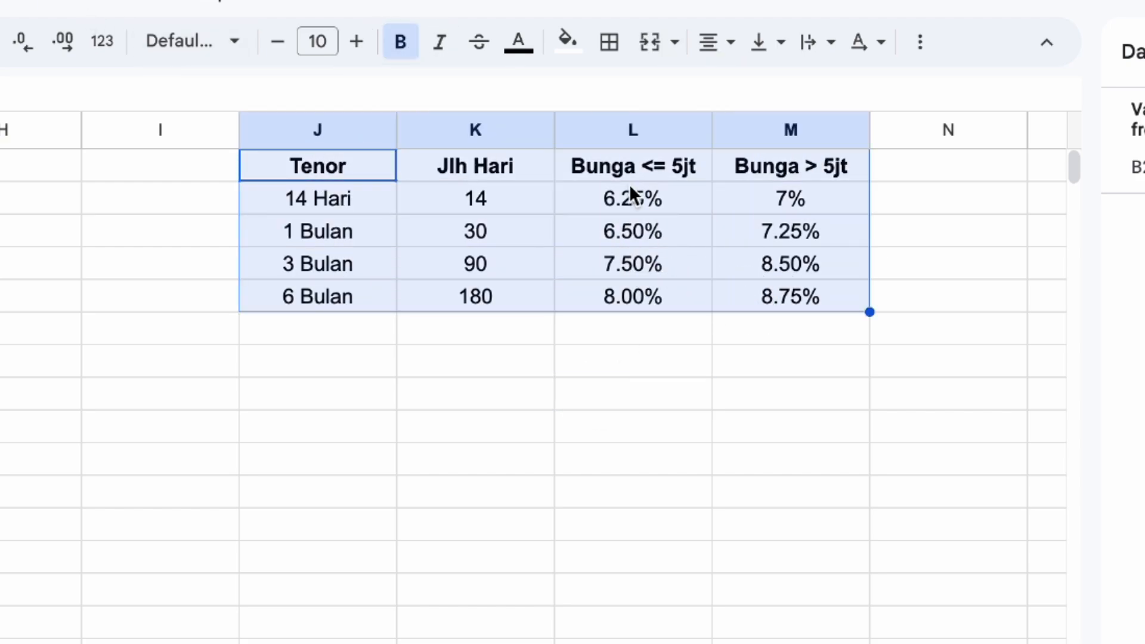
left_click(650, 45)
left_click(743, 611)
left_click(609, 42)
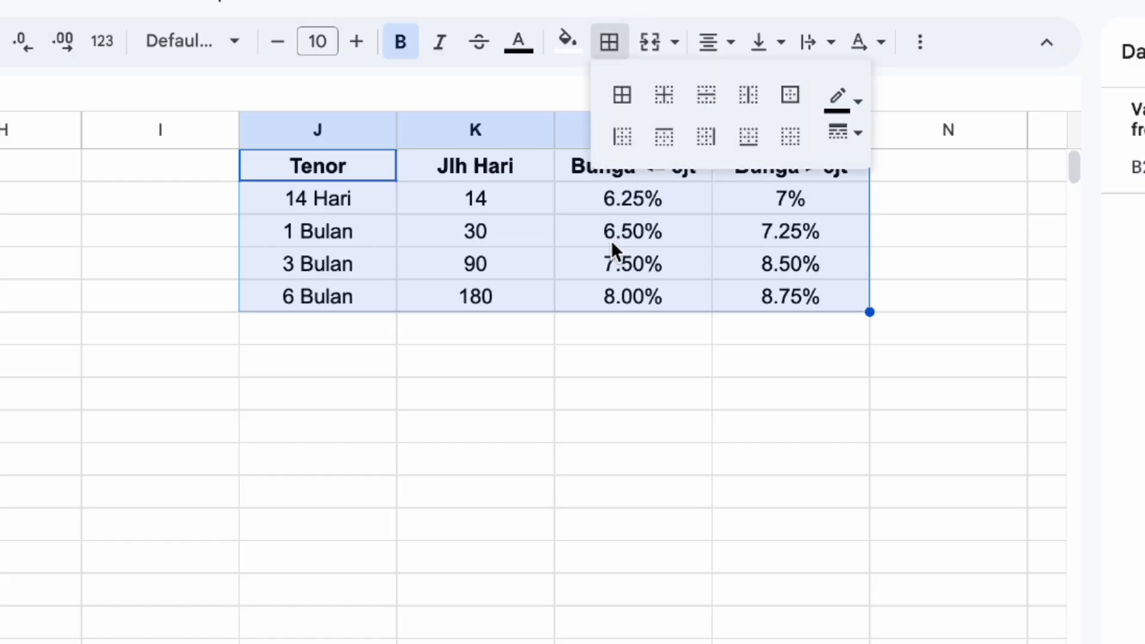
left_click(622, 94)
left_click(563, 464)
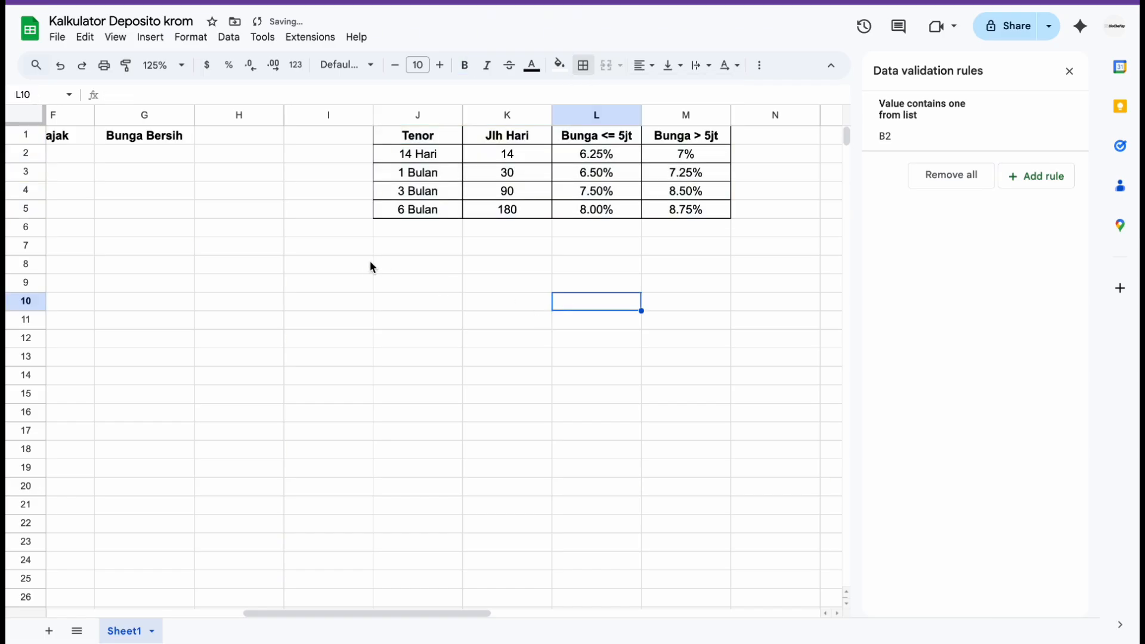
Check the Tenor dropdown's options in cell B2 and close the data validation rules
scroll(440, 289, "left", 3)
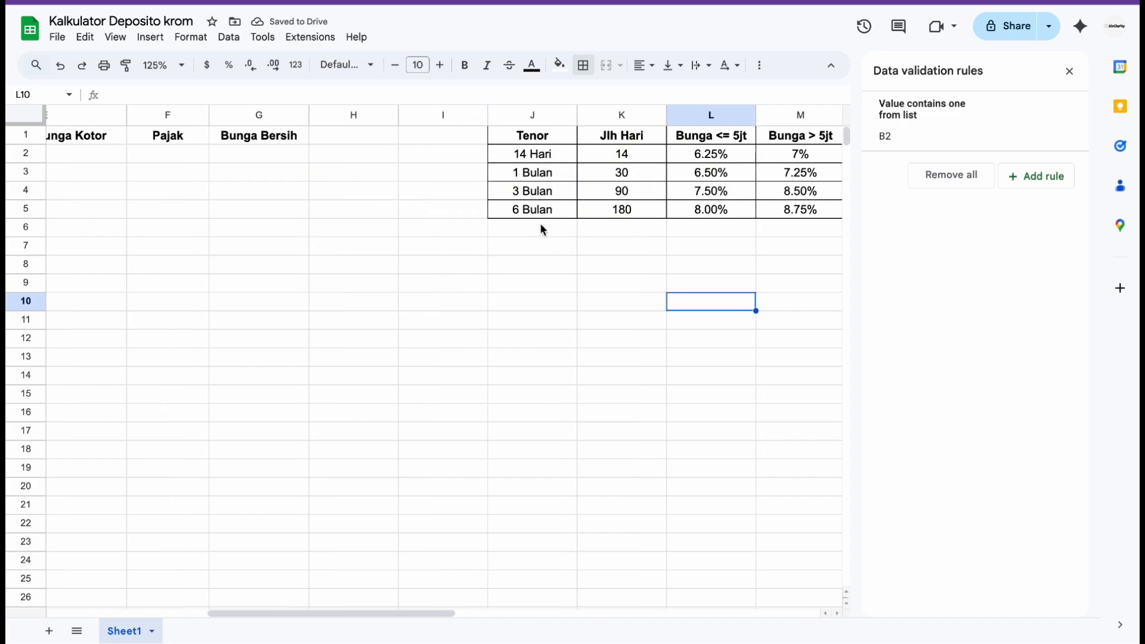
scroll(538, 224, "left", 5)
left_click(240, 154)
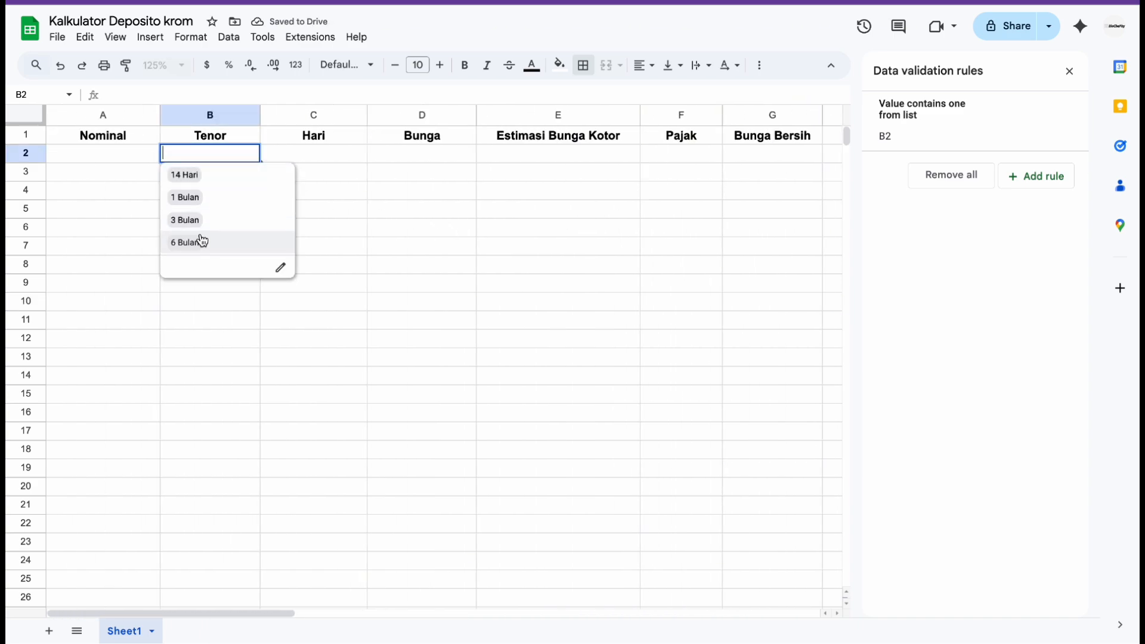
left_click(376, 197)
left_click(422, 283)
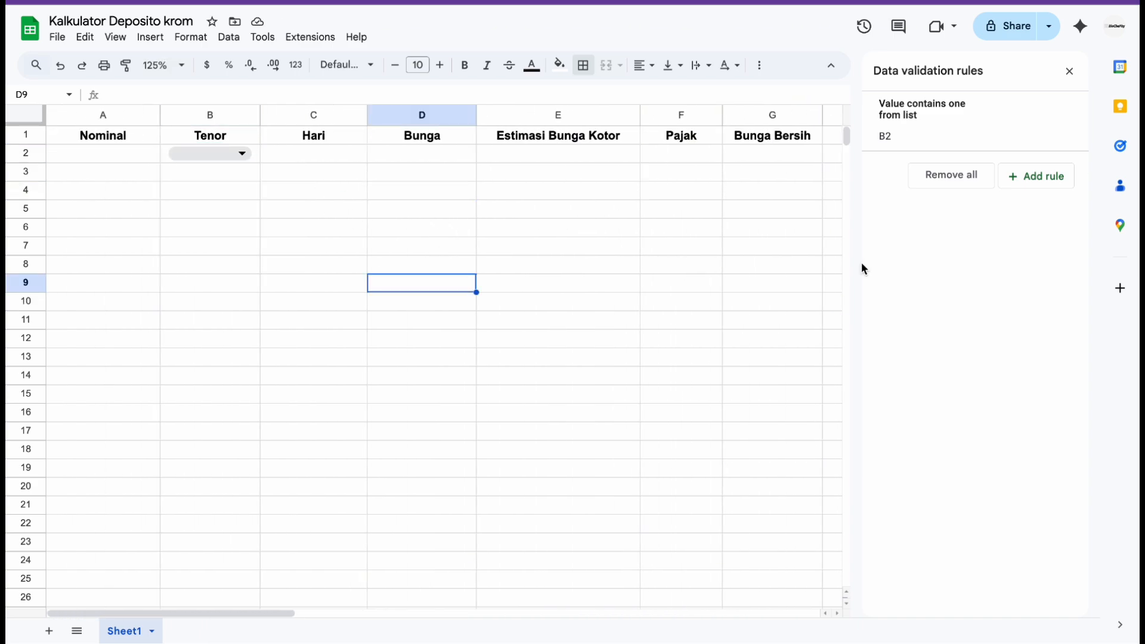
scroll(861, 268, "right", 2)
left_click(1069, 71)
left_click(521, 307)
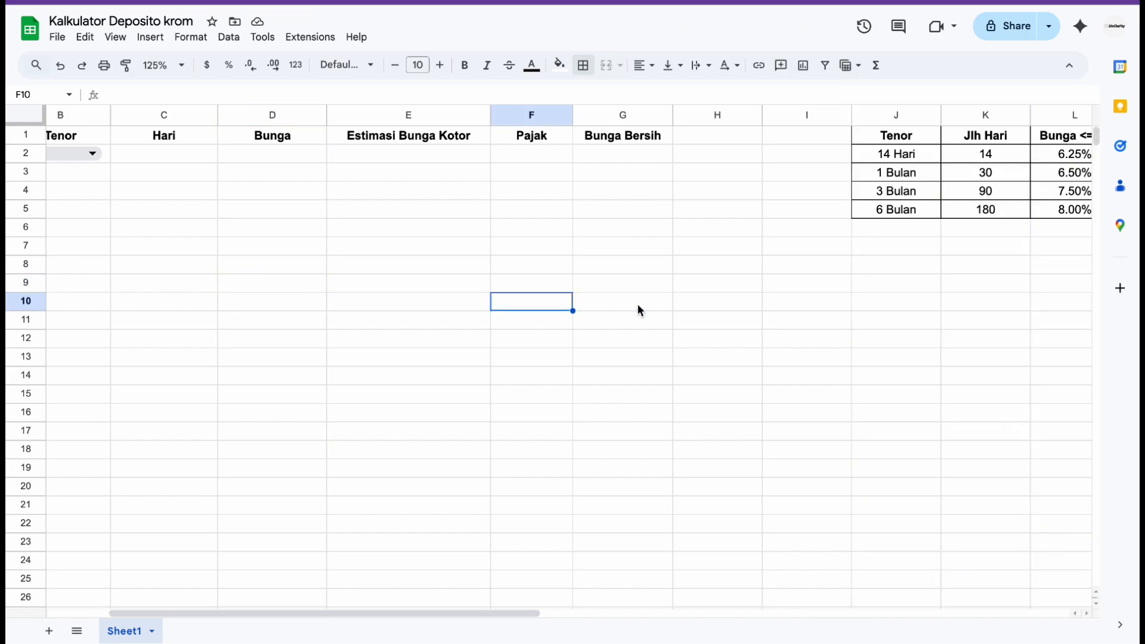
Compare the calculator's columns and the Tenor dropdown's options with the days and interest rates in the lookup table
scroll(638, 310, "right", 1)
scroll(638, 310, "left", 3)
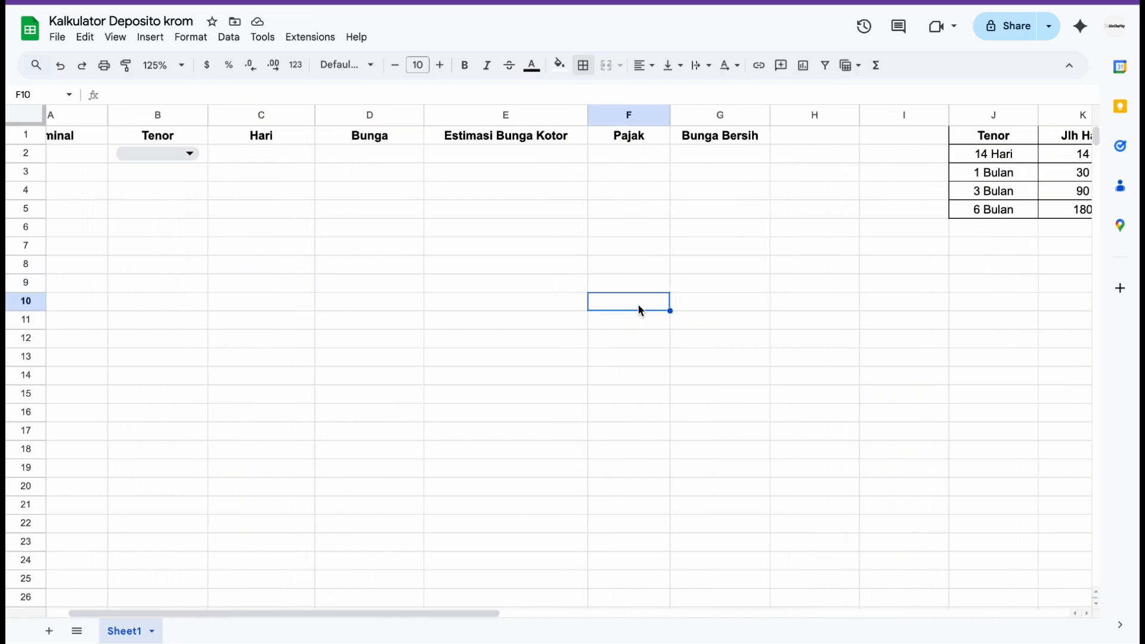
left_click(325, 226)
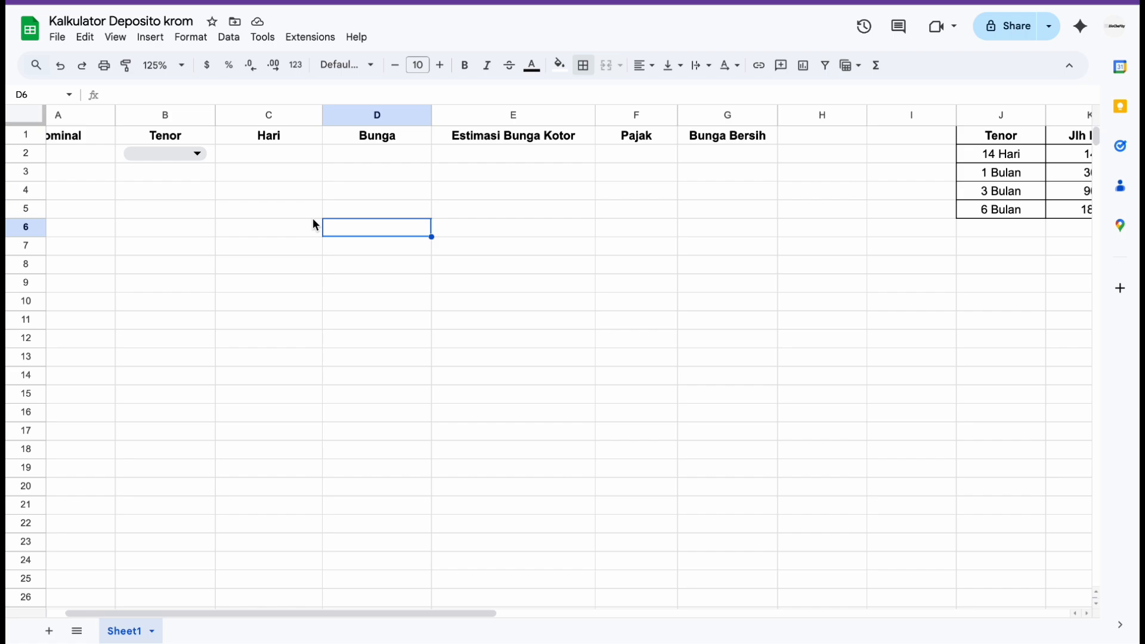
left_click(210, 206)
left_click(83, 194)
scroll(348, 252, "left", 1)
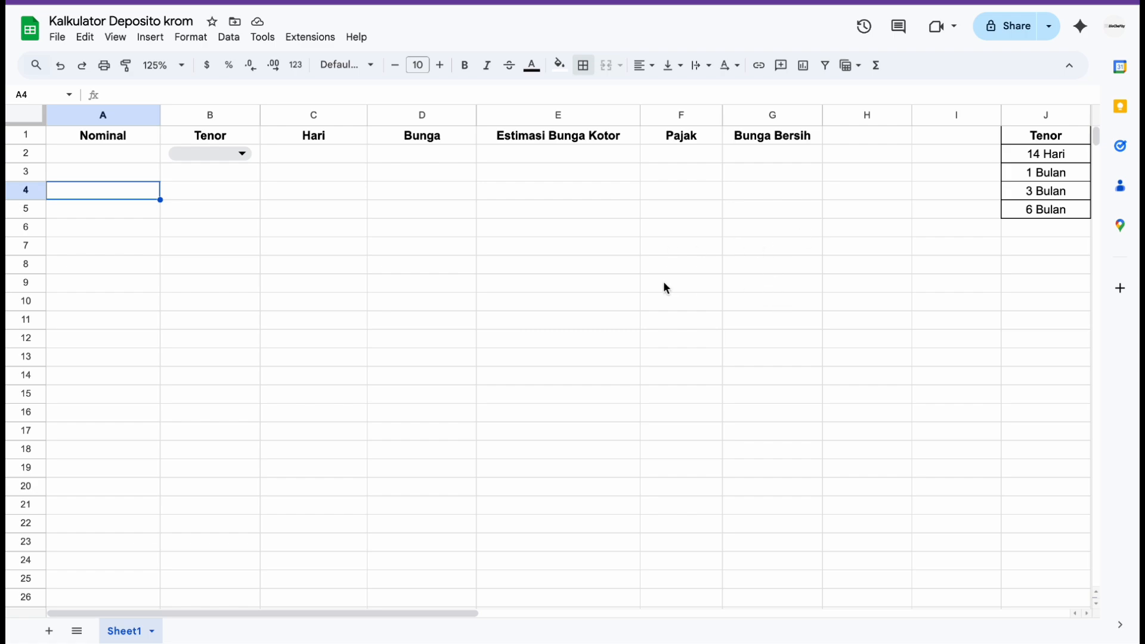
left_click(319, 155)
scroll(966, 307, "right", 3)
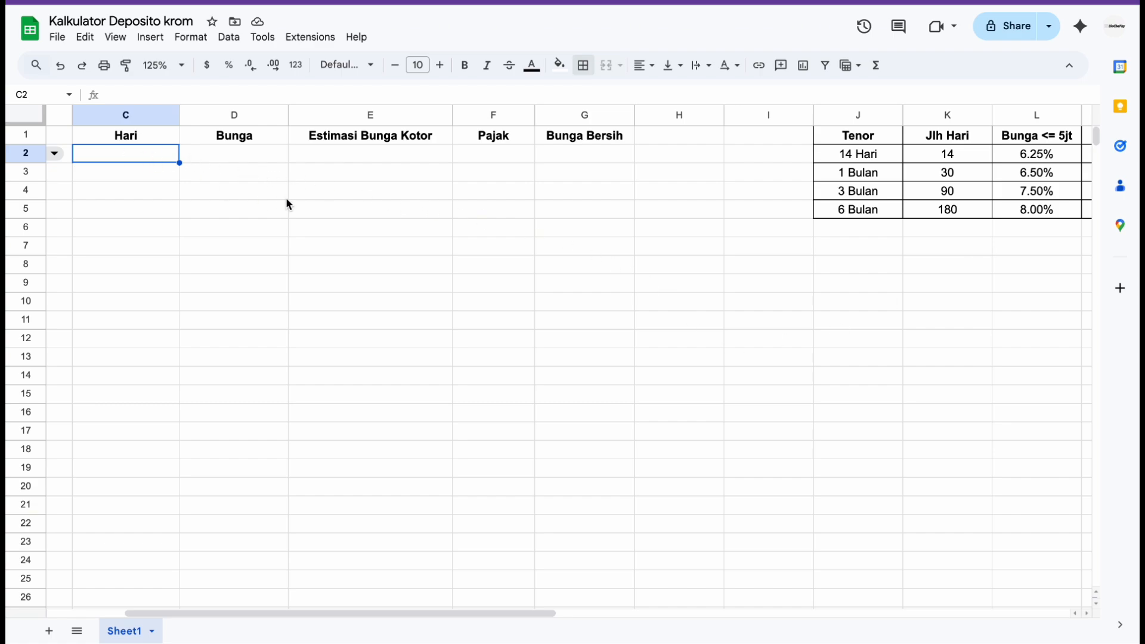
scroll(285, 198, "left", 2)
scroll(285, 198, "right", 4)
scroll(285, 198, "down", 1)
scroll(285, 198, "left", 3)
scroll(285, 198, "up", 1)
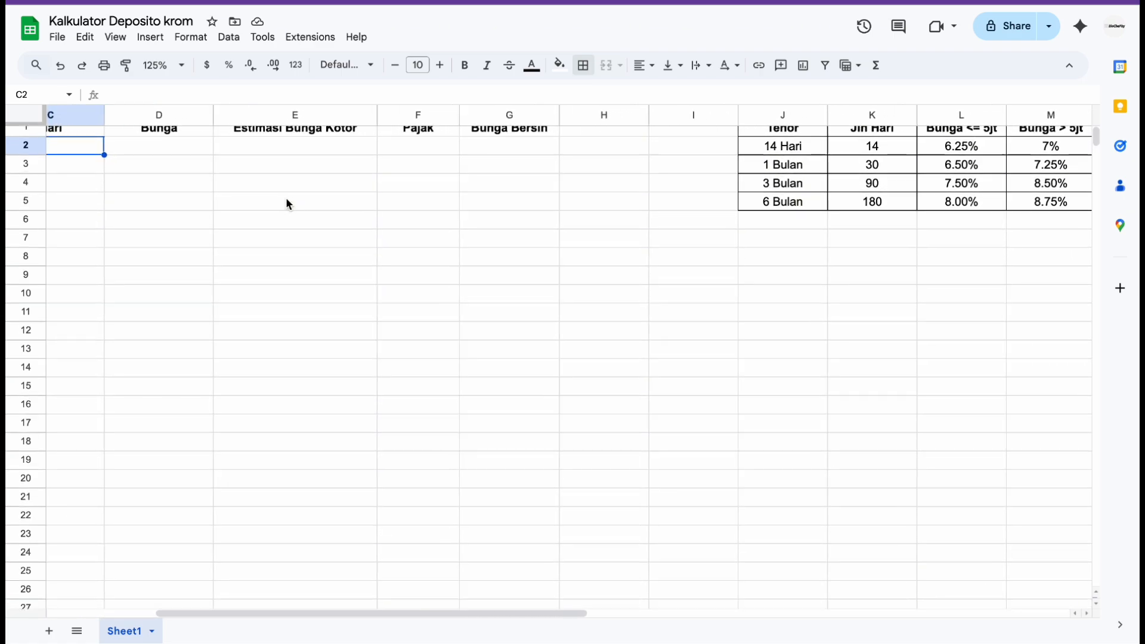
scroll(195, 176, "left", 2)
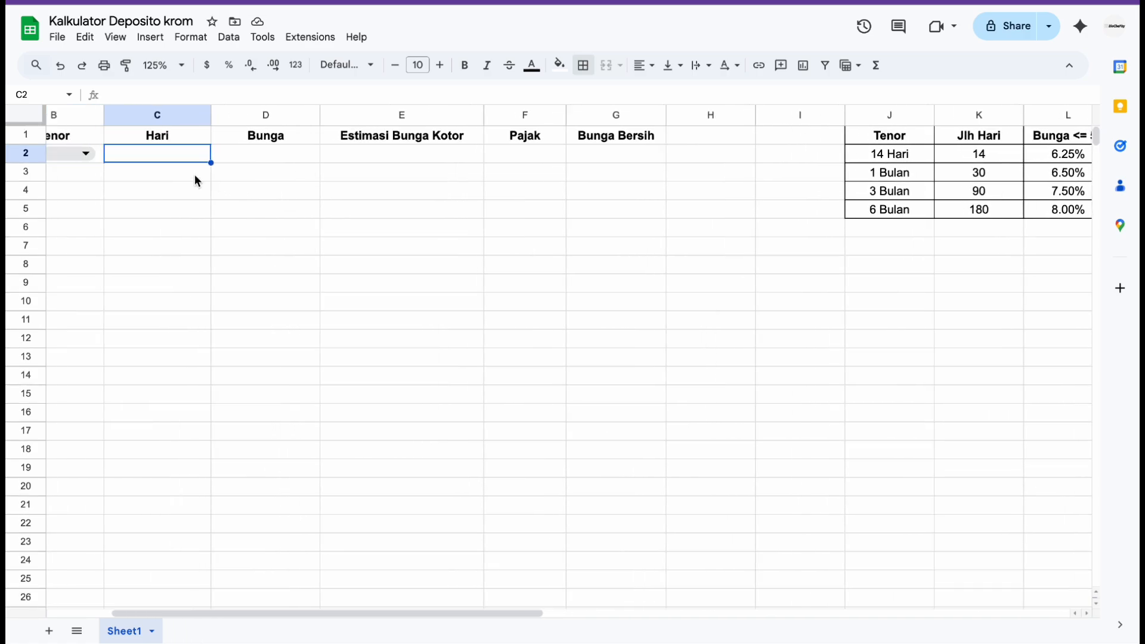
scroll(194, 179, "left", 2)
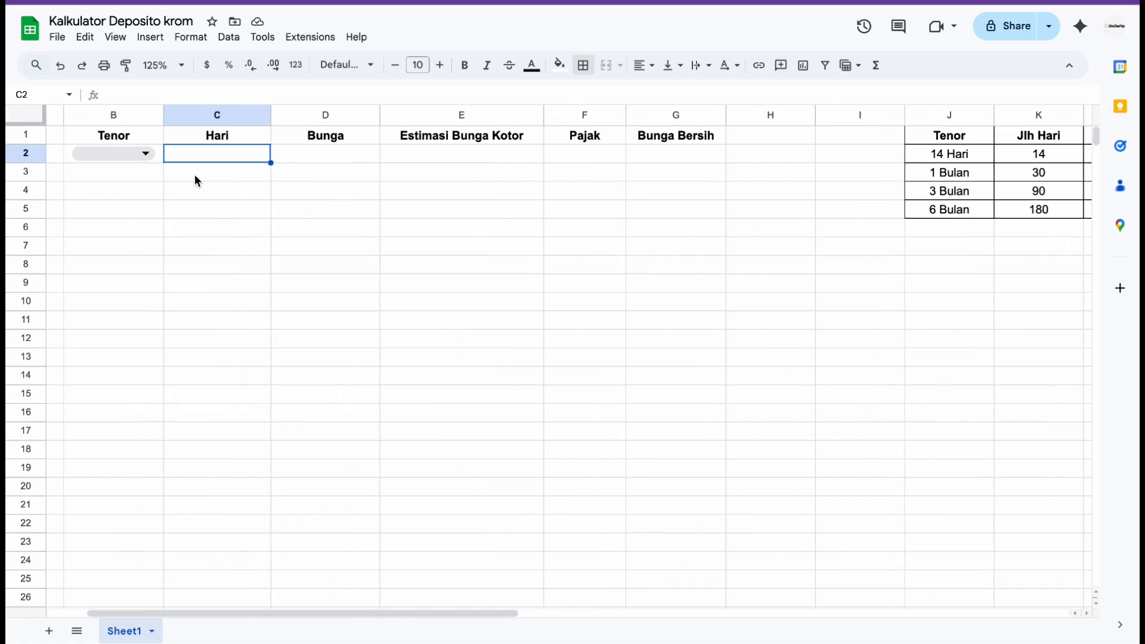
left_click(149, 152)
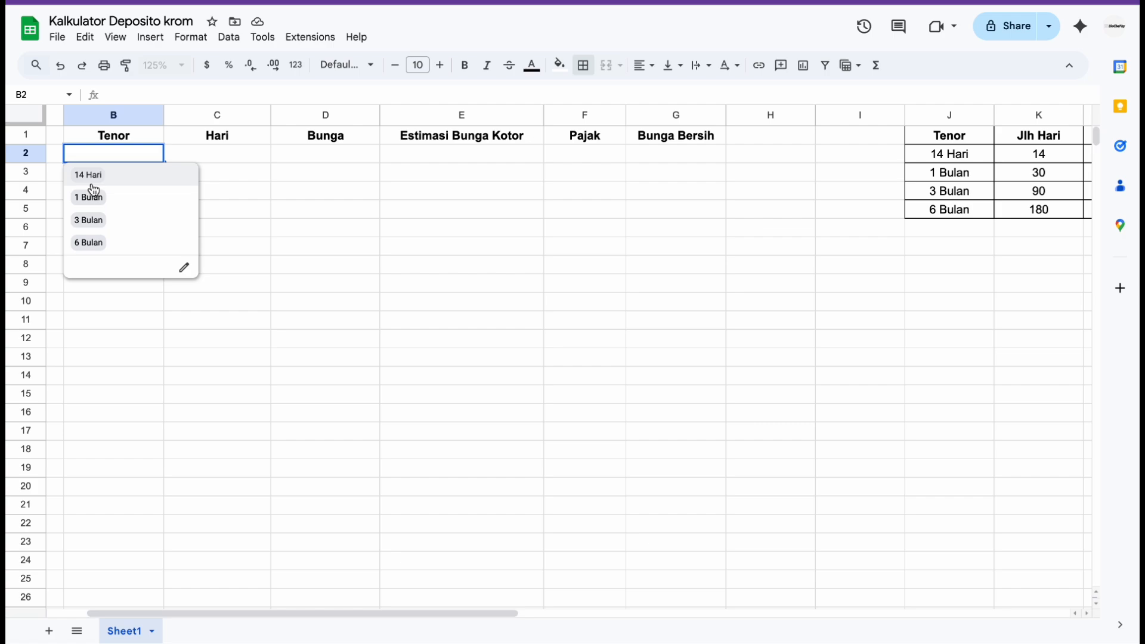
left_click(228, 158)
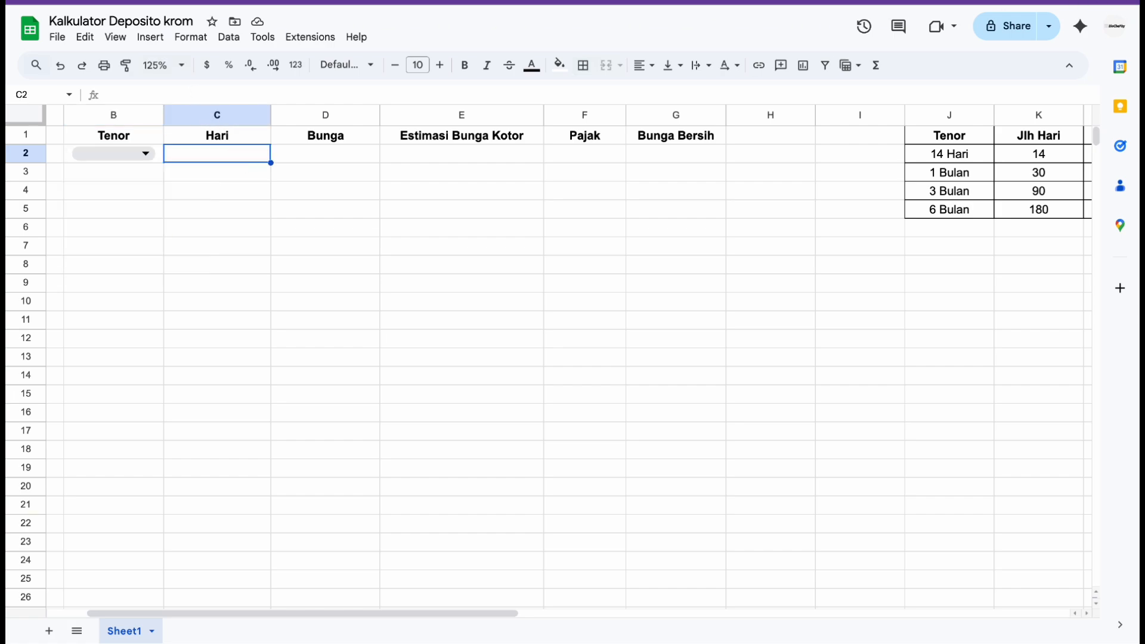
Enlarge the browser's page zoom to one level above 125%
left_click(1125, 2)
left_click(1080, 302)
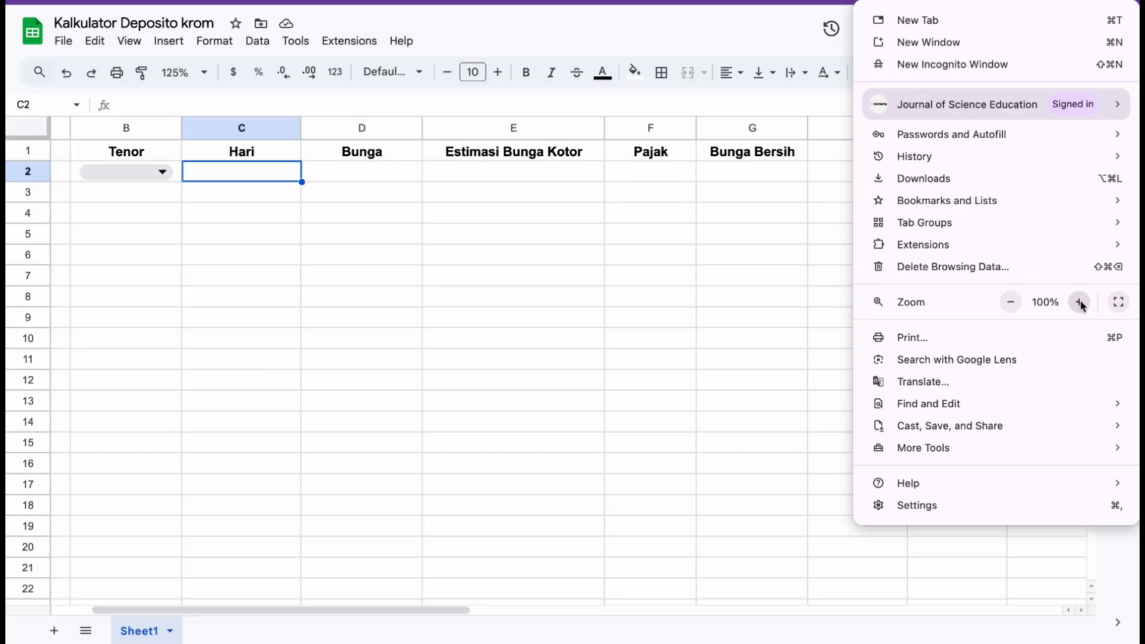
left_click(1080, 302)
left_click(1079, 302)
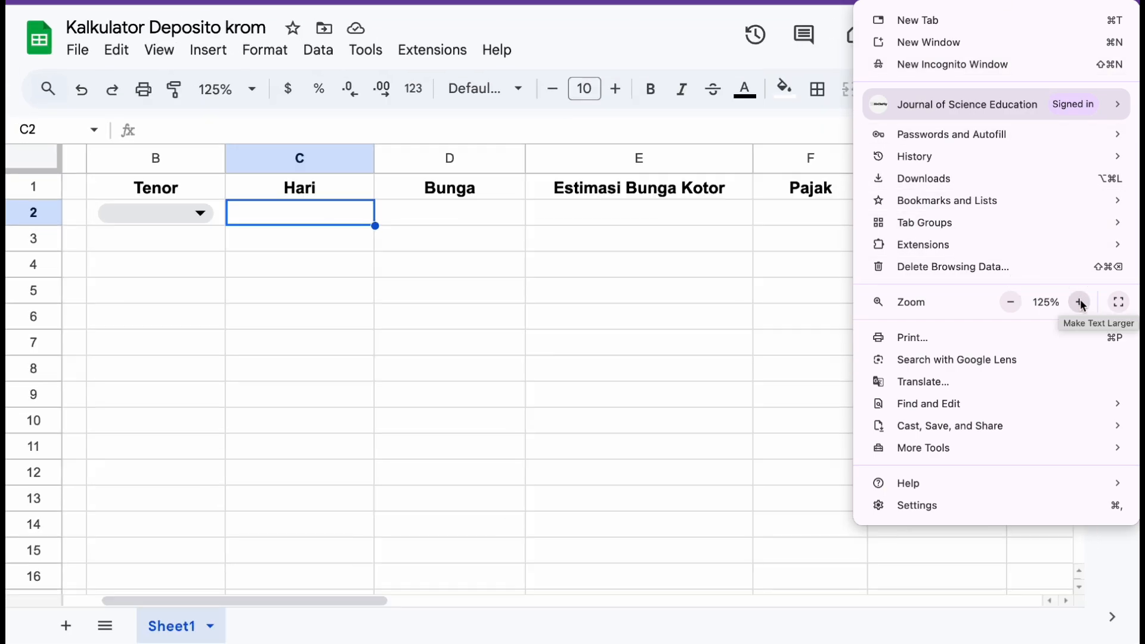
left_click(1080, 302)
left_click(239, 160)
Start a VLOOKUP formula in cell C2 under Hari with the Tenor cell B2 as the search key
left_click(329, 146)
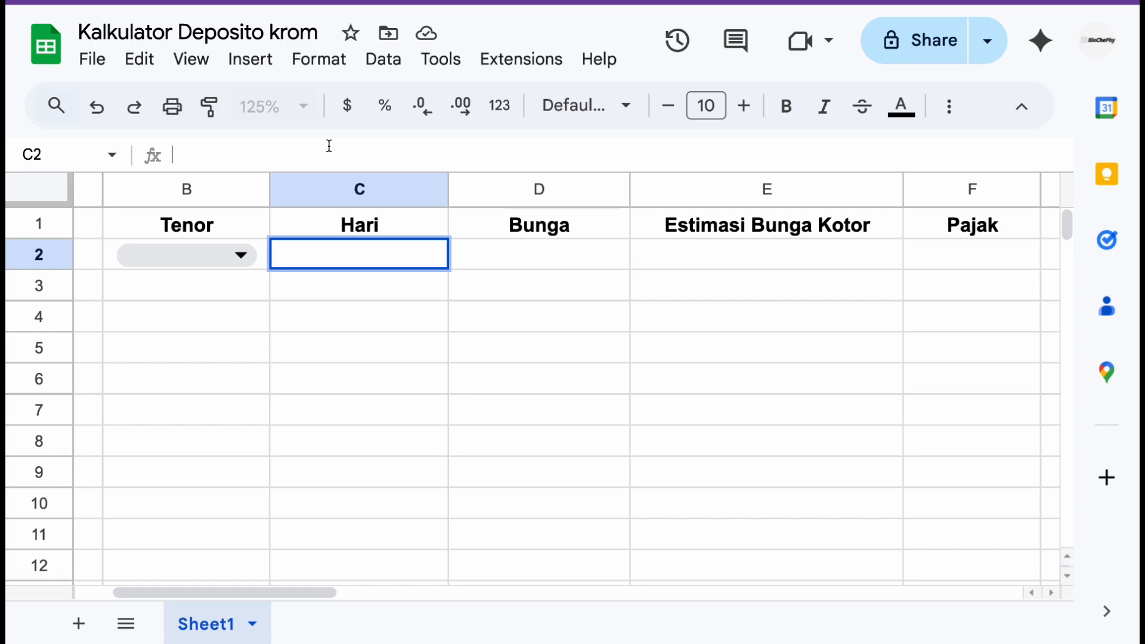
type("=VLO")
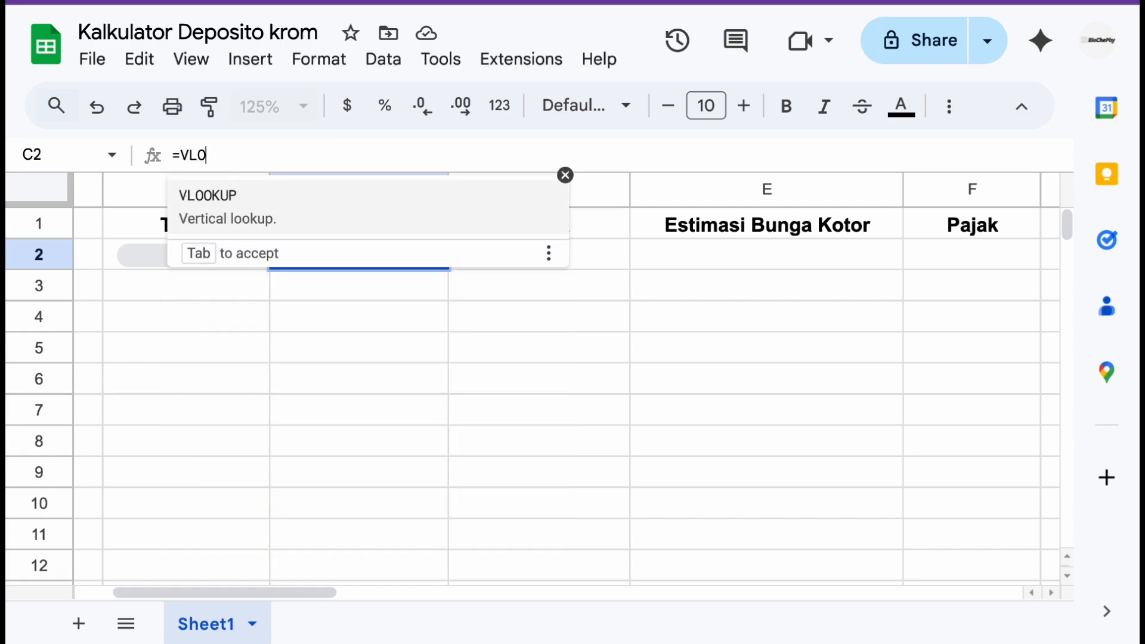
key("Tab")
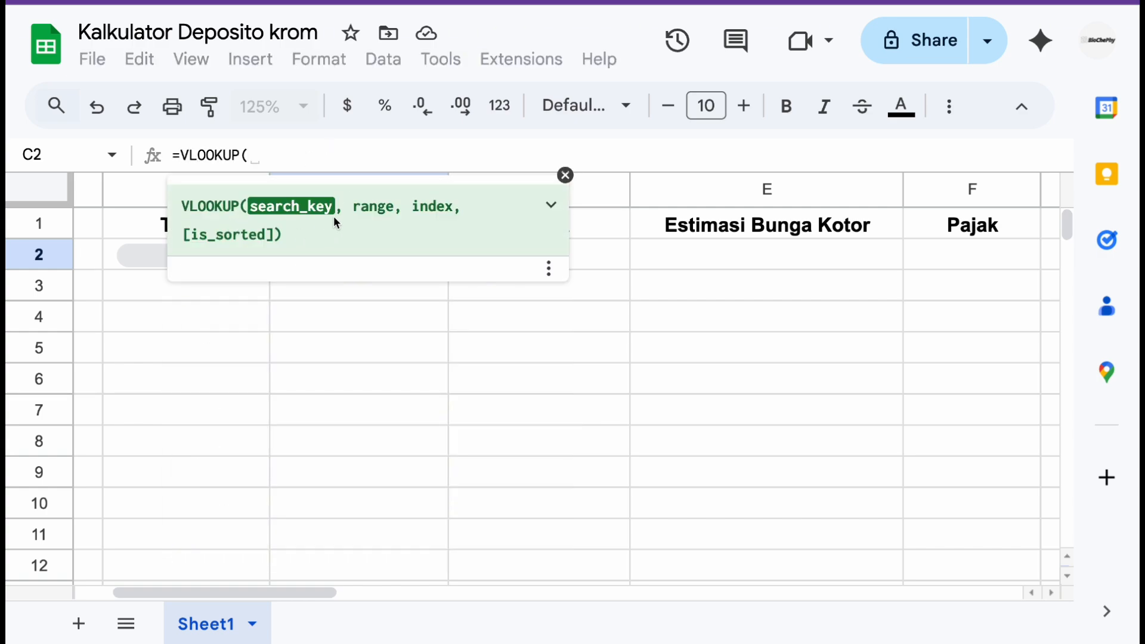
left_click(566, 175)
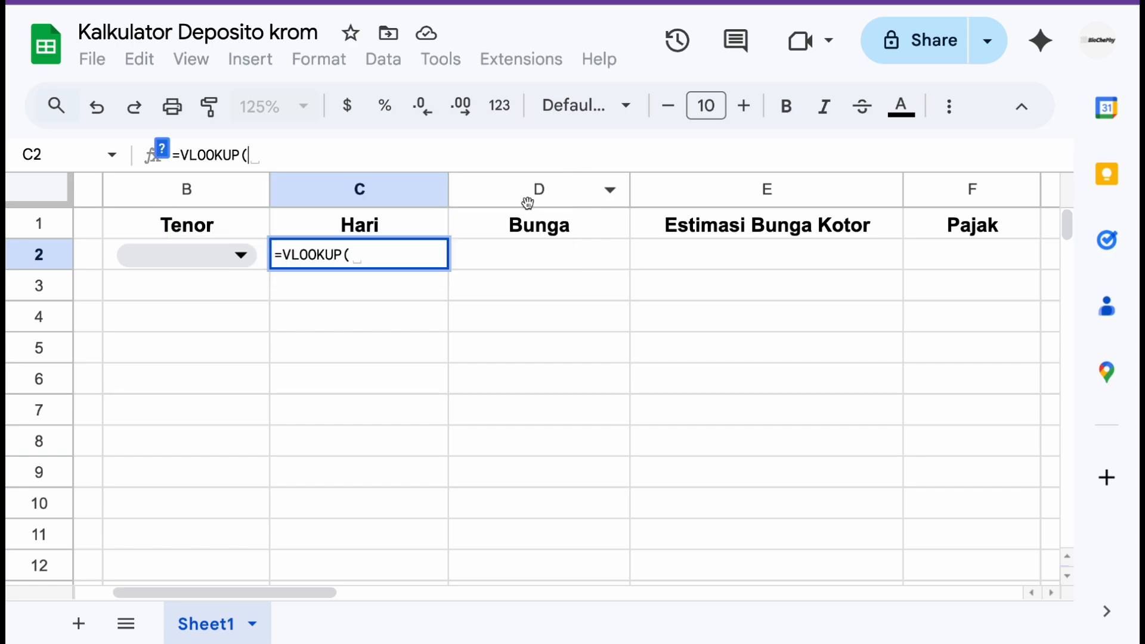
left_click(263, 251)
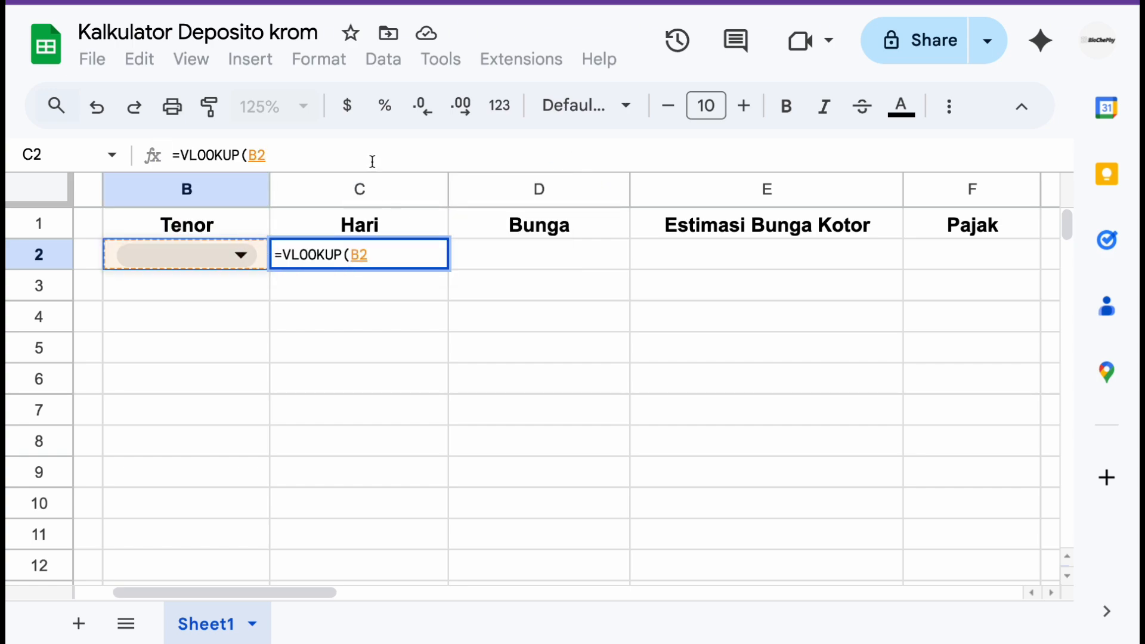
type(";")
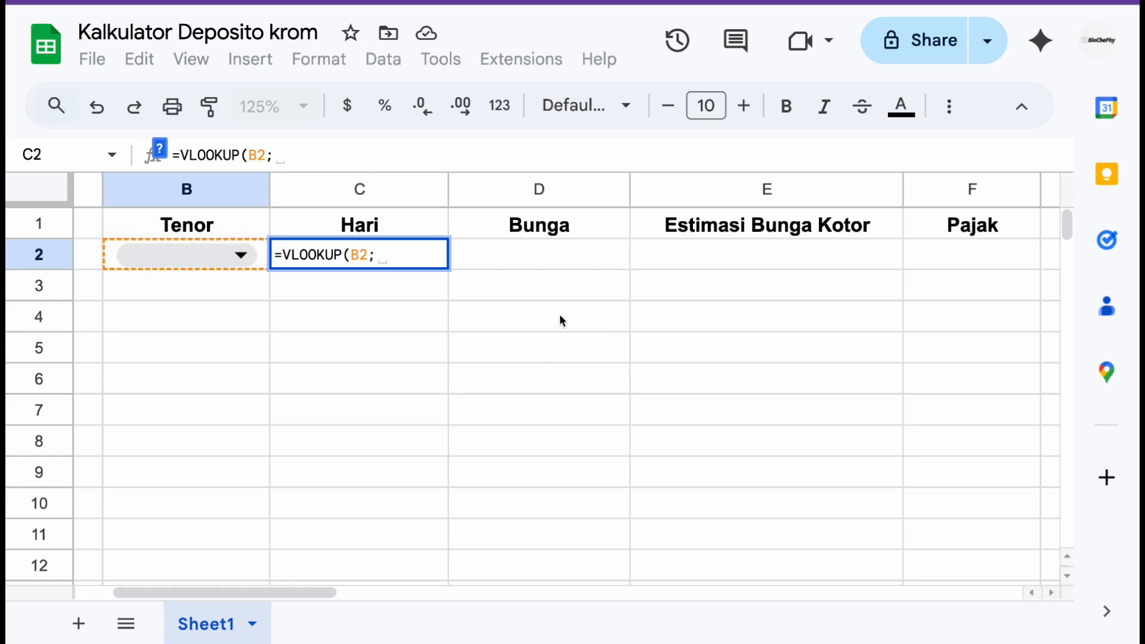
Add the lookup table's data cells J2:M5 as the range of the VLOOKUP formula in C2
scroll(559, 313, "right", 15)
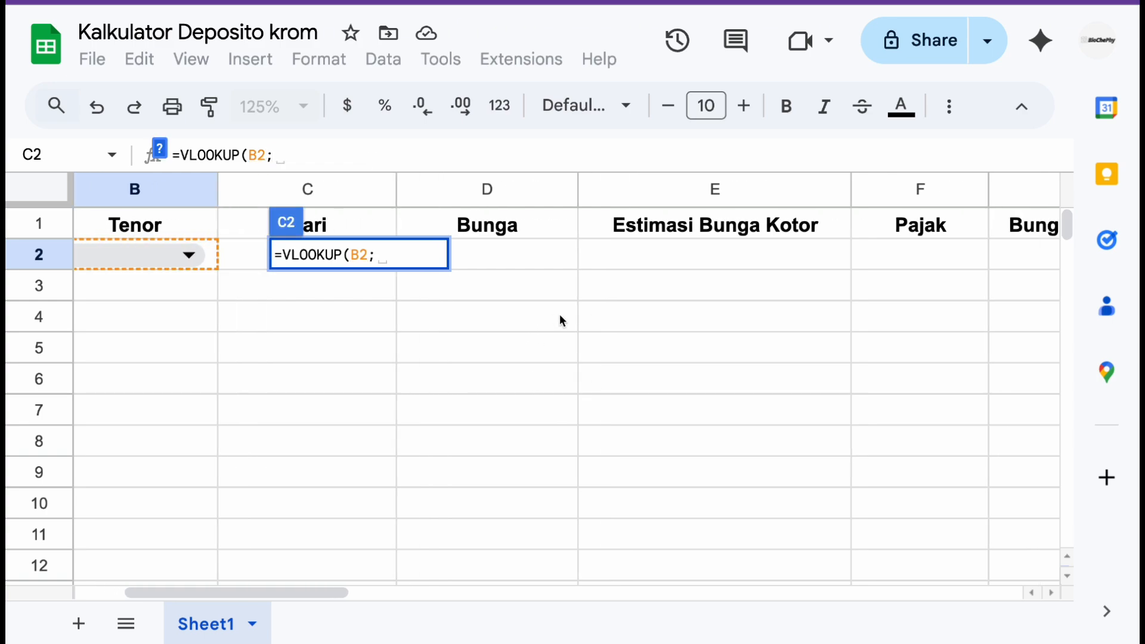
left_click_drag(660, 245, 920, 347)
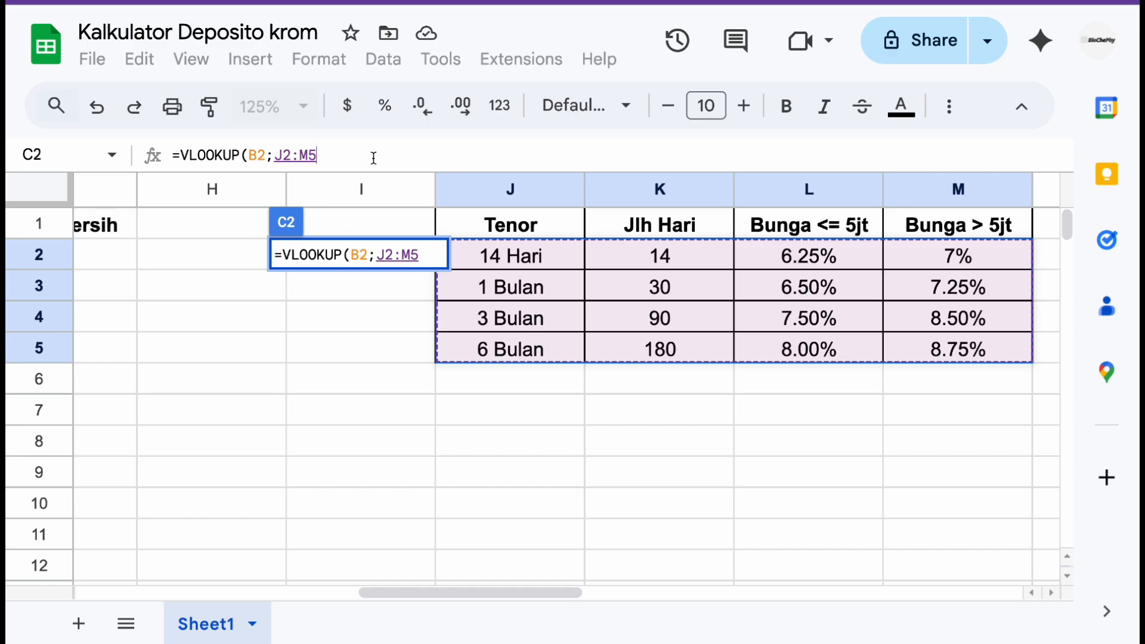
type(";")
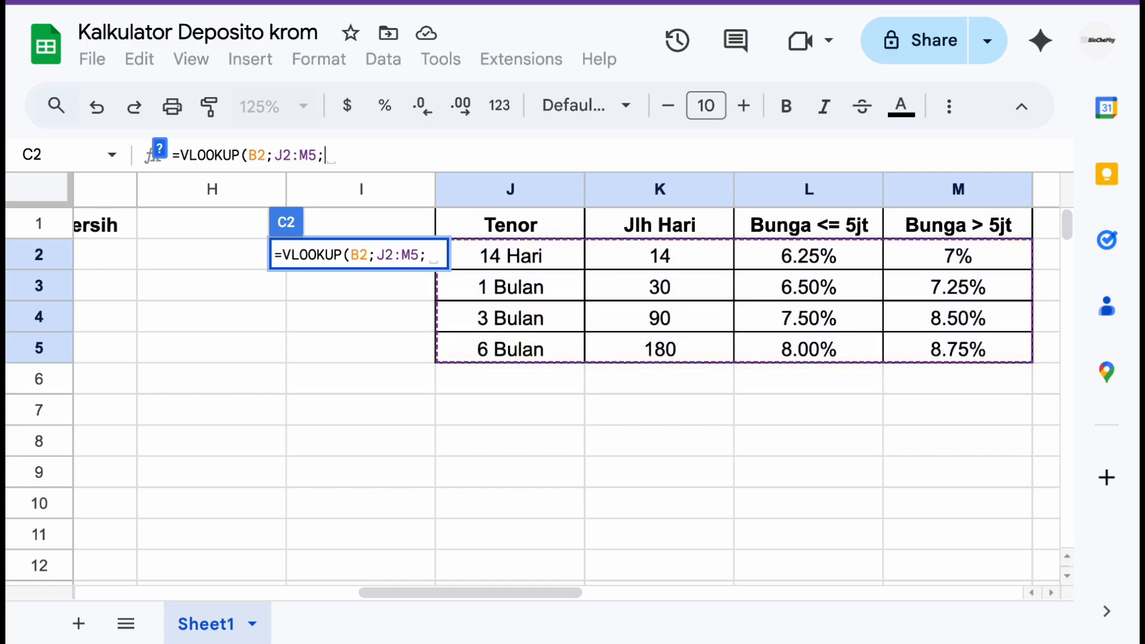
Replace the semicolons in the C2 formula with commas so that it reads =VLOOKUP(B2,J2:M5,
left_click(160, 147)
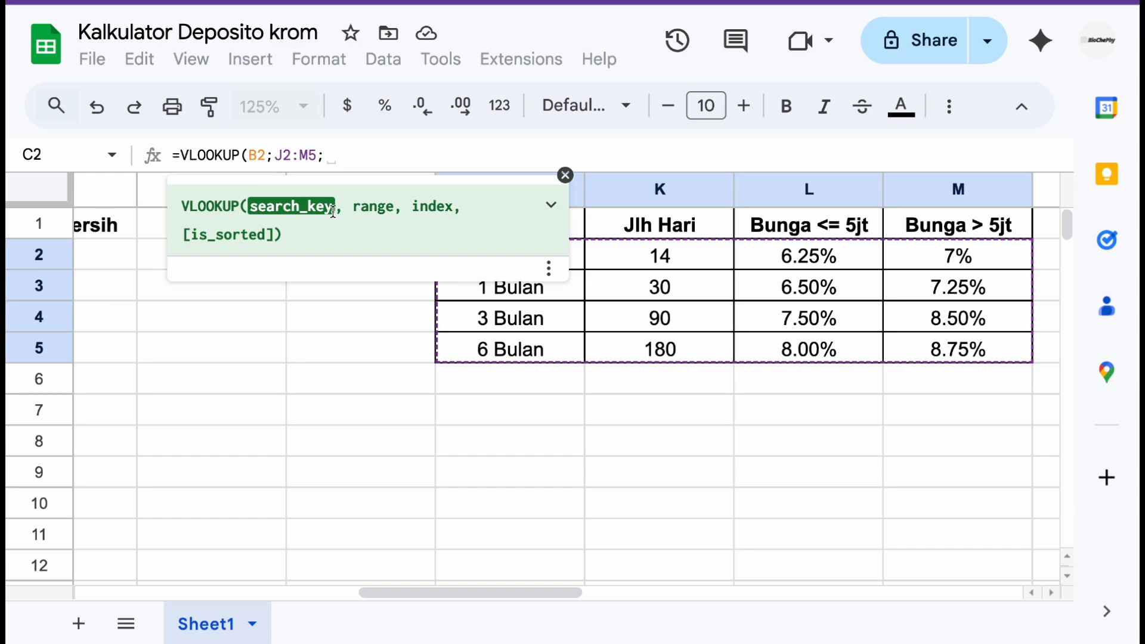
left_click(334, 154)
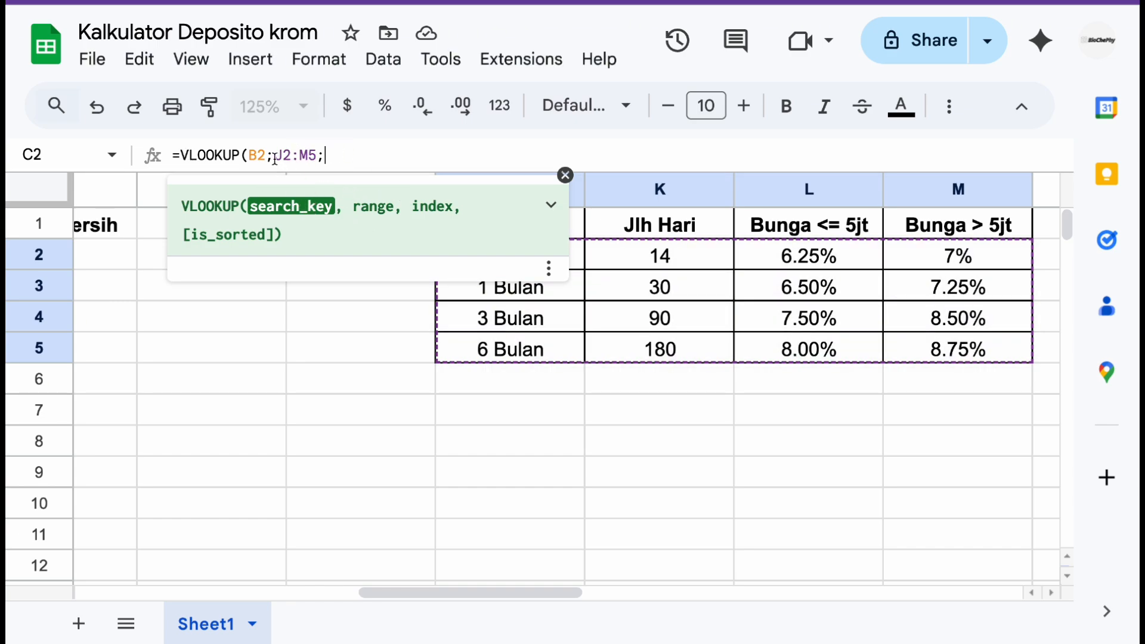
scroll(221, 267, "left", 10)
scroll(140, 260, "left", 5)
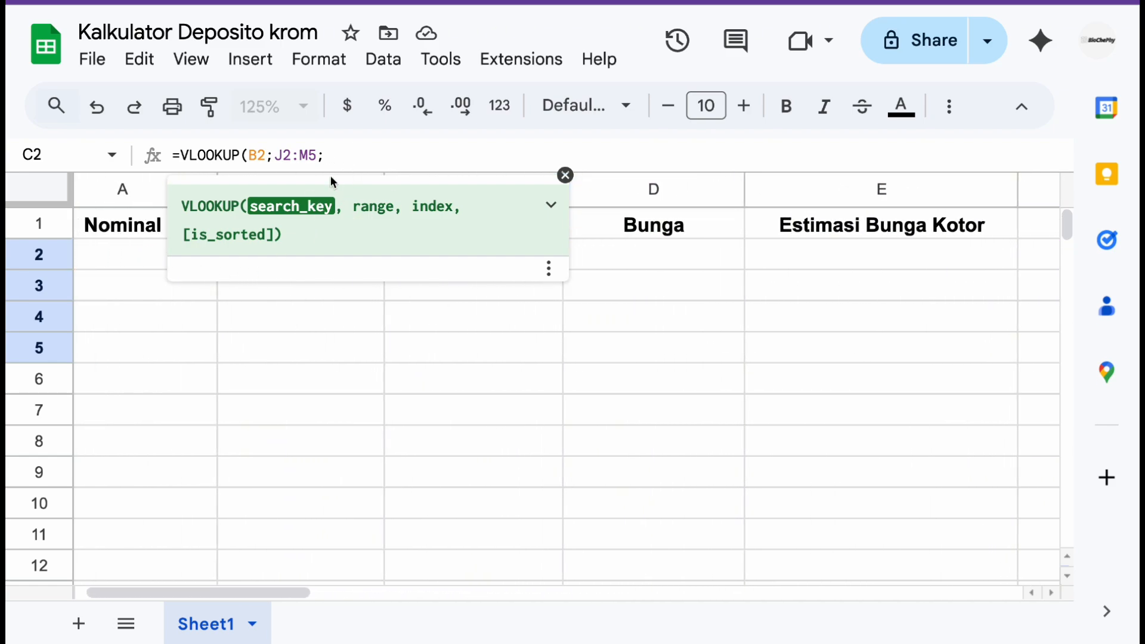
left_click(272, 157)
key("BackSpace")
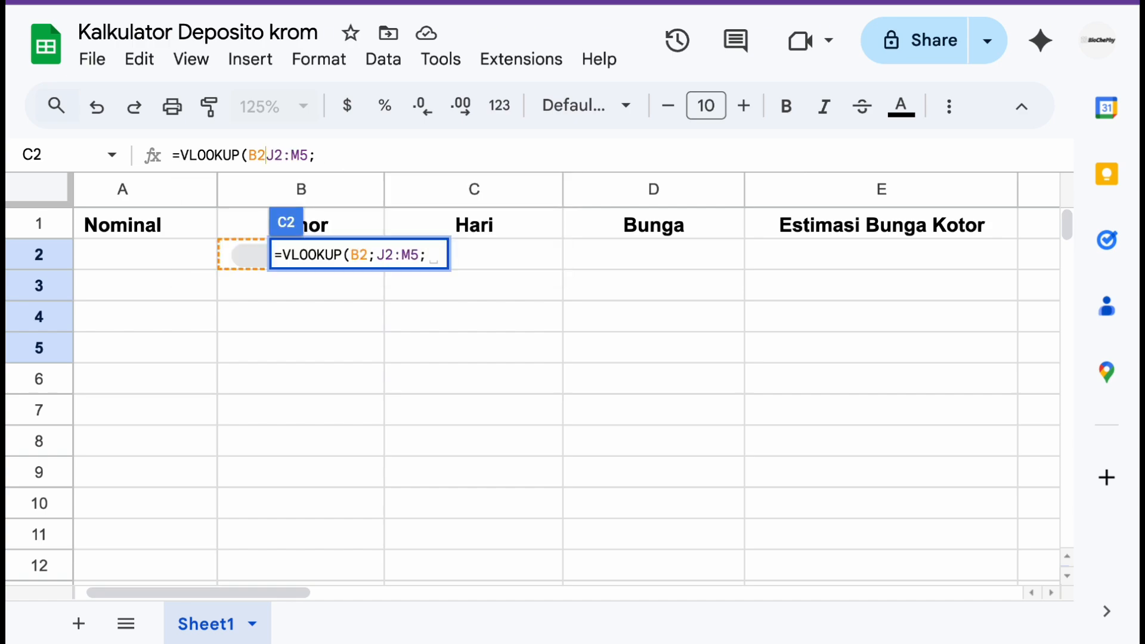
type(",")
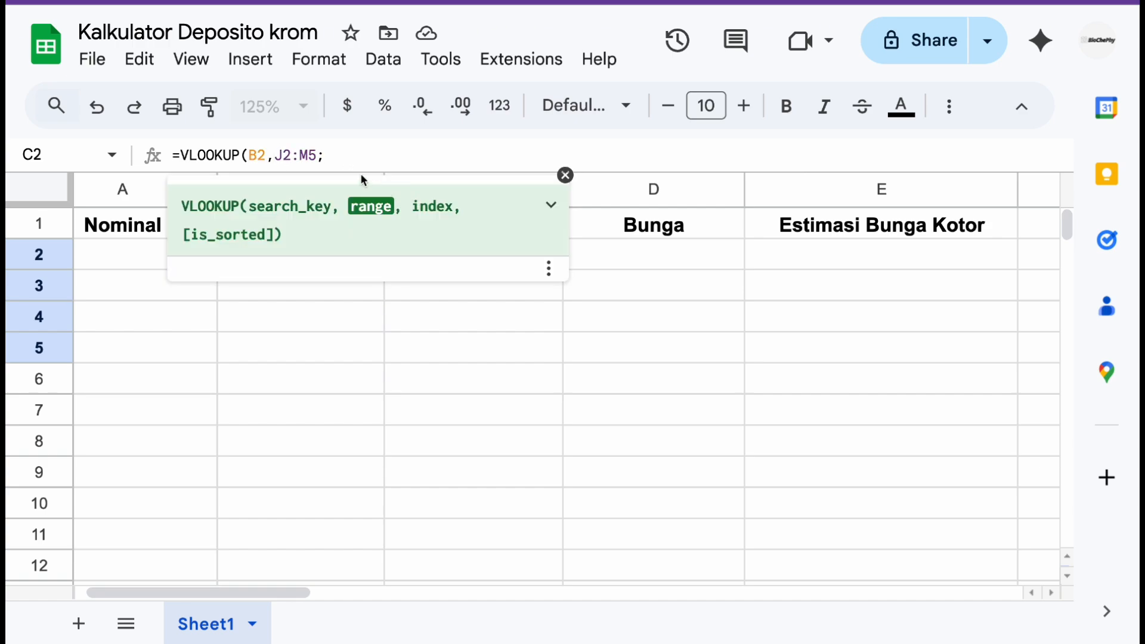
left_click(344, 155)
key("BackSpace")
type(",")
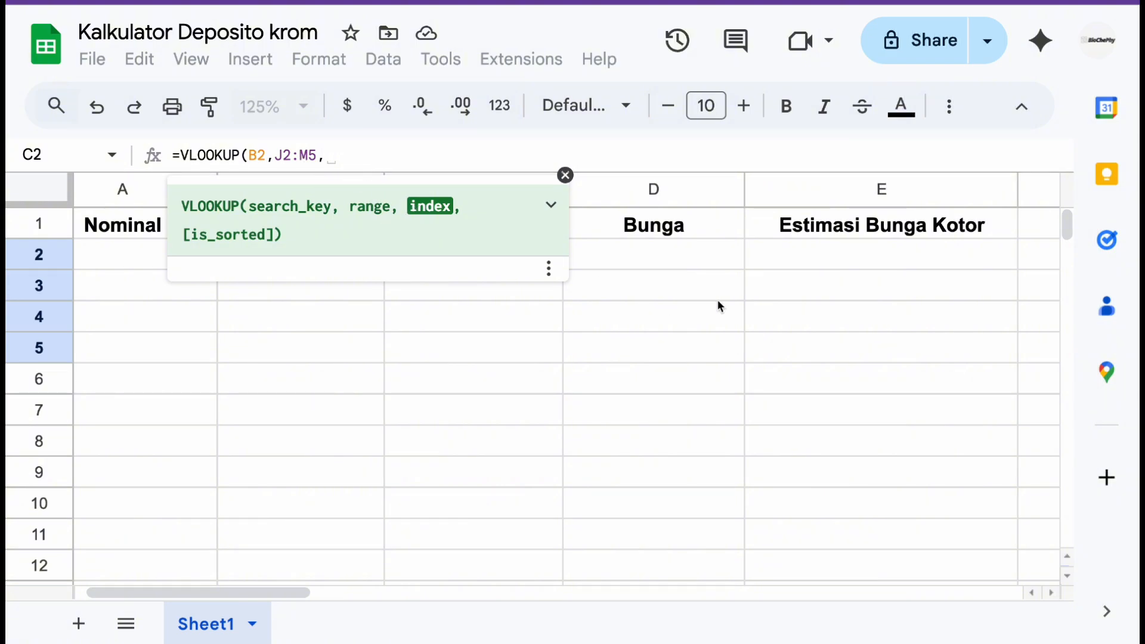
Complete the VLOOKUP formula in C2 with column index 2 and FALSE for an exact match
scroll(722, 302, "right", 10)
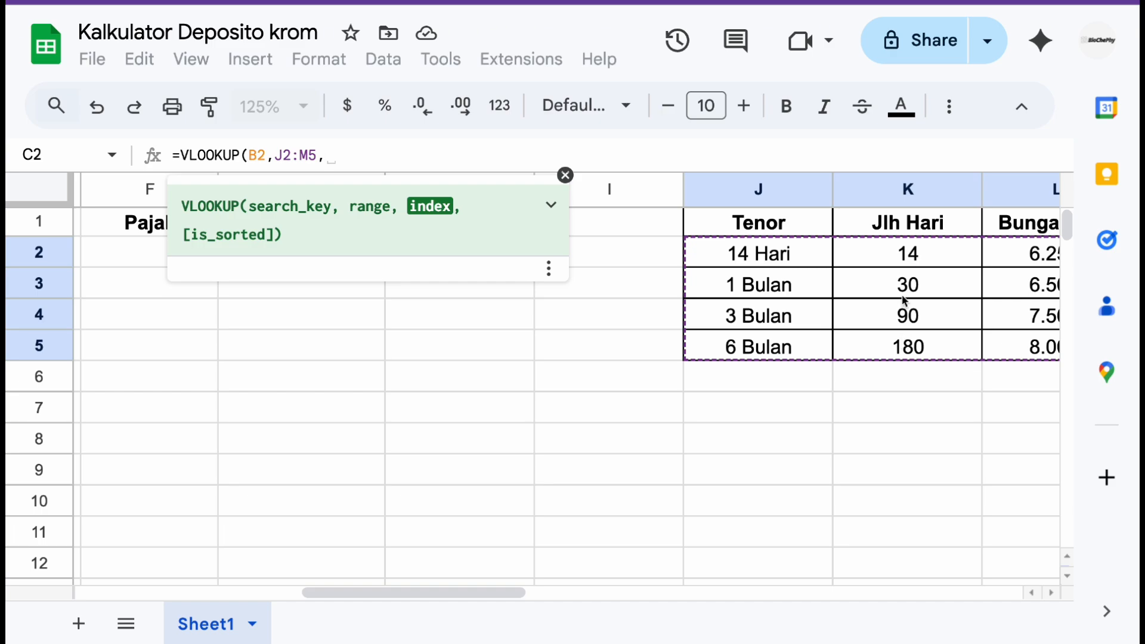
scroll(848, 299, "left", 4)
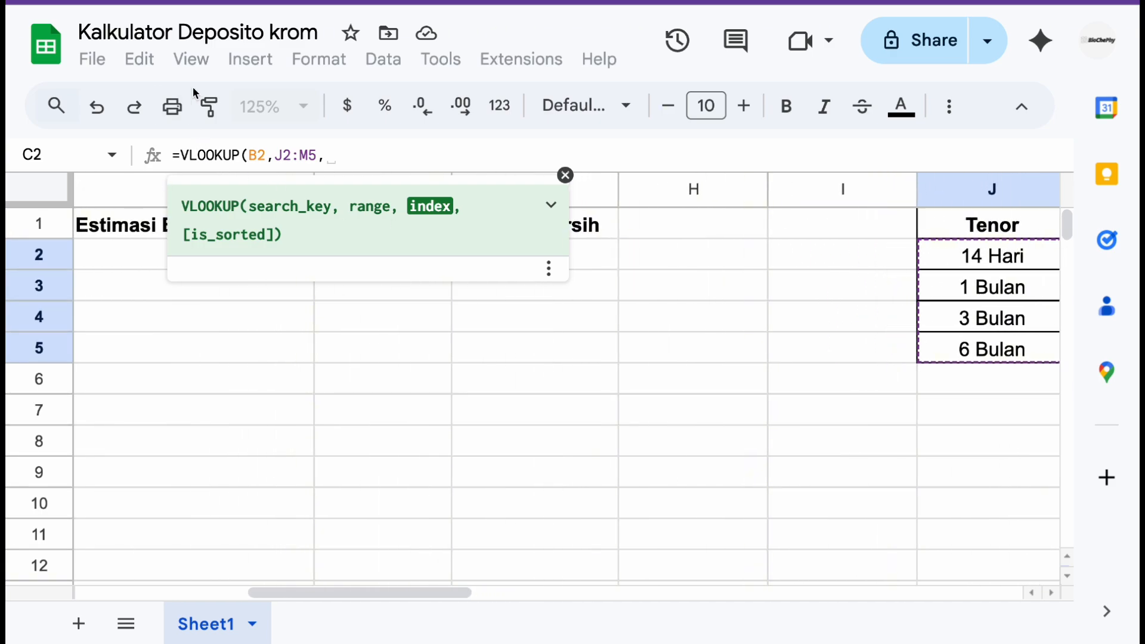
type("2")
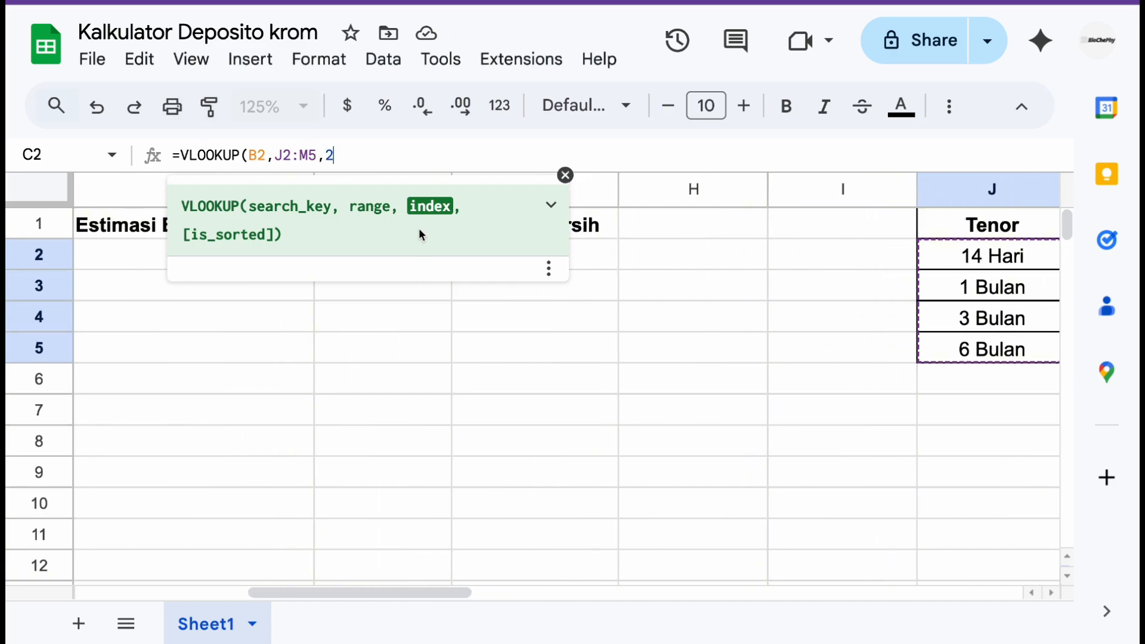
type(",")
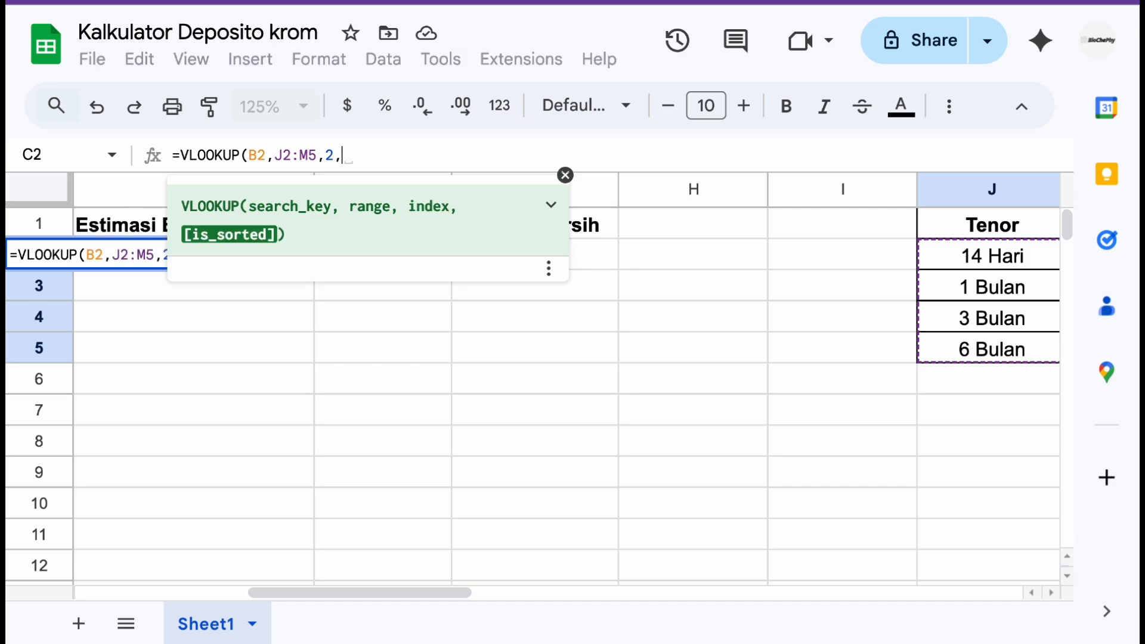
type("FALSE")
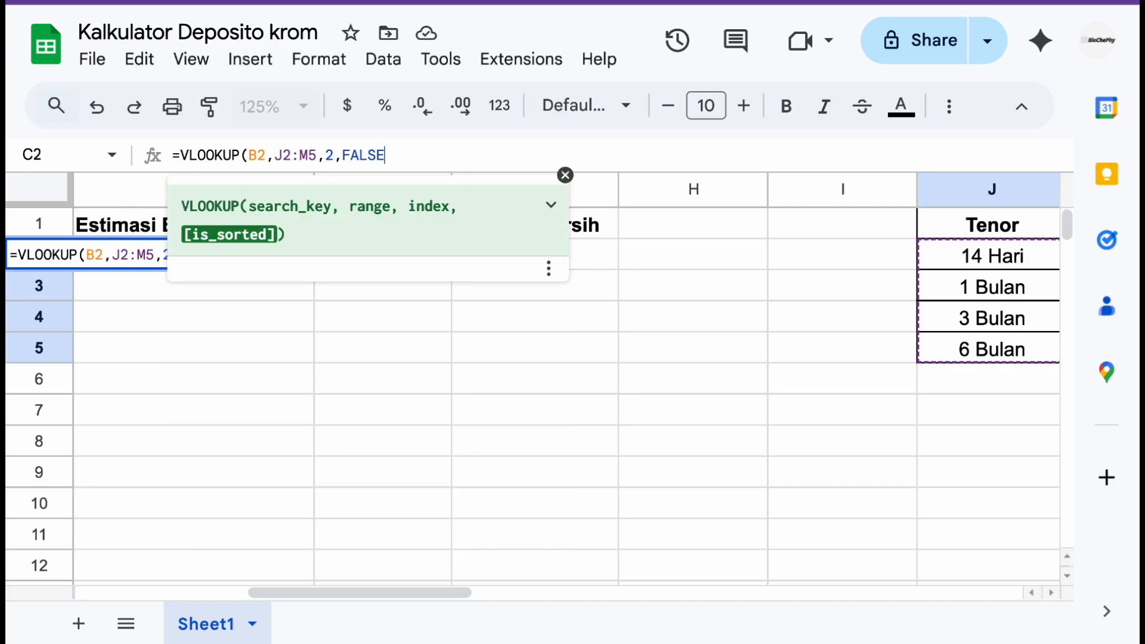
type(")")
key("Return")
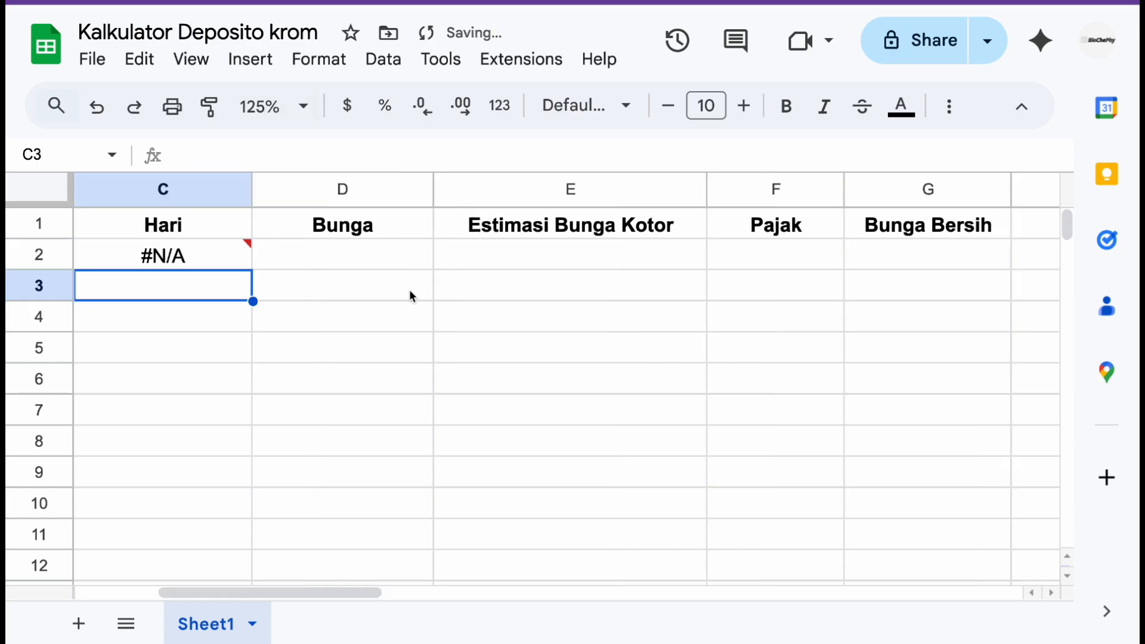
Choose 1 Bulan from the Tenor dropdown in B2 and check the Hari result in C2
scroll(410, 294, "left", 2)
left_click(273, 330)
left_click(272, 262)
scroll(275, 263, "left", 2)
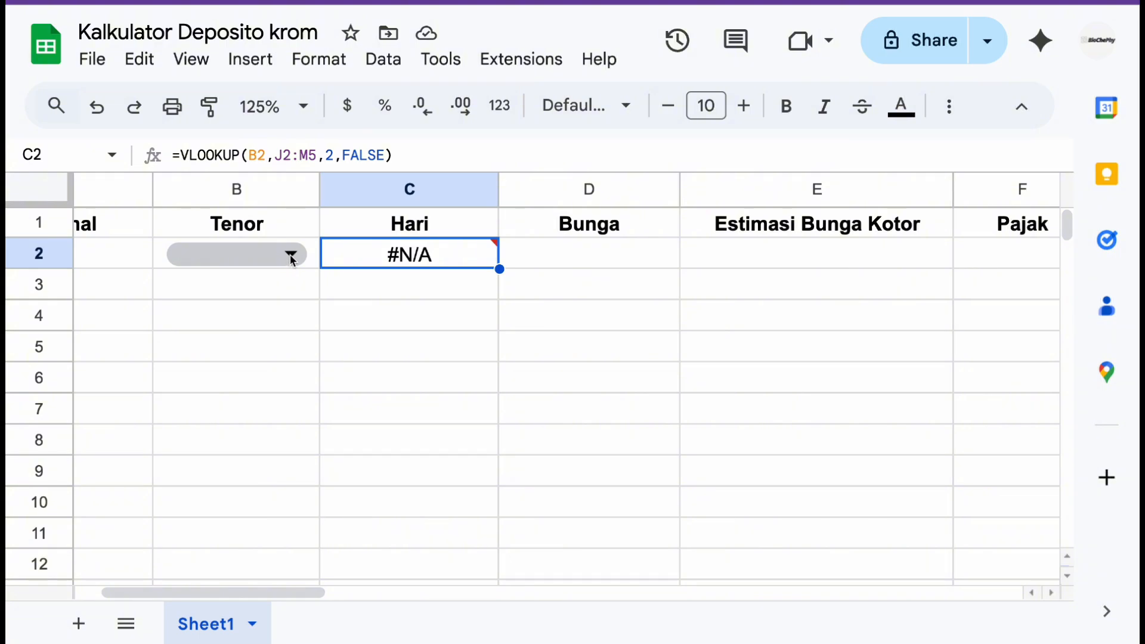
left_click(292, 257)
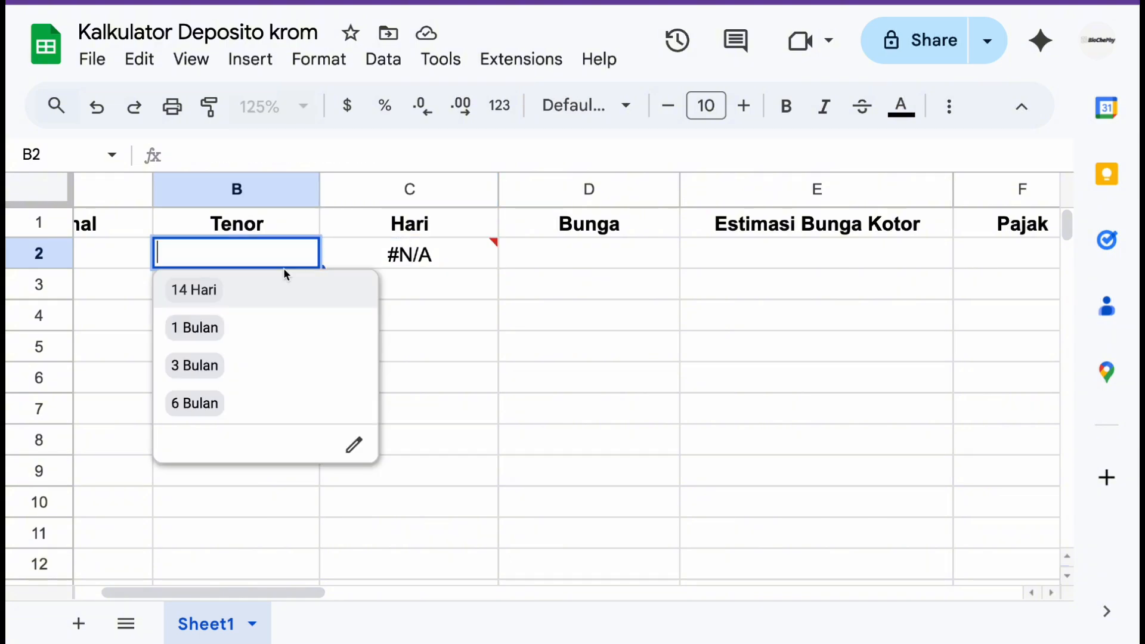
left_click(210, 329)
left_click(451, 256)
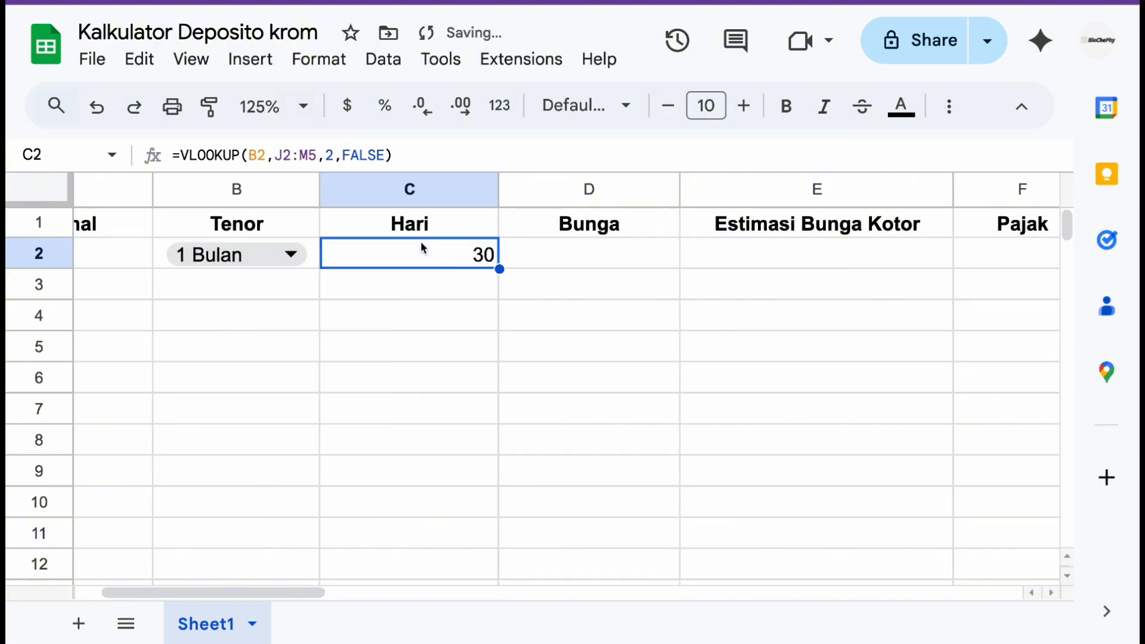
Center-align the Hari value in cell C2 horizontally
left_click(1096, 6)
left_click(472, 299)
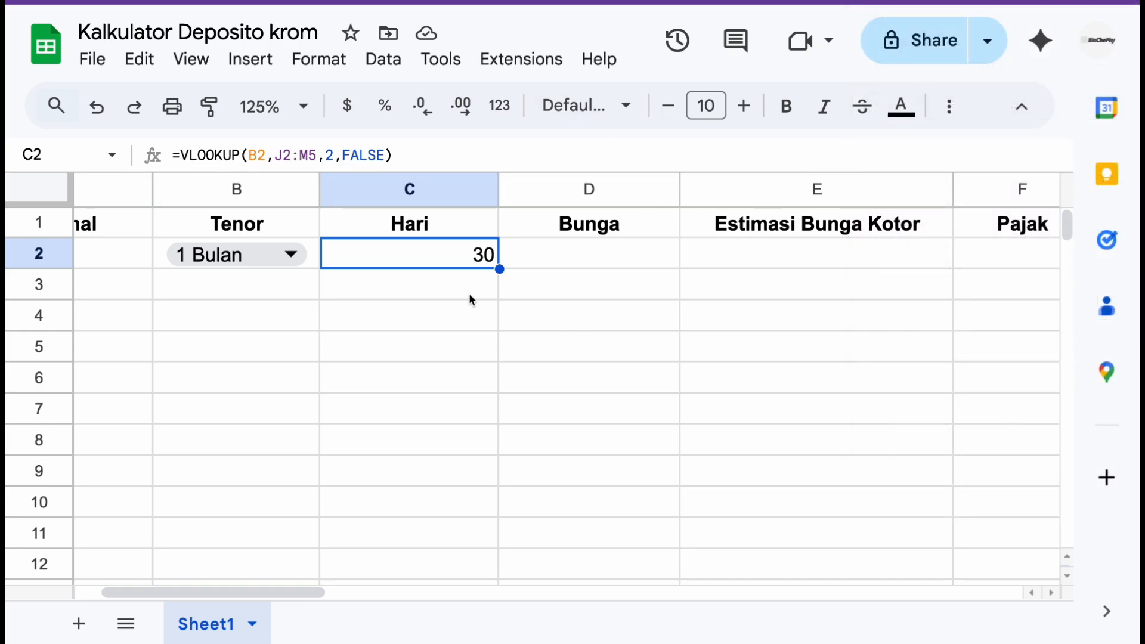
left_click(949, 106)
left_click(553, 157)
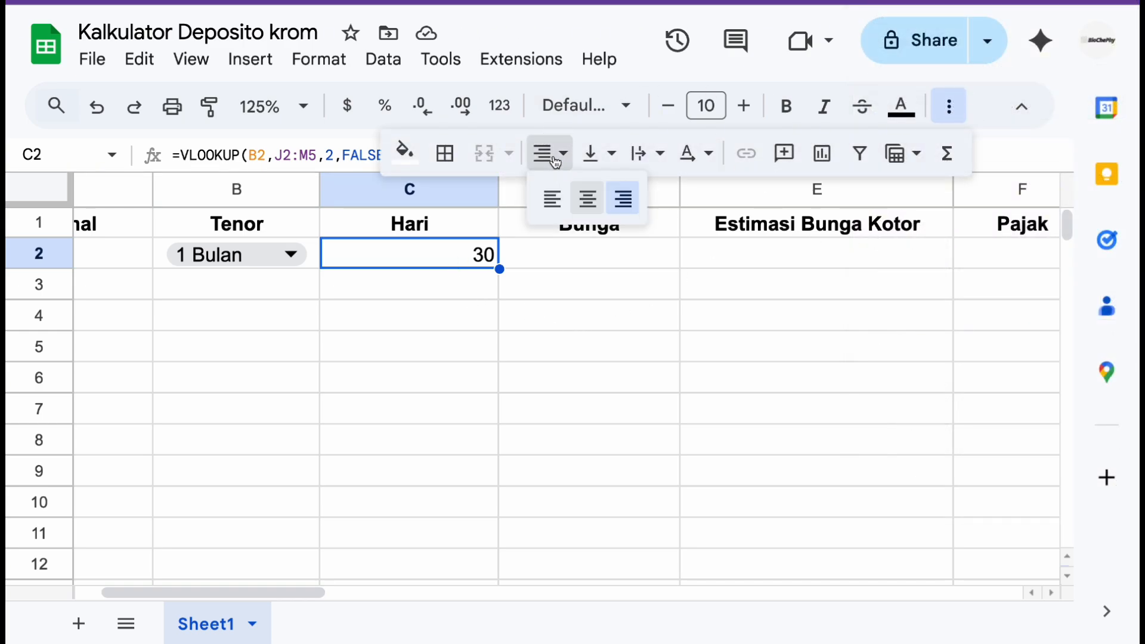
left_click(588, 198)
left_click(436, 323)
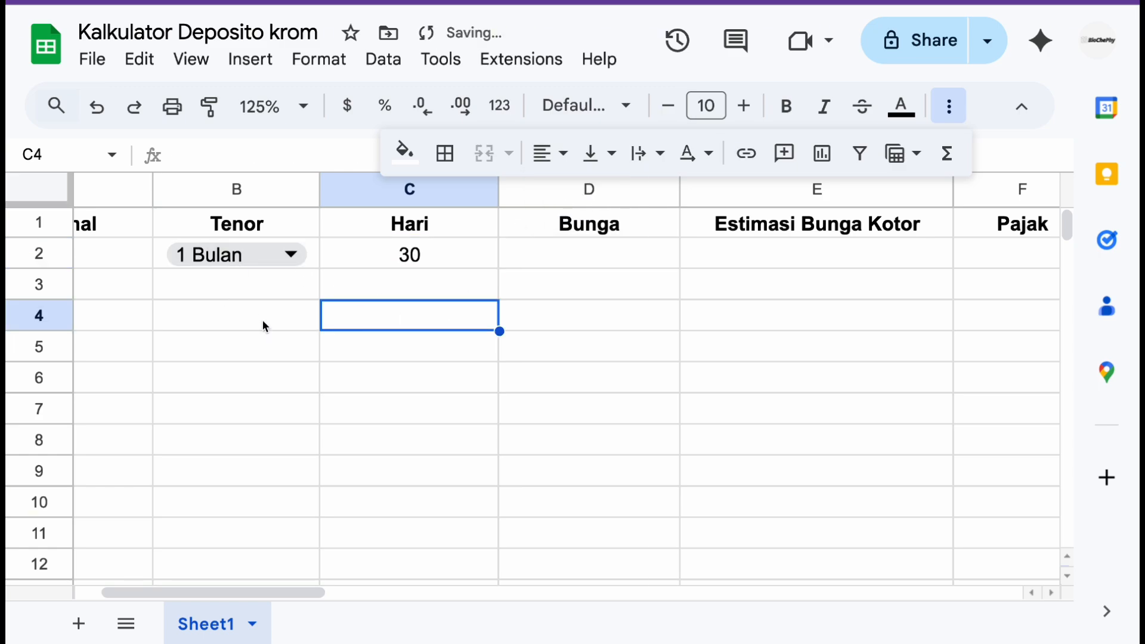
Center-align the empty Nominal cell A2 horizontally
scroll(263, 325, "left", 3)
left_click(213, 252)
left_click(558, 154)
left_click(576, 196)
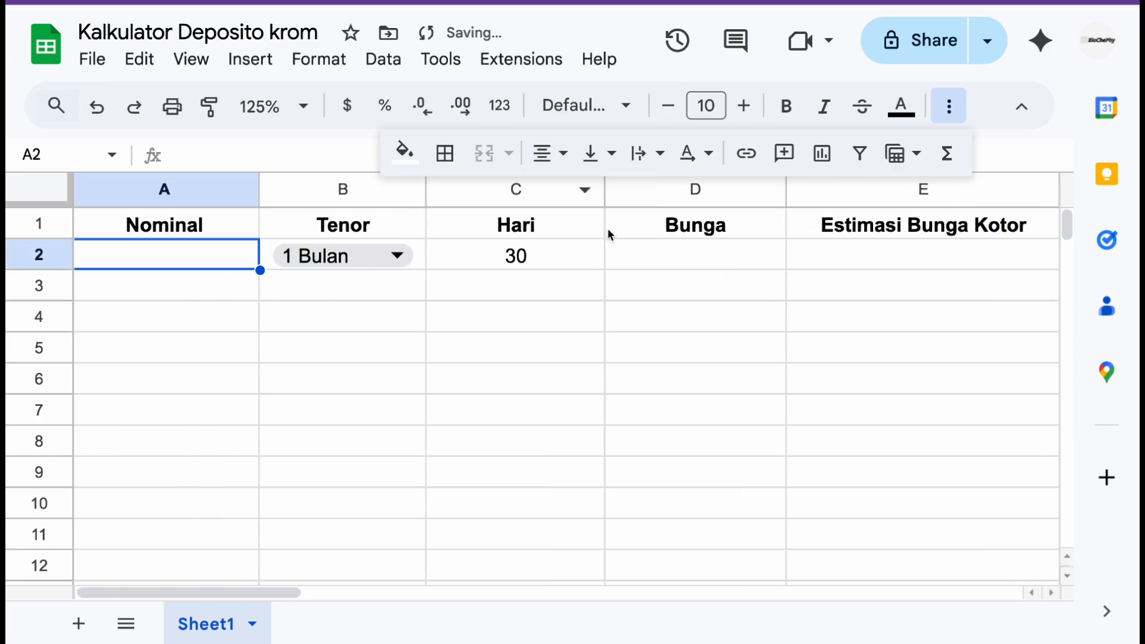
Center-align cells D2:G2, from Bunga through Bunga Bersih, horizontally
left_click_drag(685, 256, 853, 256)
left_click(549, 154)
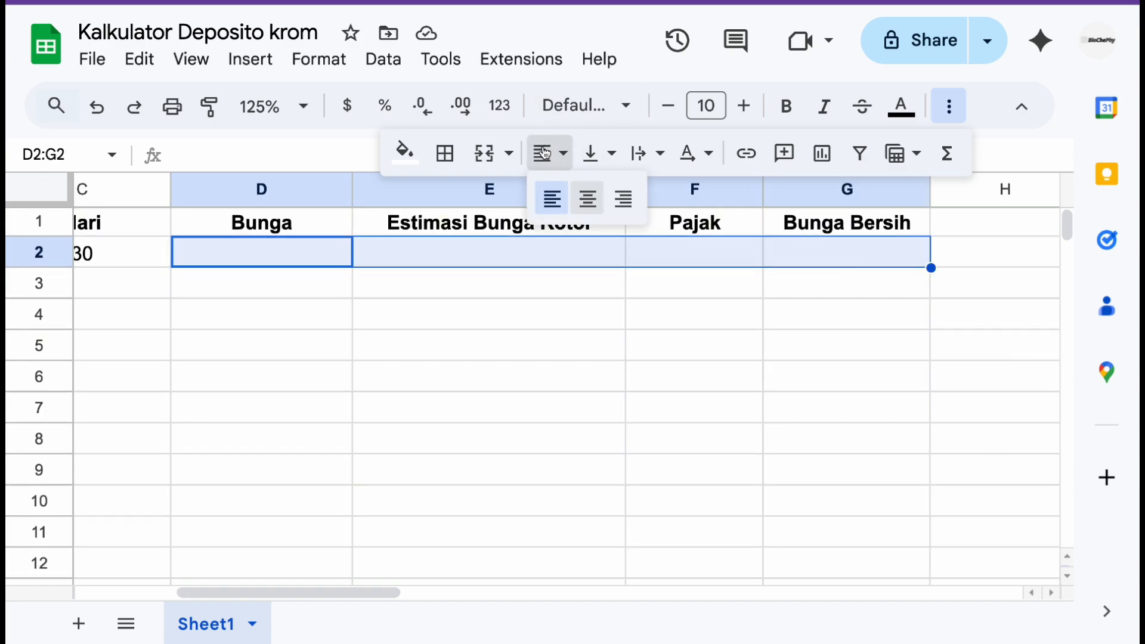
left_click(588, 197)
left_click(378, 386)
left_click(294, 253)
left_click(440, 256)
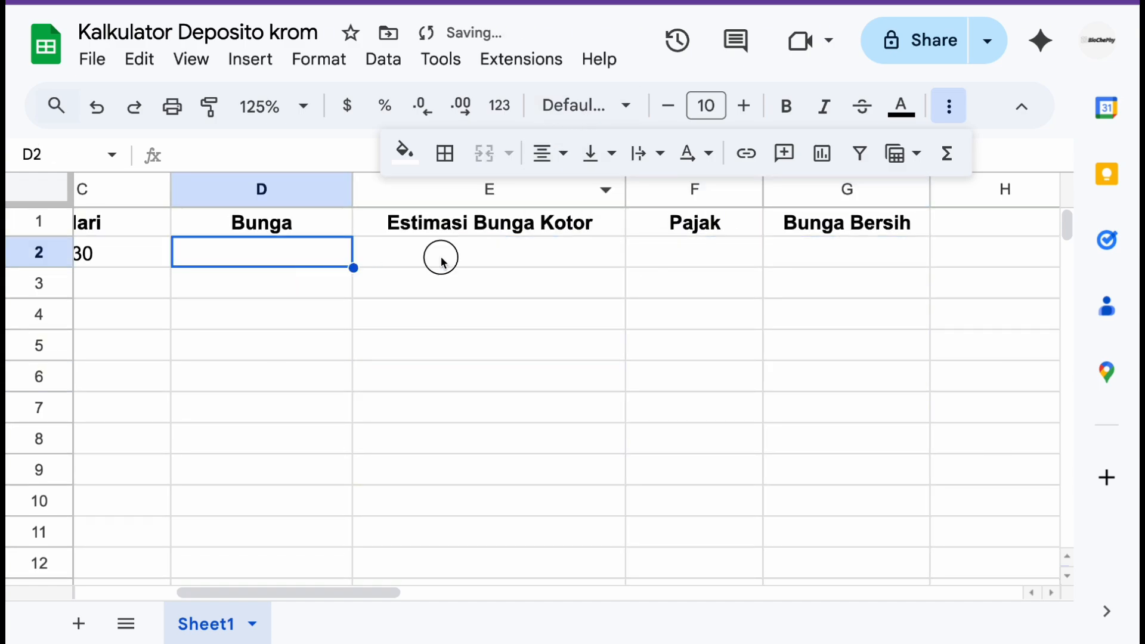
left_click(261, 255)
left_click(146, 258)
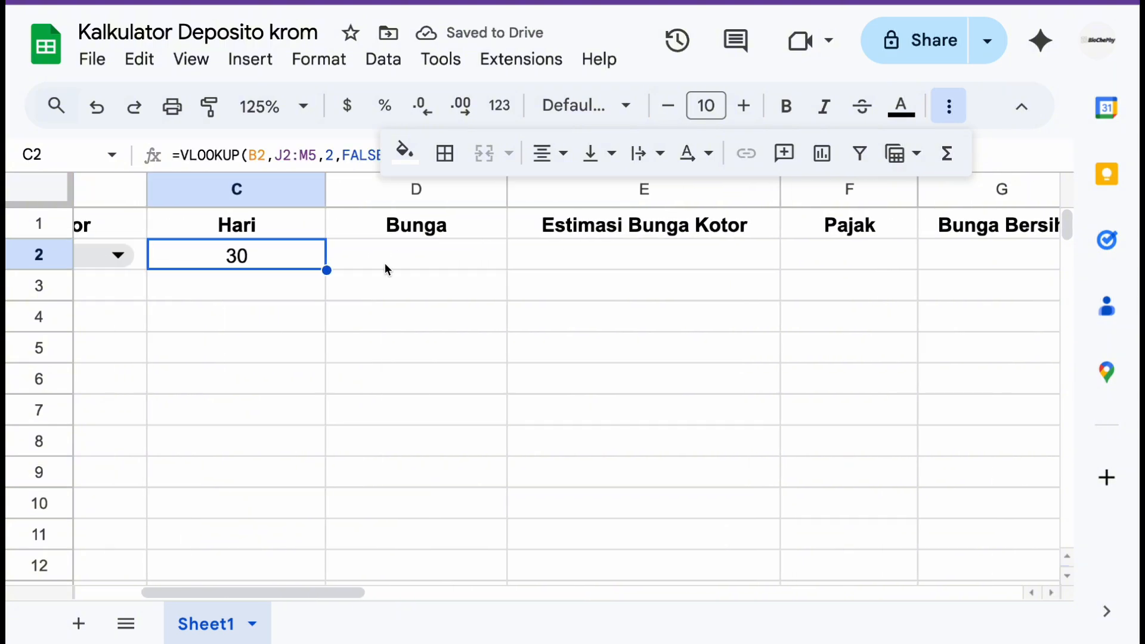
scroll(385, 263, "left", 5)
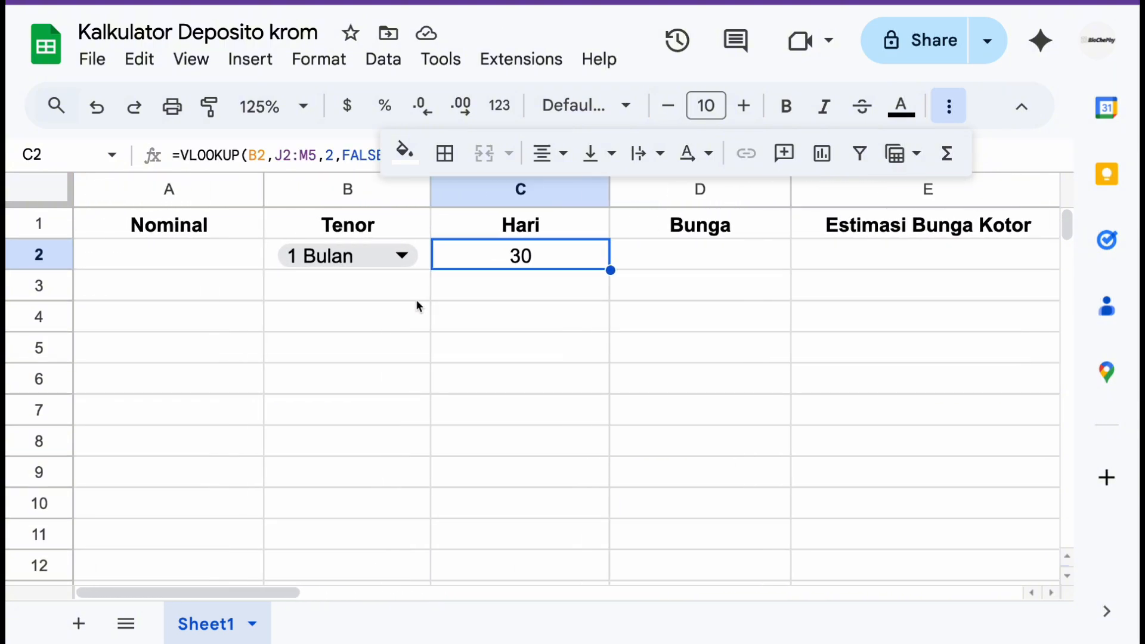
scroll(699, 334, "right", 1)
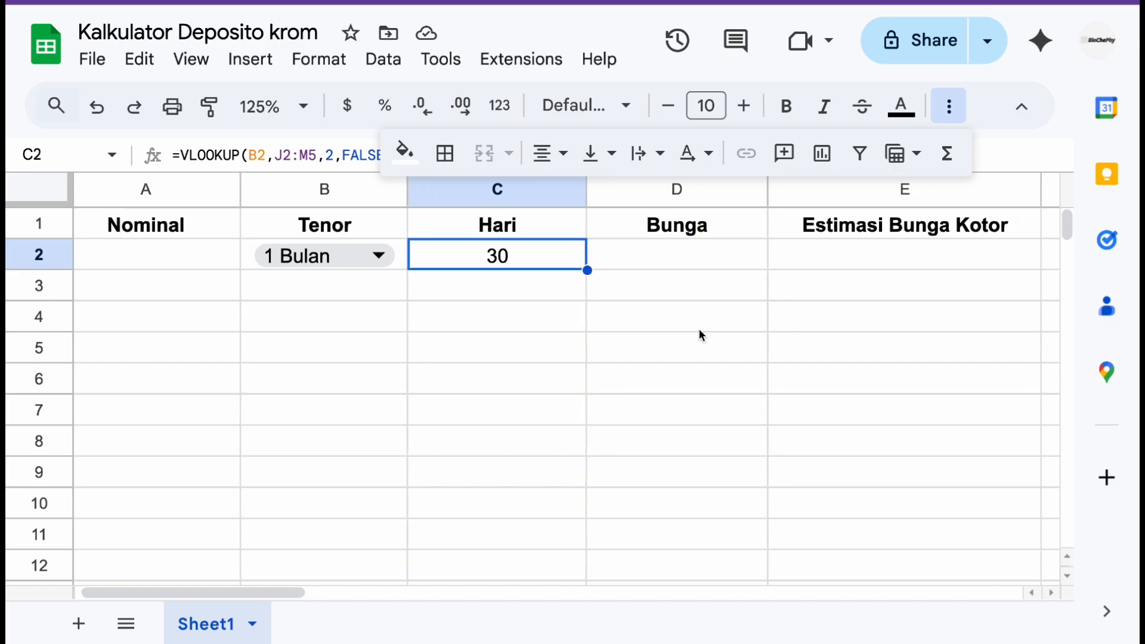
scroll(718, 280, "right", 3)
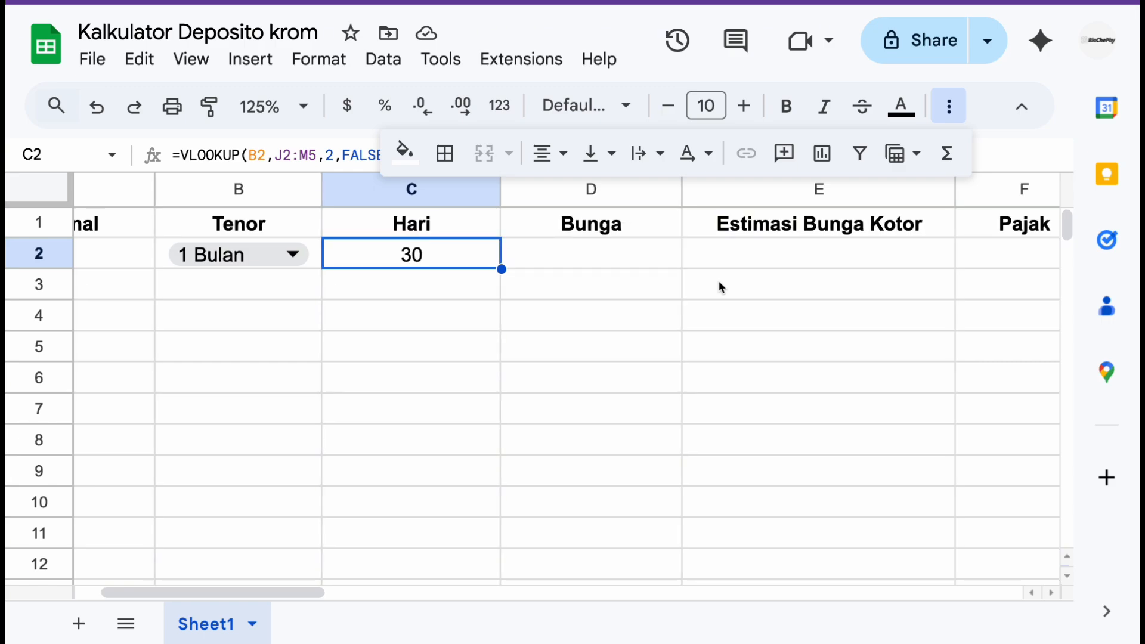
left_click(638, 253)
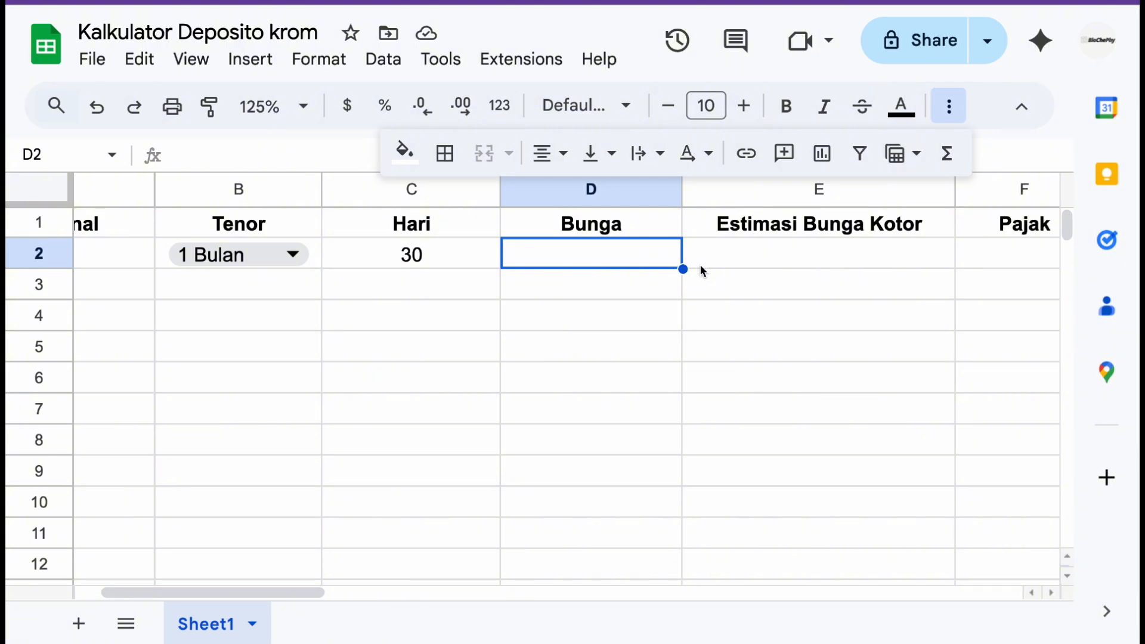
scroll(159, 310, "left", 2)
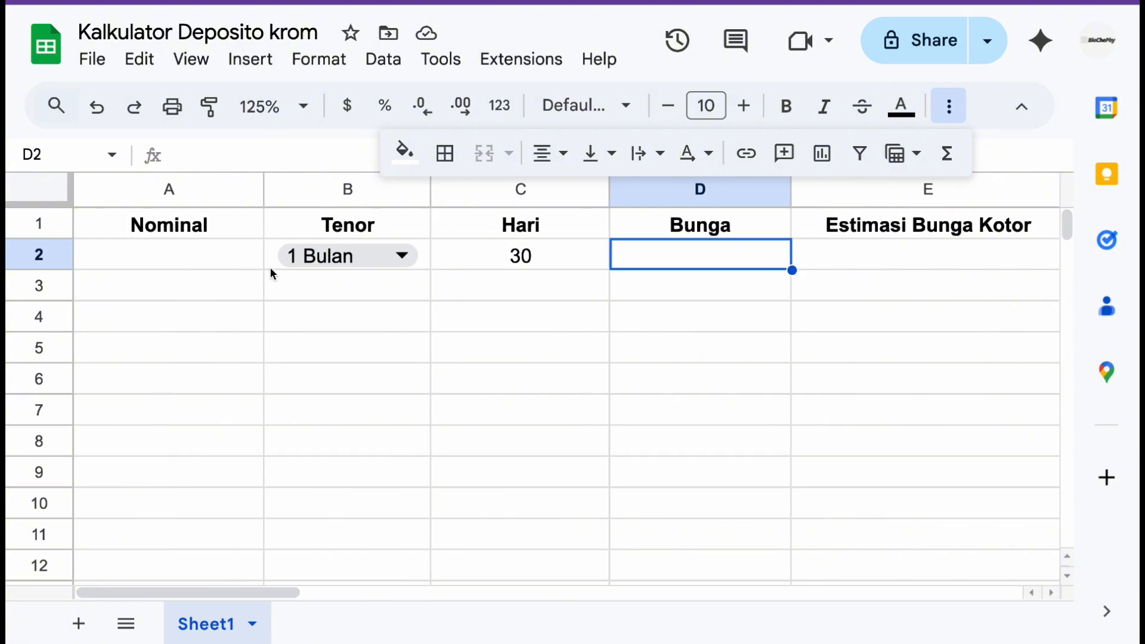
left_click(222, 255)
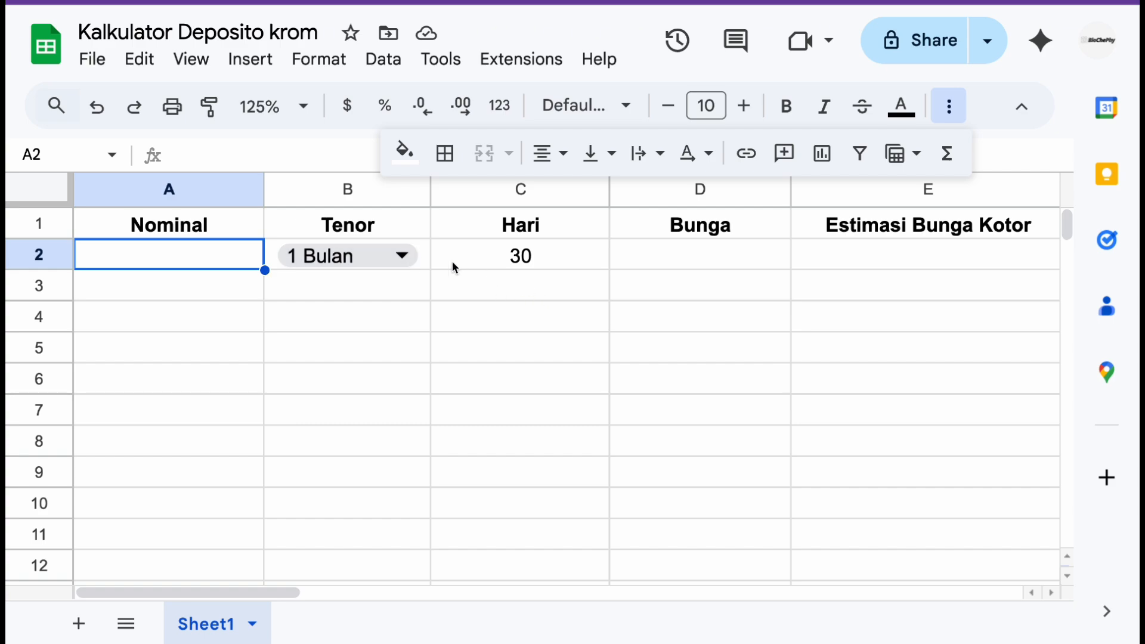
left_click(537, 261)
left_click(258, 258)
Start an IF formula in the Bunga cell D2 that tests whether Nominal is at most five million, =IF(A2<=5000000,
left_click(749, 265)
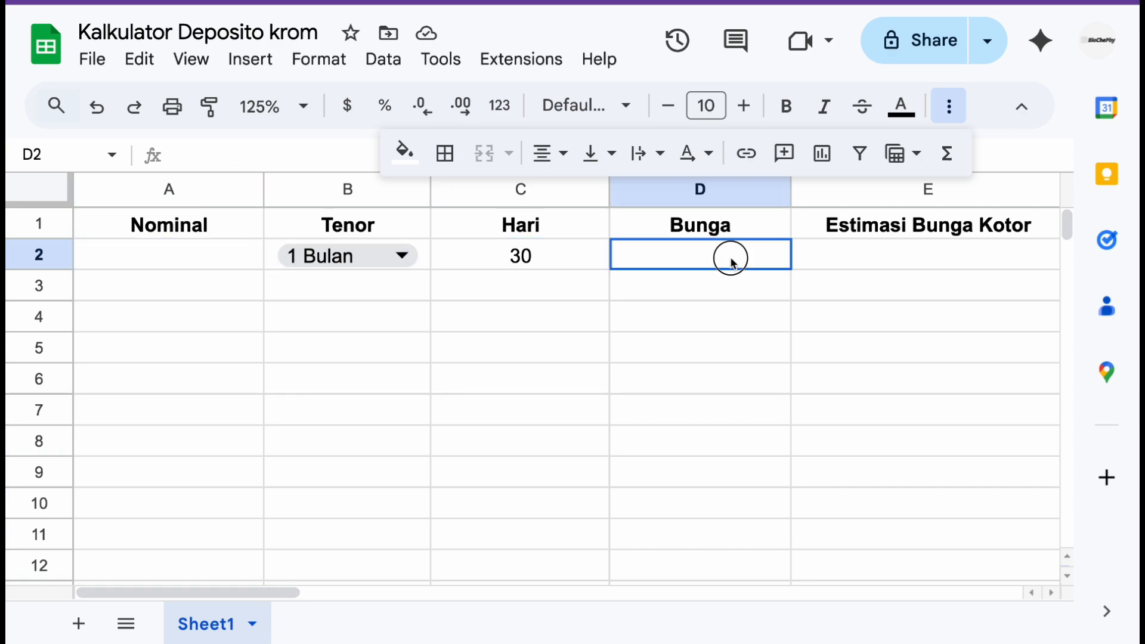
scroll(835, 257, "right", 1)
left_click(952, 109)
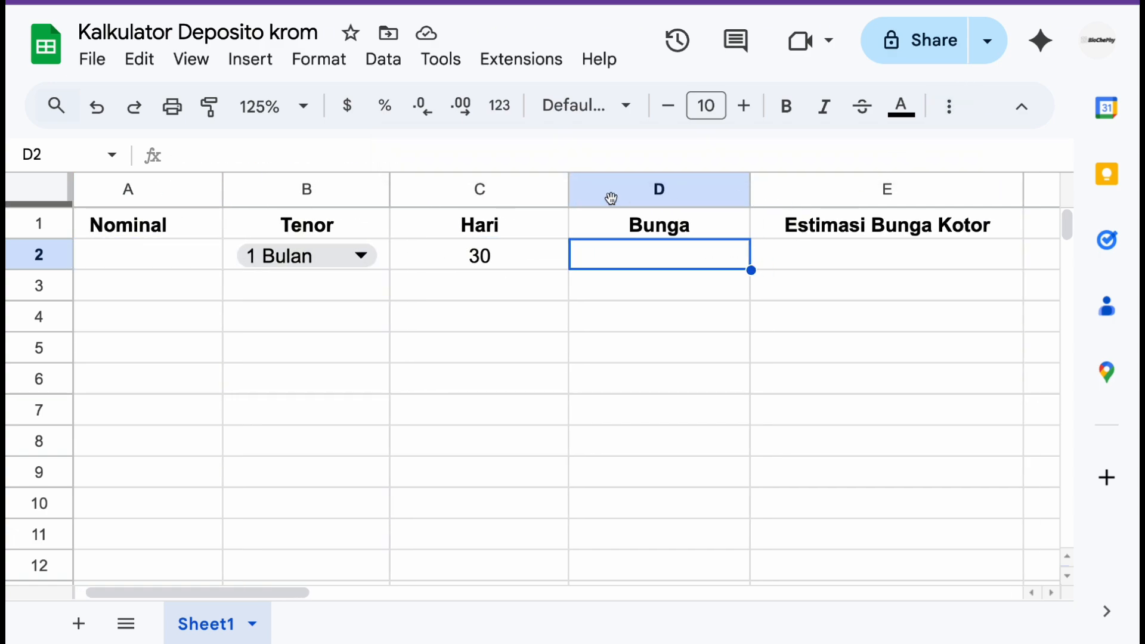
left_click(579, 158)
type("=")
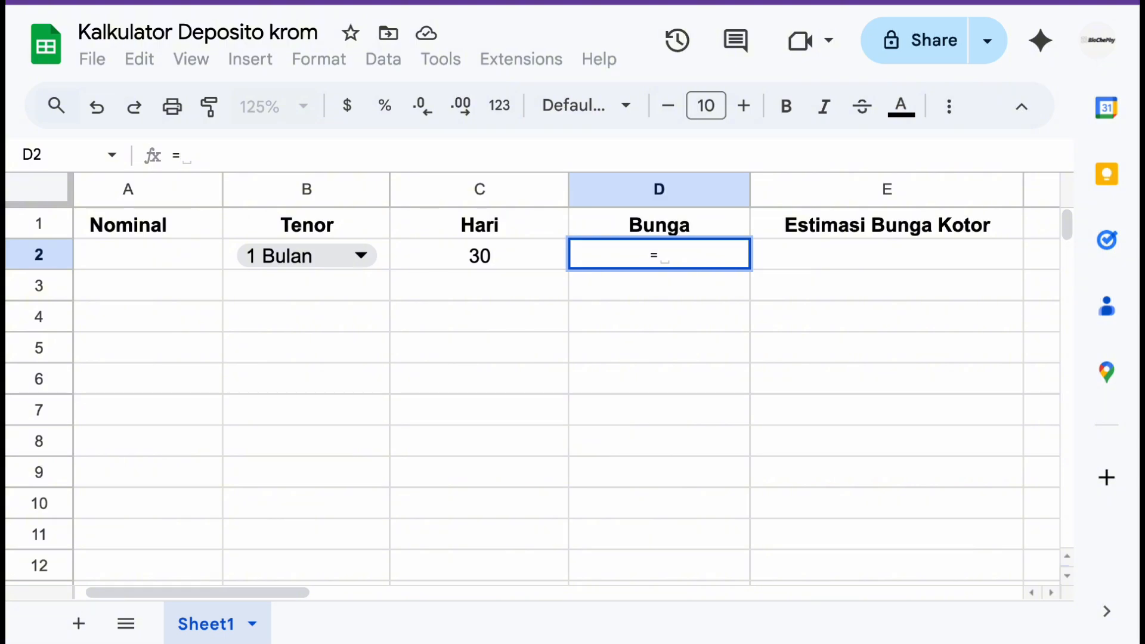
type("I")
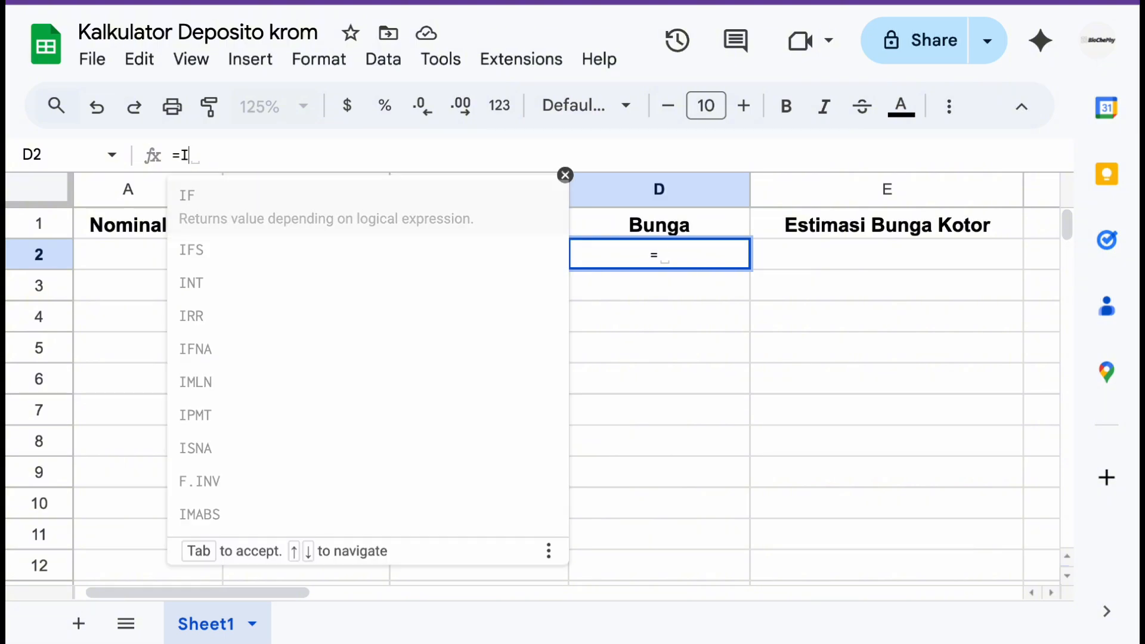
type("F(")
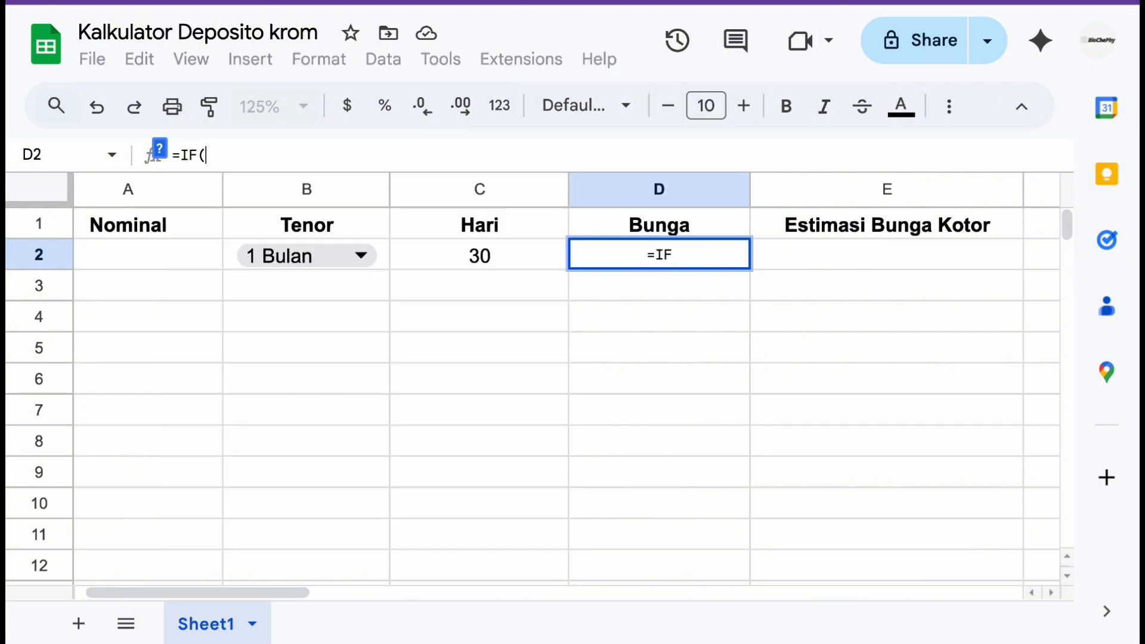
left_click(200, 244)
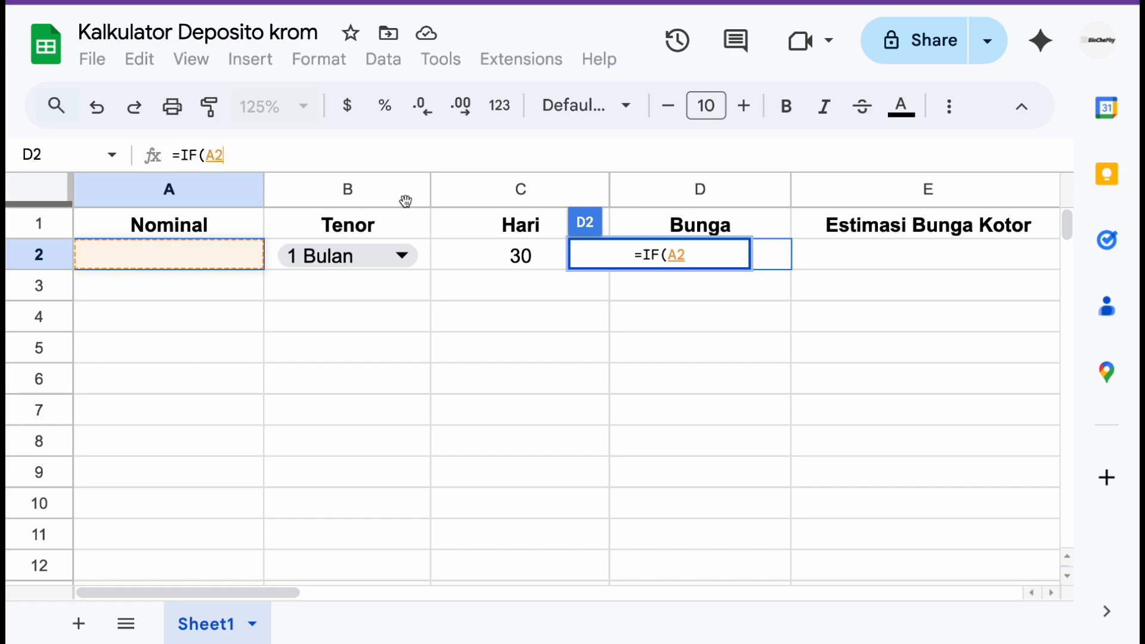
type("<")
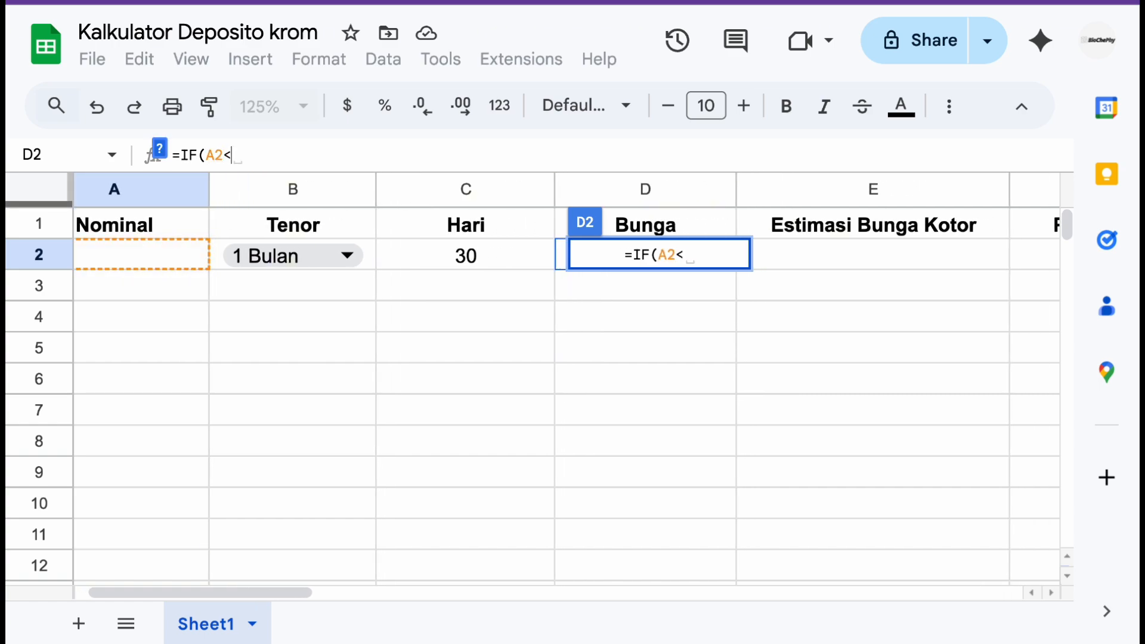
type("=5000000")
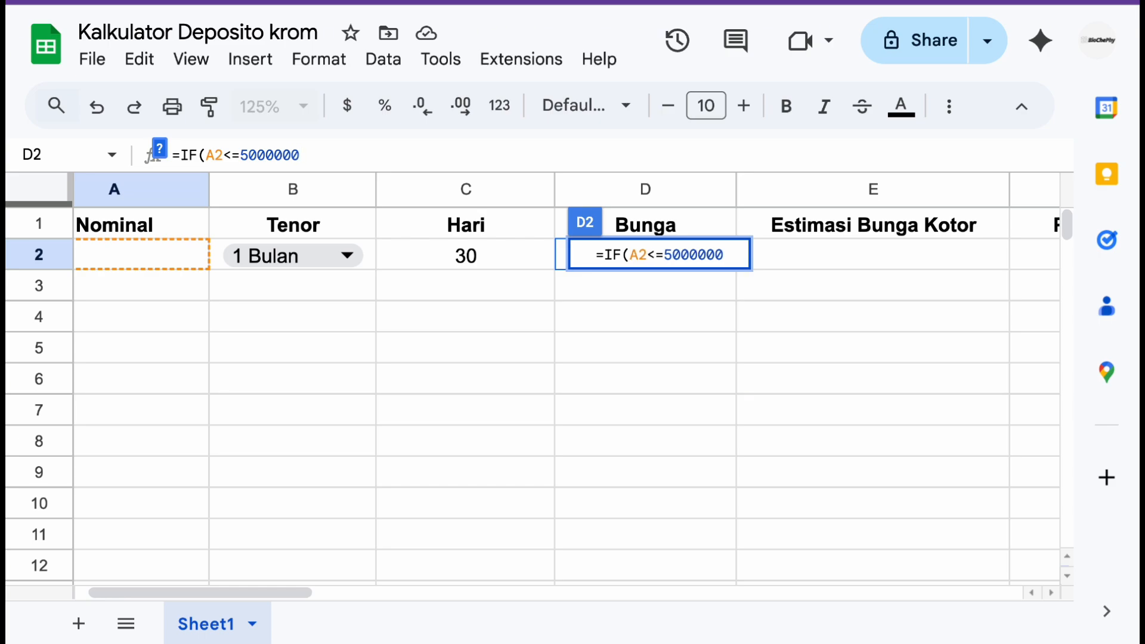
type(",")
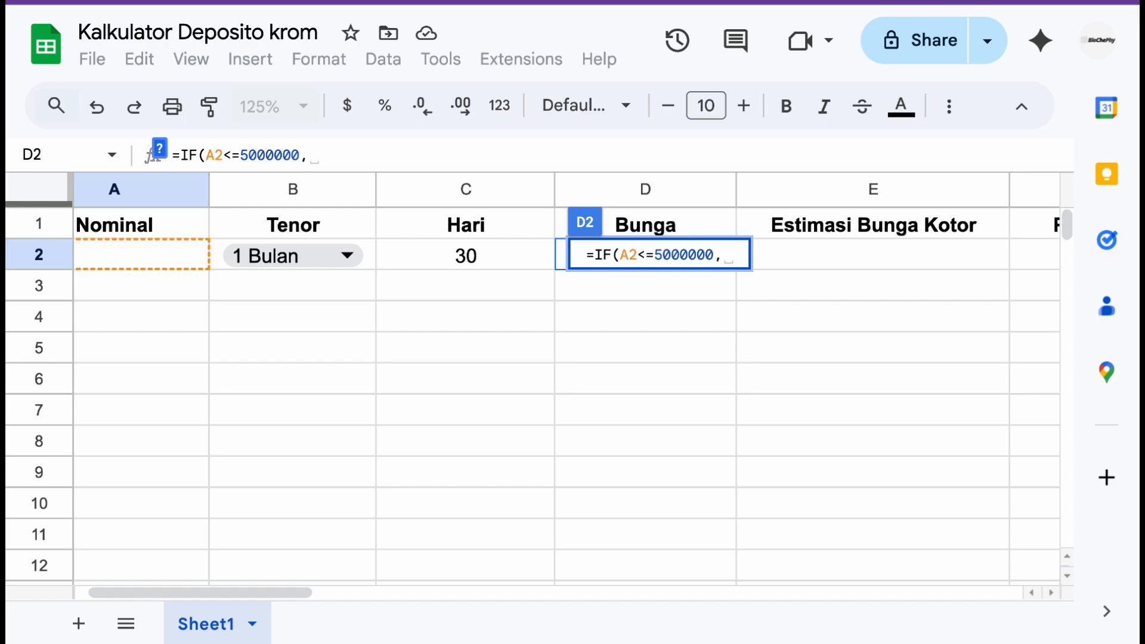
Nest a VLOOKUP as the true-case value of the D2 formula, with the Tenor cell B2 as its search key
type("VLO")
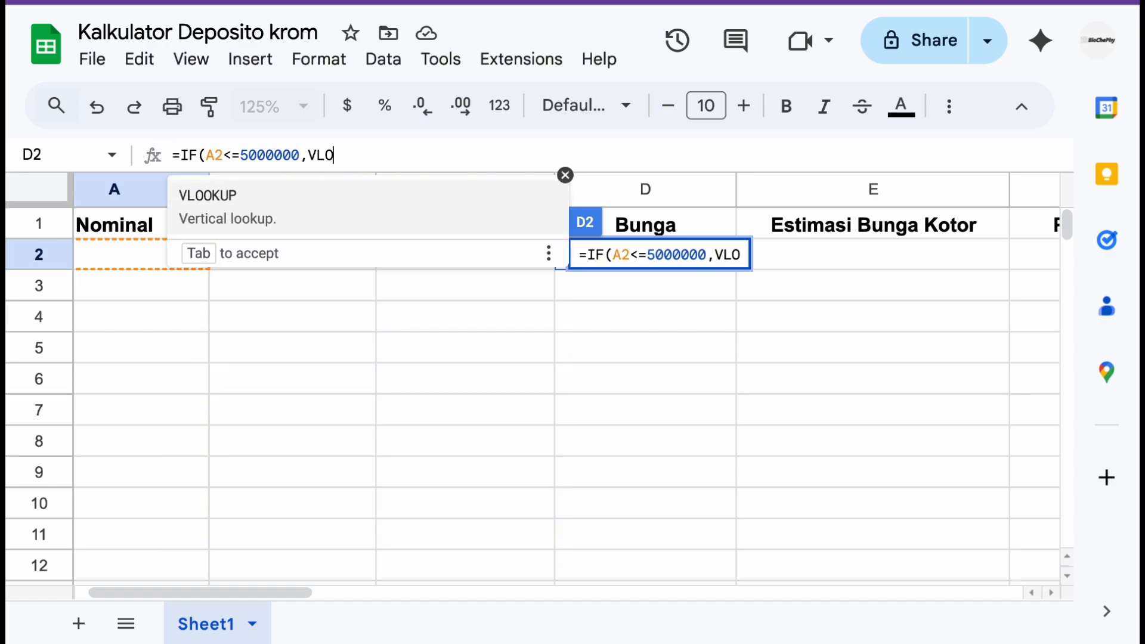
key("Tab")
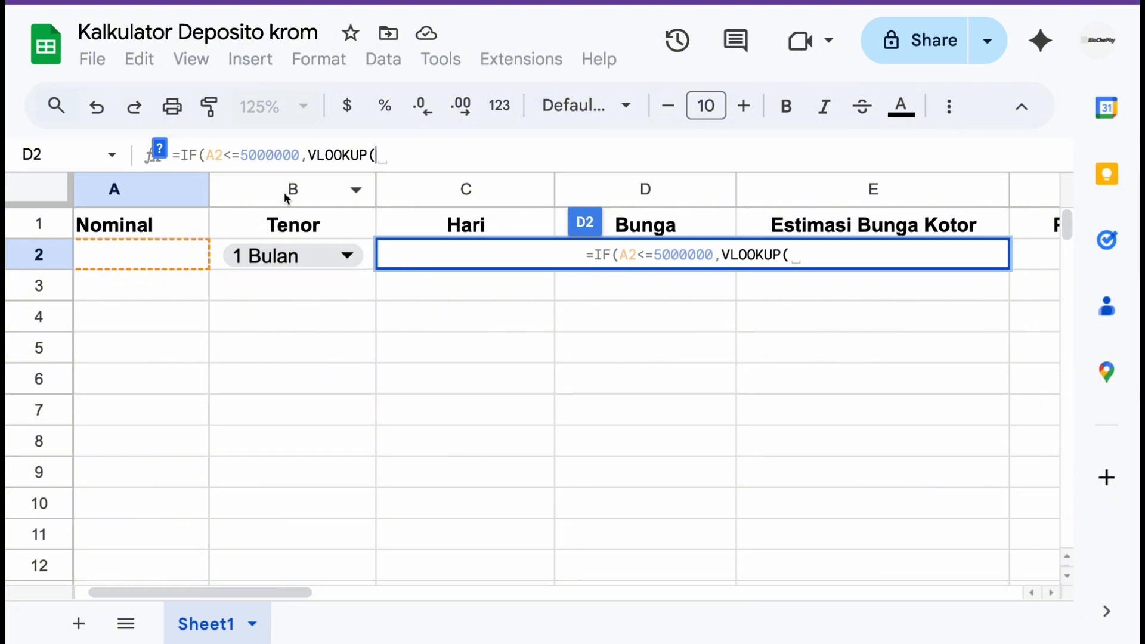
left_click(364, 243)
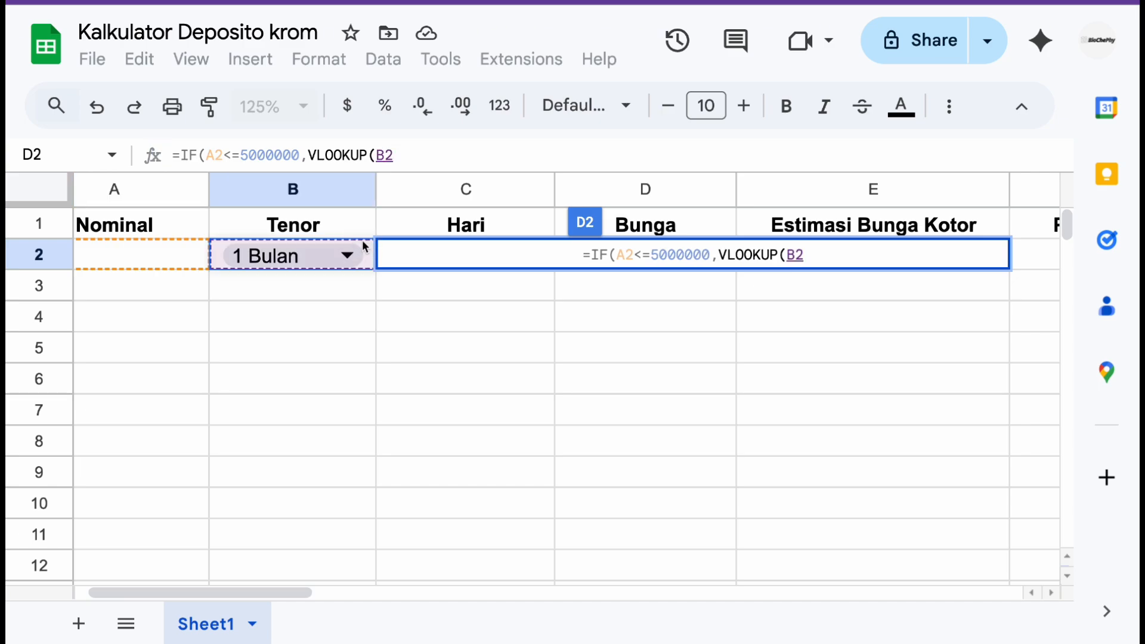
type(",")
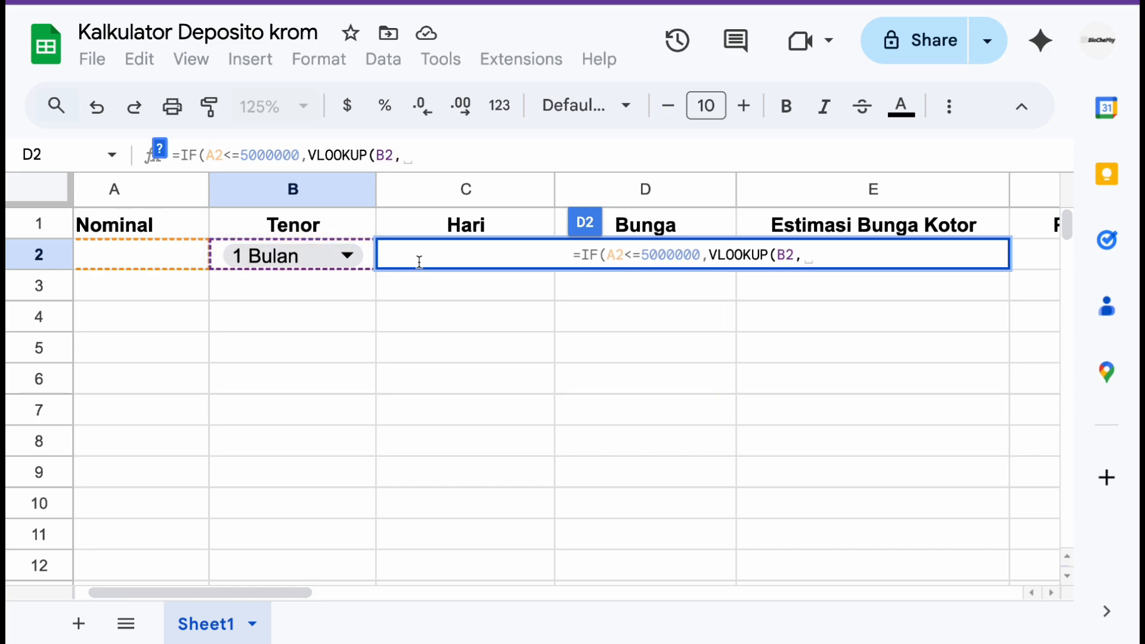
Set the rate table range J2:M5 as the lookup range of the first VLOOKUP in the D2 formula
scroll(747, 278, "right", 5)
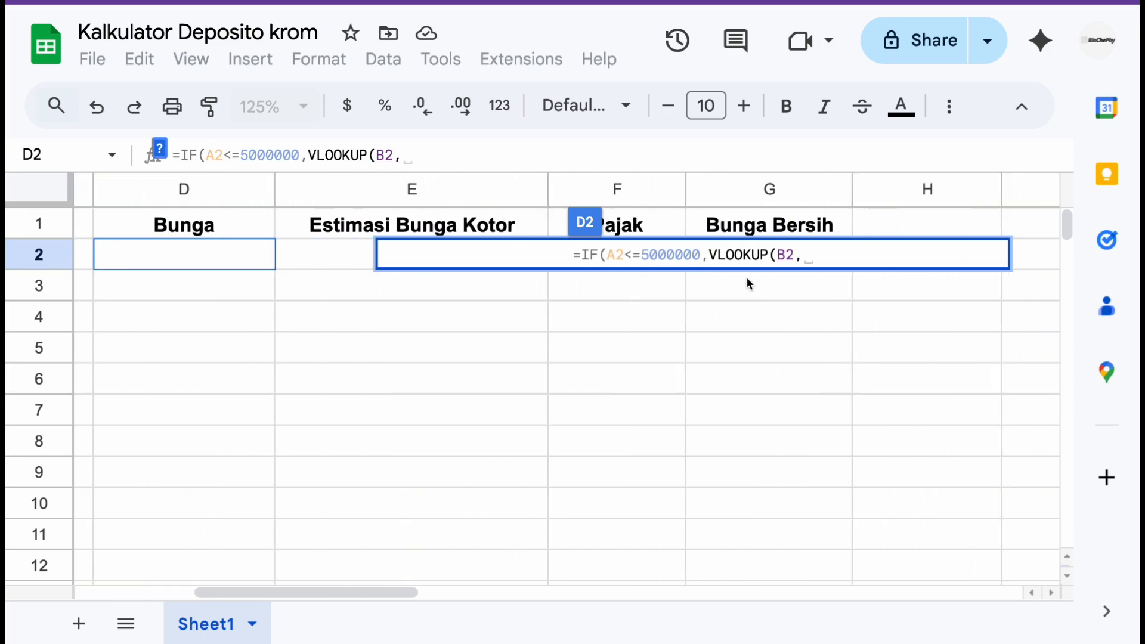
scroll(775, 278, "right", 3)
scroll(978, 283, "left", 1)
scroll(1037, 275, "down", 1)
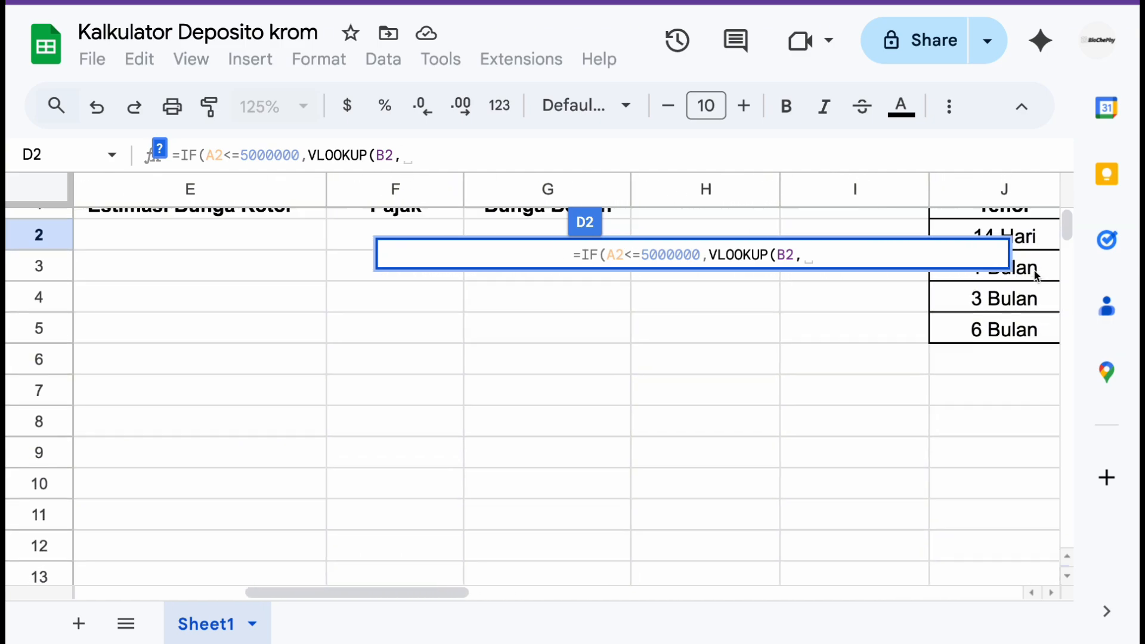
scroll(1035, 280, "up", 1)
scroll(1034, 263, "left", 1)
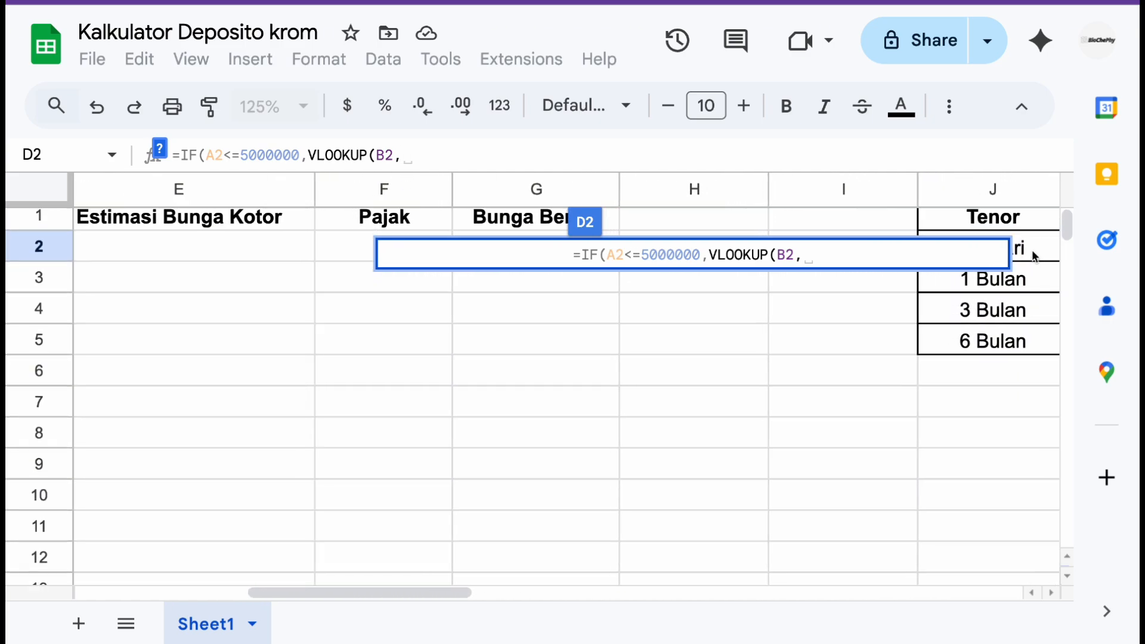
left_click_drag(1027, 248, 981, 345)
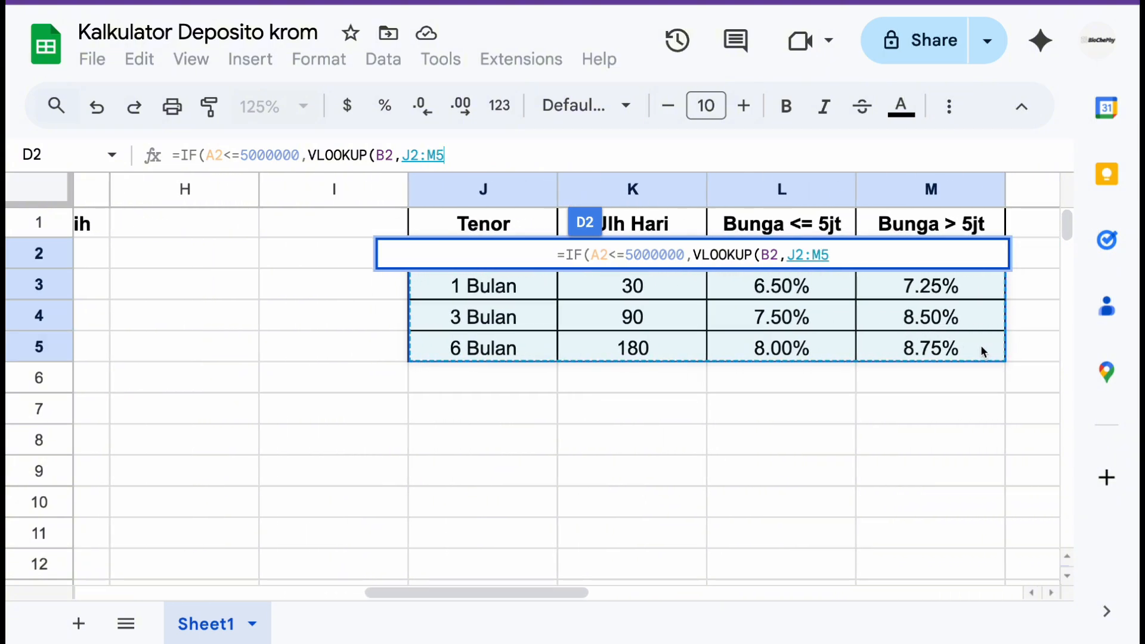
left_click(552, 158)
type(",")
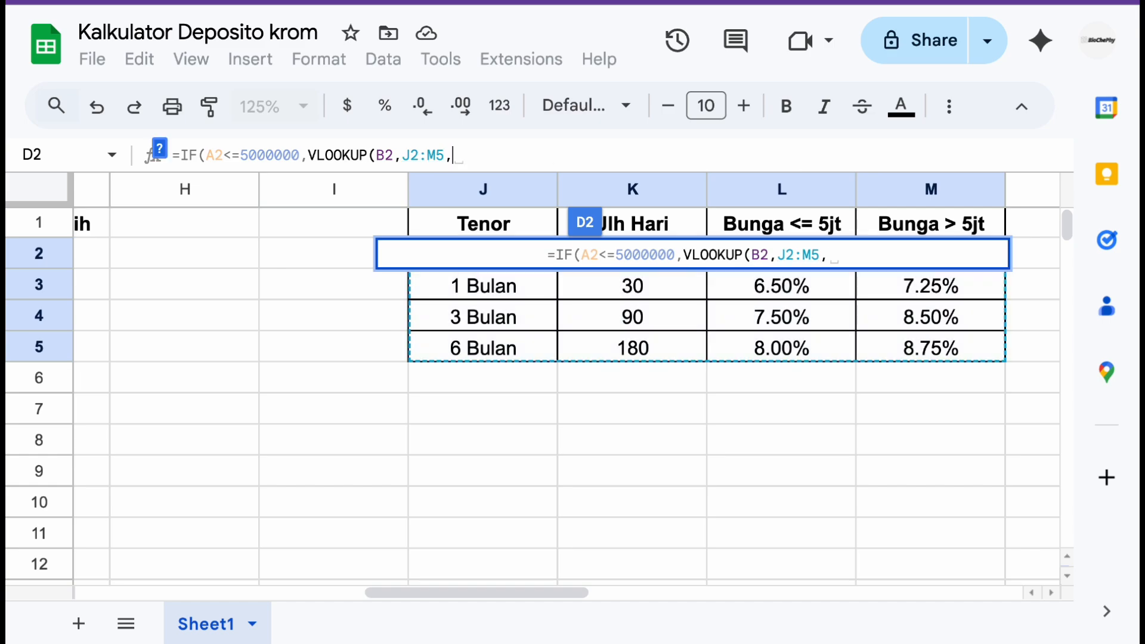
Finish the first VLOOKUP in D2 with column index 3 and FALSE, ending with a comma and no stray parenthesis
scroll(285, 289, "left", 5)
scroll(285, 286, "left", 3)
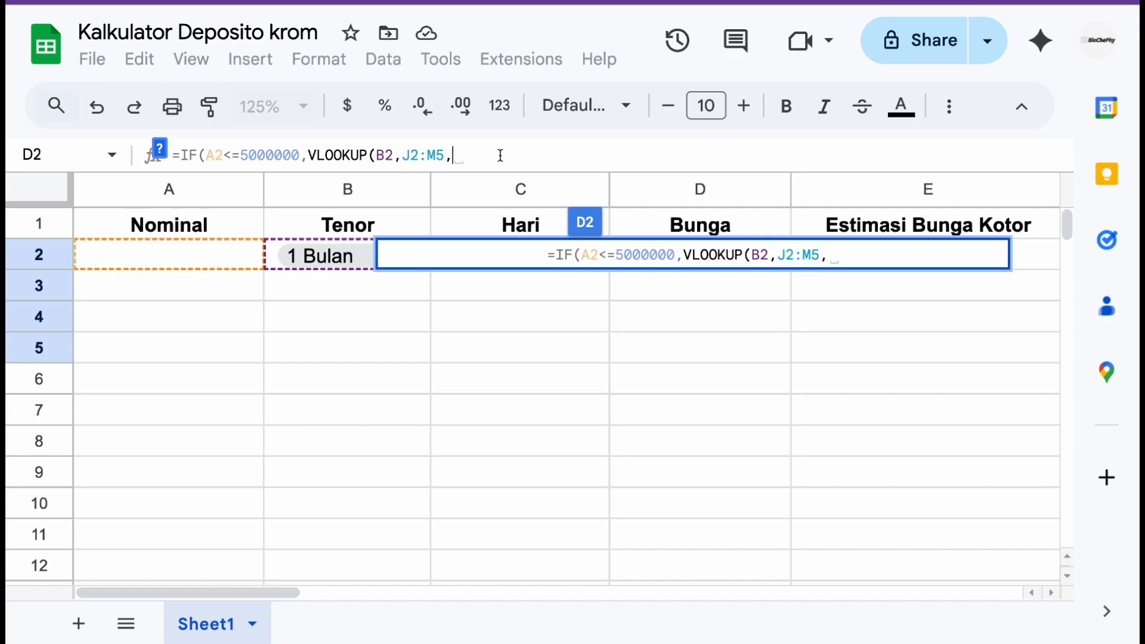
scroll(739, 450, "right", 10)
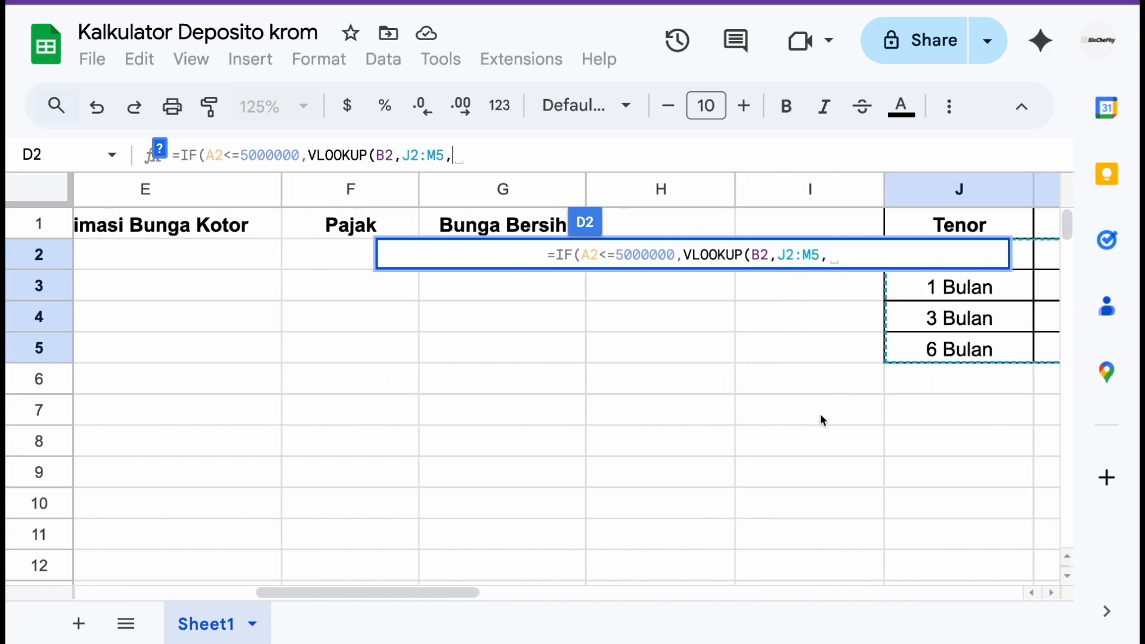
scroll(503, 328, "left", 10)
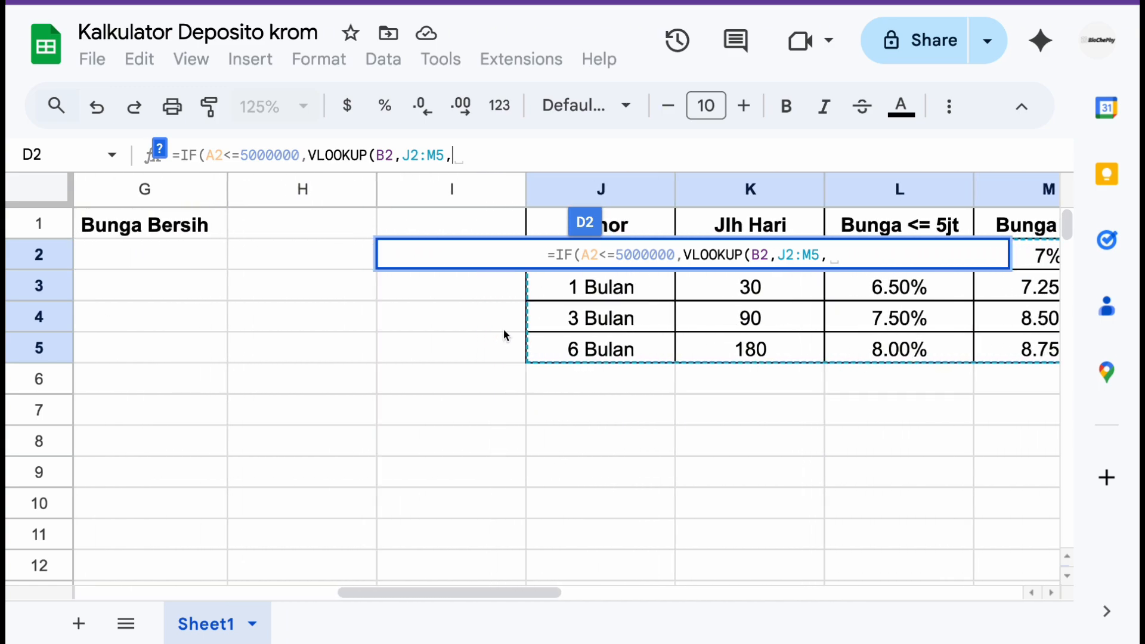
type("3")
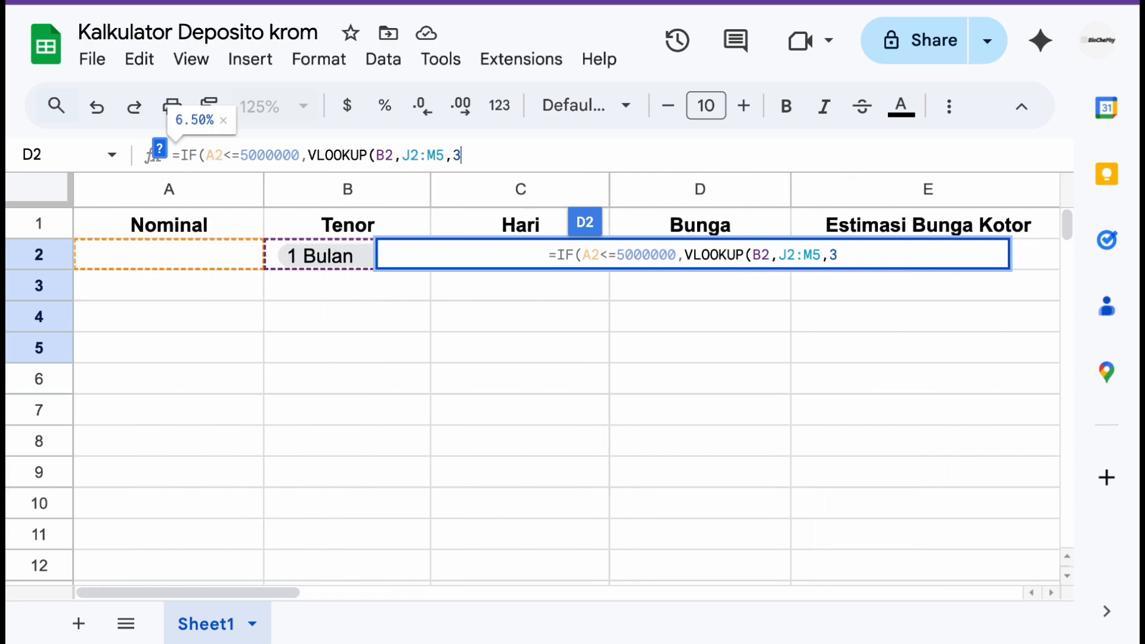
type(",")
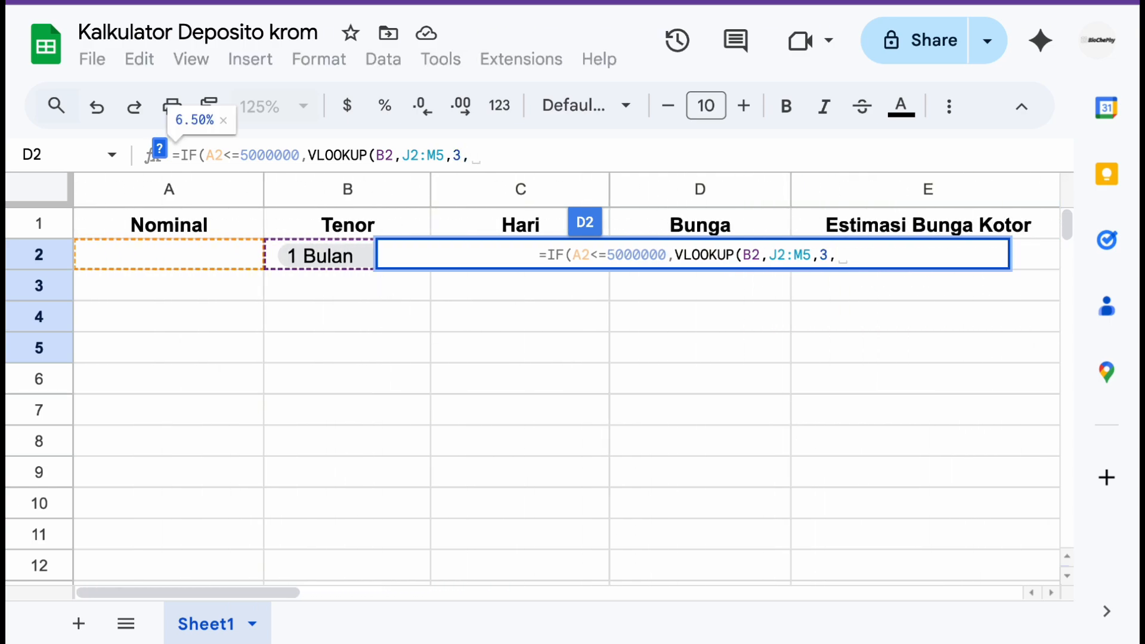
type("FAL")
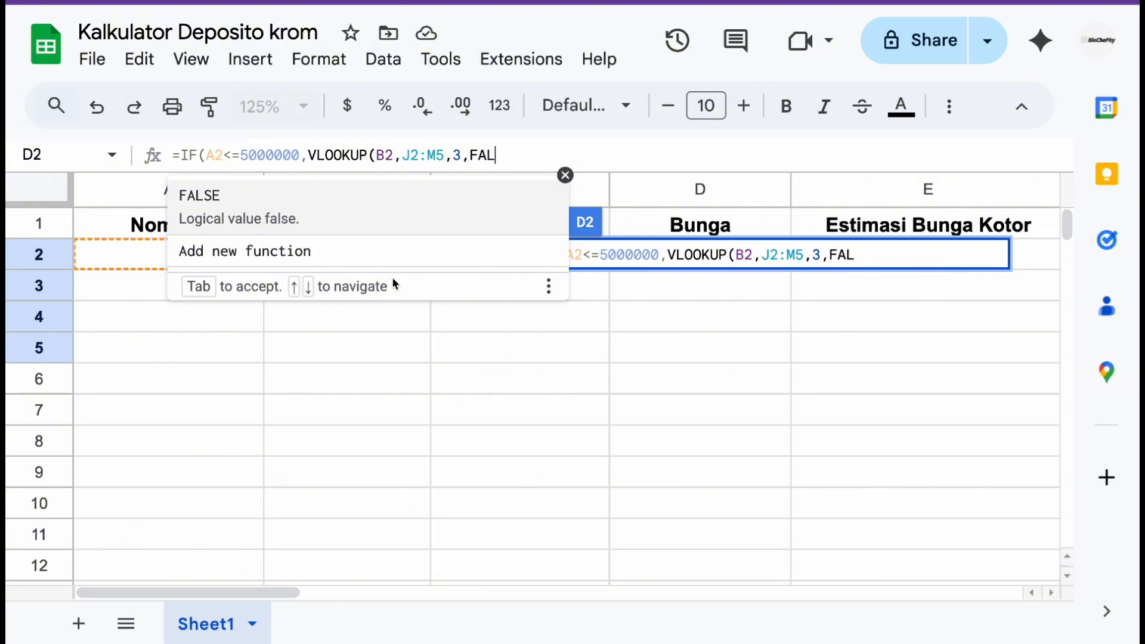
left_click(368, 210)
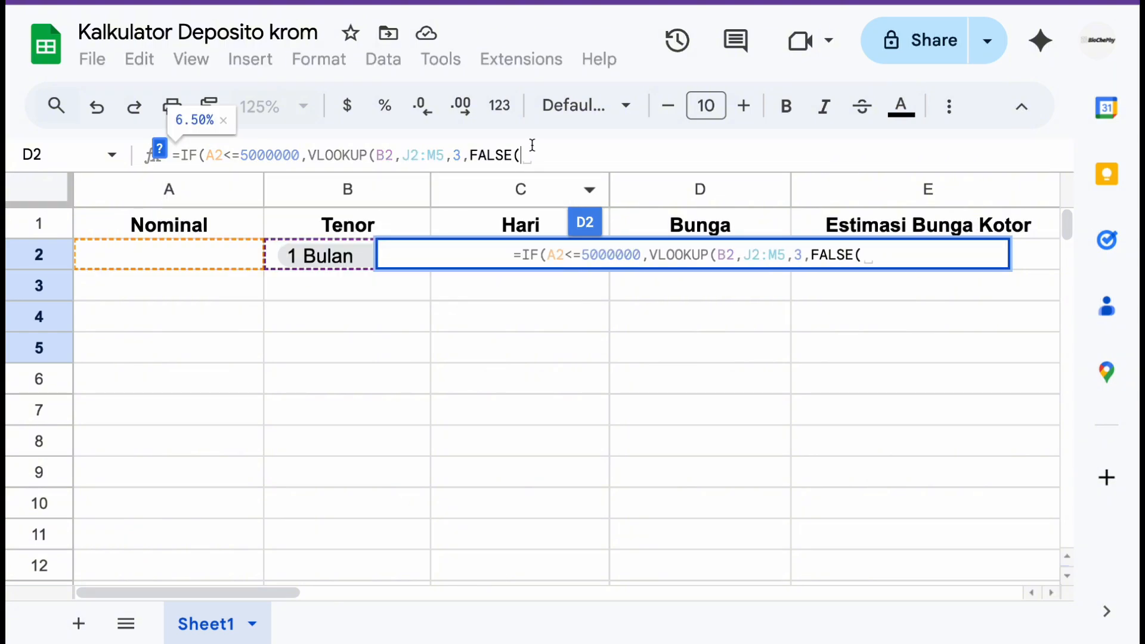
left_click(511, 154)
type(")")
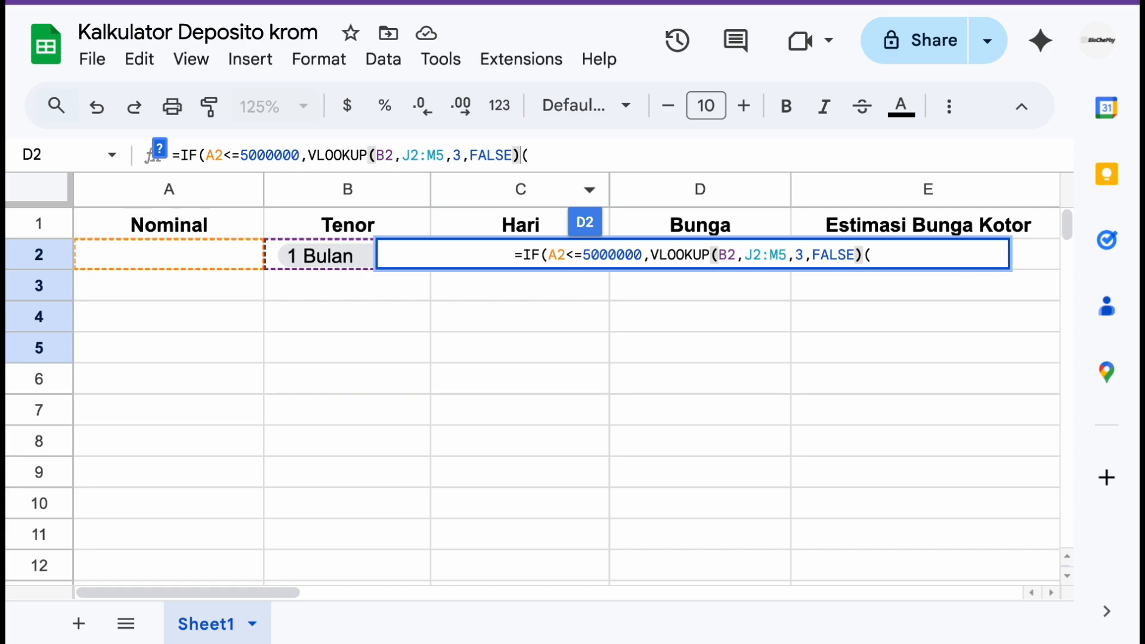
type(",")
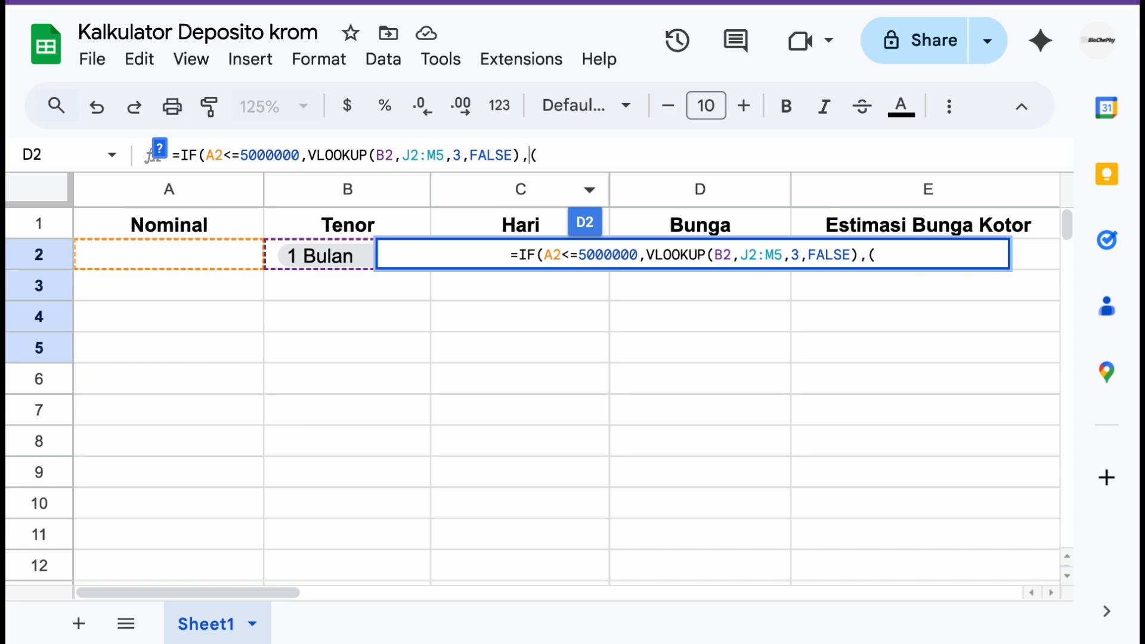
left_click(549, 156)
key("BackSpace")
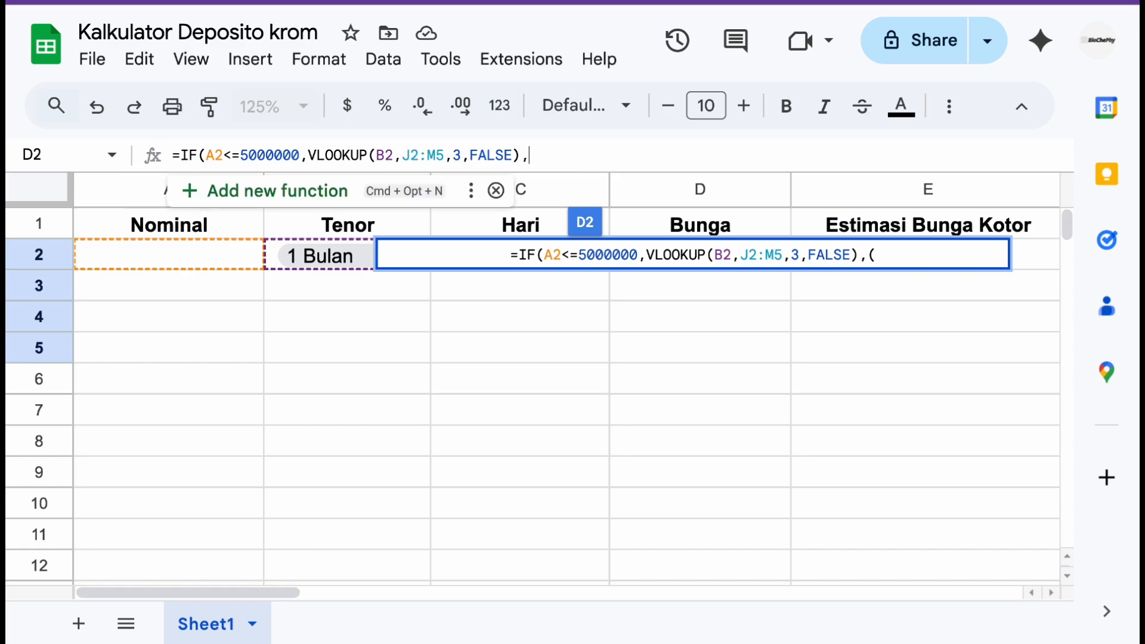
Nest a second VLOOKUP as the false-case value of the D2 formula, with Tenor cell B2 as its search key
type("VLOOKUP(")
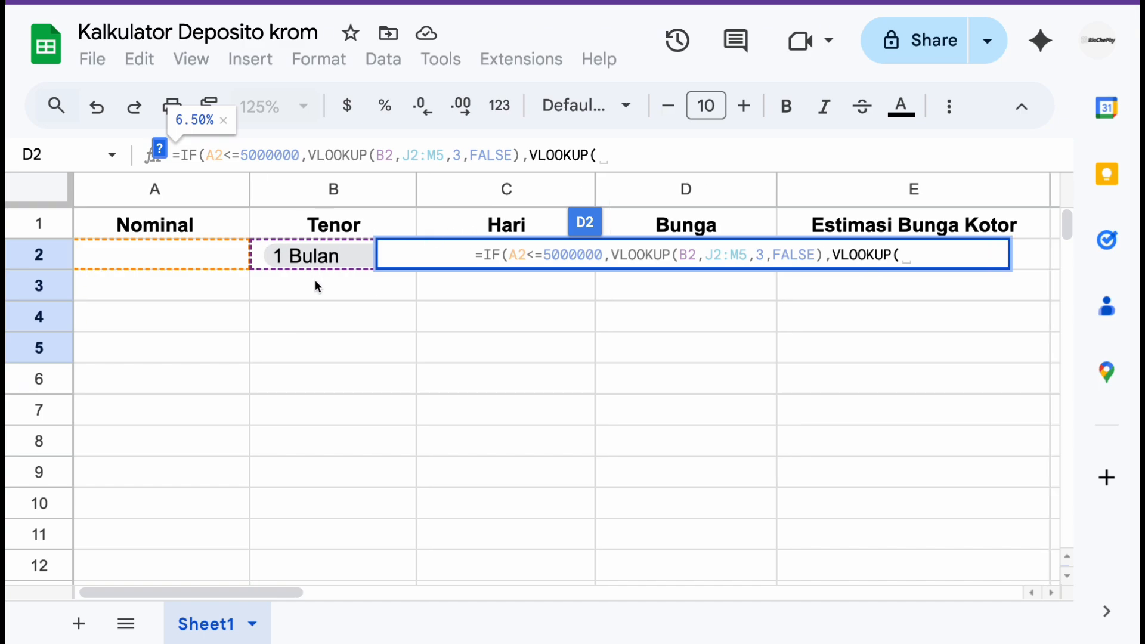
scroll(315, 280, "right", 2)
left_click(335, 266)
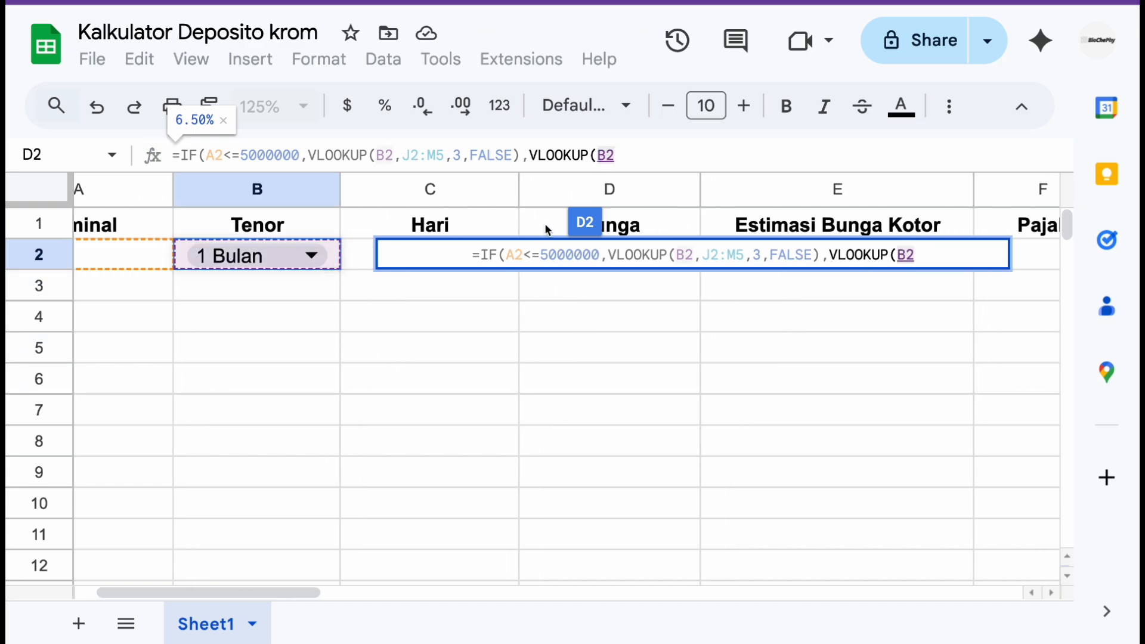
type(",")
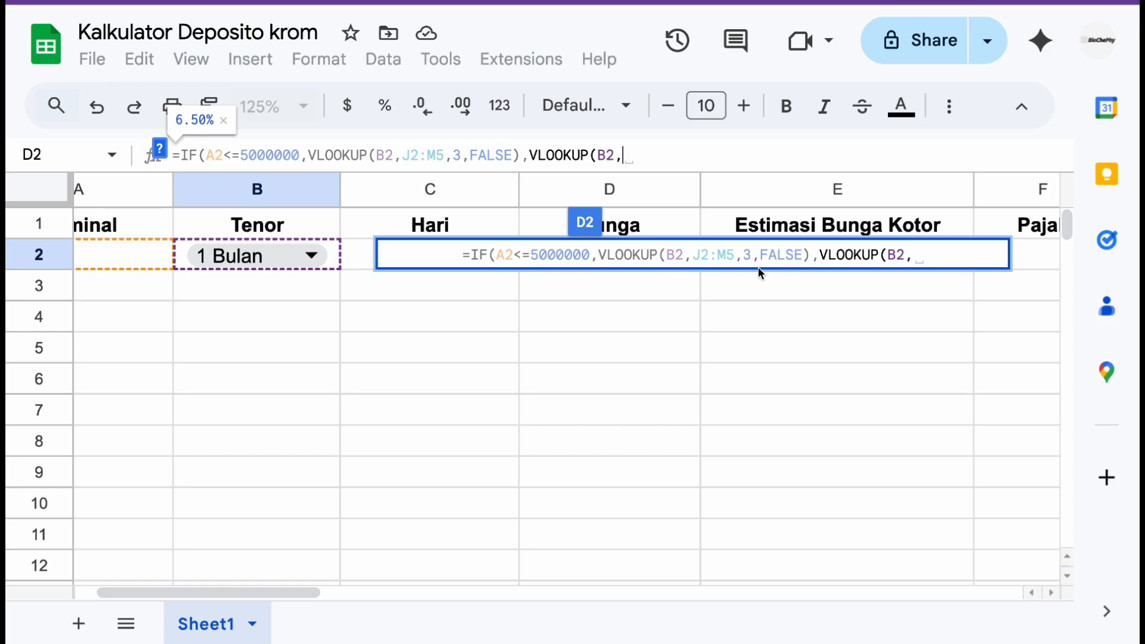
Set the rate table range J2:M5 as the lookup range of the second VLOOKUP in D2
scroll(899, 385, "right", 5)
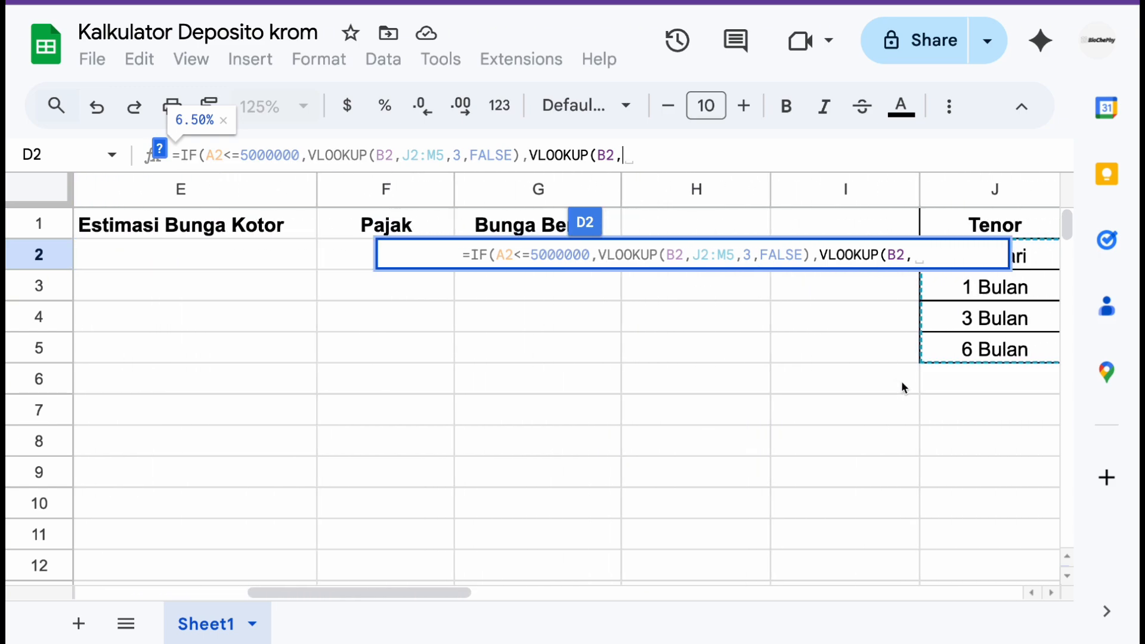
scroll(902, 383, "right", 3)
scroll(877, 332, "down", 1)
scroll(877, 332, "left", 2)
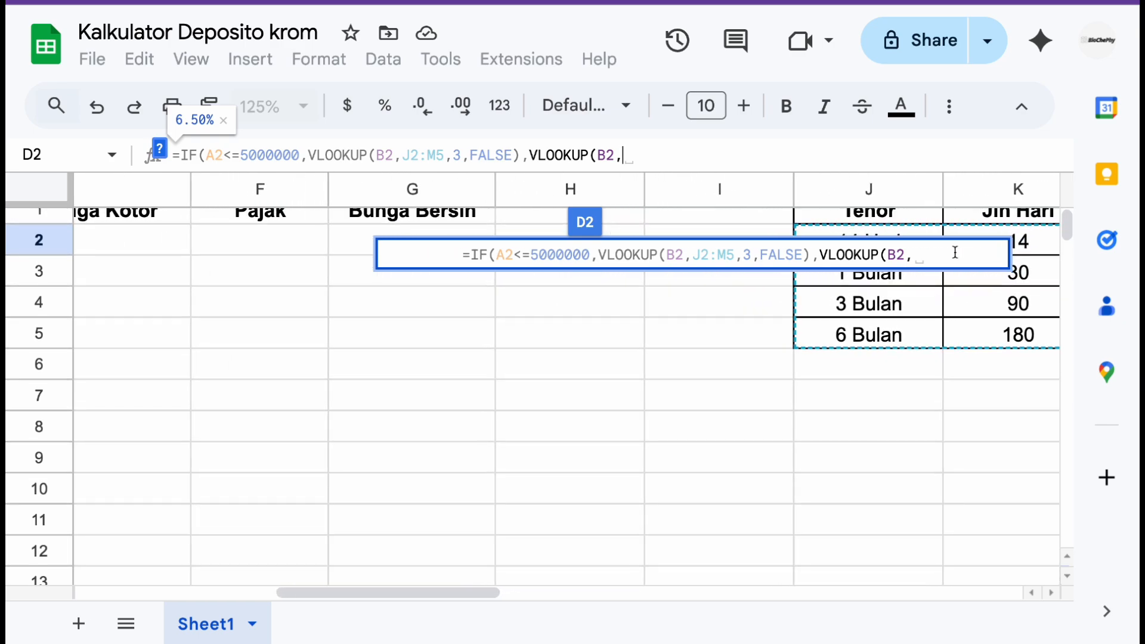
scroll(931, 242, "down", 1)
scroll(909, 235, "up", 1)
scroll(904, 229, "down", 1)
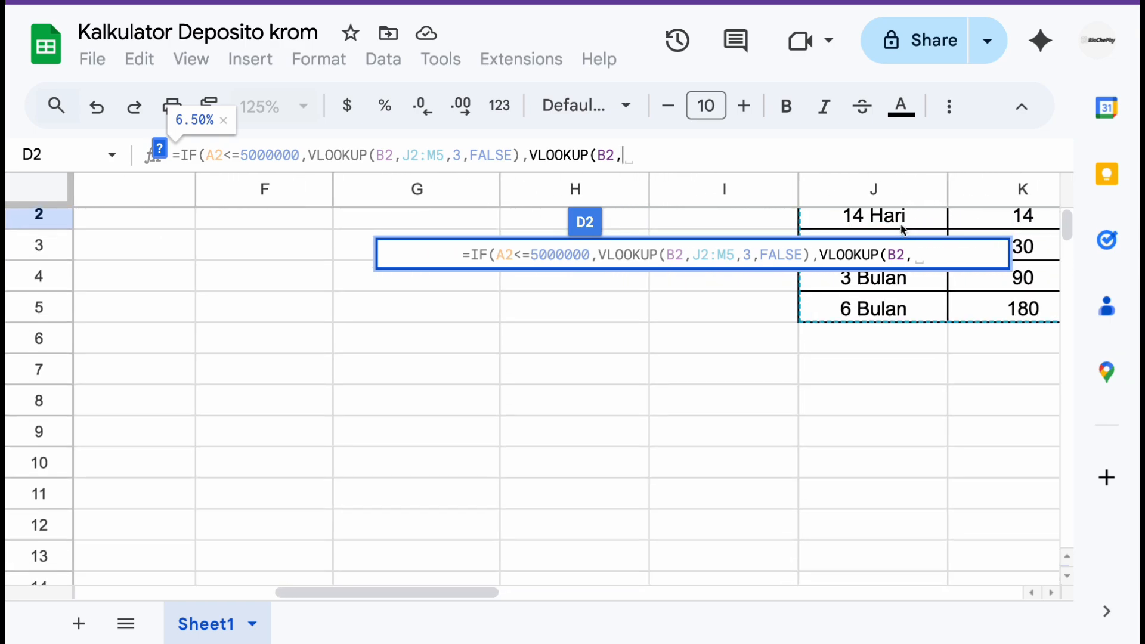
left_click_drag(906, 222, 1008, 344)
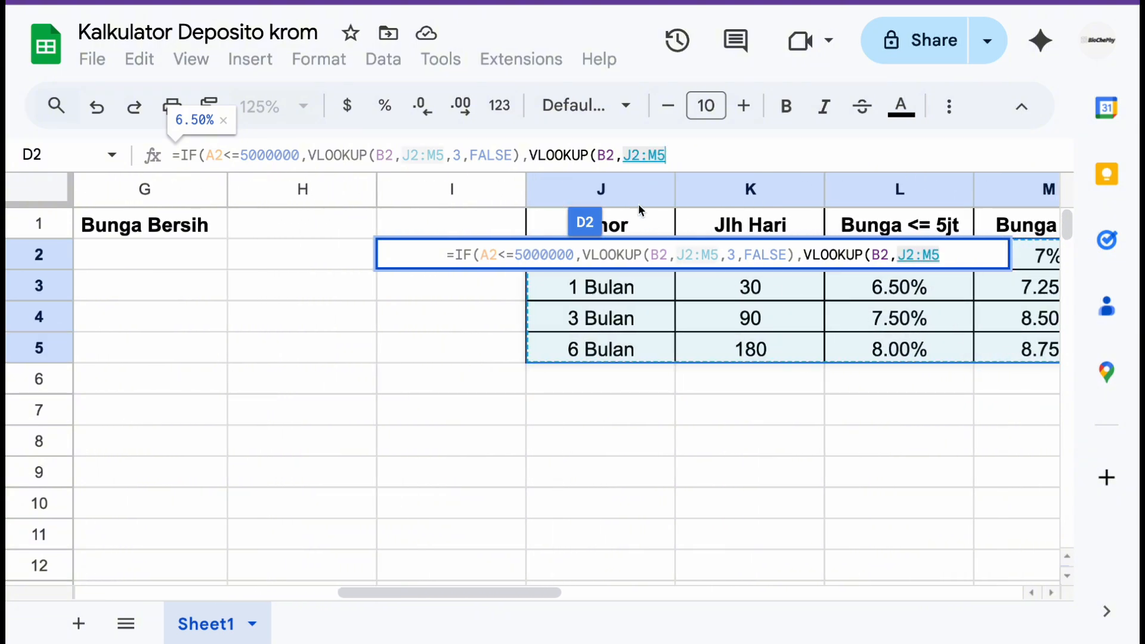
scroll(540, 345, "left", 10)
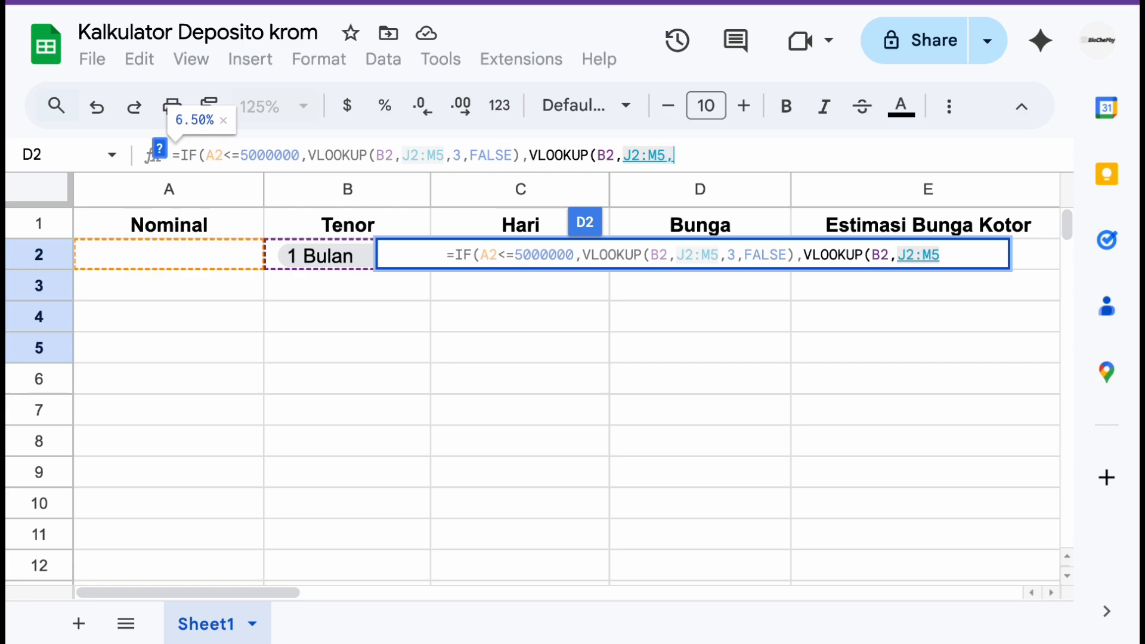
type(", ")
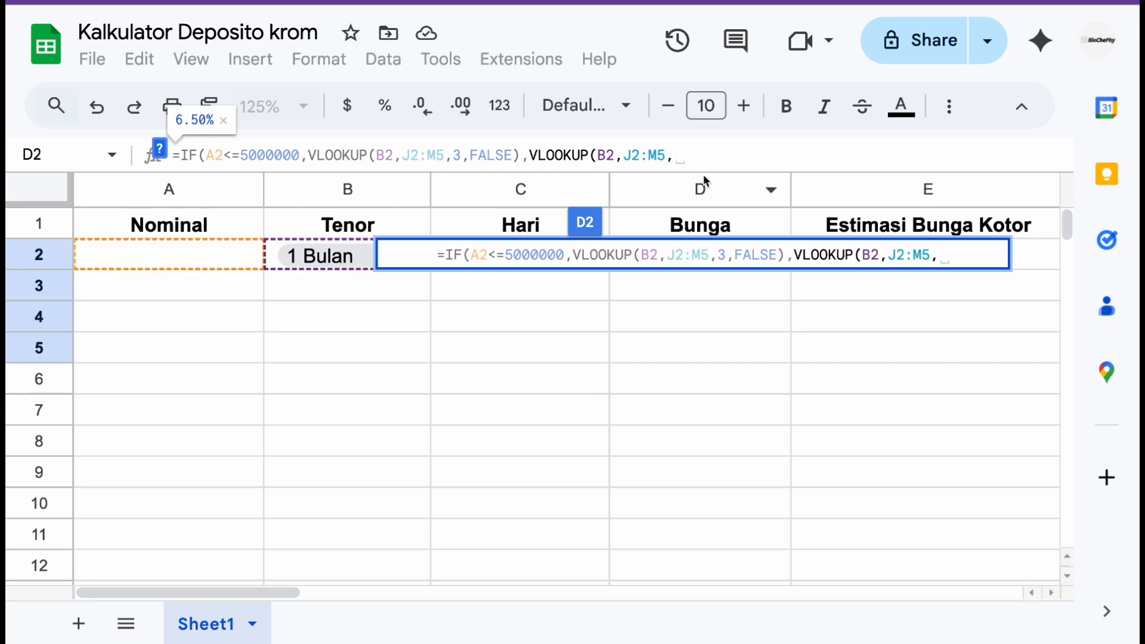
Complete the second VLOOKUP with column index 4 and FALSE, close the IF function, and commit the D2 formula
type("4")
scroll(922, 367, "right", 10)
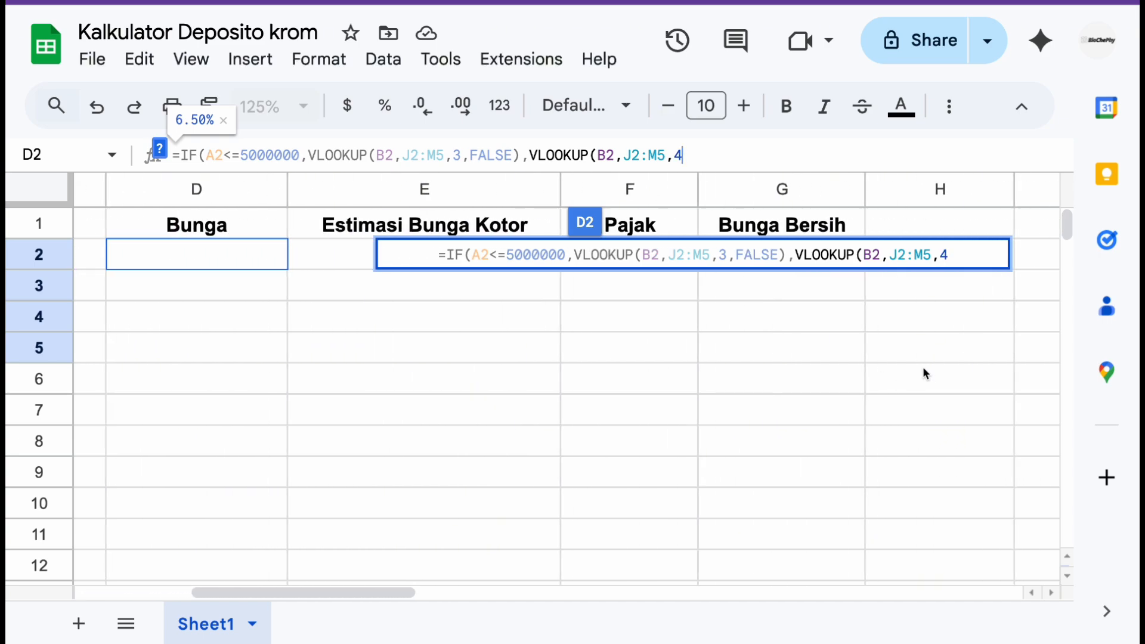
scroll(877, 317, "left", 3)
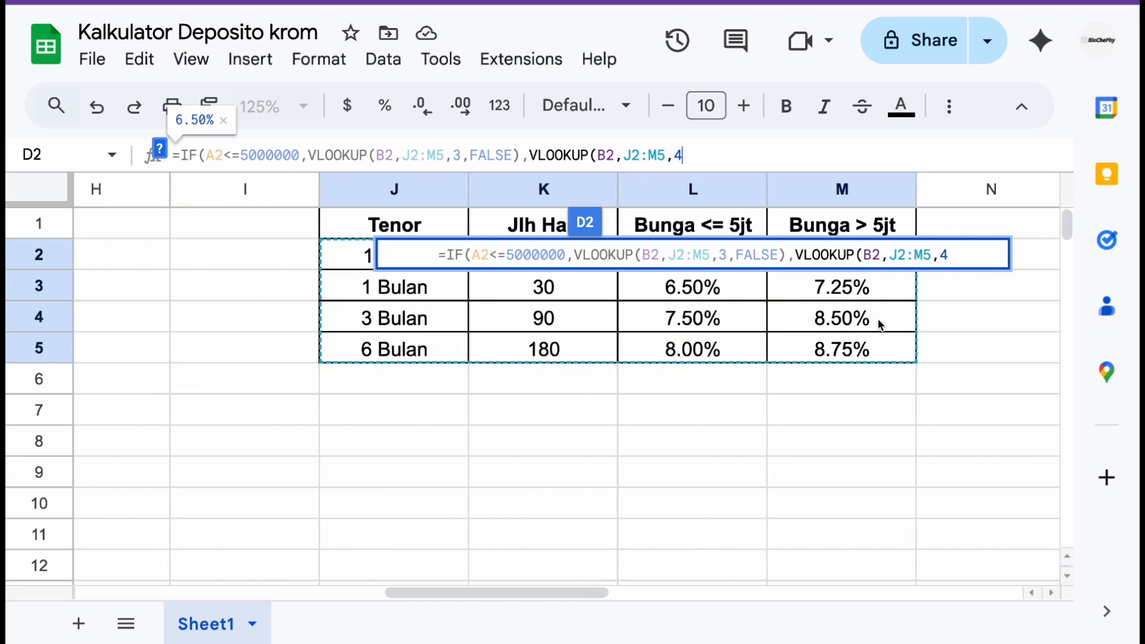
scroll(878, 322, "left", 10)
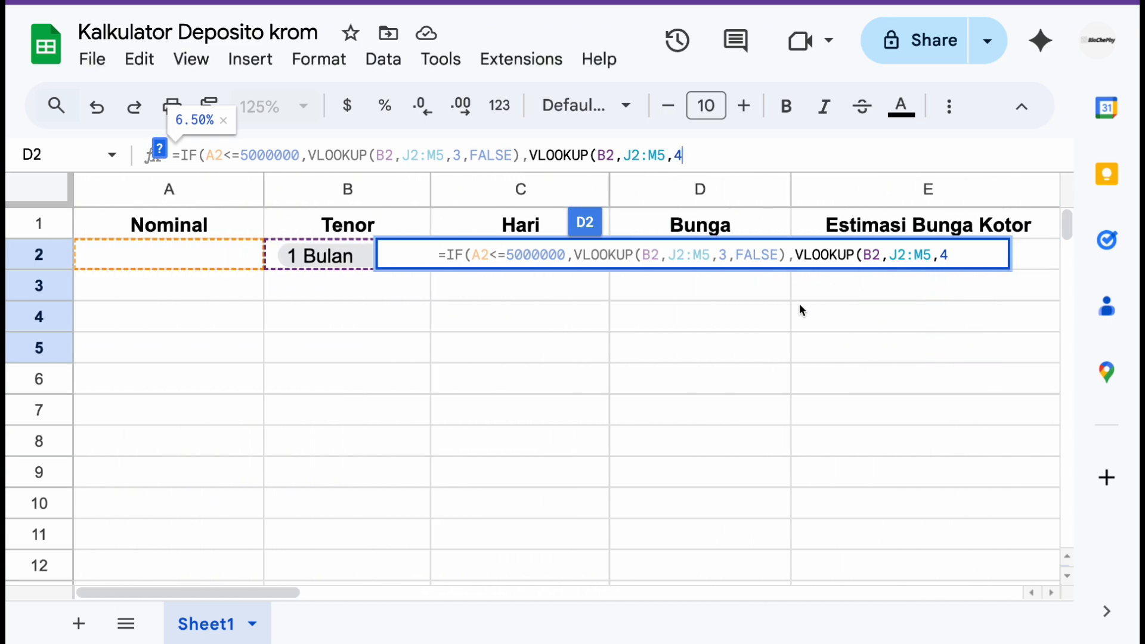
type(",")
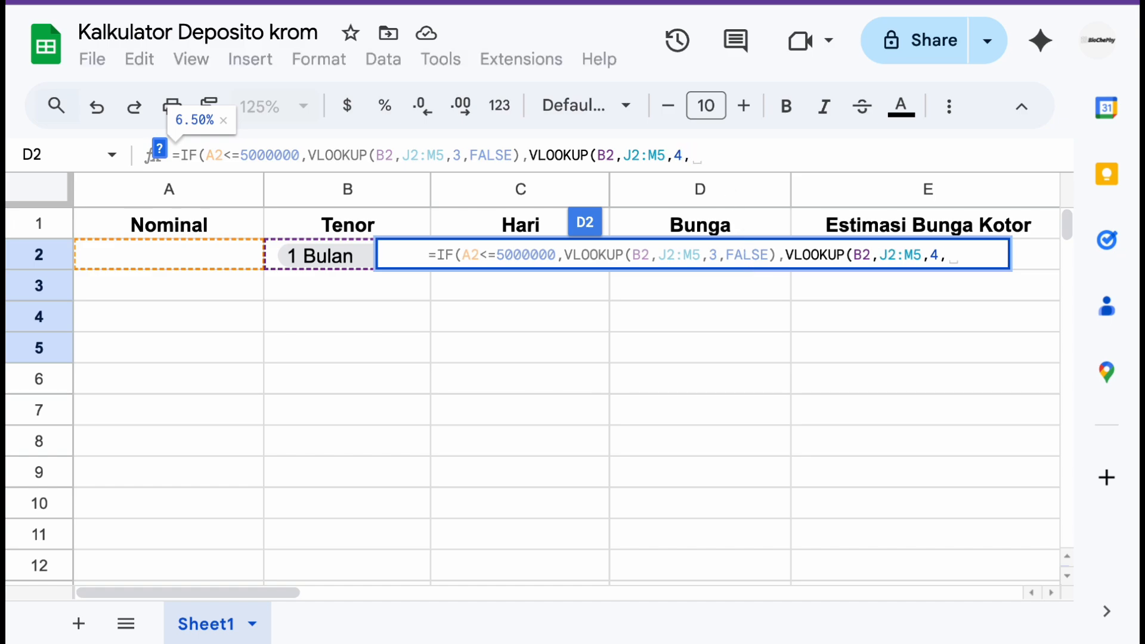
type("FAL")
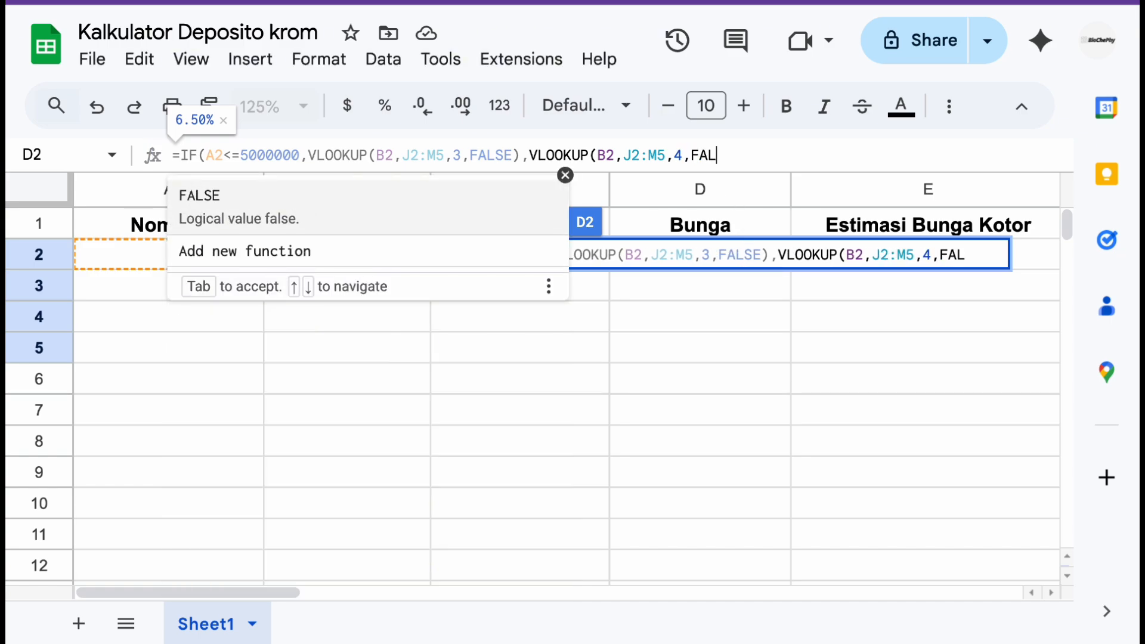
key("Tab")
key("BackSpace")
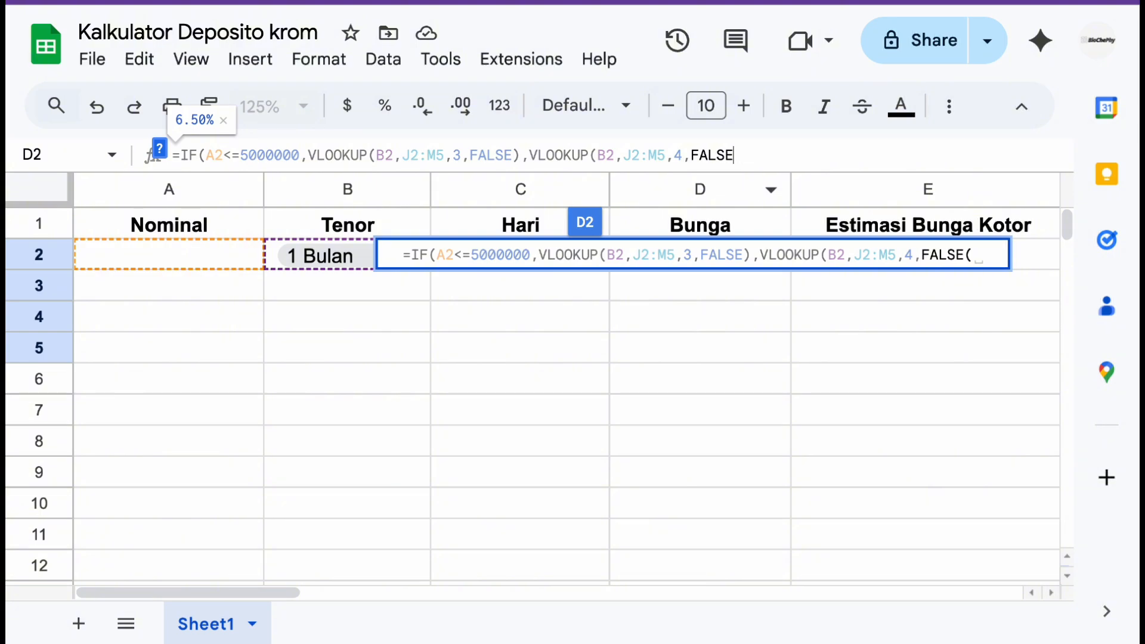
type(")")
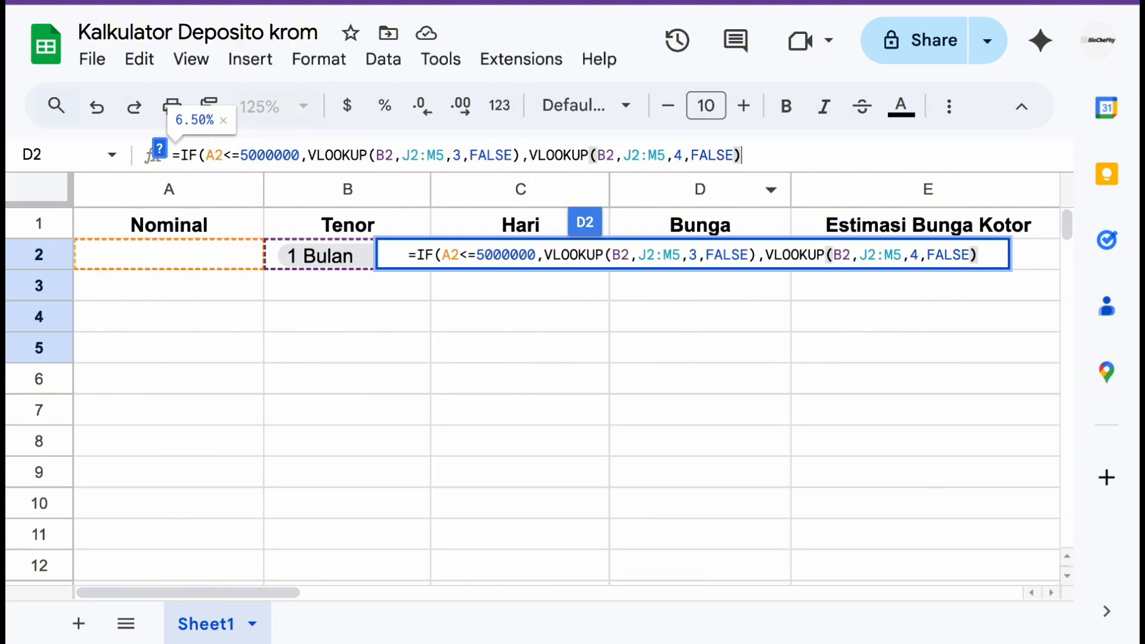
type(")")
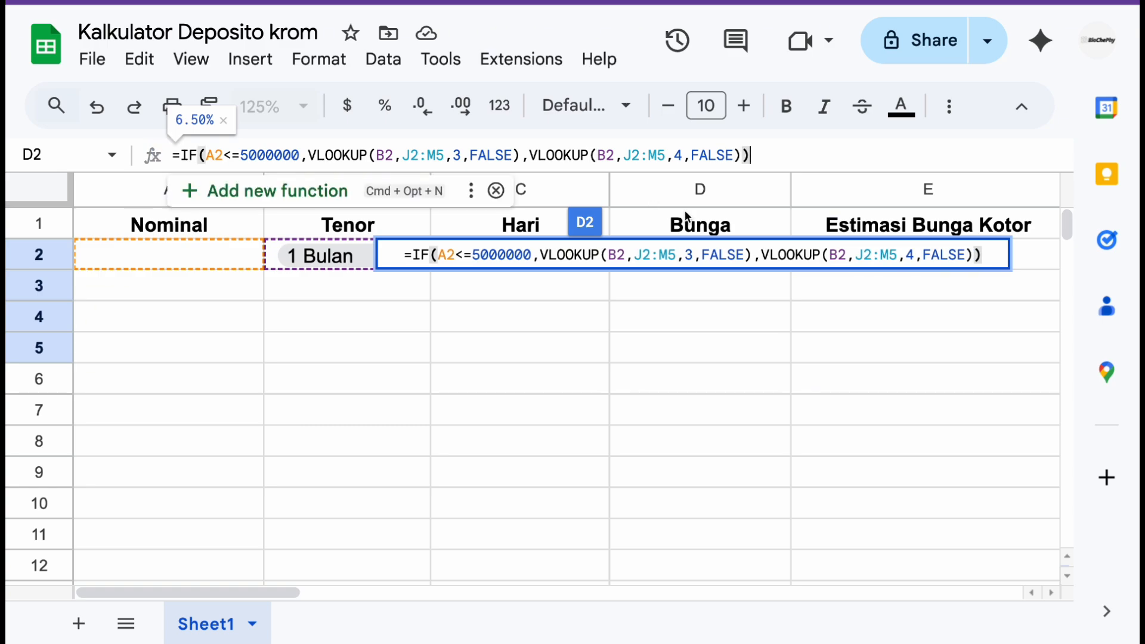
key("Return")
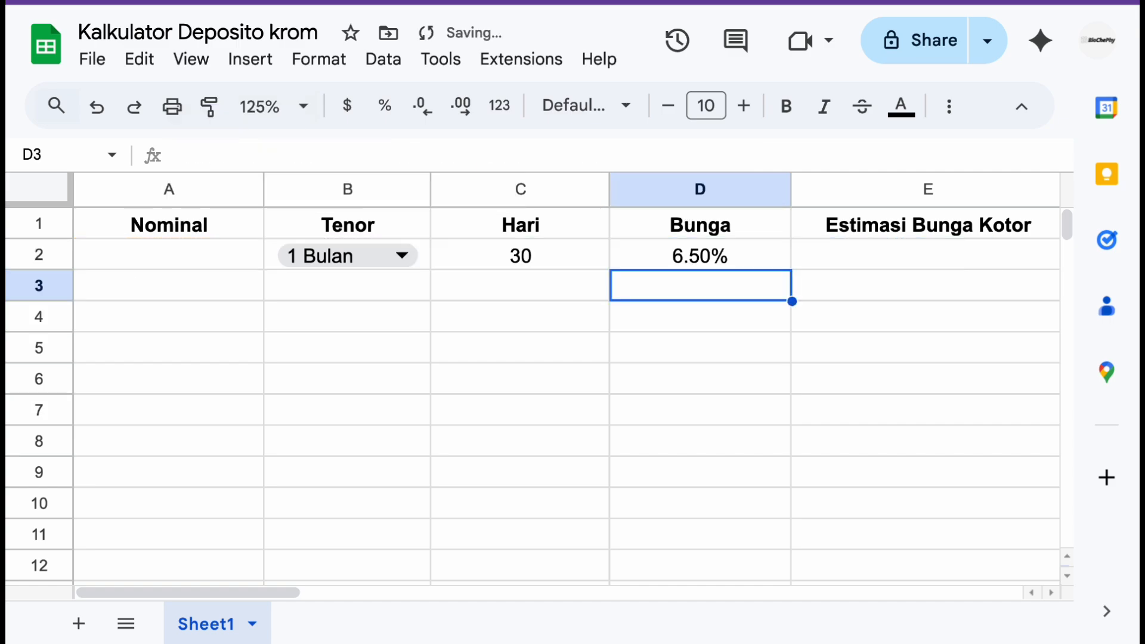
Enter 0 as the Nominal amount in A2
left_click(498, 354)
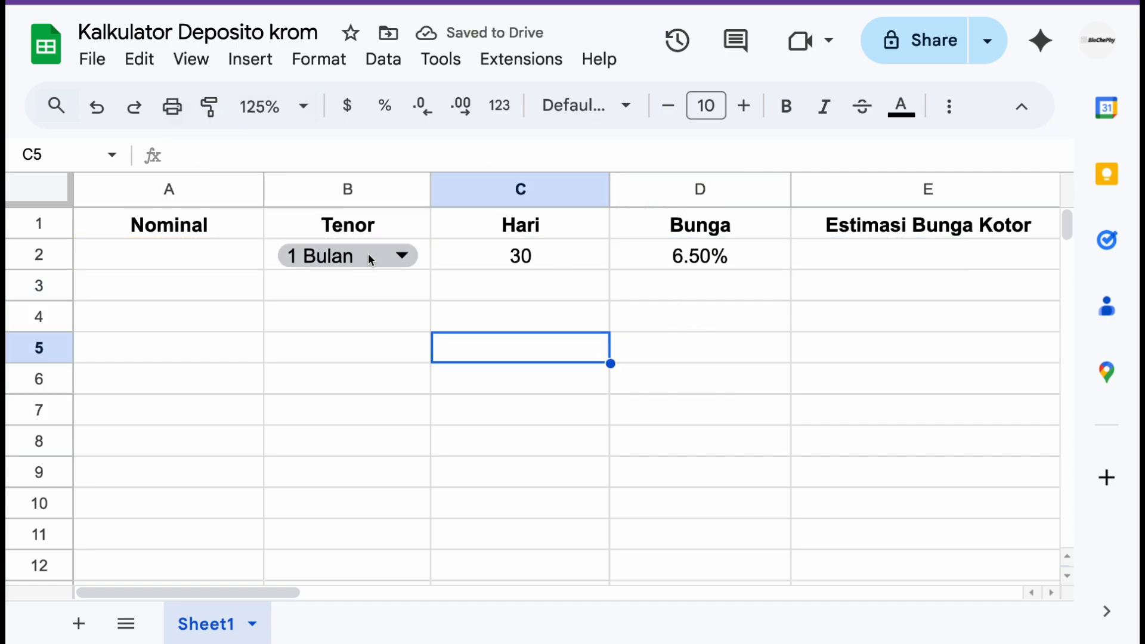
left_click(172, 257)
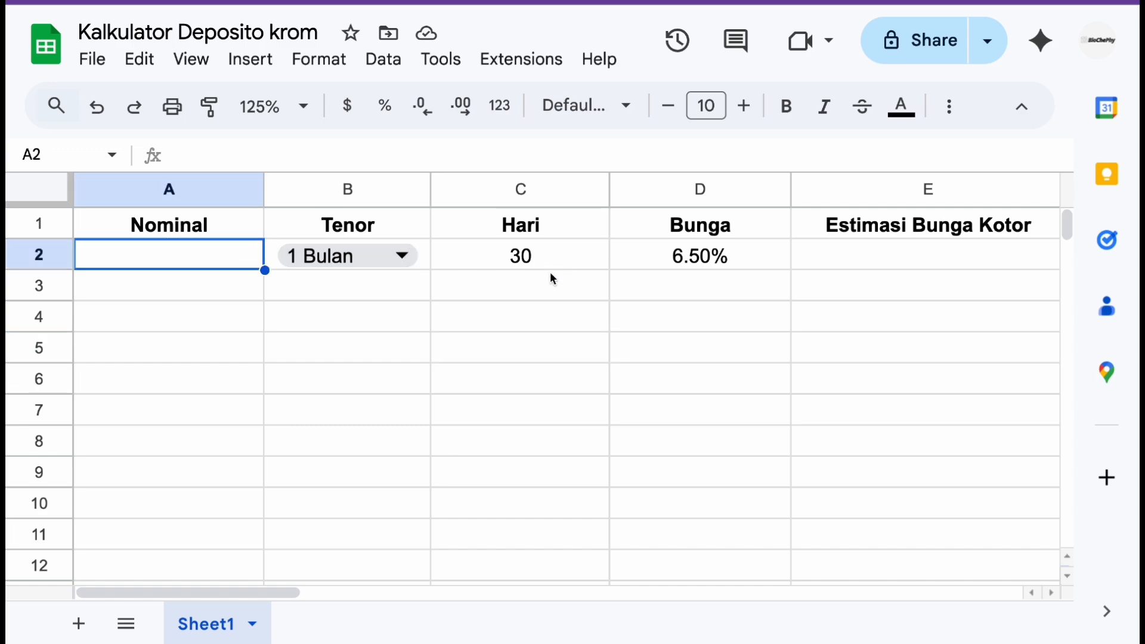
type("0")
key("Return")
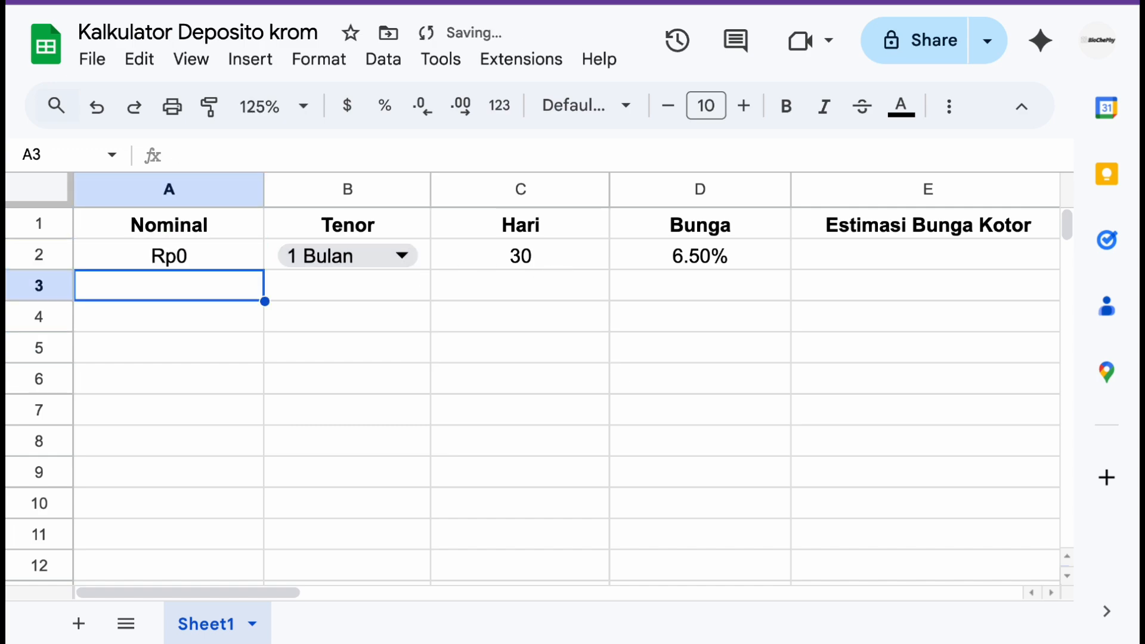
left_click(242, 264)
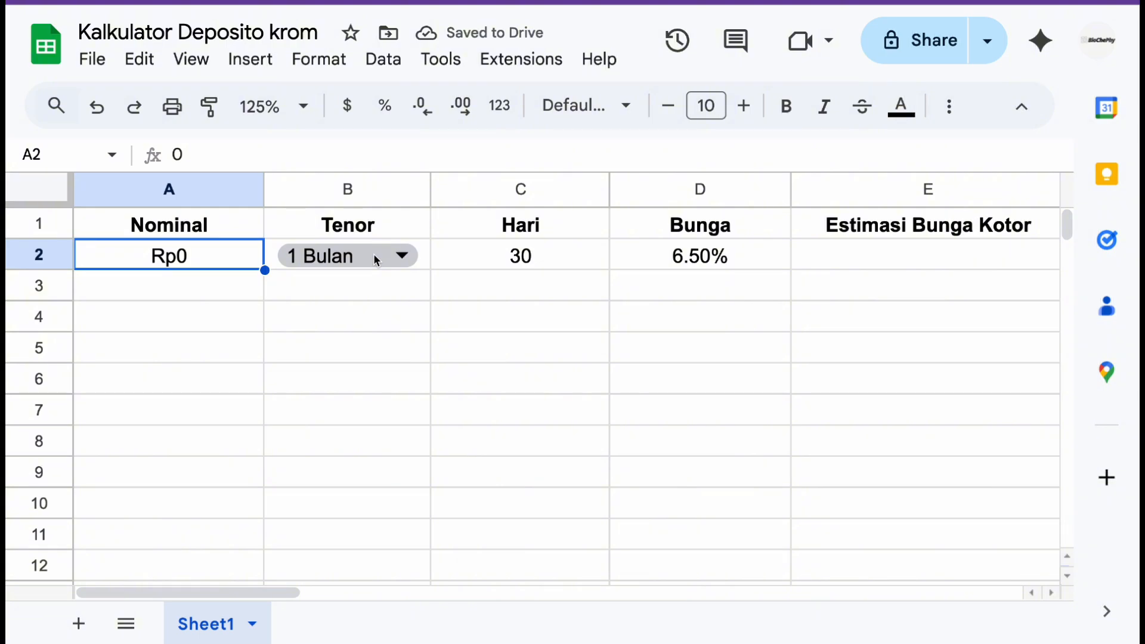
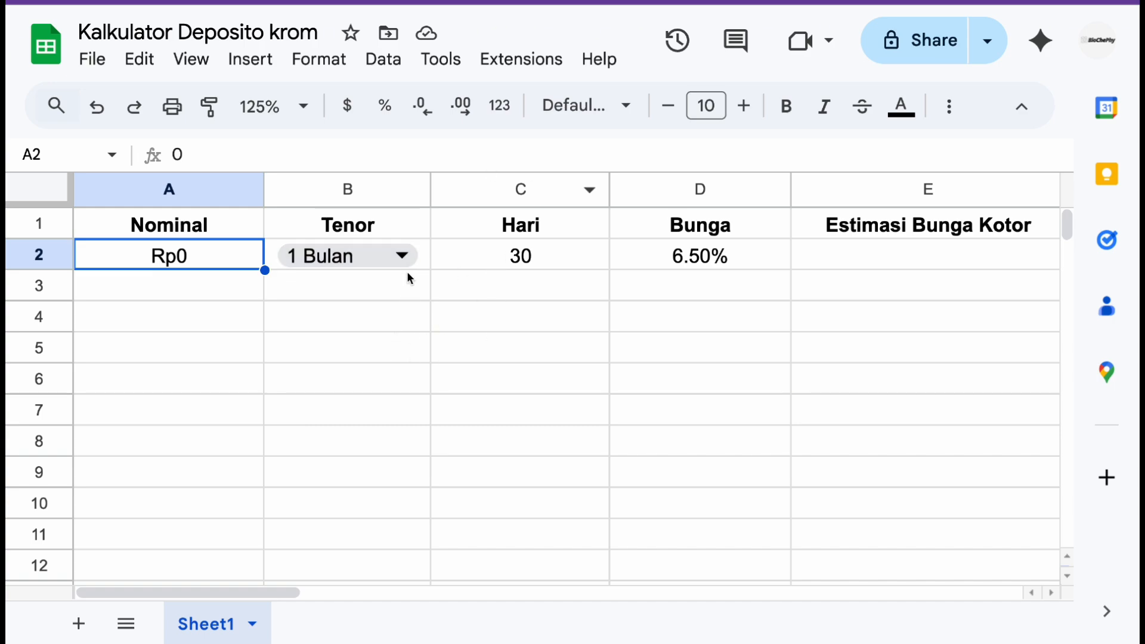
Test the Hari and Bunga formulas by switching the Tenor in B2 to 3 Bulan and to 14 Hari
left_click(402, 255)
left_click(675, 258)
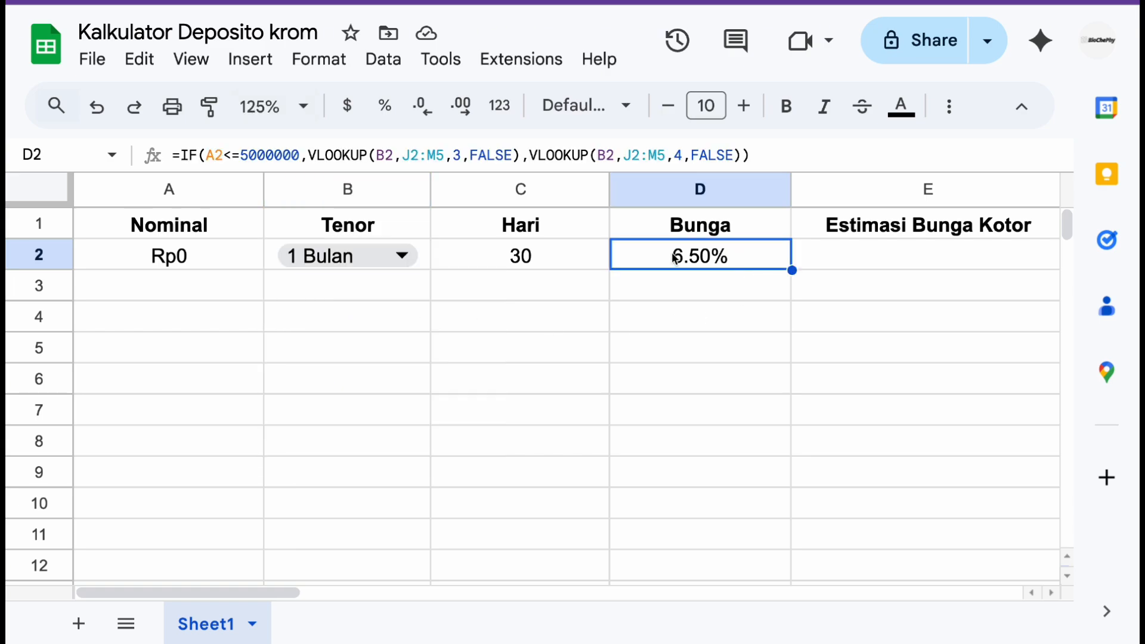
left_click(520, 296)
left_click(519, 263)
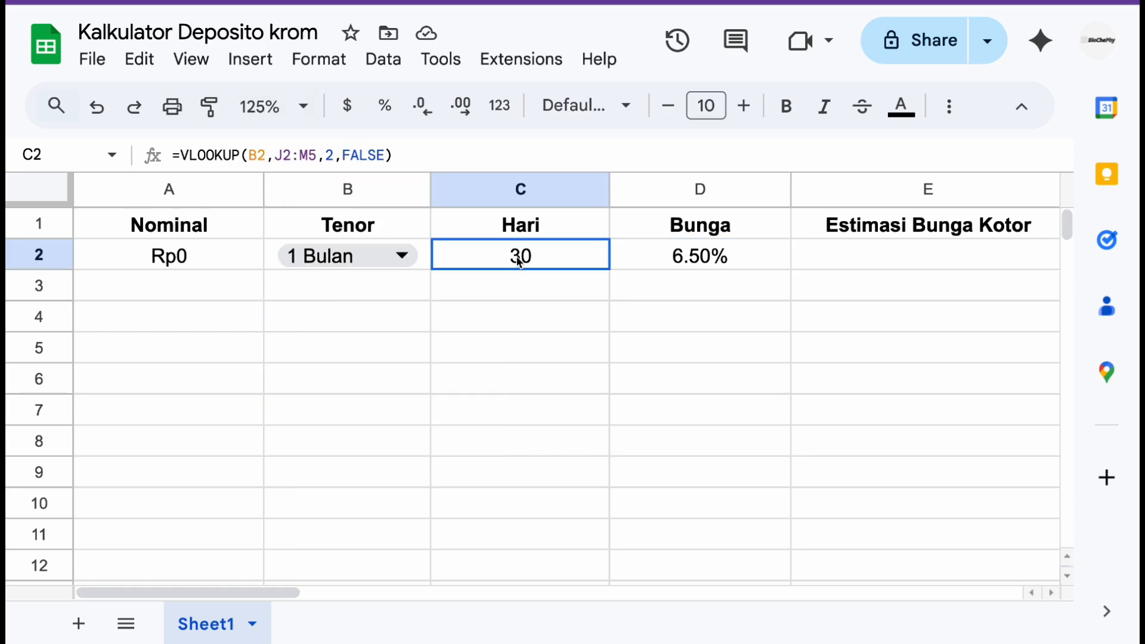
left_click(398, 257)
left_click(315, 367)
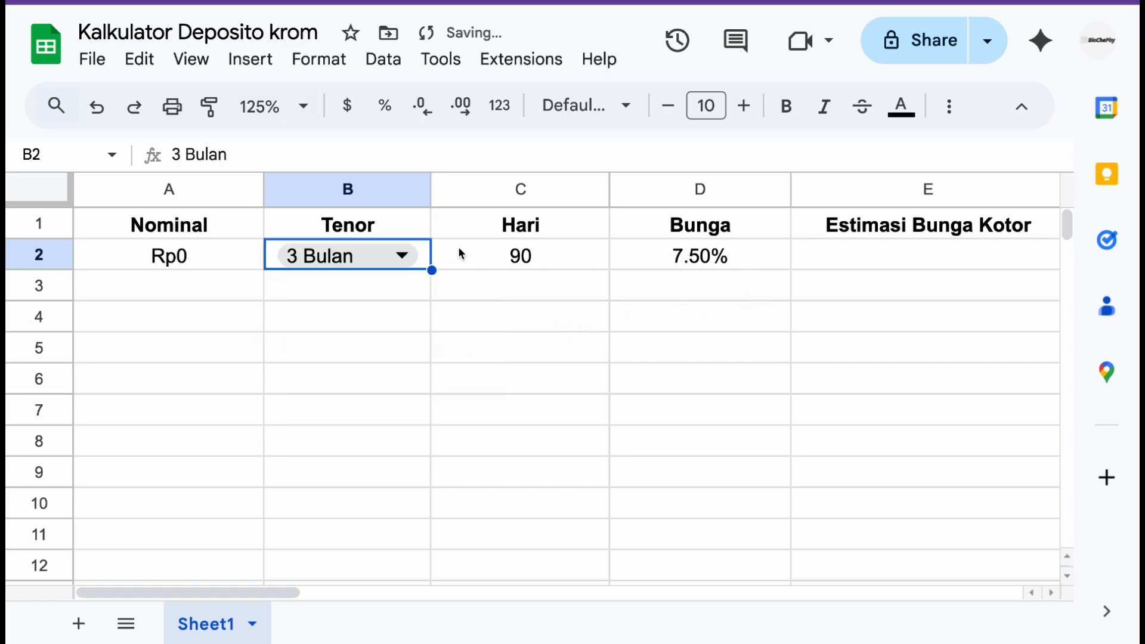
left_click(400, 256)
left_click(324, 292)
Set the Nominal amount in A2 to 5000001
left_click(217, 259)
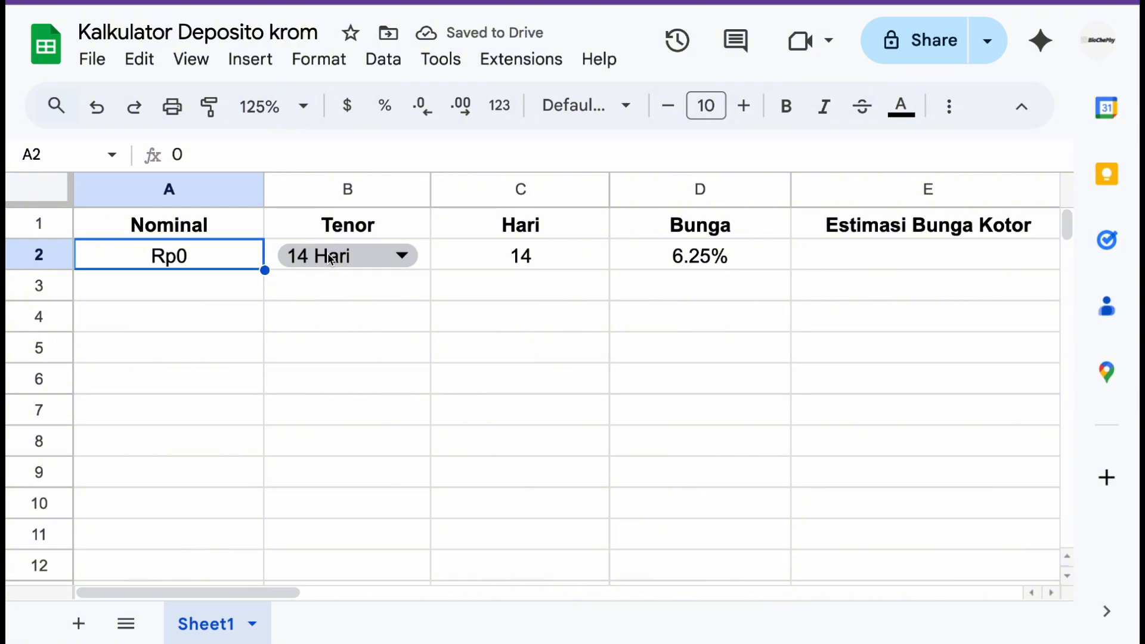
type("500")
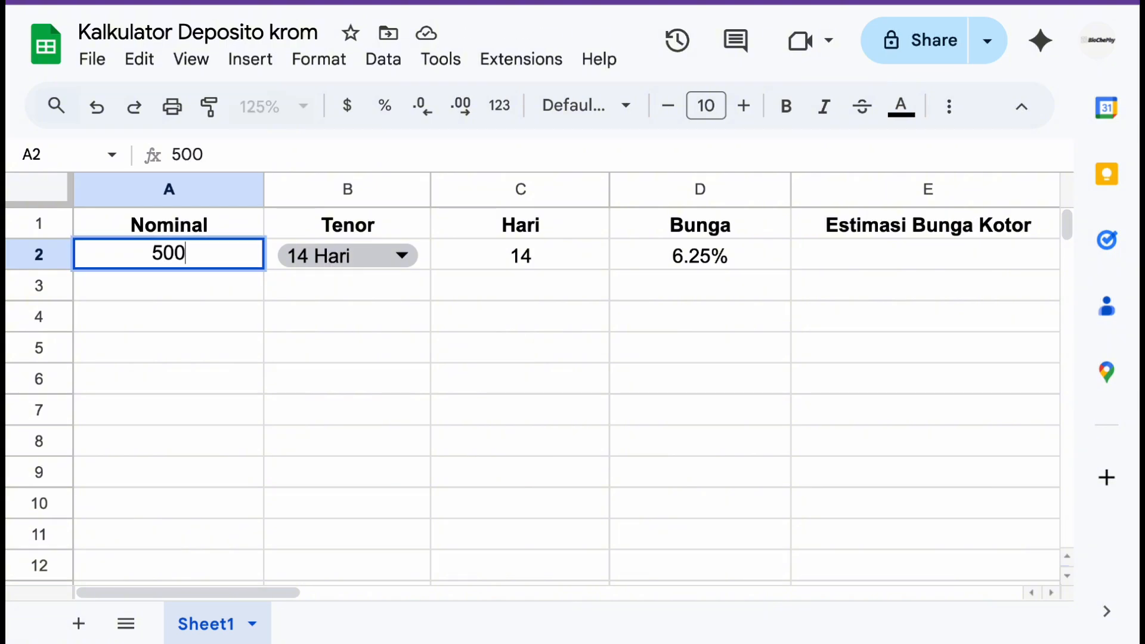
type("0001")
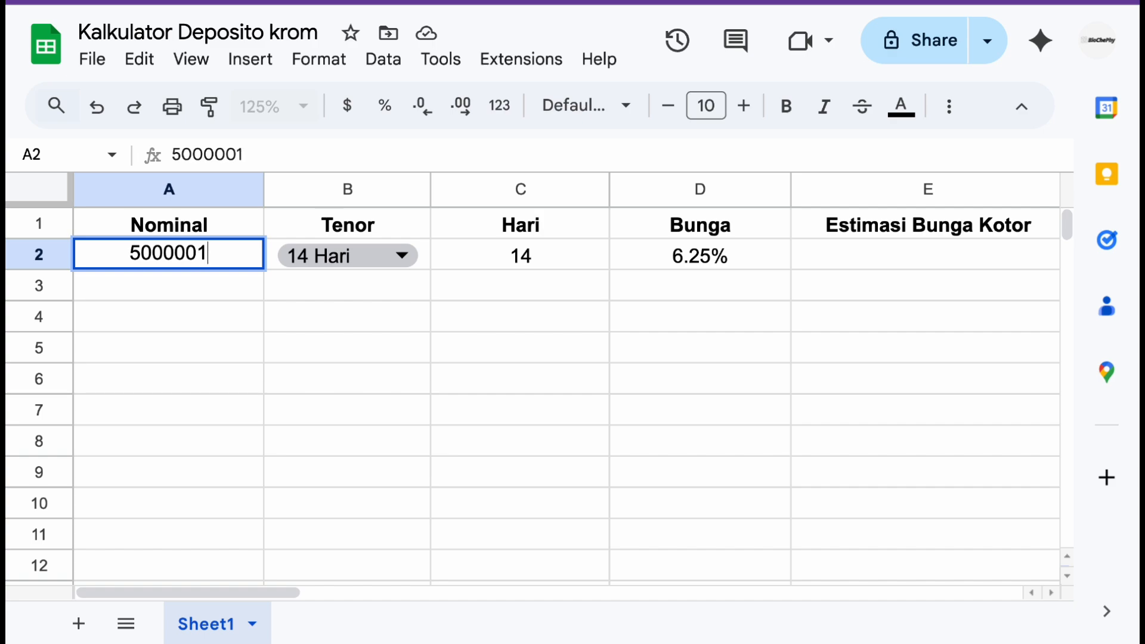
key("Return")
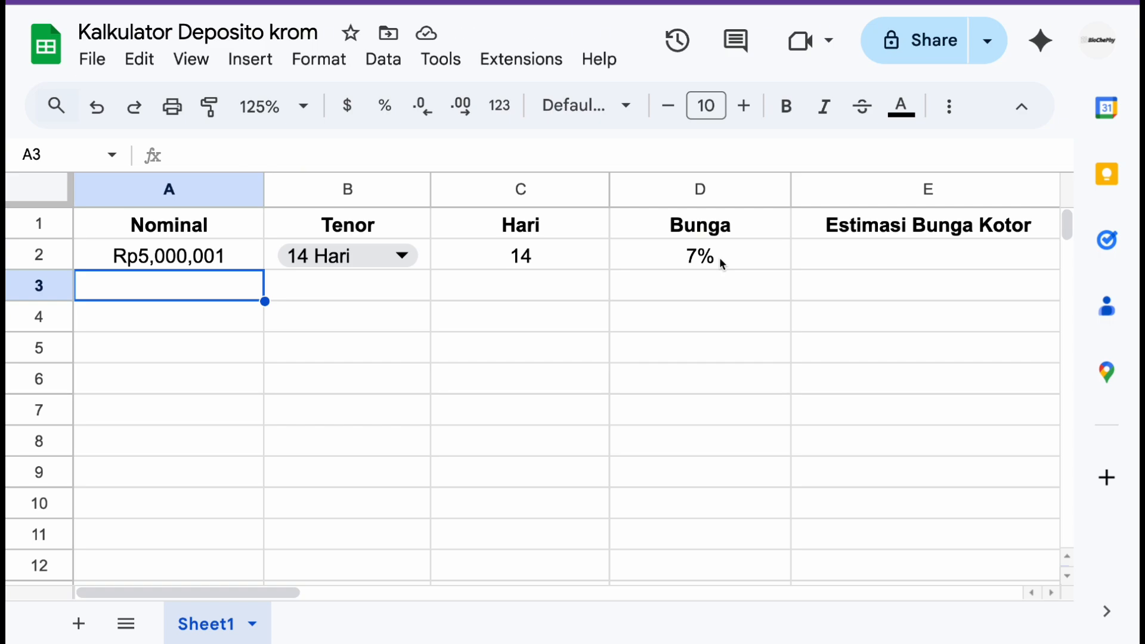
Test the higher-deposit rates by switching the Tenor in B2 to 1 Bulan, ending on 3 Bulan
left_click(376, 262)
left_click(325, 339)
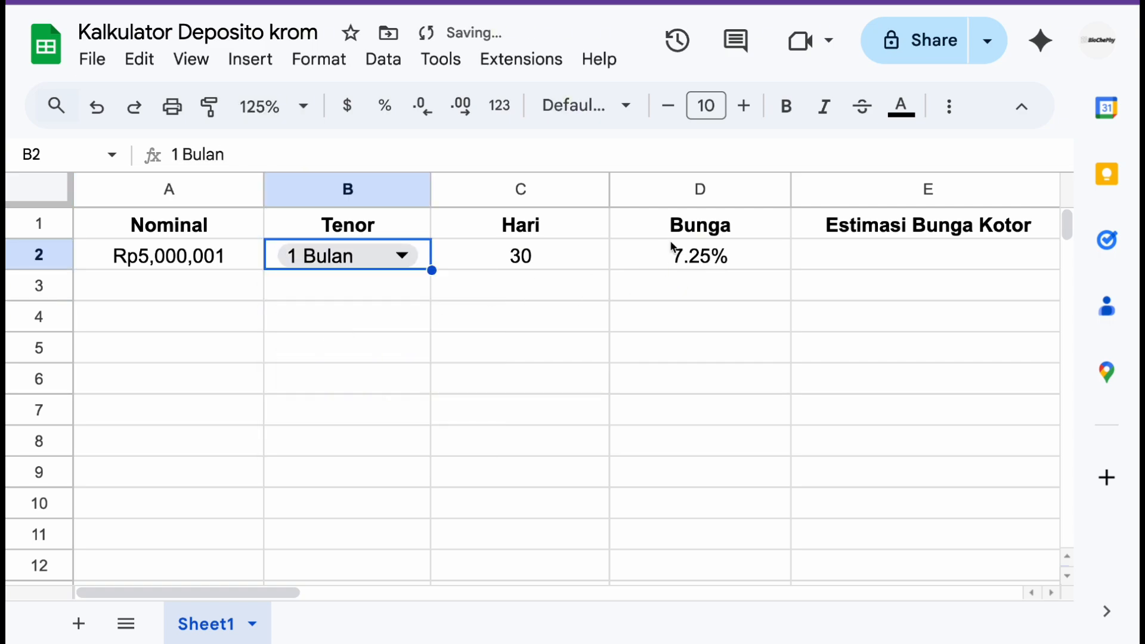
left_click(392, 256)
left_click(323, 369)
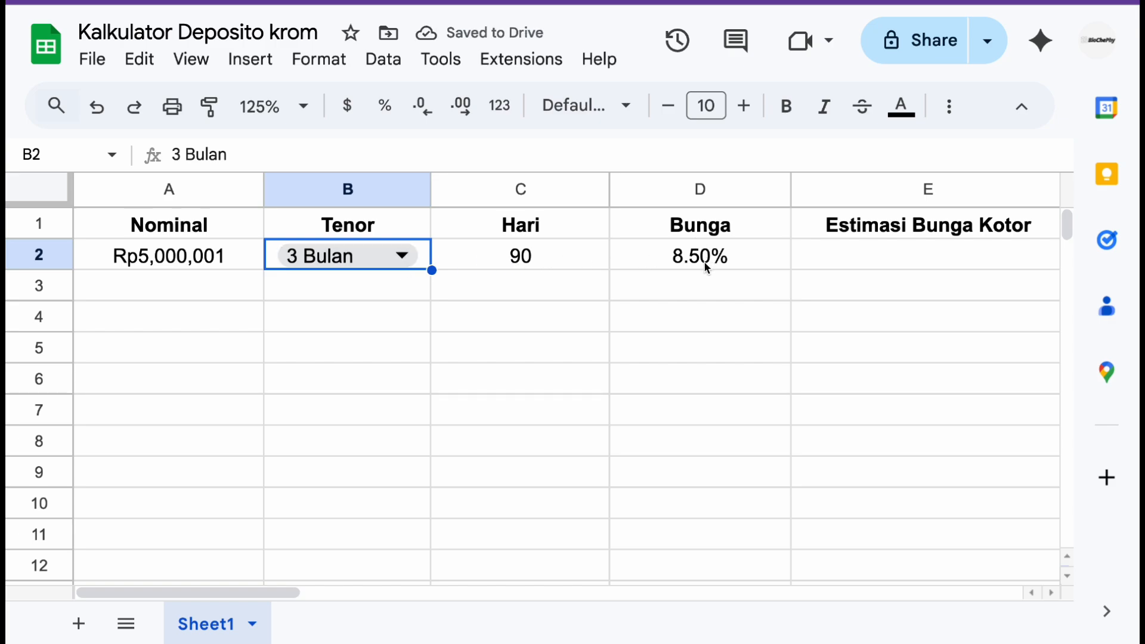
left_click(620, 330)
Begin the Estimasi Bunga Kotor formula in E2 with Nominal cell A2 followed by a multiplication sign
scroll(682, 332, "right", 5)
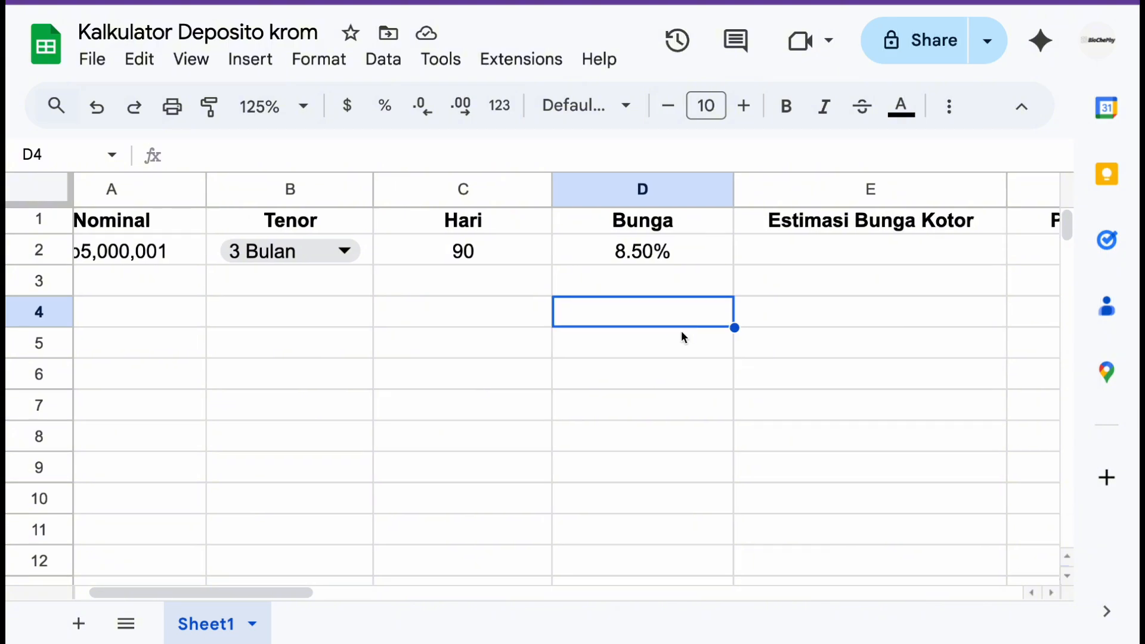
left_click(716, 258)
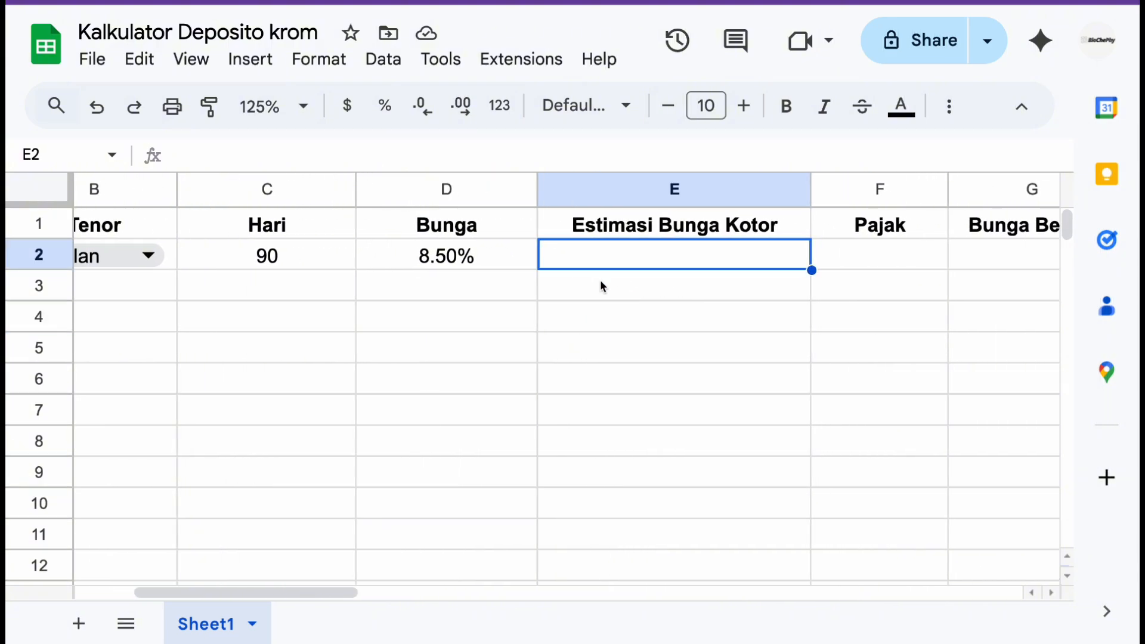
left_click(492, 259)
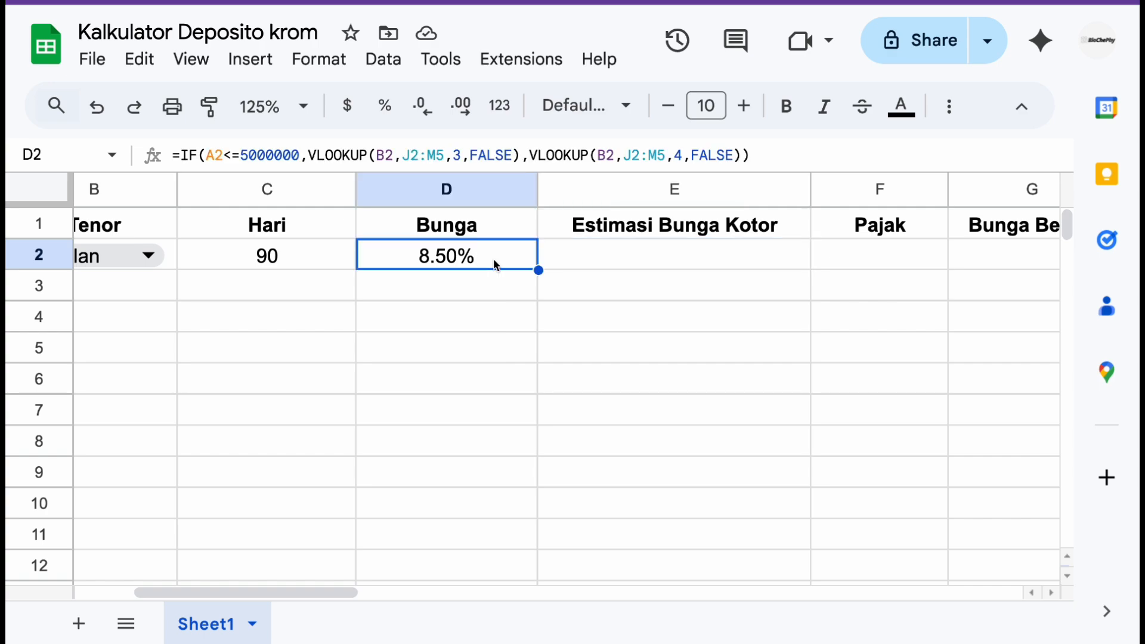
left_click(667, 245)
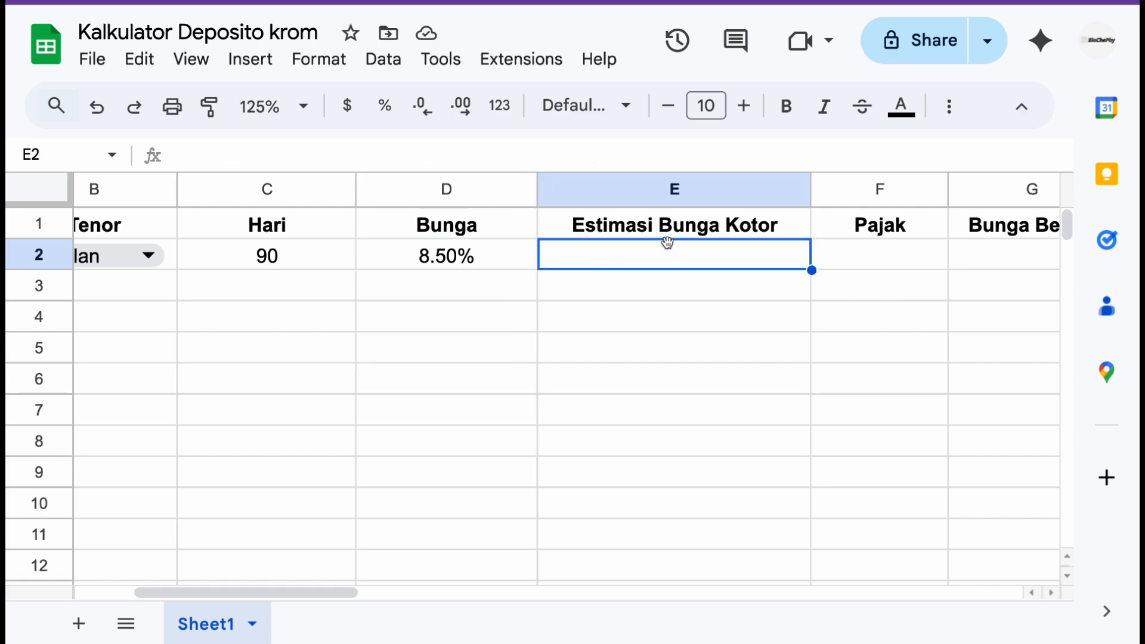
scroll(662, 272, "left", 1)
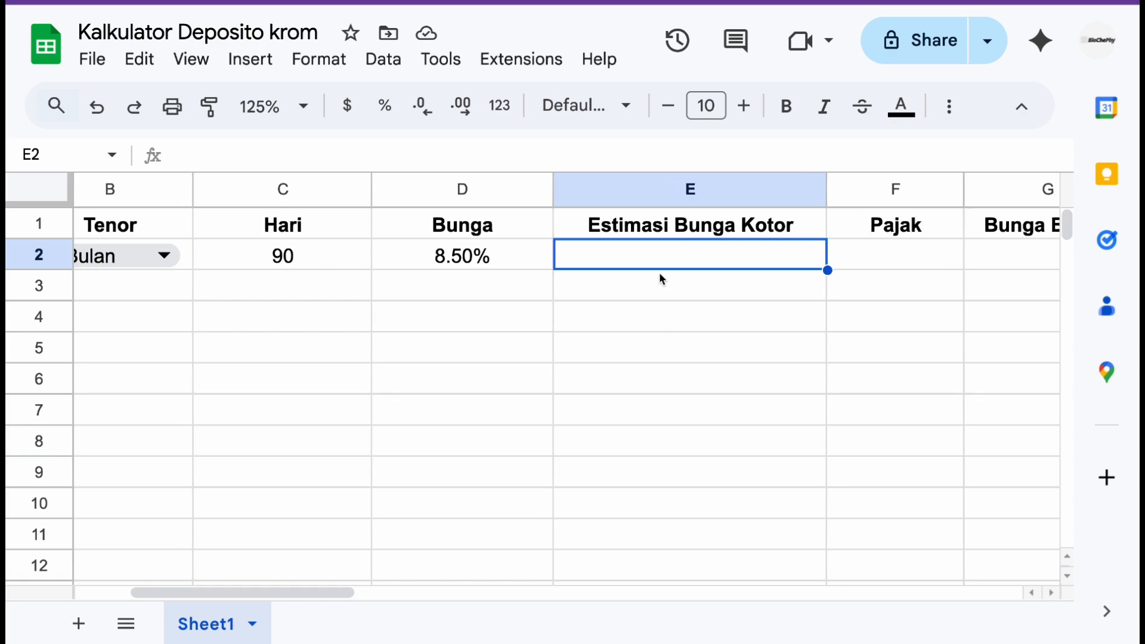
left_click(678, 258)
left_click(661, 159)
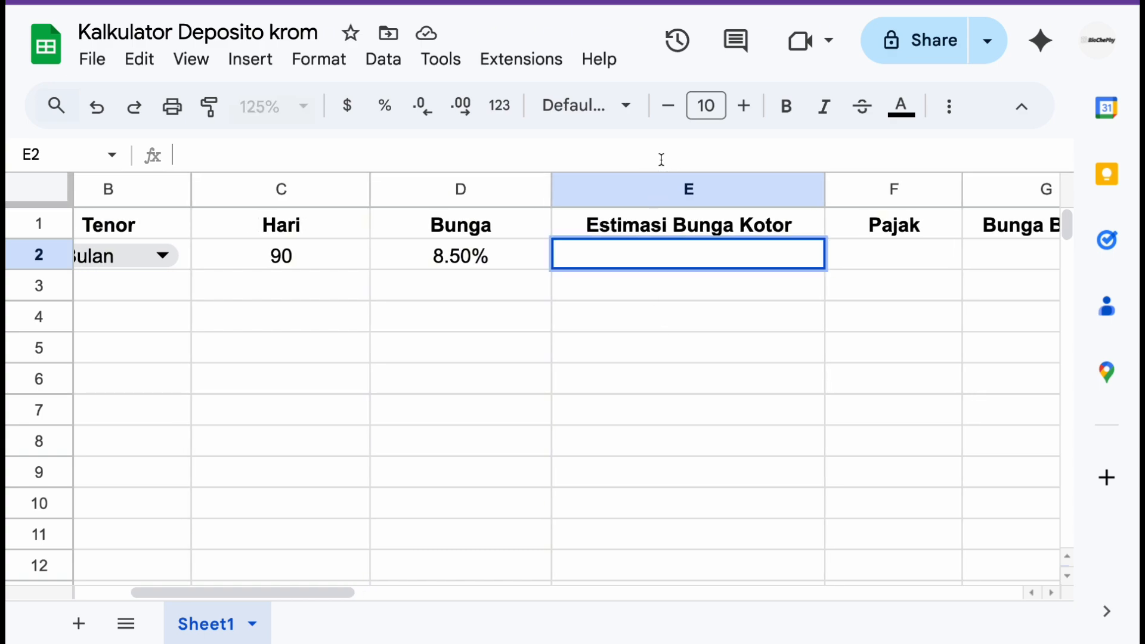
type("=")
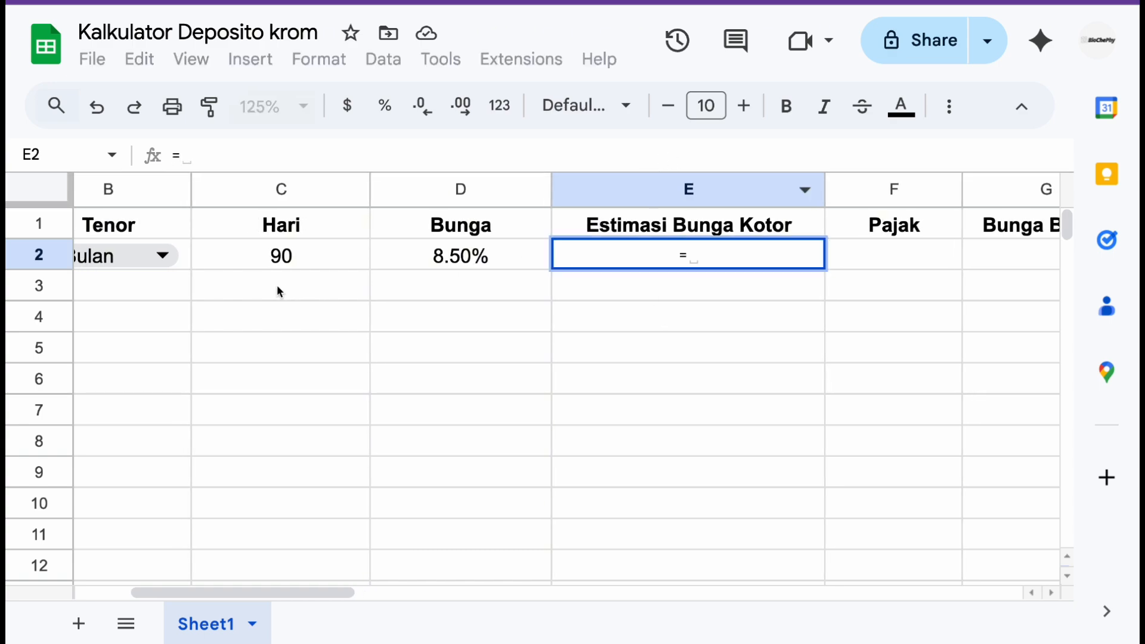
scroll(257, 280, "left", 4)
left_click(224, 263)
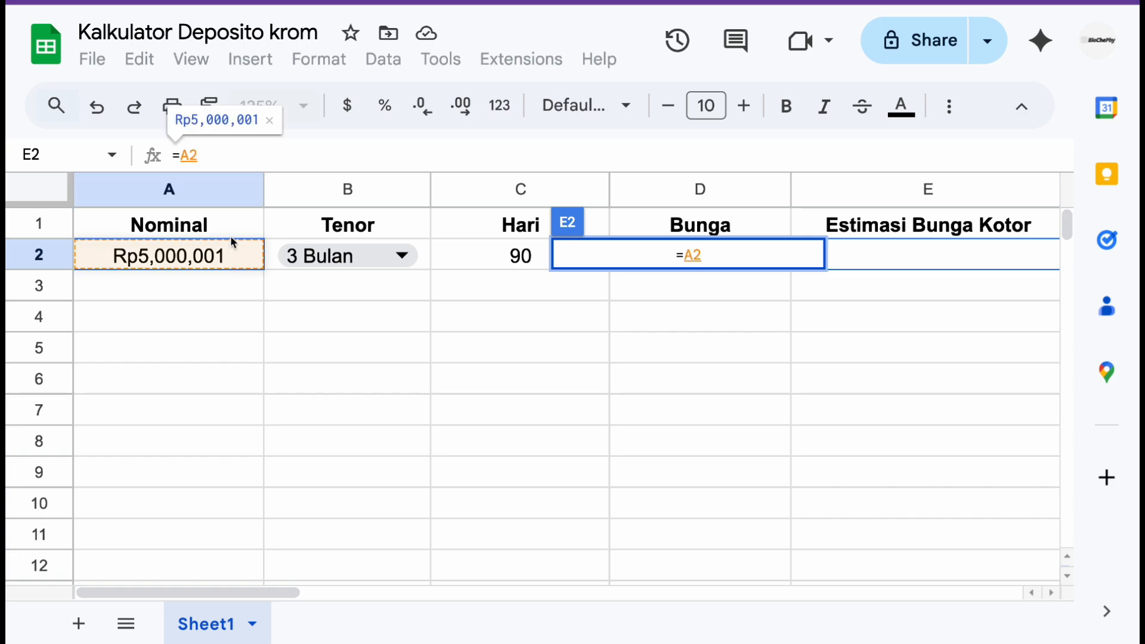
type("*")
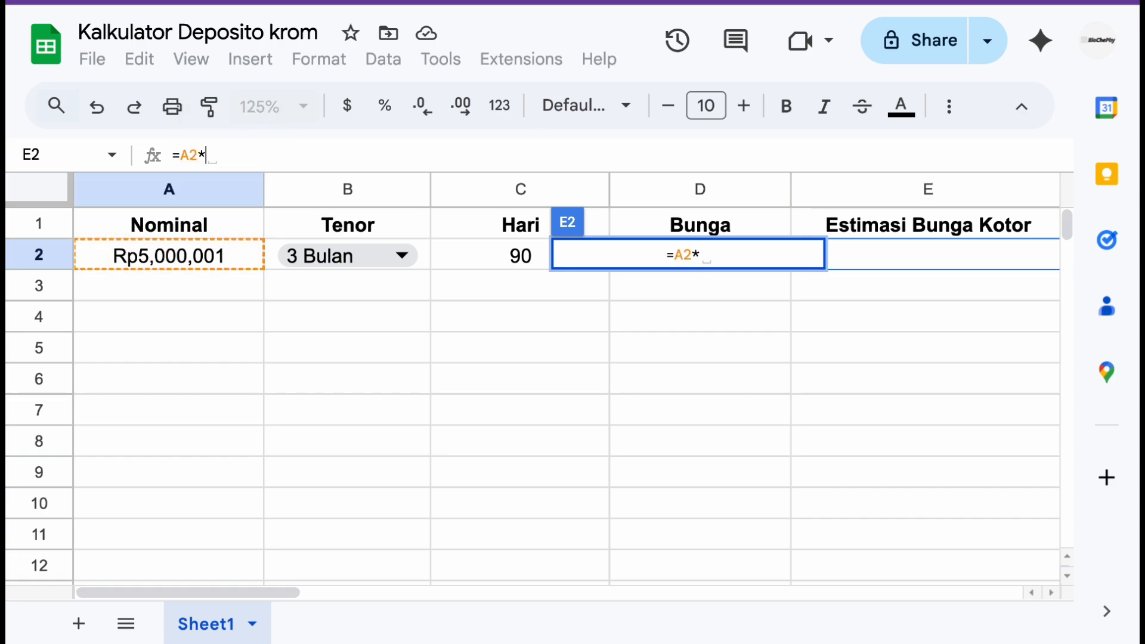
Extend the E2 formula to multiply by Bunga cell D2 and Hari cell C2, divided by 365
scroll(467, 264, "right", 4)
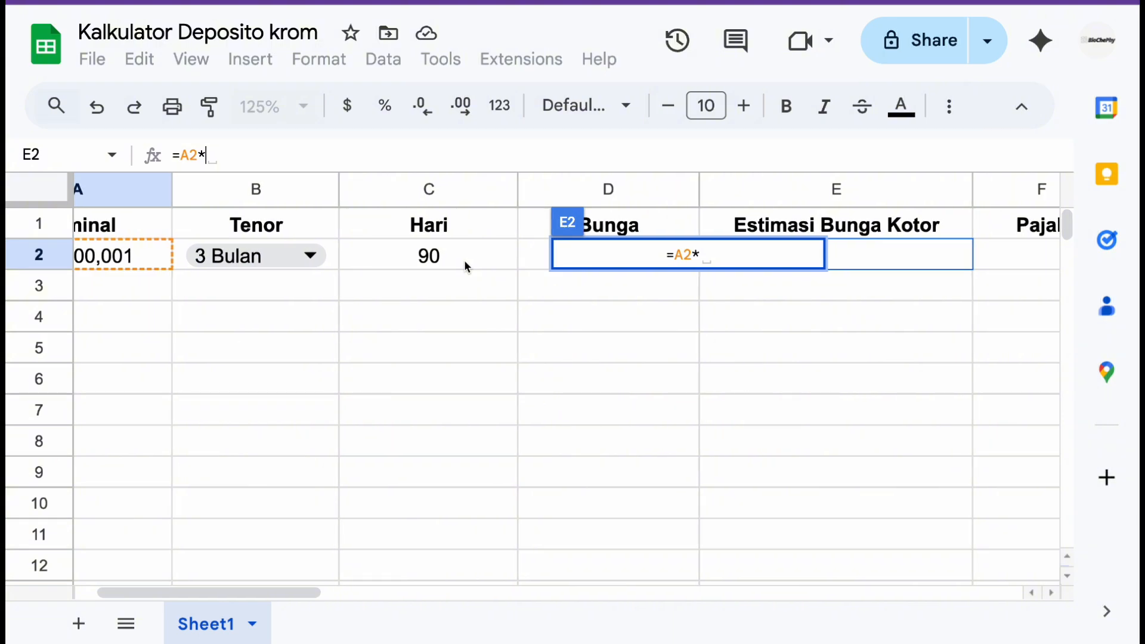
scroll(666, 304, "right", 2)
left_click(431, 255)
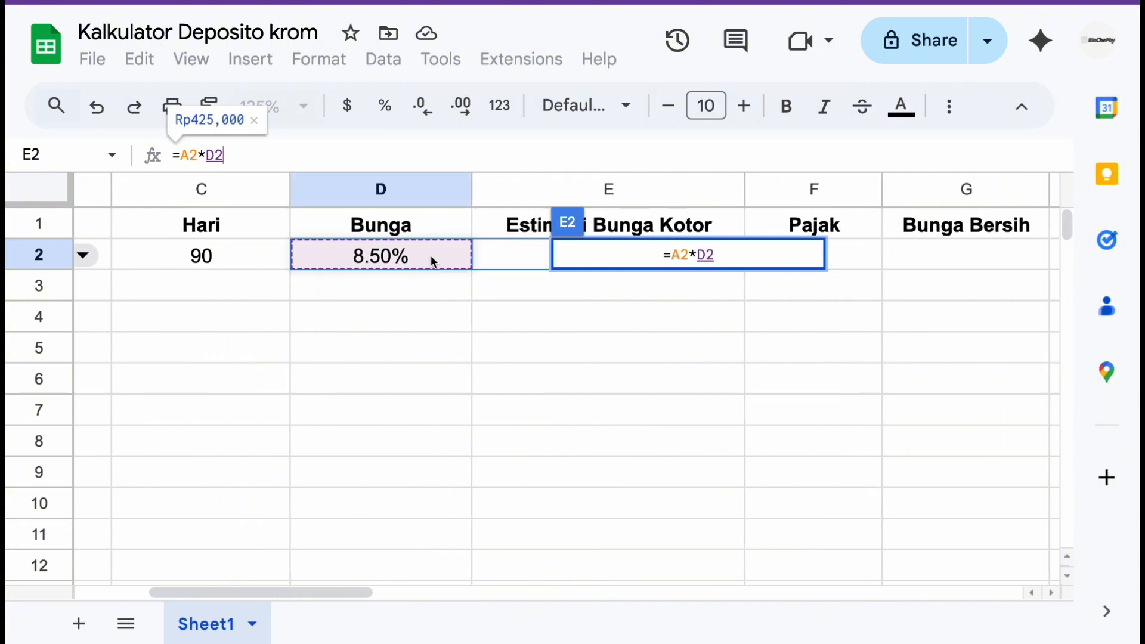
type("*")
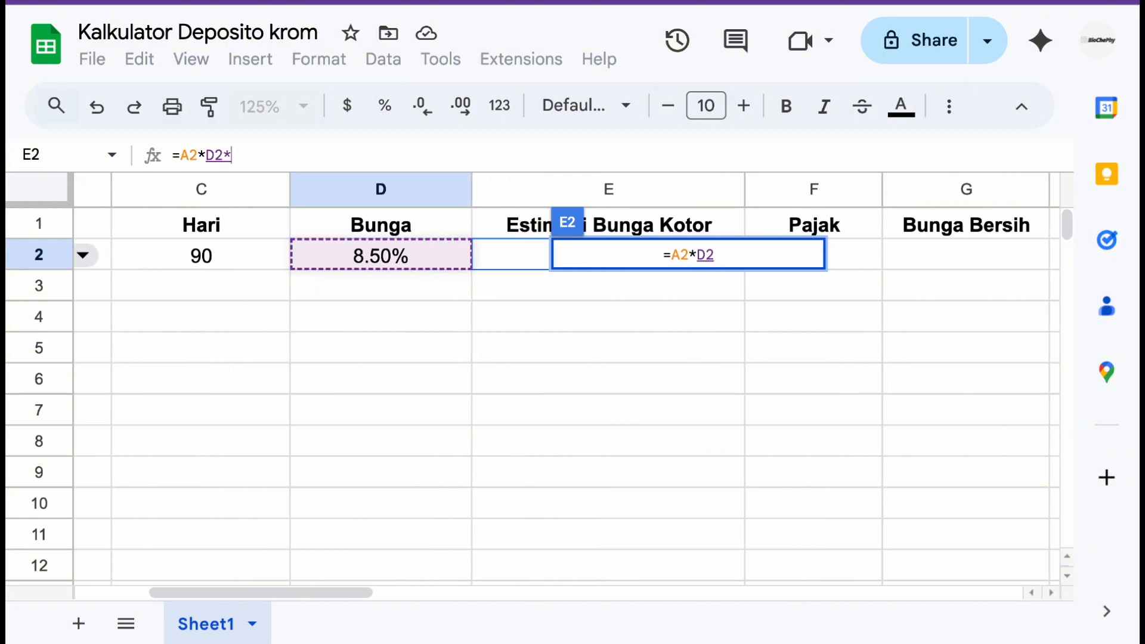
left_click(263, 266)
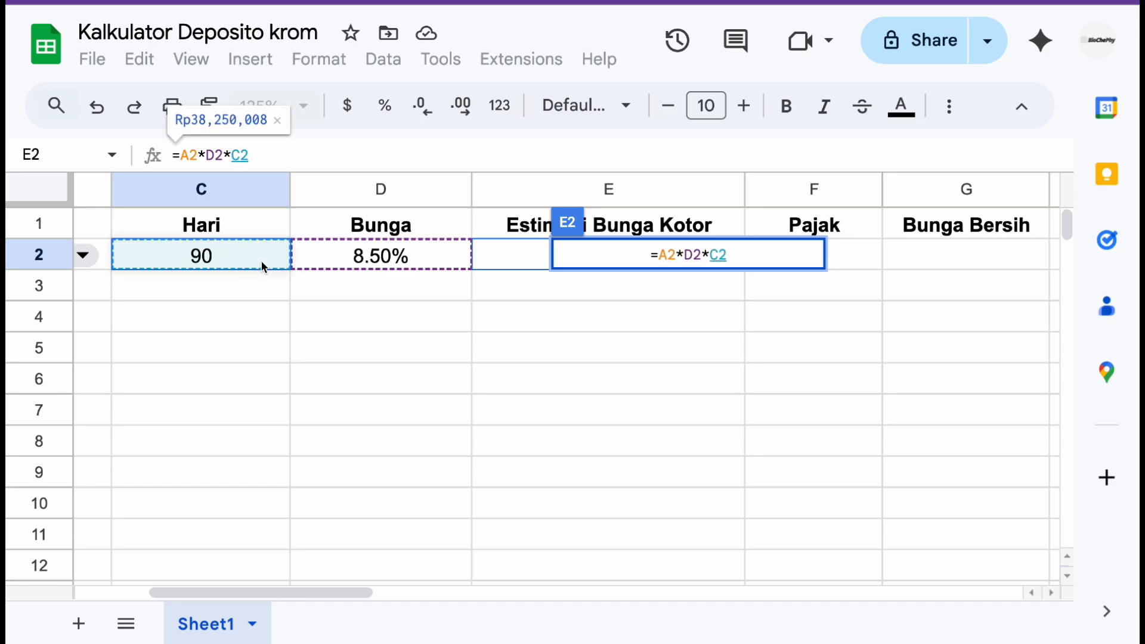
type("/")
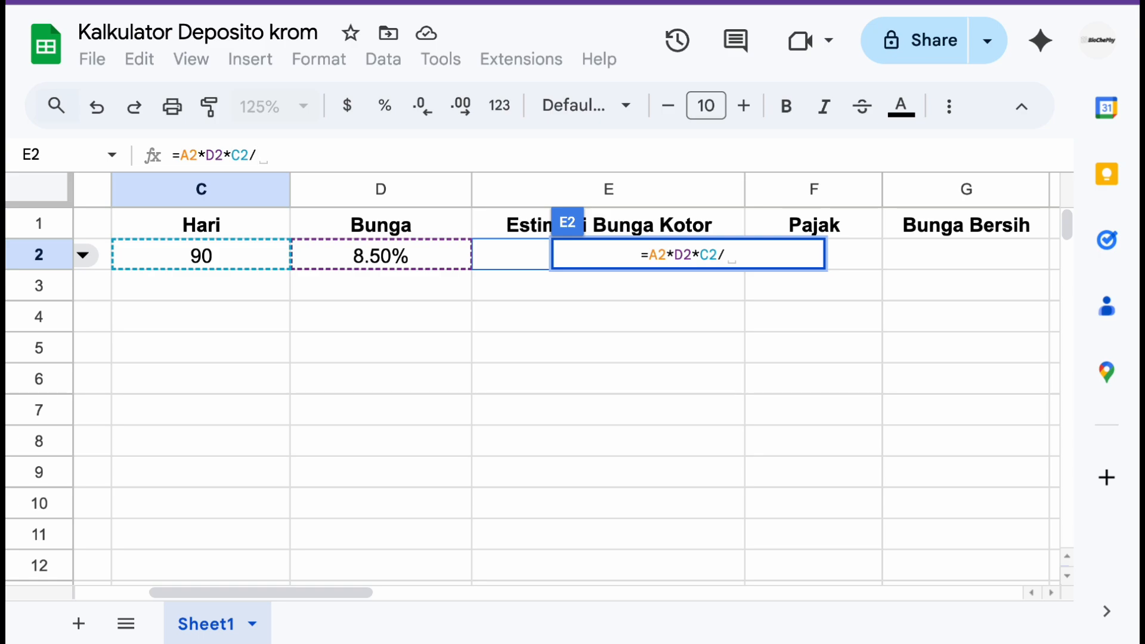
type("365")
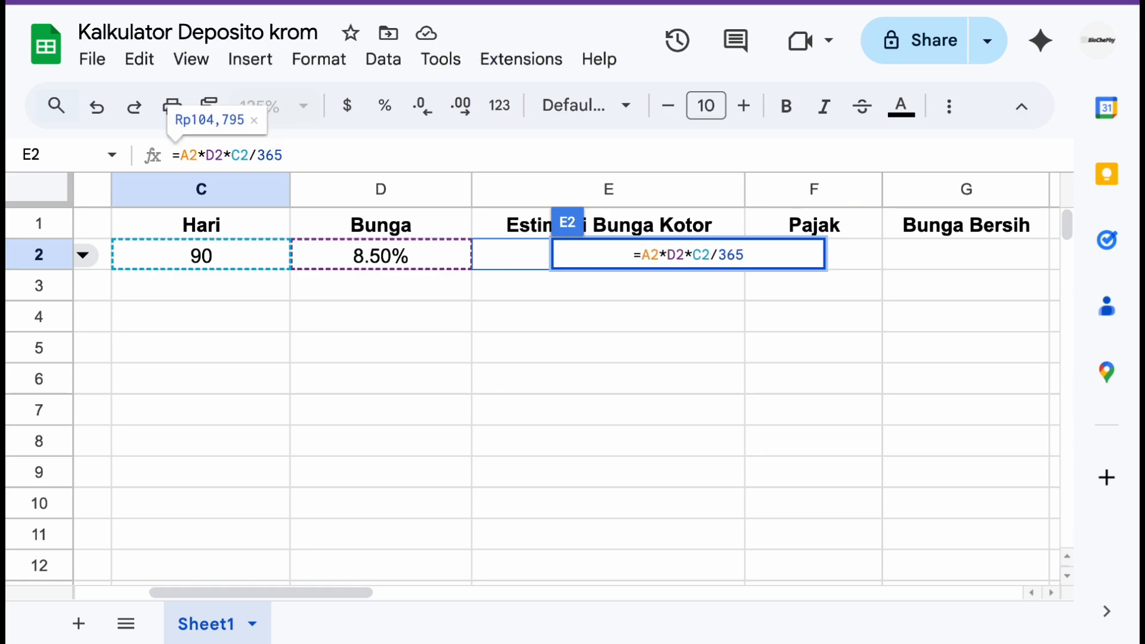
Enclose C2/365 in parentheses in the E2 formula, commit it, and reselect E2 to review the formula
left_click(232, 156)
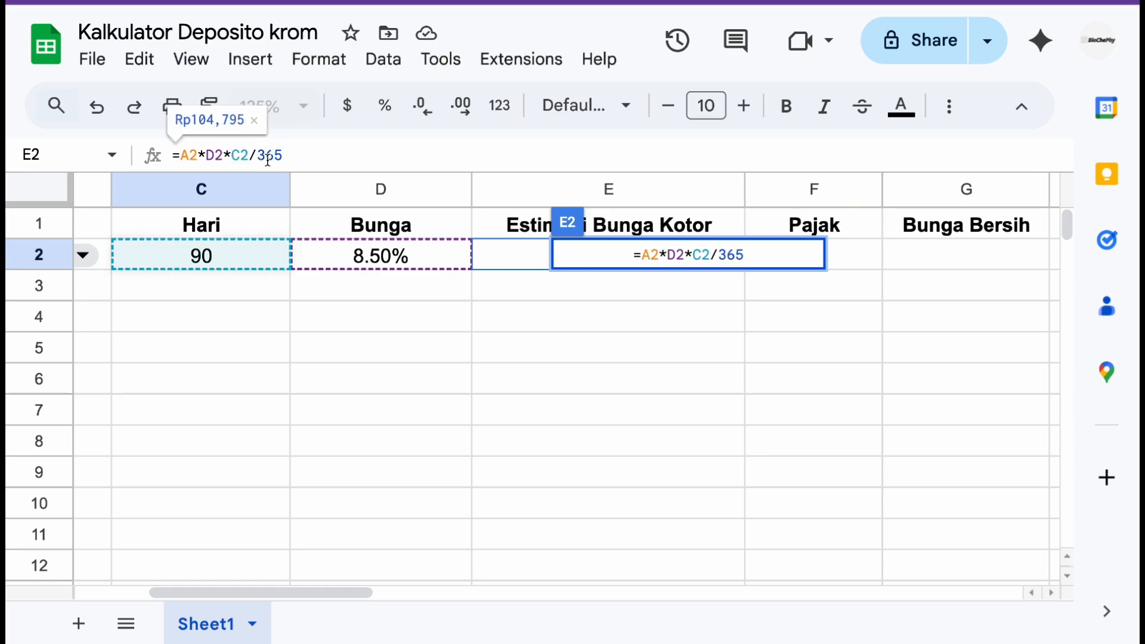
type("(")
left_click(342, 156)
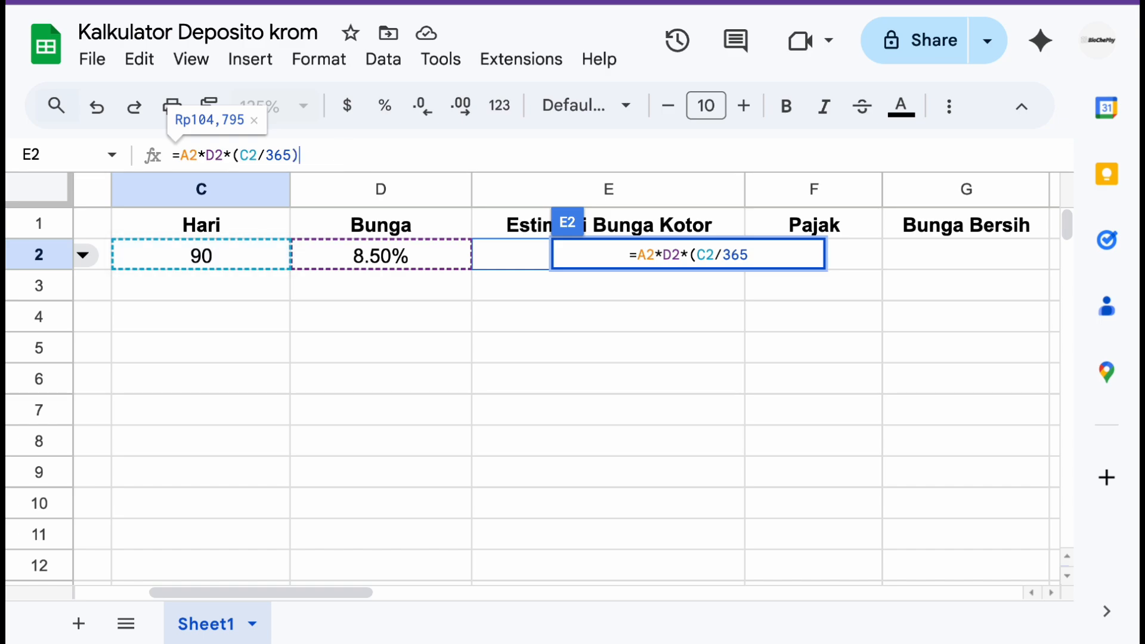
type(")")
key("Return")
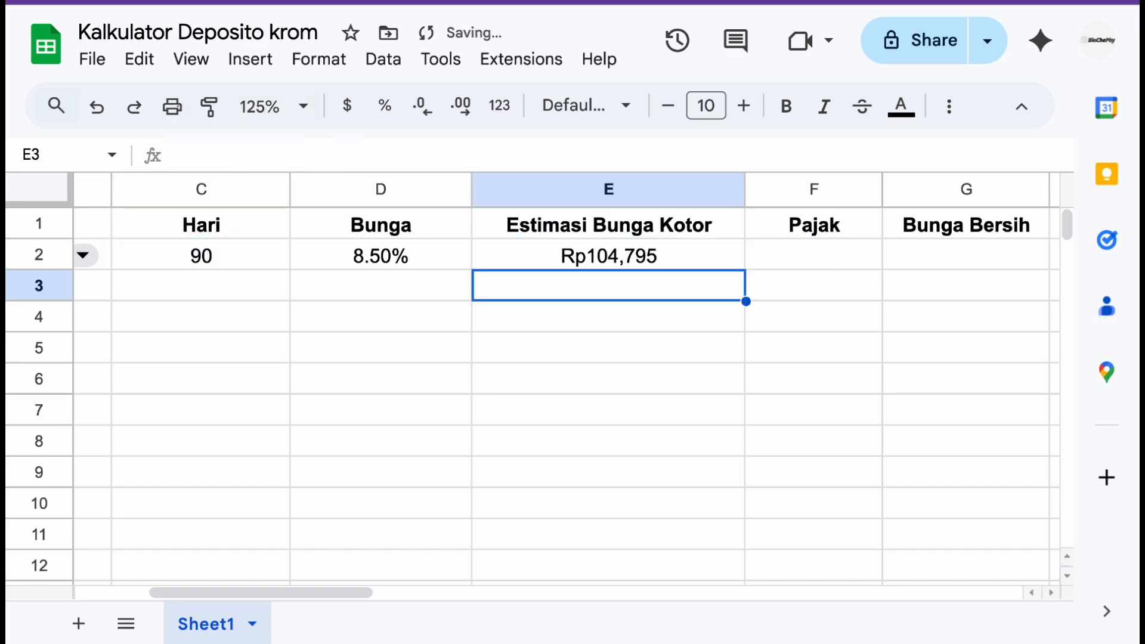
left_click(640, 255)
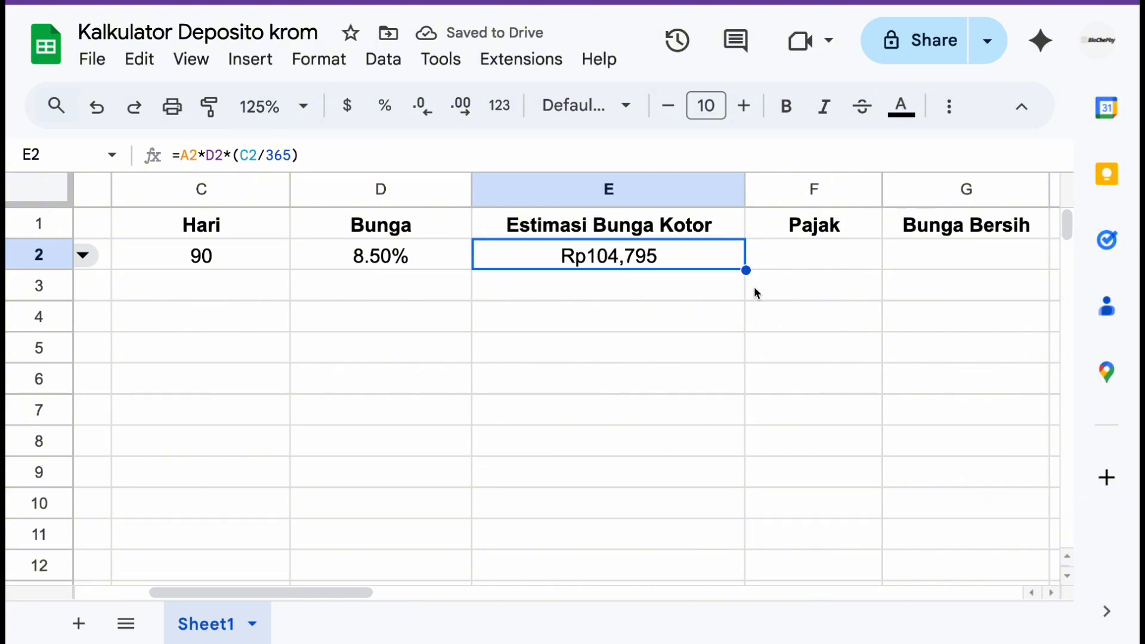
Begin the Pajak formula in F2 with 20% enclosed in parentheses
scroll(540, 284, "right", 2)
scroll(540, 285, "right", 2)
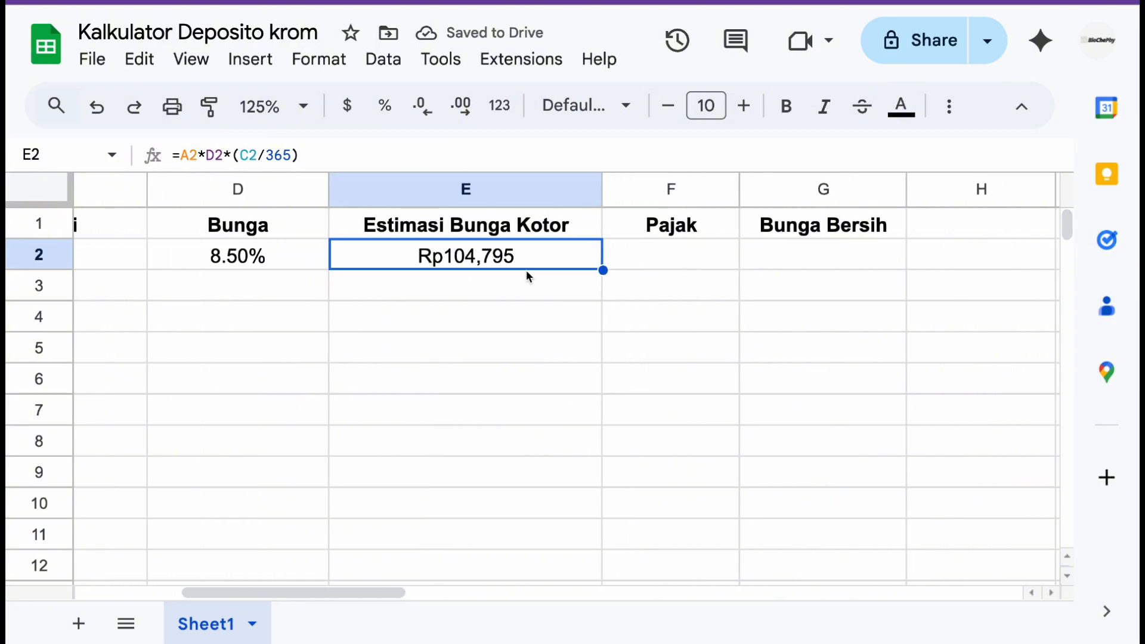
left_click(657, 267)
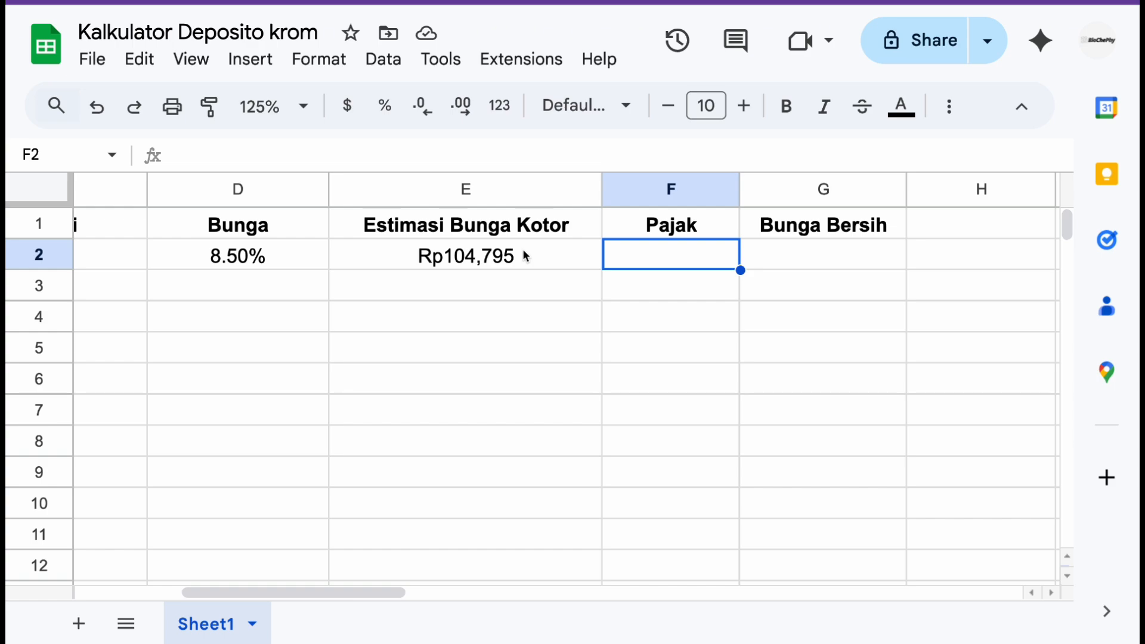
type("=")
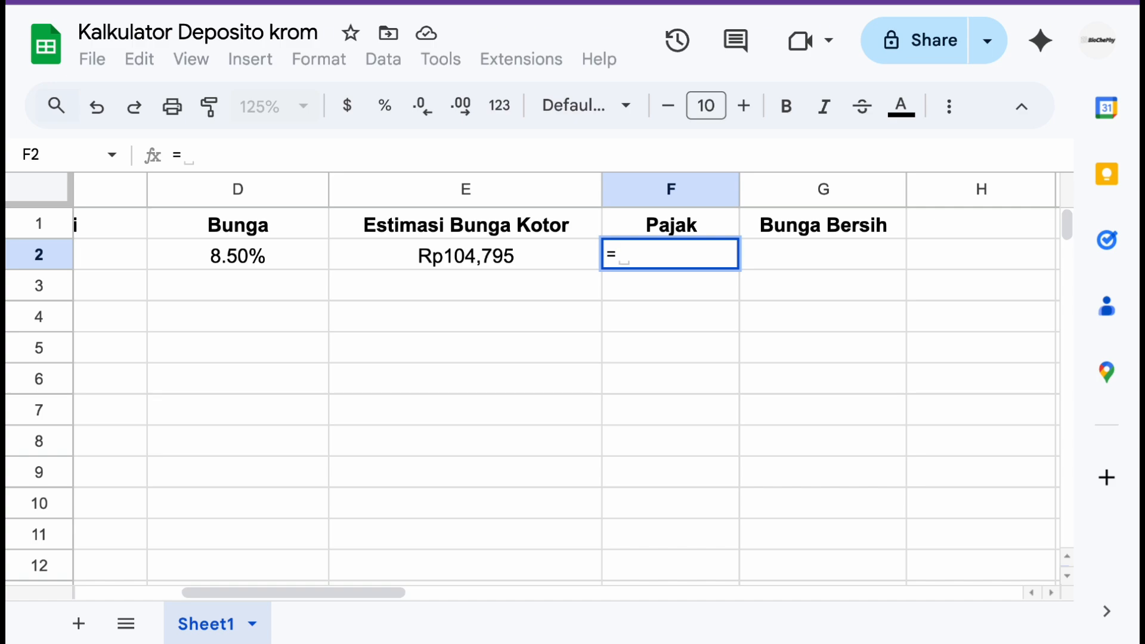
type("20")
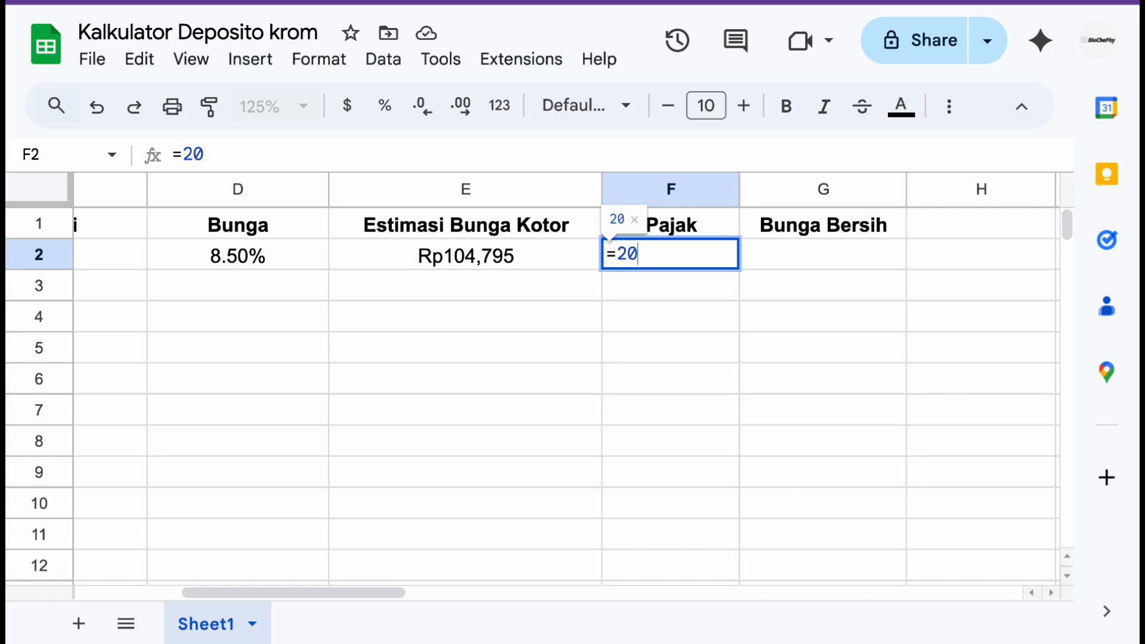
type("%")
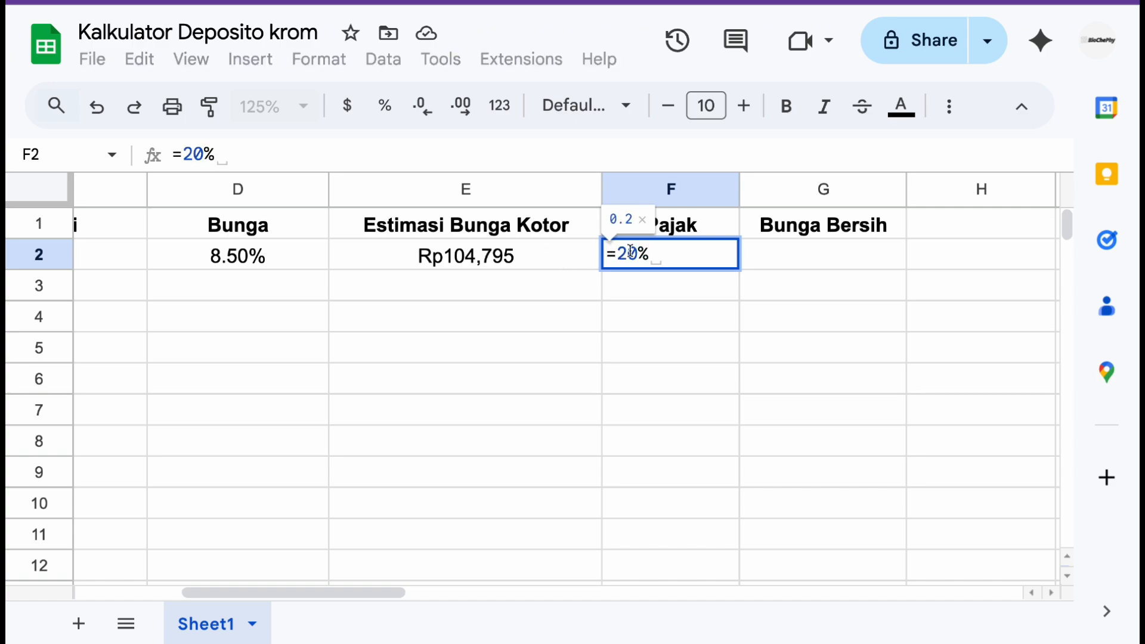
type(")")
left_click(621, 255)
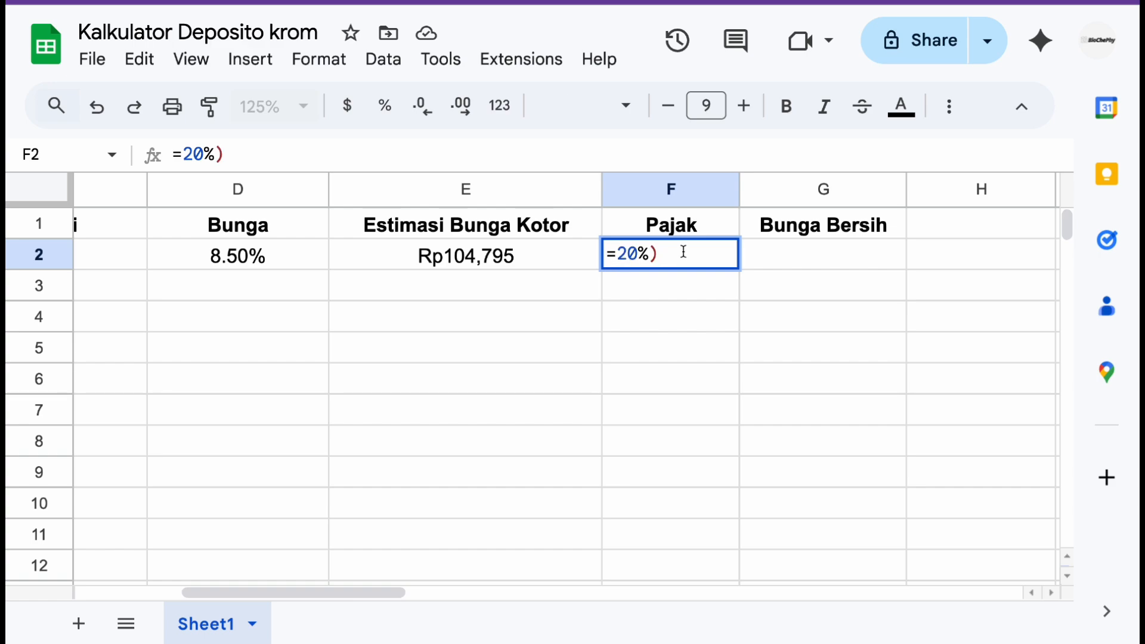
type("(")
left_click(715, 247)
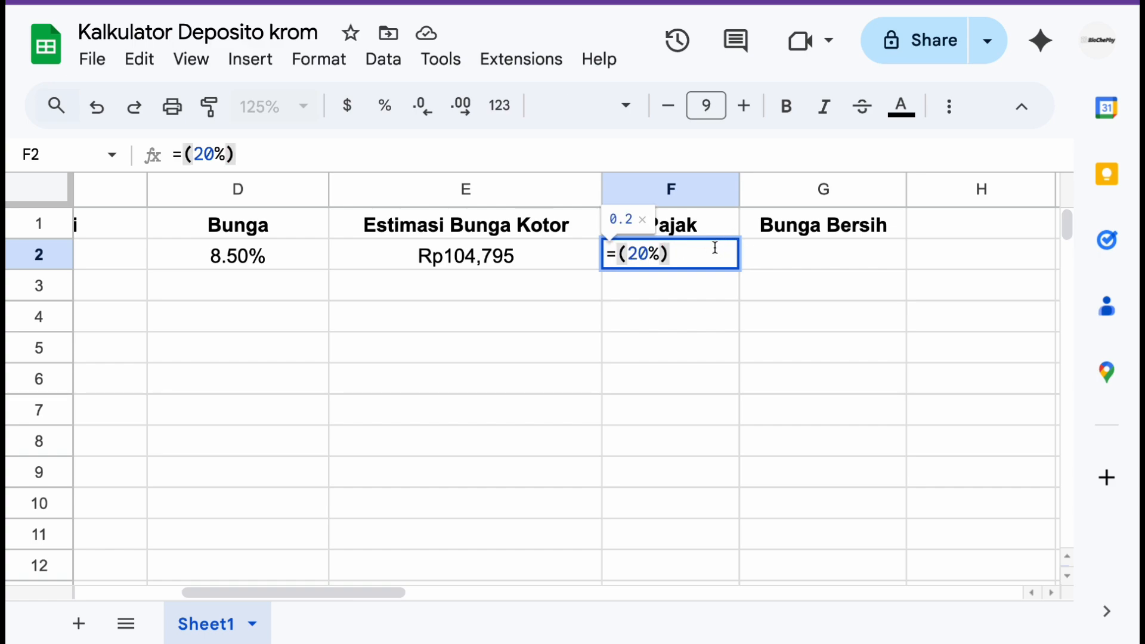
Multiply the 20% in the F2 formula by Estimasi Bunga Kotor cell E2, commit it, and reselect F2
type("*")
left_click(546, 262)
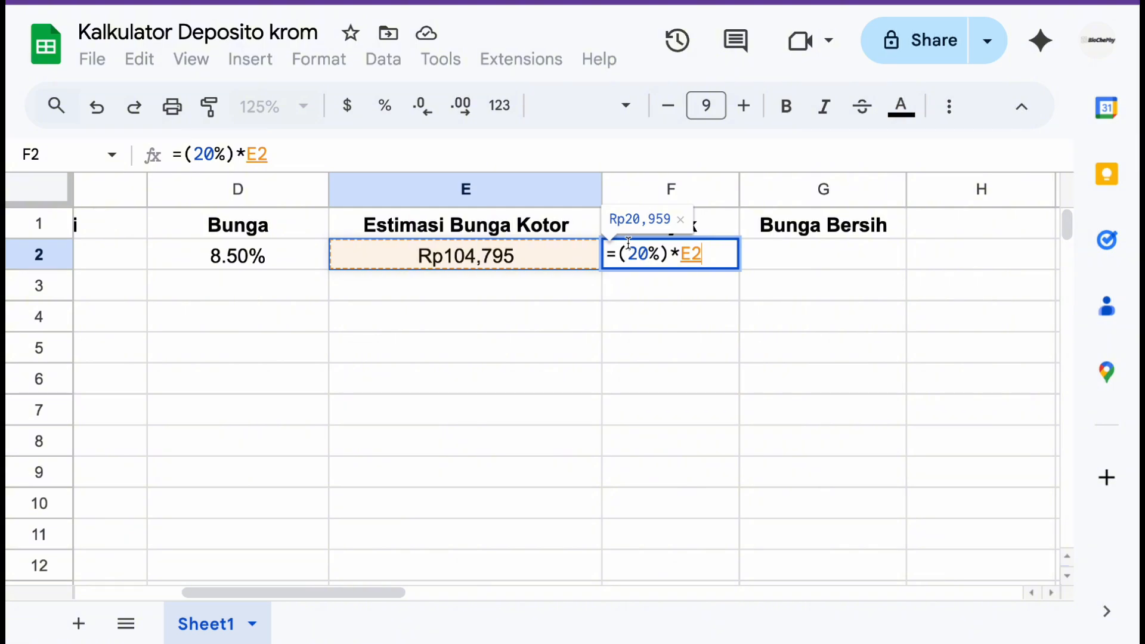
key("Return")
left_click(638, 255)
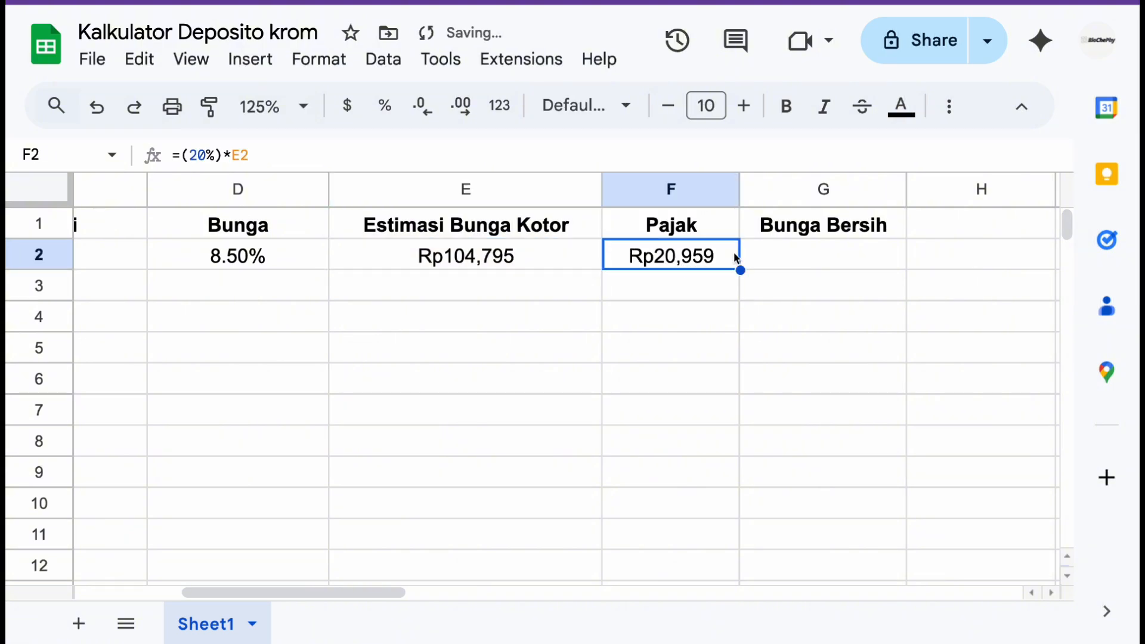
Enter the Bunga Bersih formula =E2-F2 in G2, subtracting Pajak from Estimasi Bunga Kotor, and reselect G2
left_click(817, 250)
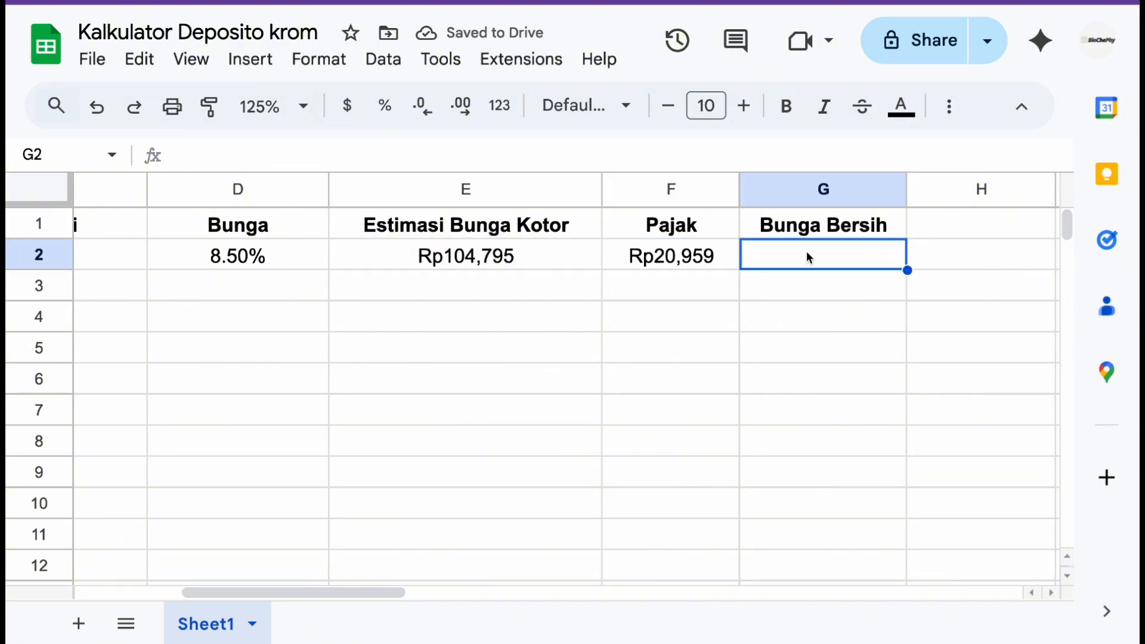
type("=")
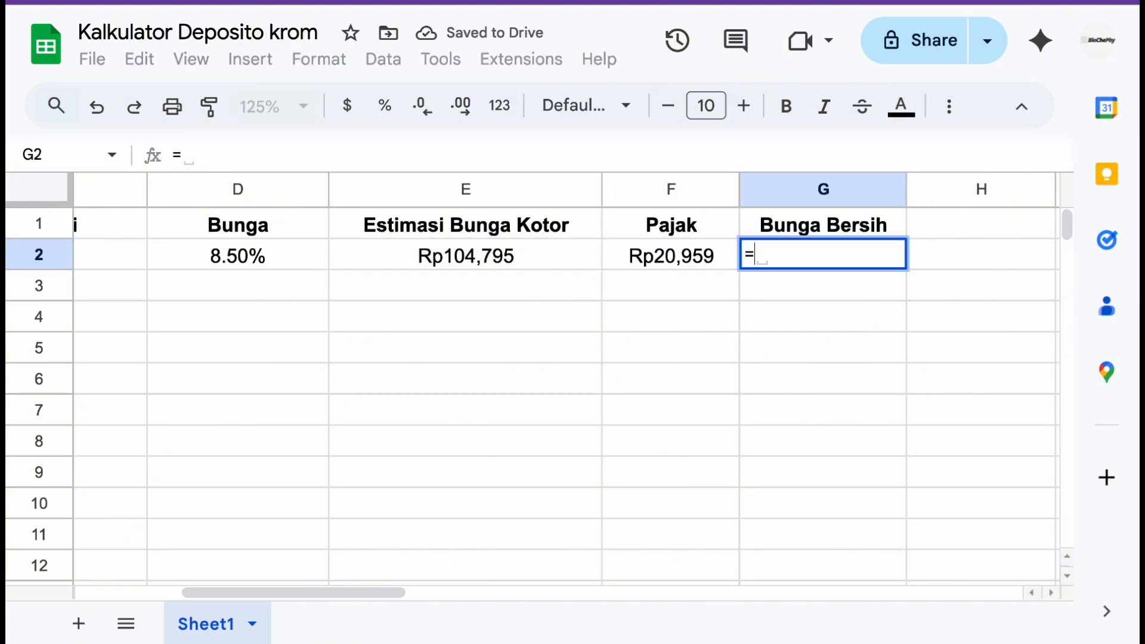
left_click(530, 255)
type("-")
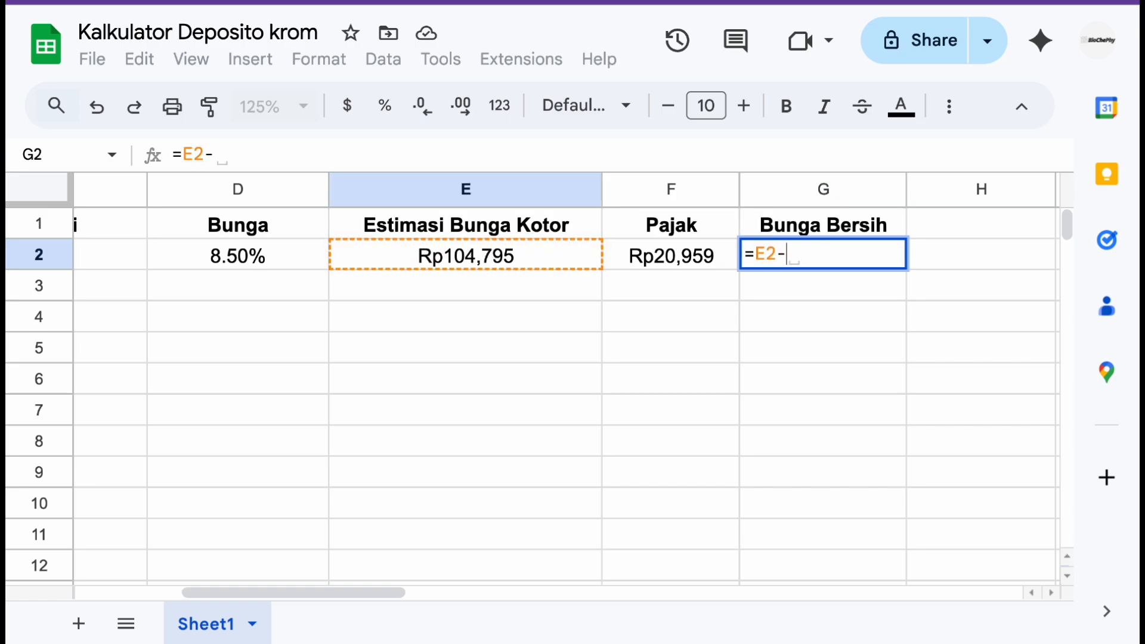
left_click(649, 260)
key("Return")
left_click(817, 257)
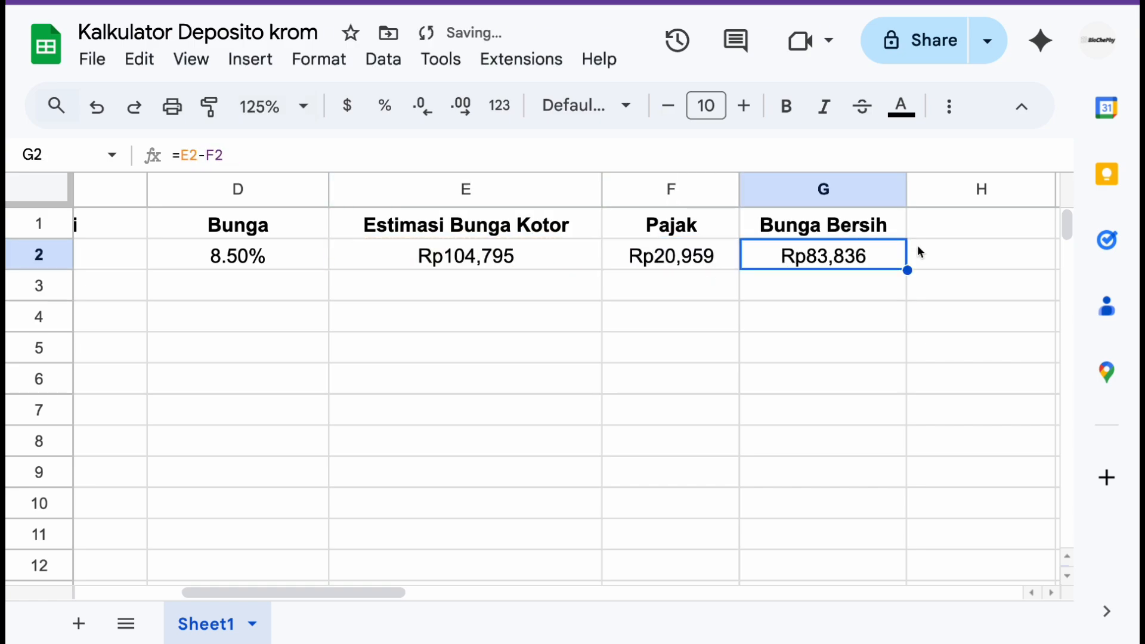
Reduce the sheet's zoom to 100% and look over the calculator's columns from Nominal to Bunga Bersih
scroll(626, 365, "left", 5)
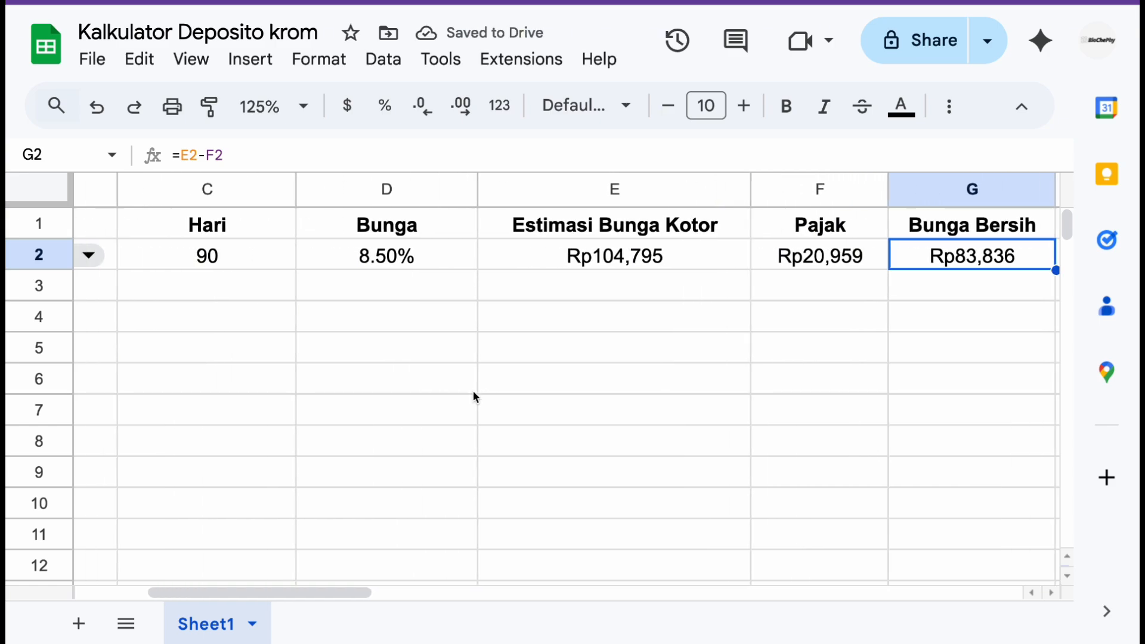
scroll(488, 482, "left", 2)
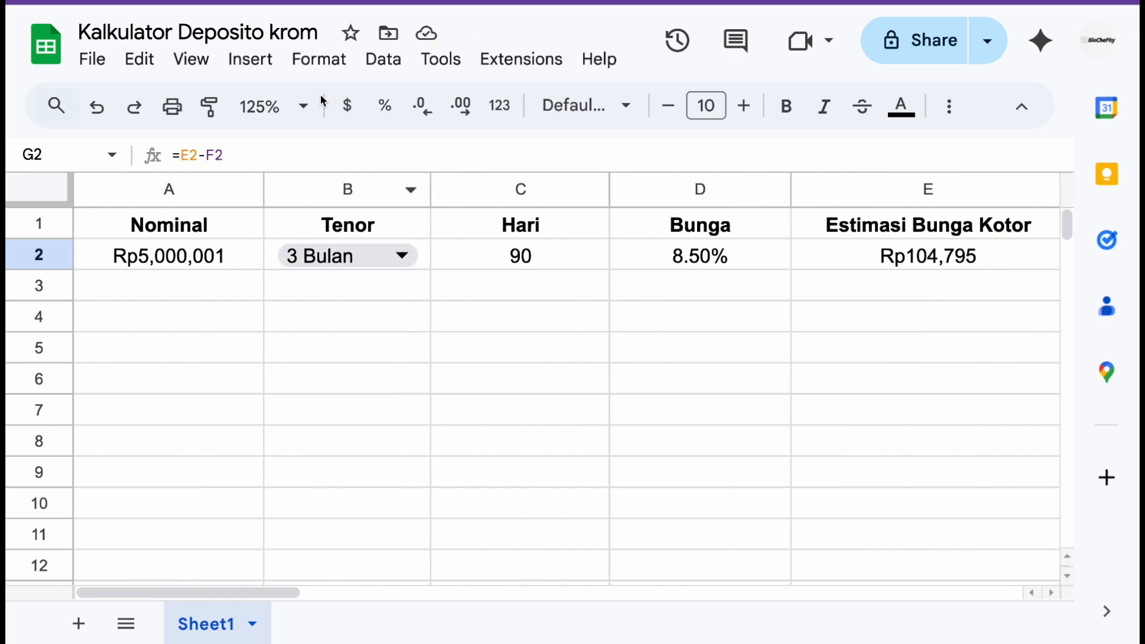
left_click(274, 106)
left_click(264, 263)
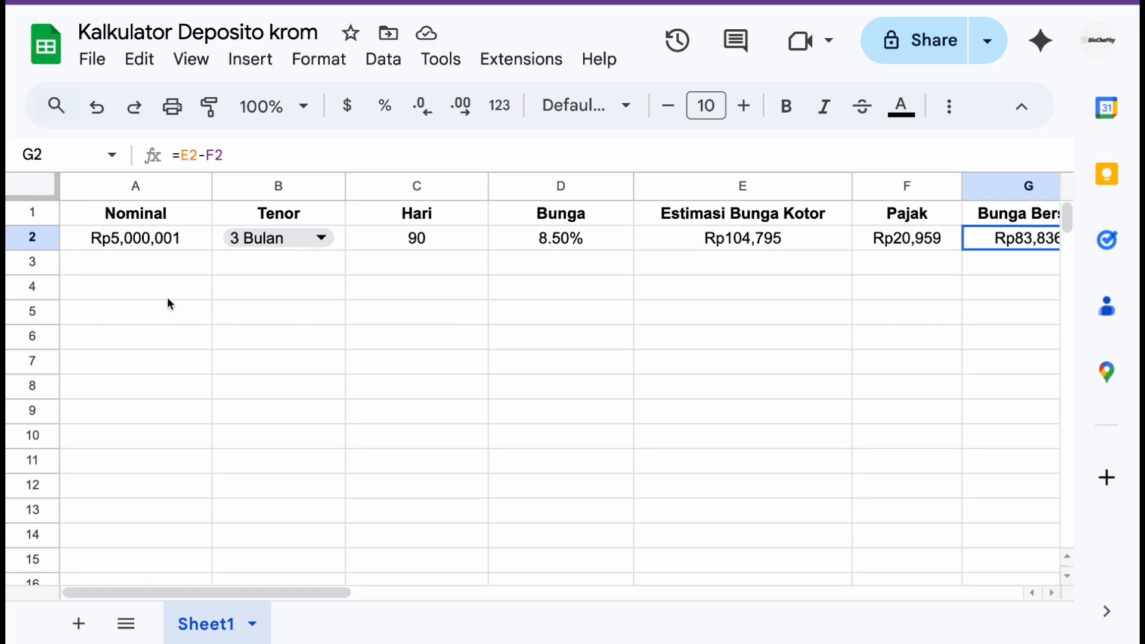
left_click(539, 293)
scroll(498, 356, "right", 2)
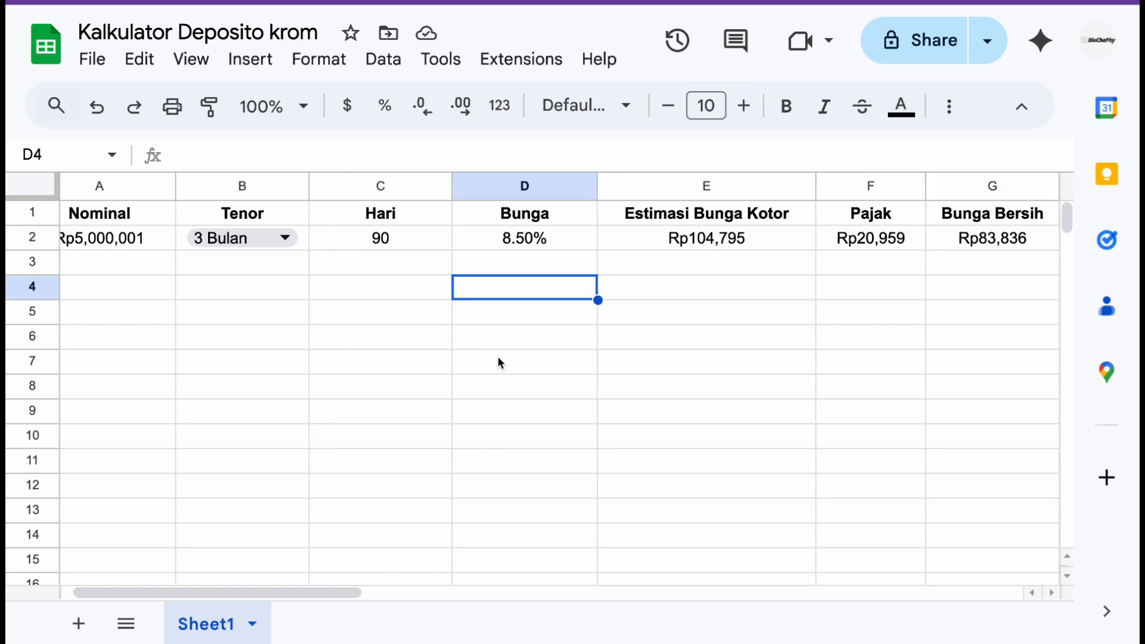
scroll(452, 377, "left", 2)
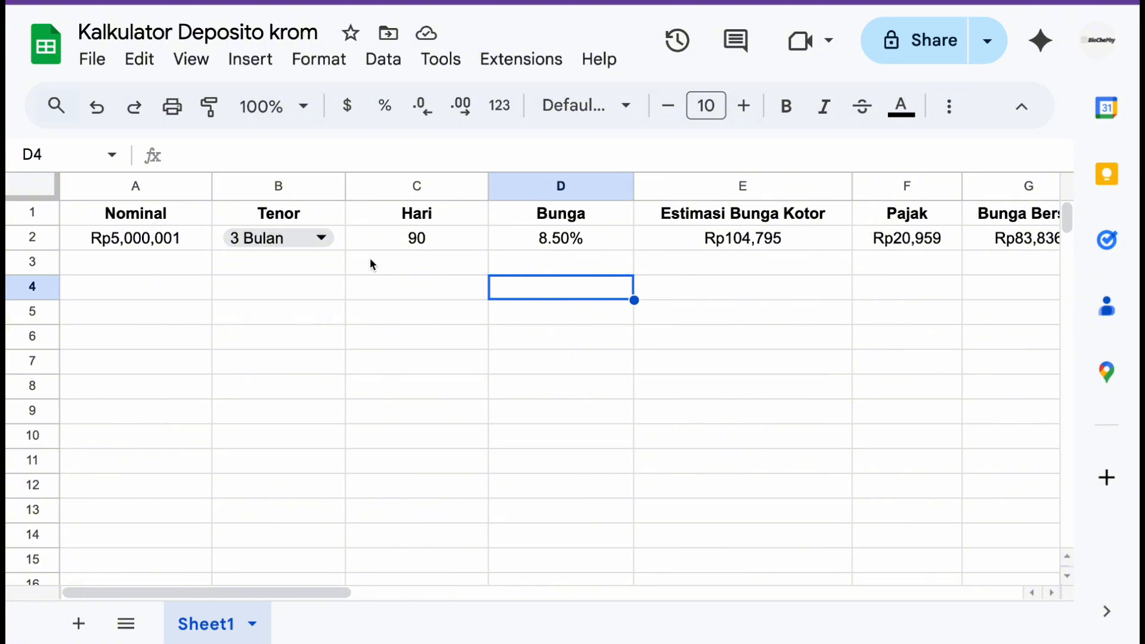
Reduce the browser's page zoom to 110% so all the calculator columns fit on screen
left_click(1071, 15)
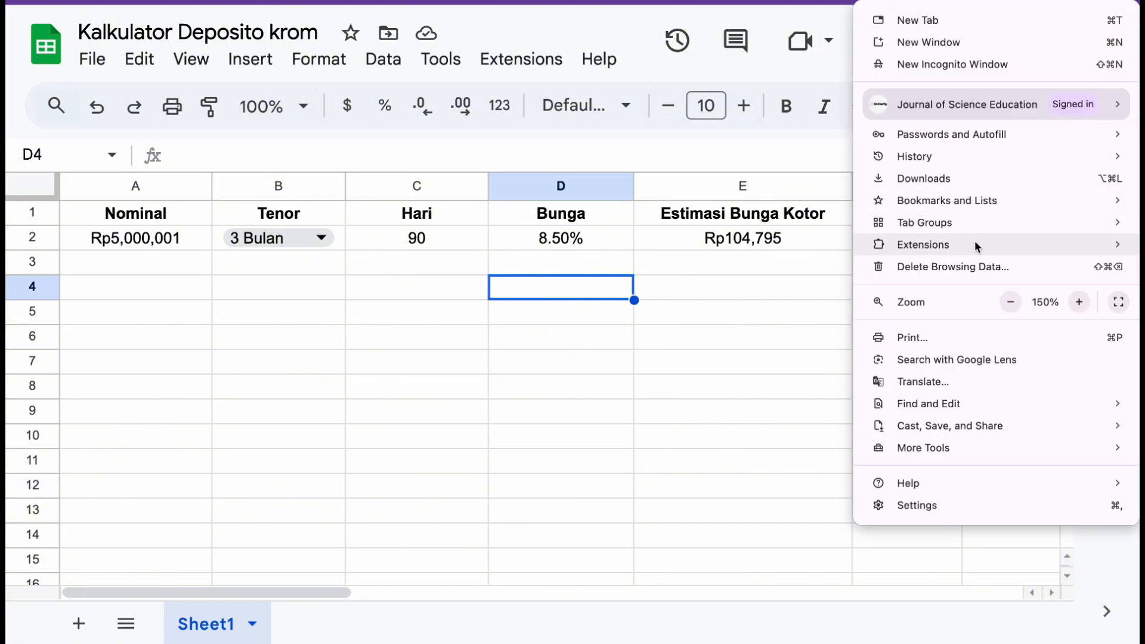
left_click(1012, 302)
left_click(1012, 301)
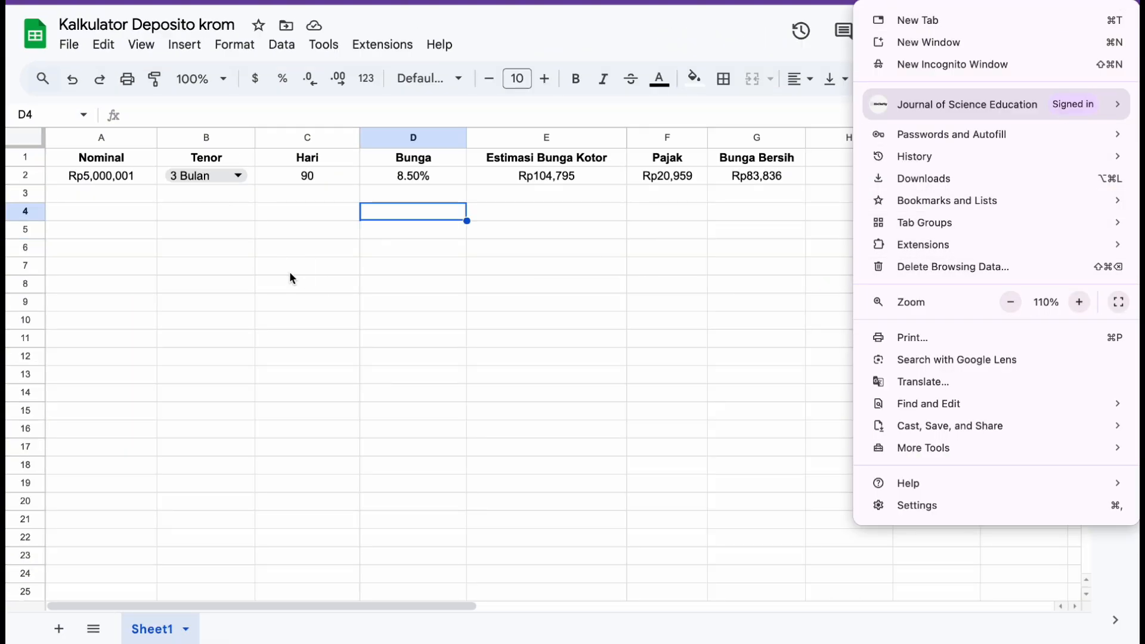
left_click(289, 272)
left_click(231, 284)
Merge cells A4:G4 below the calculator row and center the merged cell's contents horizontally
left_click_drag(134, 274, 1004, 270)
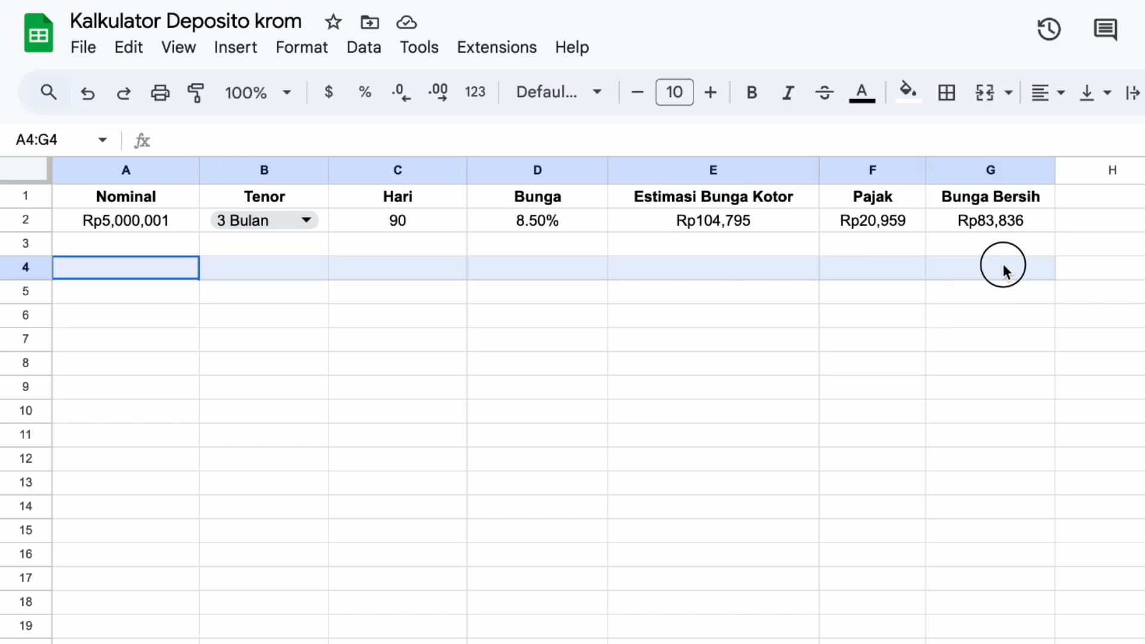
left_click(985, 93)
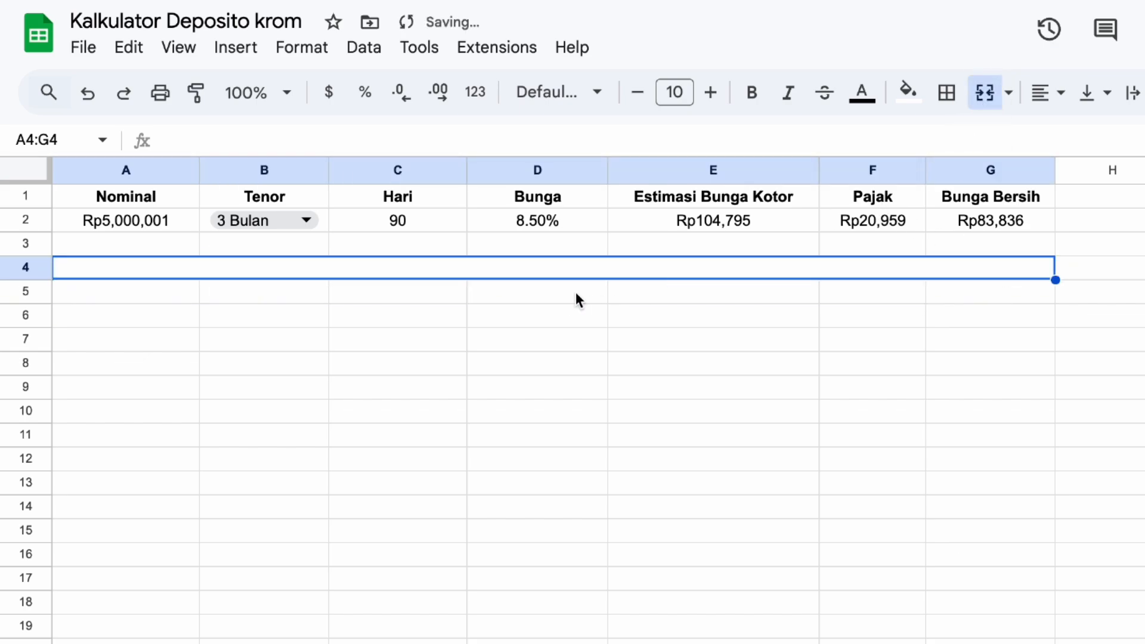
left_click(1043, 93)
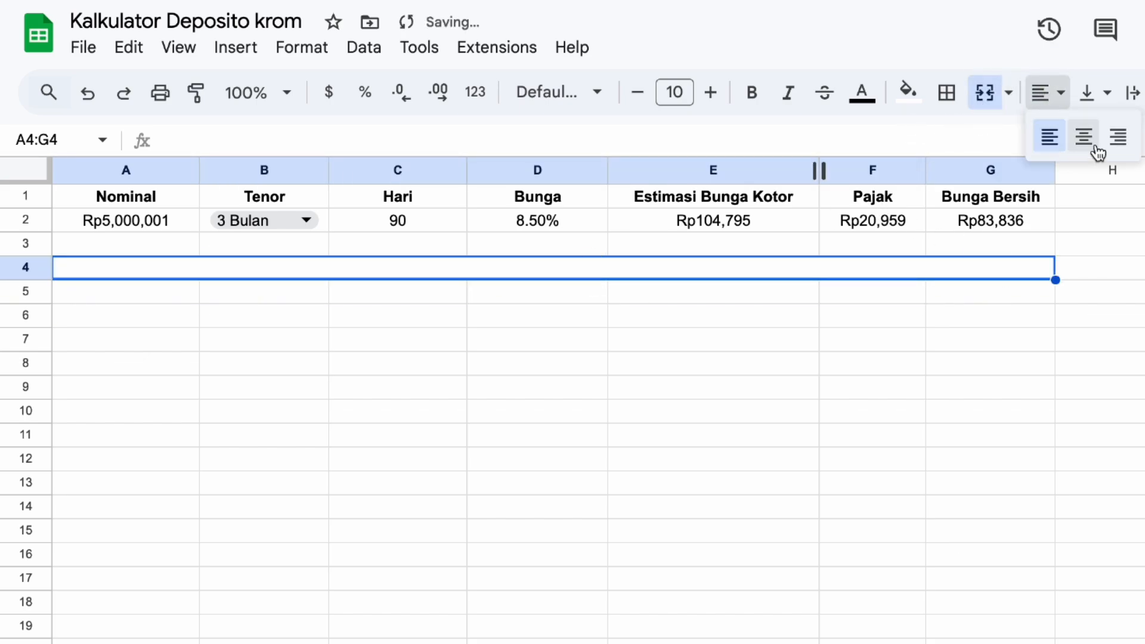
left_click(1083, 138)
Enter the heading Nett Profit in the merged cell A4:G4 and make it bold
left_click(511, 141)
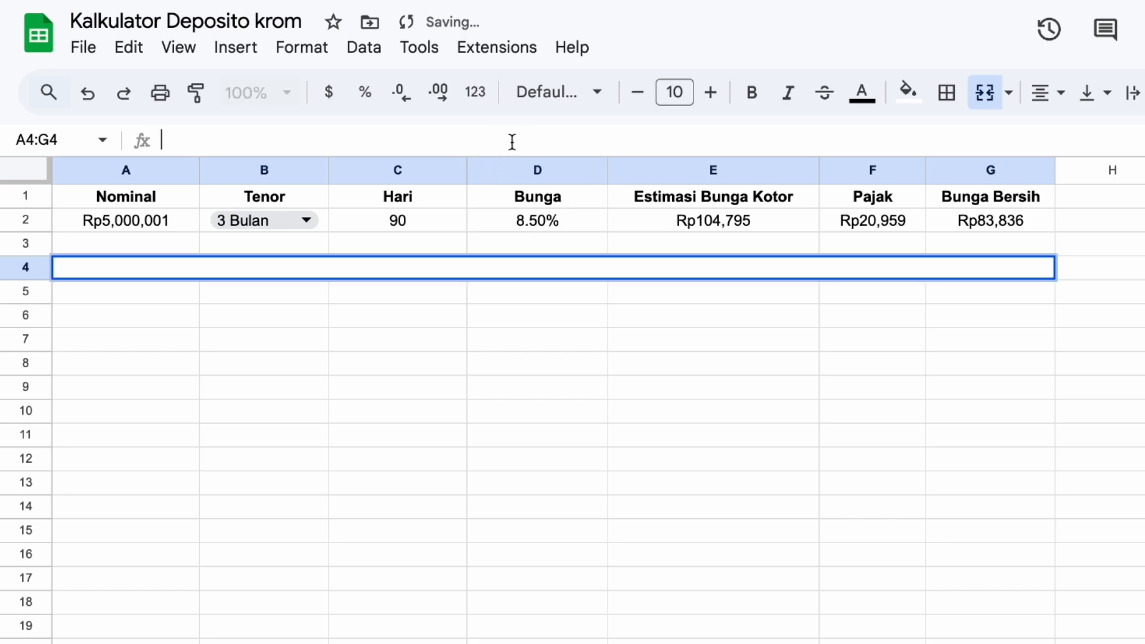
type("Nett Pr")
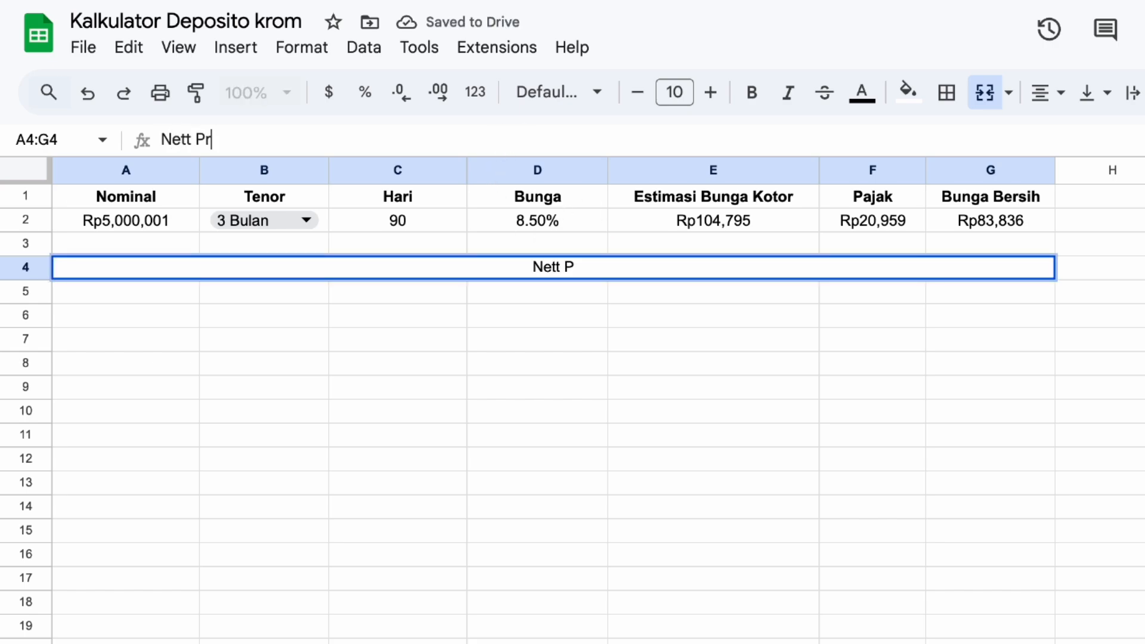
type("ofit")
key("Return")
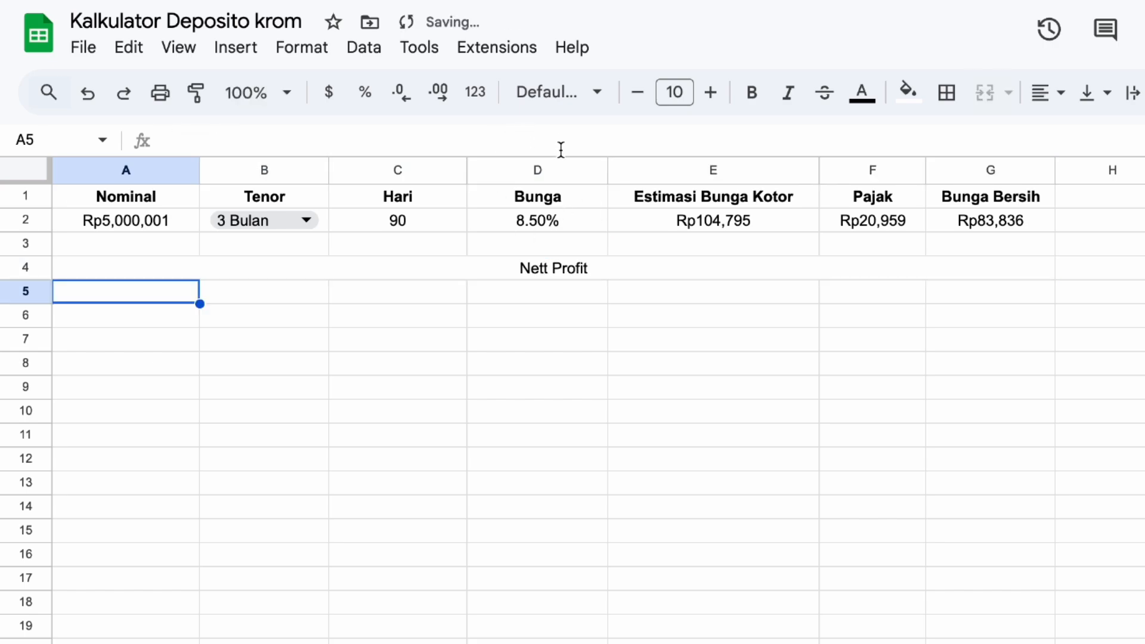
left_click(532, 268)
left_click(752, 92)
left_click(519, 296)
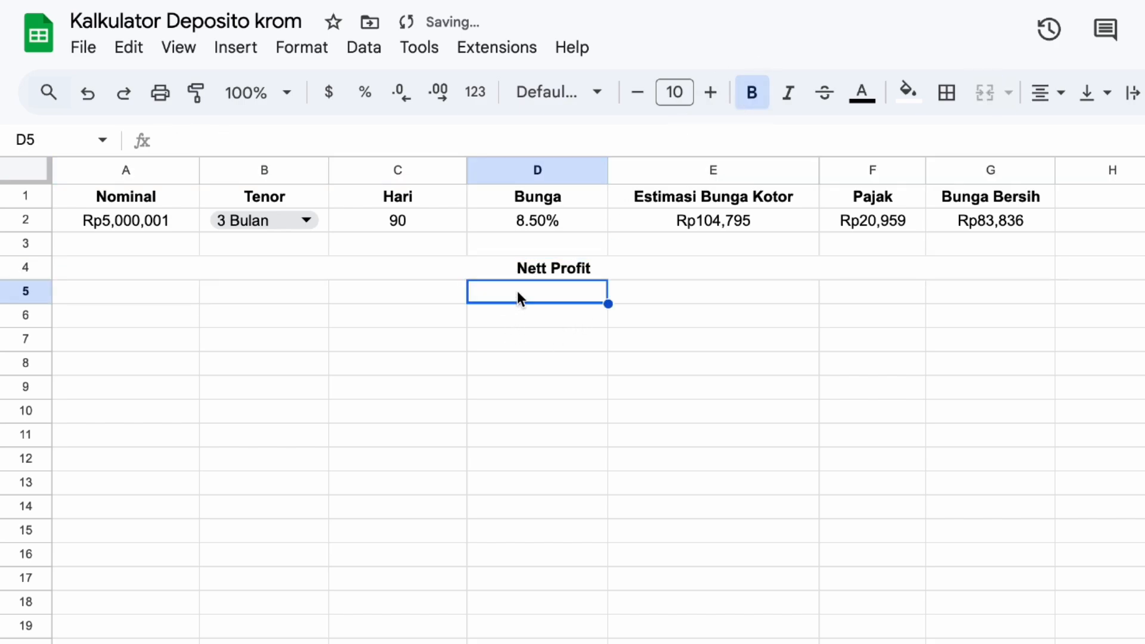
Merge A5:G5 into one horizontally centered cell under Nett Profit and make row 5 about three times taller
left_click_drag(131, 295, 984, 293)
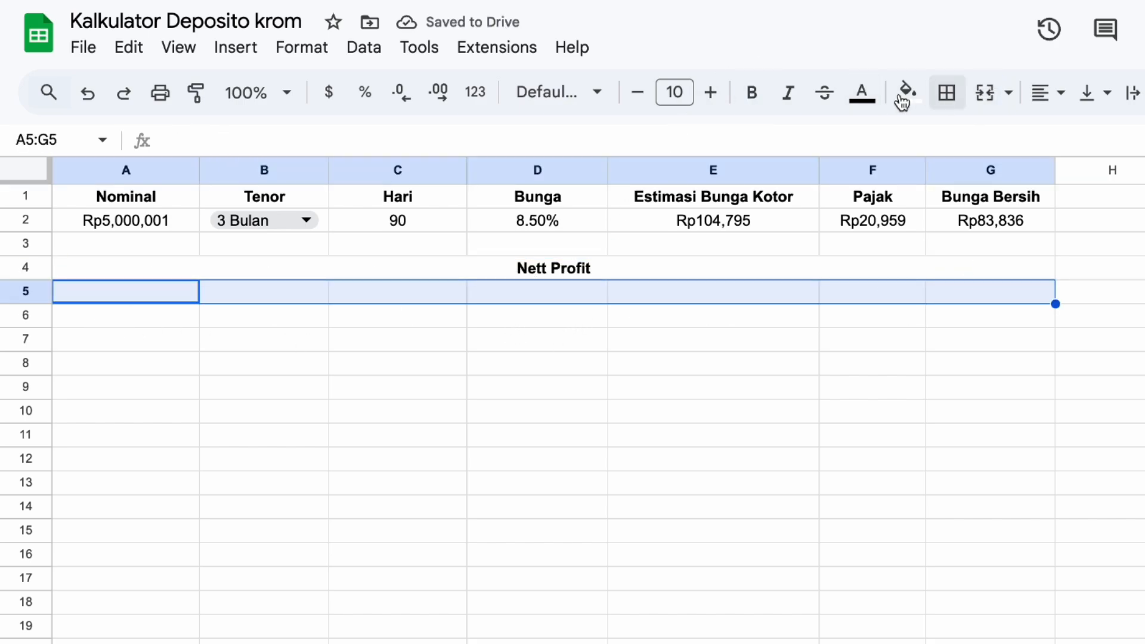
left_click(987, 95)
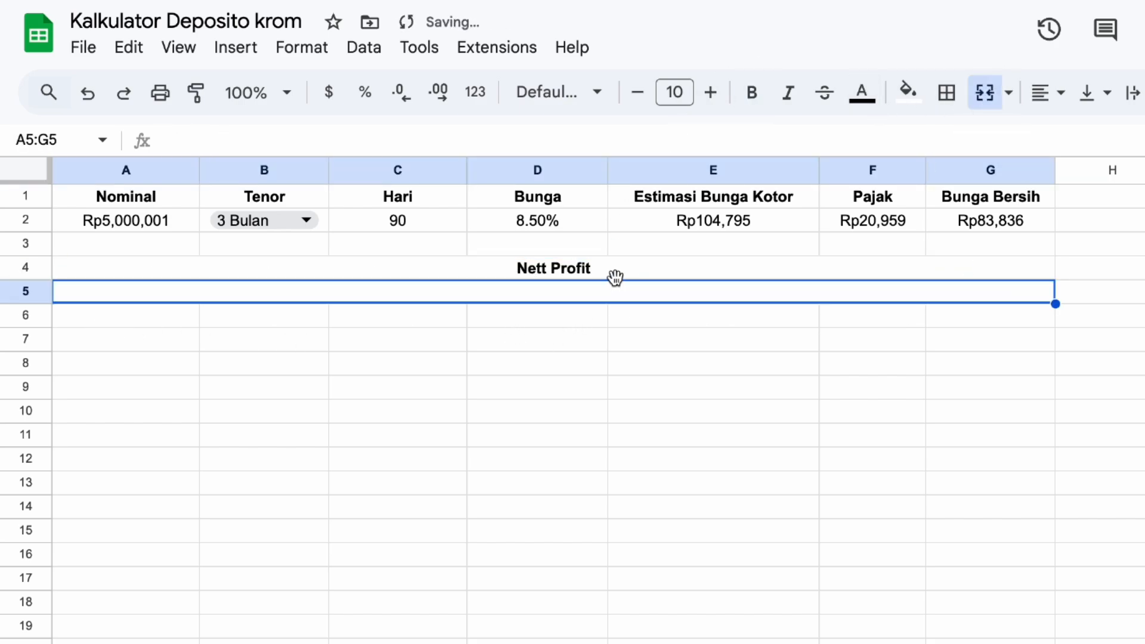
left_click(580, 385)
left_click(576, 289)
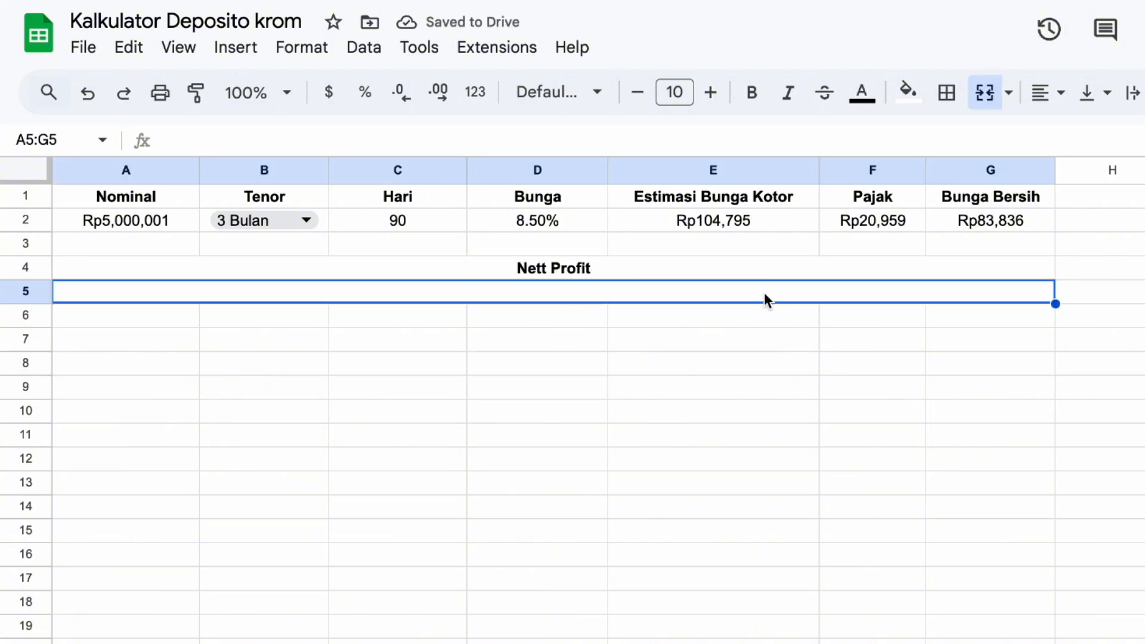
left_click_drag(25, 304, 26, 353)
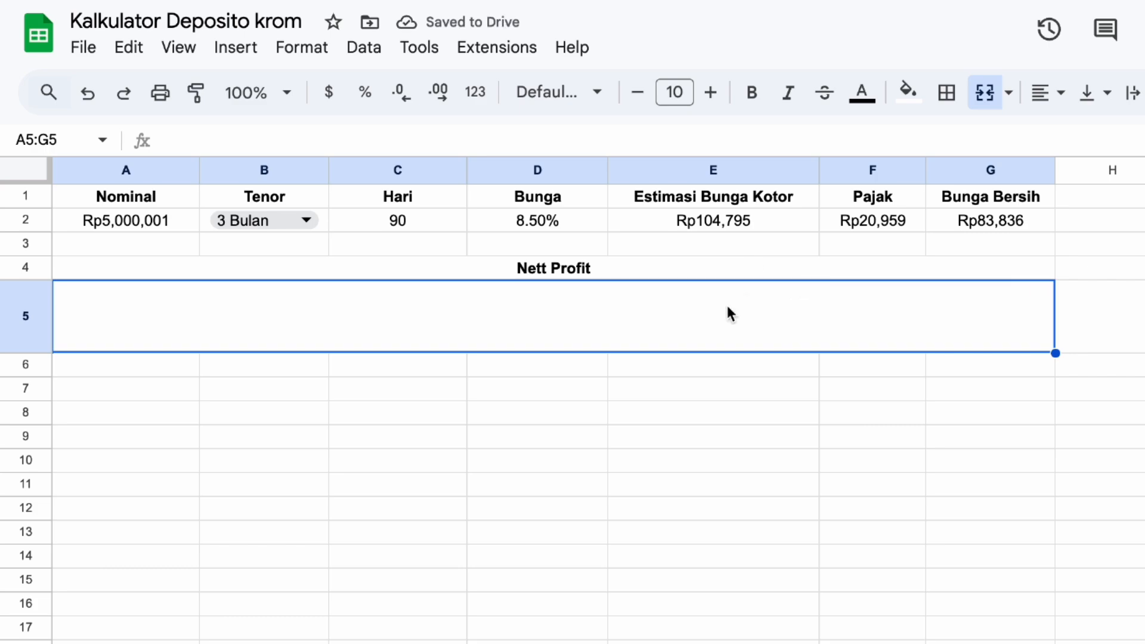
left_click(1044, 96)
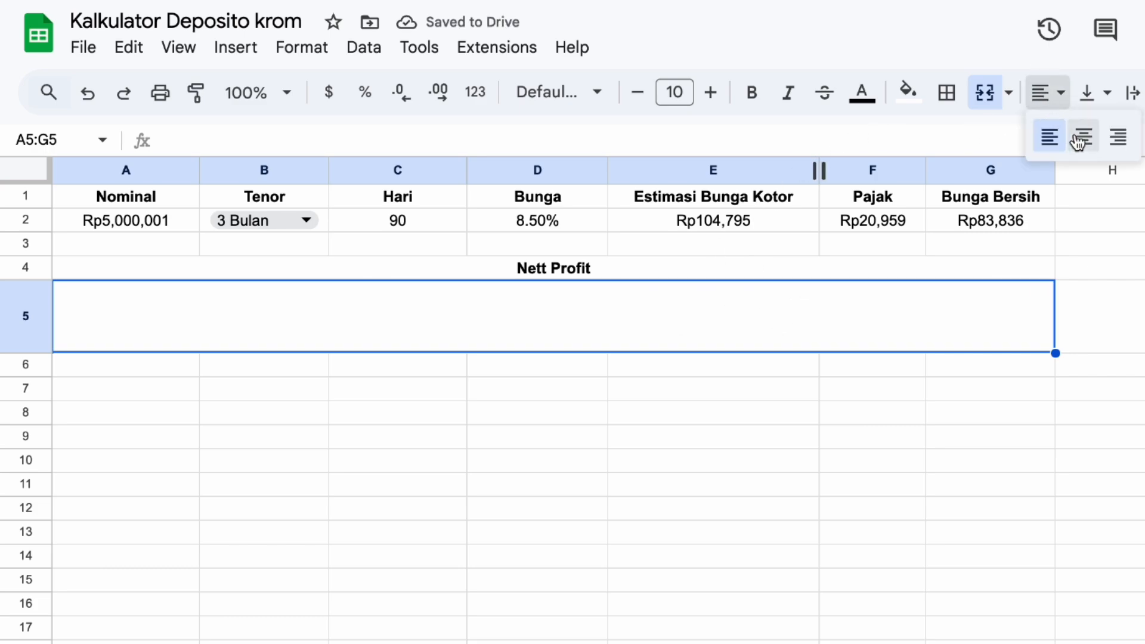
left_click(1081, 137)
left_click(661, 93)
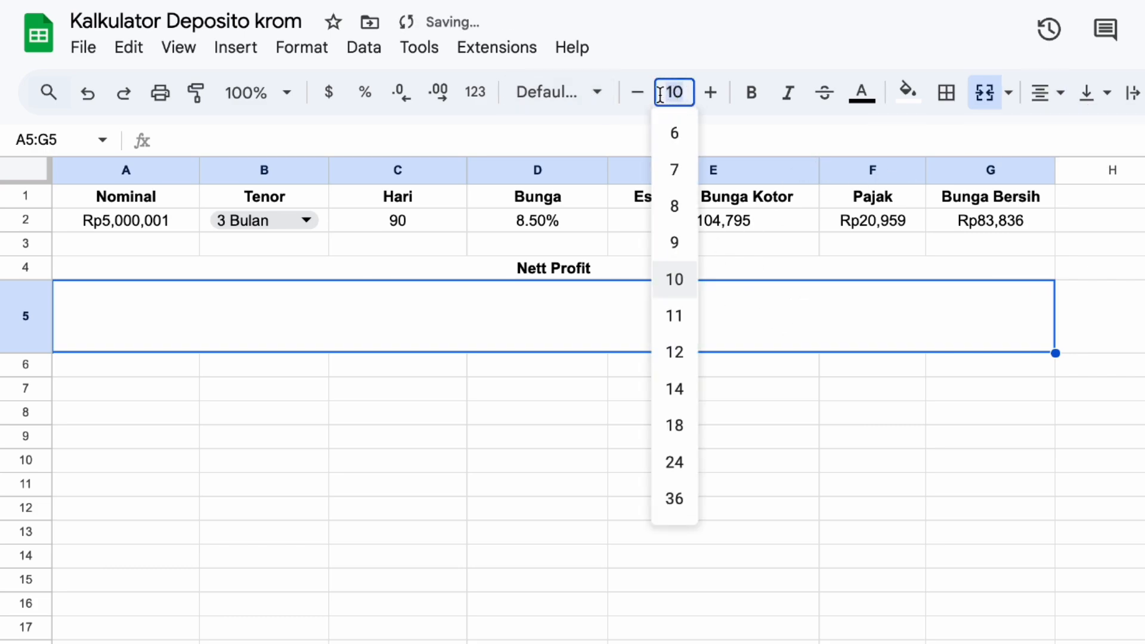
type("60")
left_click(674, 279)
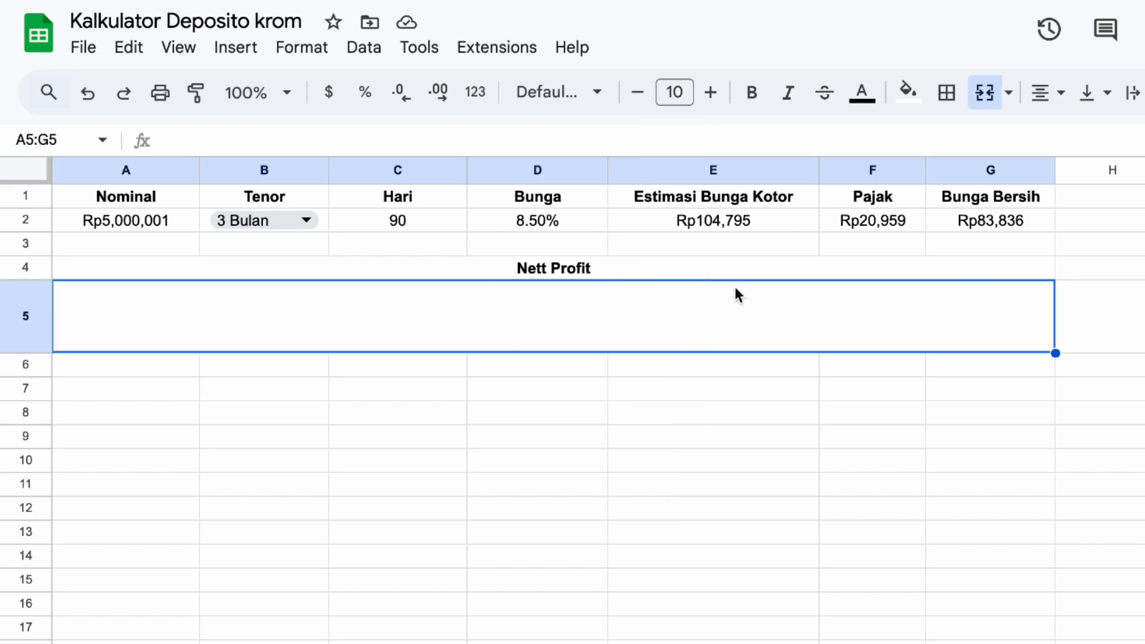
Enter the formula =G2 in the merged cell A5:G5 under Nett Profit and center it vertically
type("=")
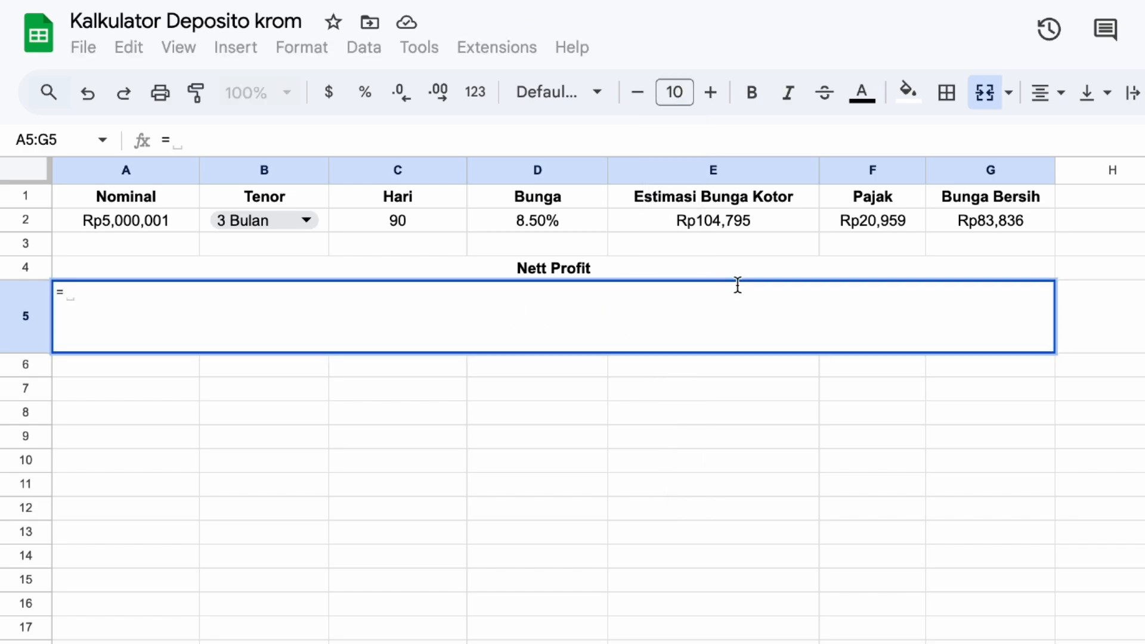
left_click(976, 221)
key("Return")
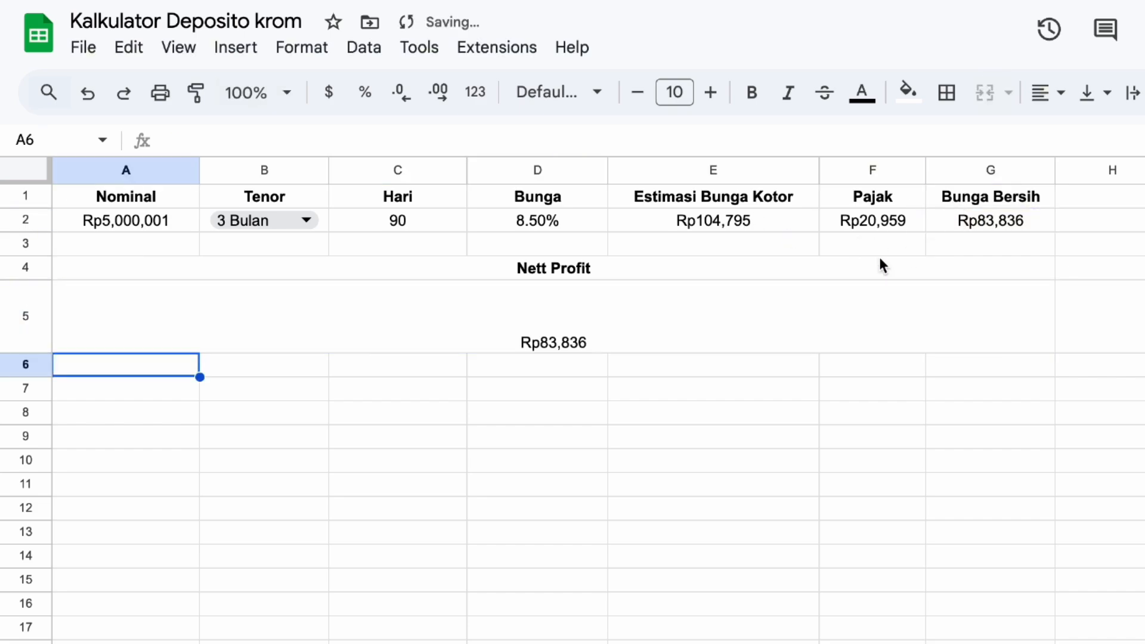
left_click(730, 316)
left_click(1103, 94)
left_click(1117, 139)
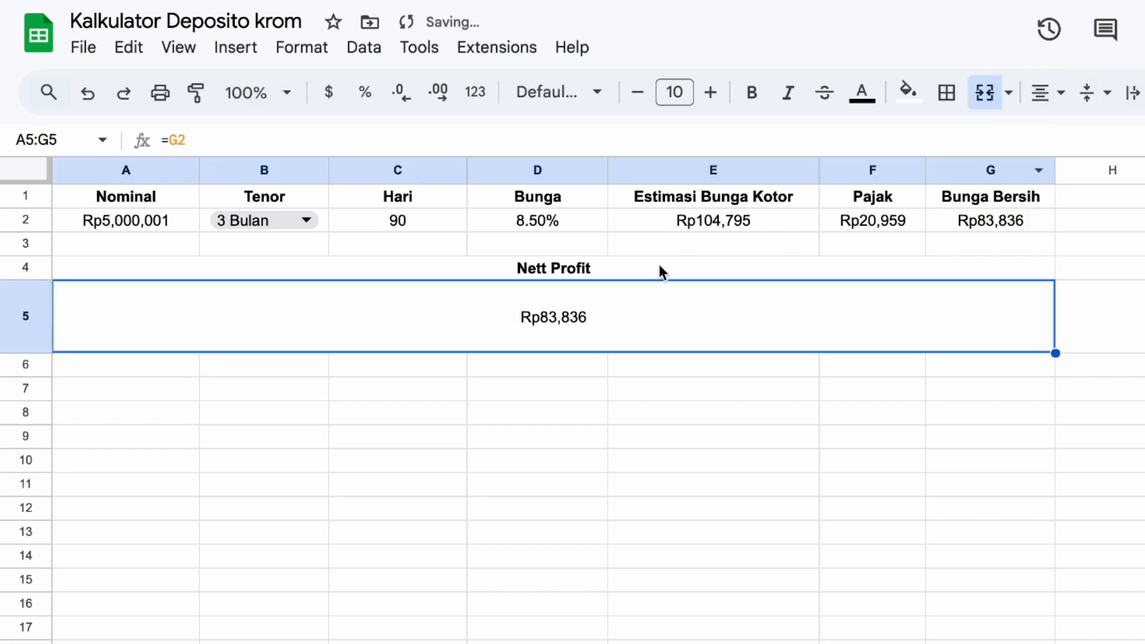
Make the Nett Profit amount in A5:G5 bold and set its font size to 35 so it fits the row
left_click(741, 94)
left_click(682, 94)
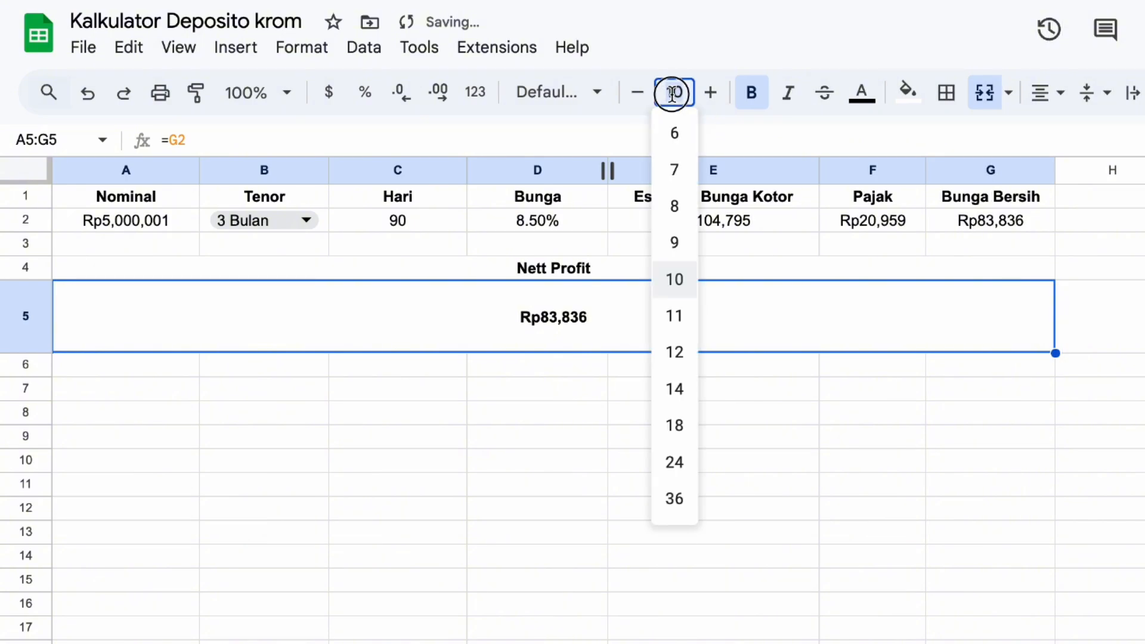
type("60")
key("Return")
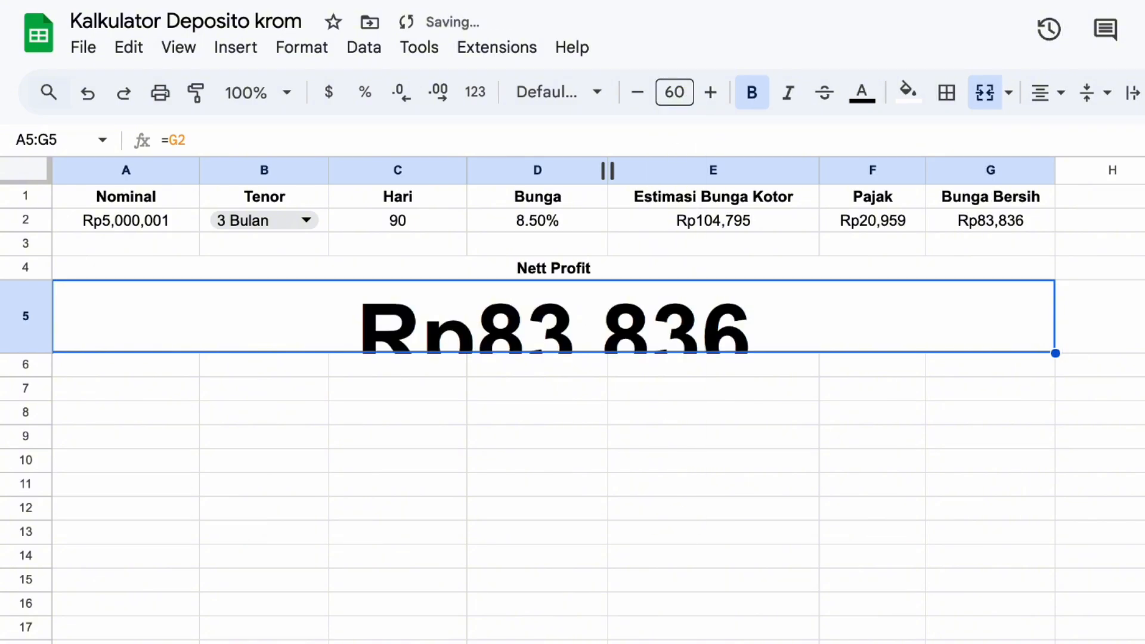
double_click(639, 100)
double_click(640, 100)
double_click(639, 100)
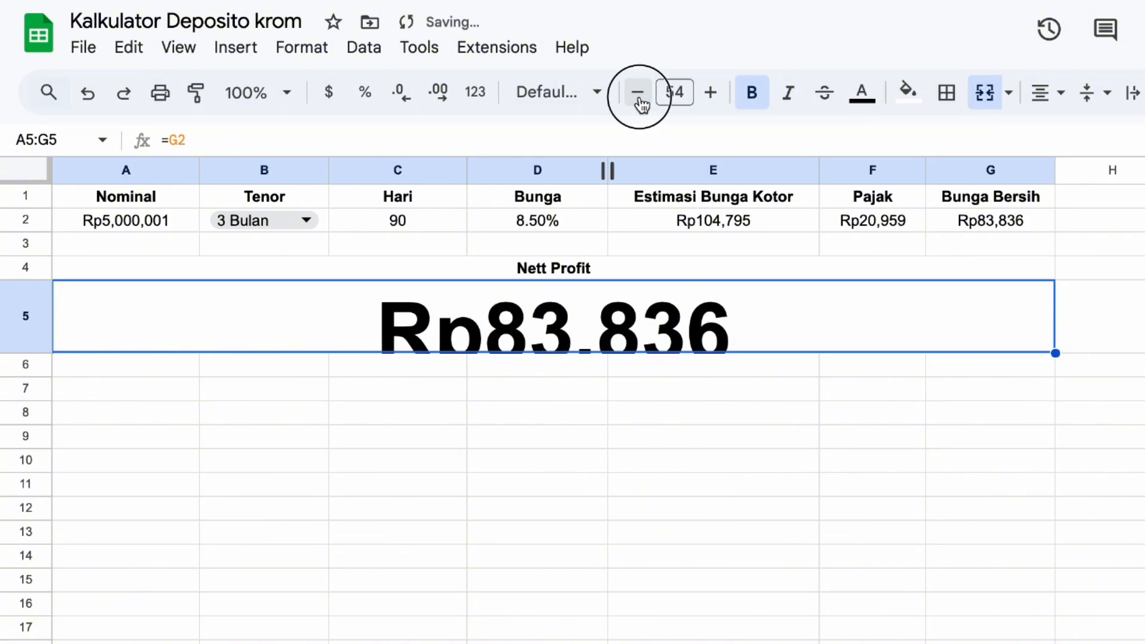
triple_click(640, 100)
double_click(640, 100)
double_click(639, 100)
triple_click(640, 100)
left_click(640, 100)
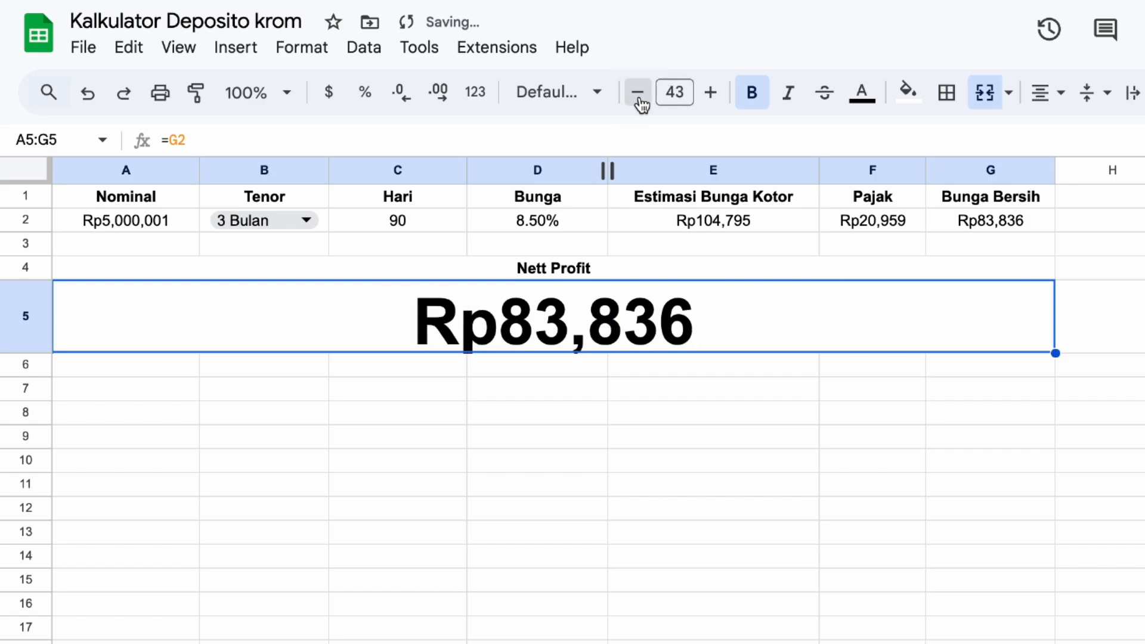
double_click(639, 101)
double_click(640, 100)
left_click(640, 100)
double_click(639, 100)
left_click(640, 100)
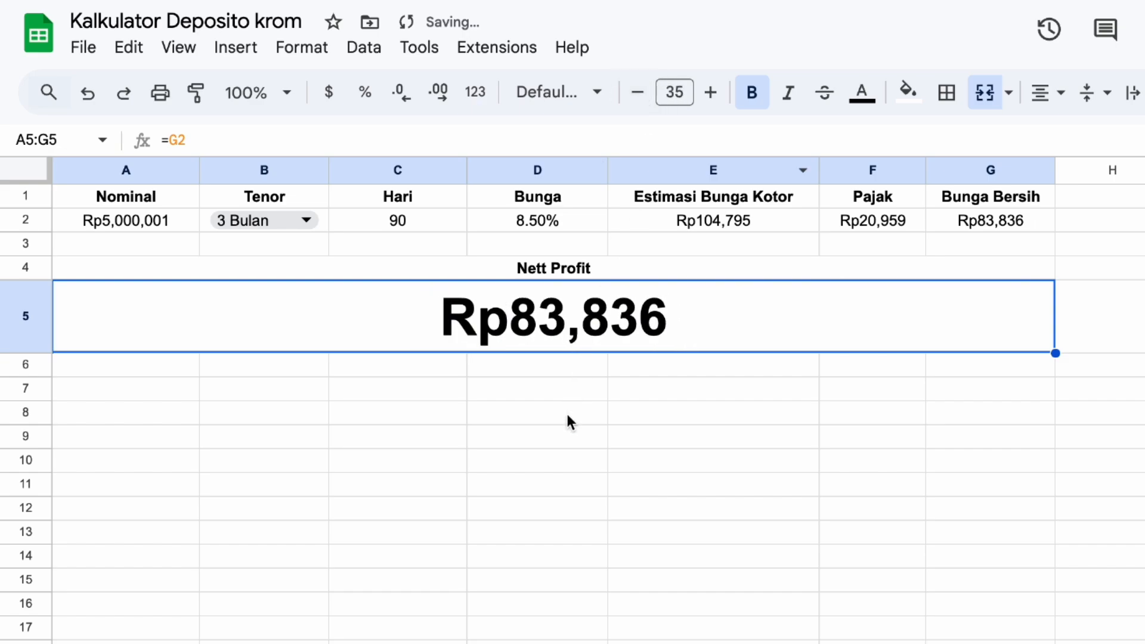
Merge A7:G7 and enter the heading Estimasi Nominal Akhir there, horizontally centered and bold
left_click(549, 391)
left_click_drag(115, 392, 1047, 397)
left_click(985, 92)
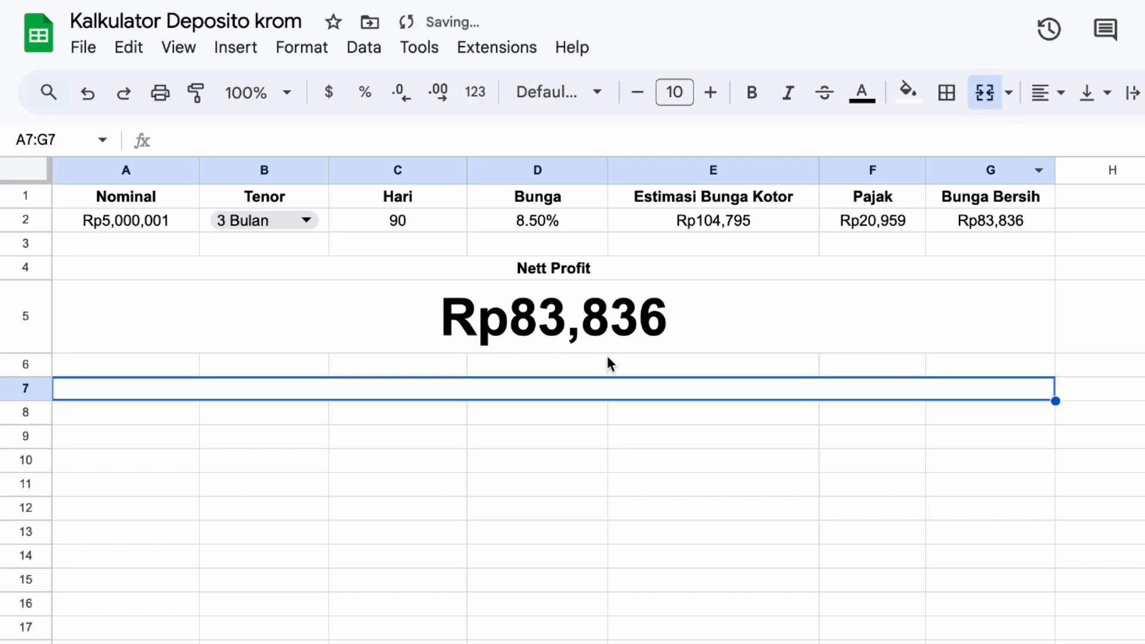
type("Estimasi ")
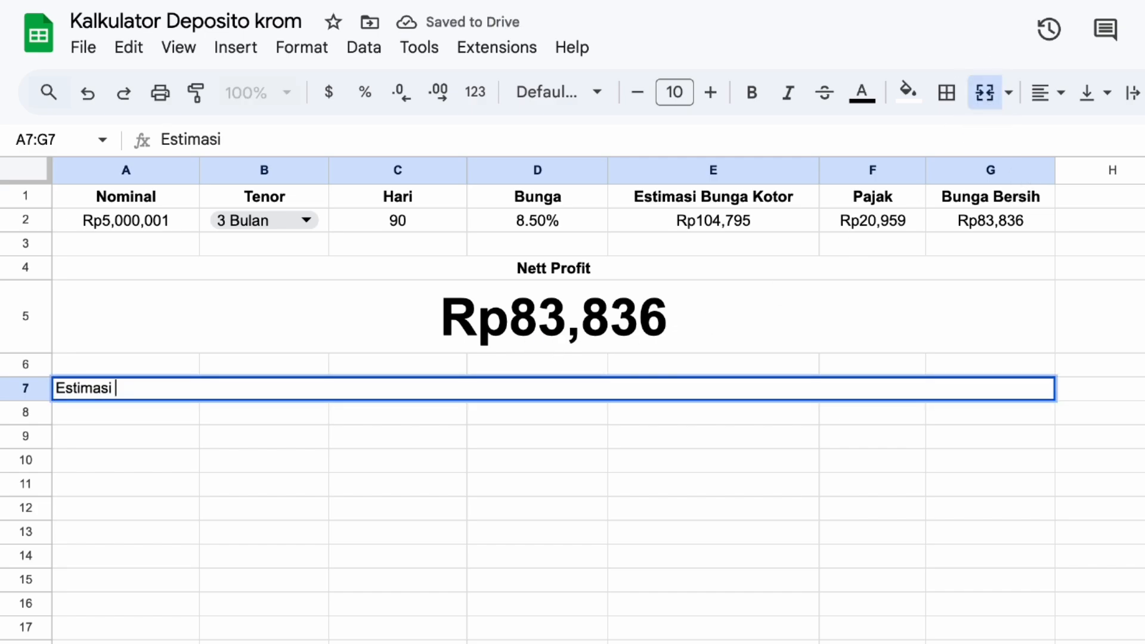
type("Nominal Akhi")
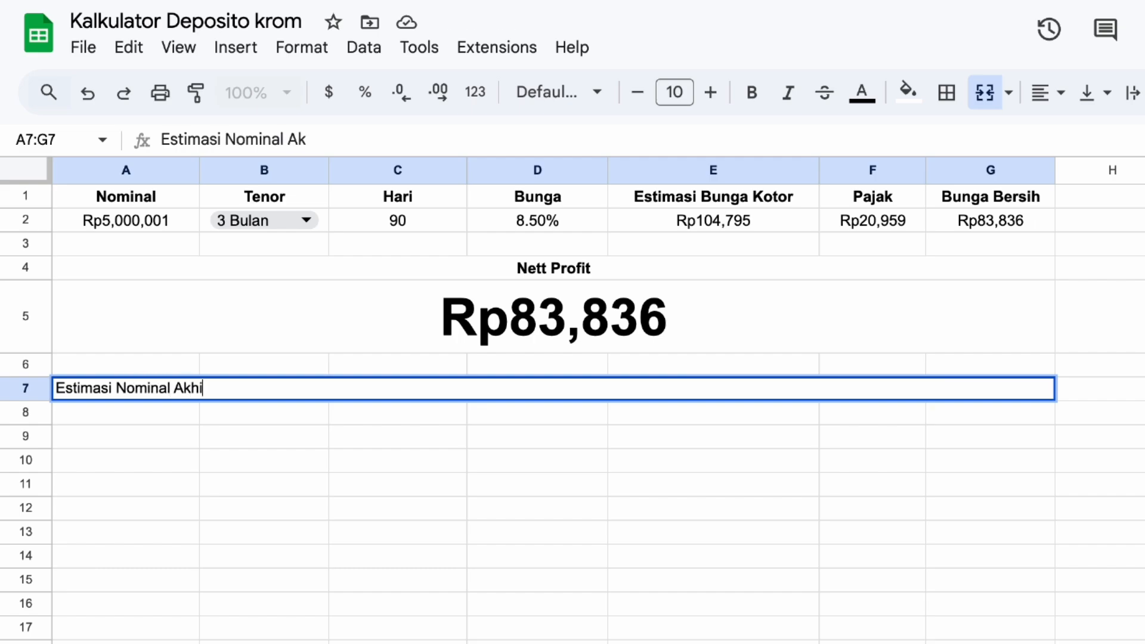
type("r")
left_click(1048, 92)
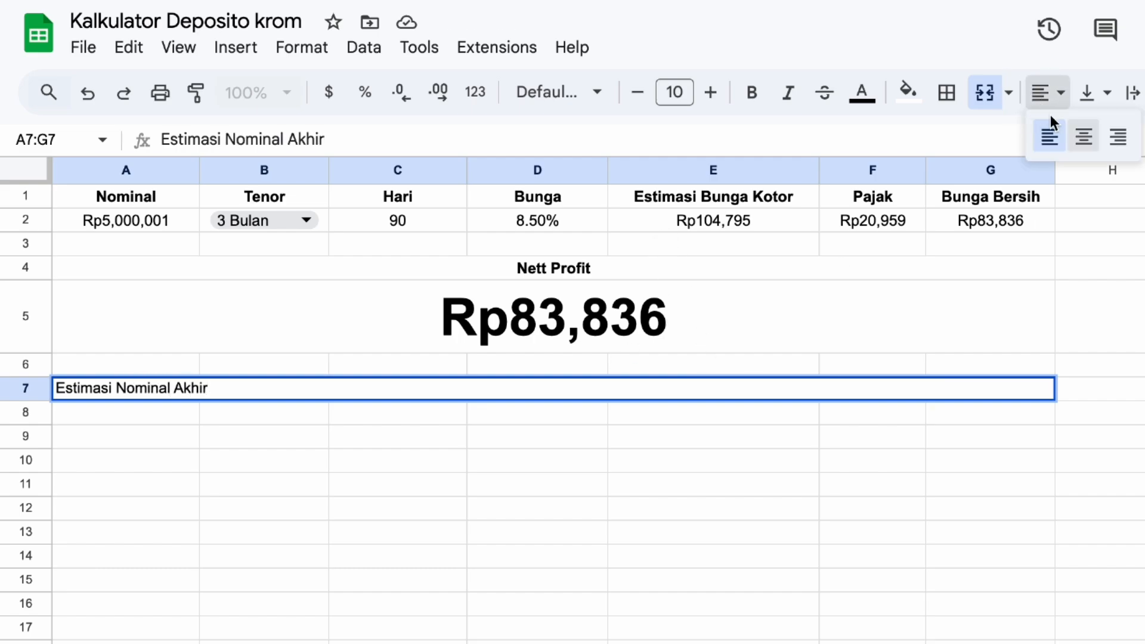
left_click(1084, 136)
left_click(752, 92)
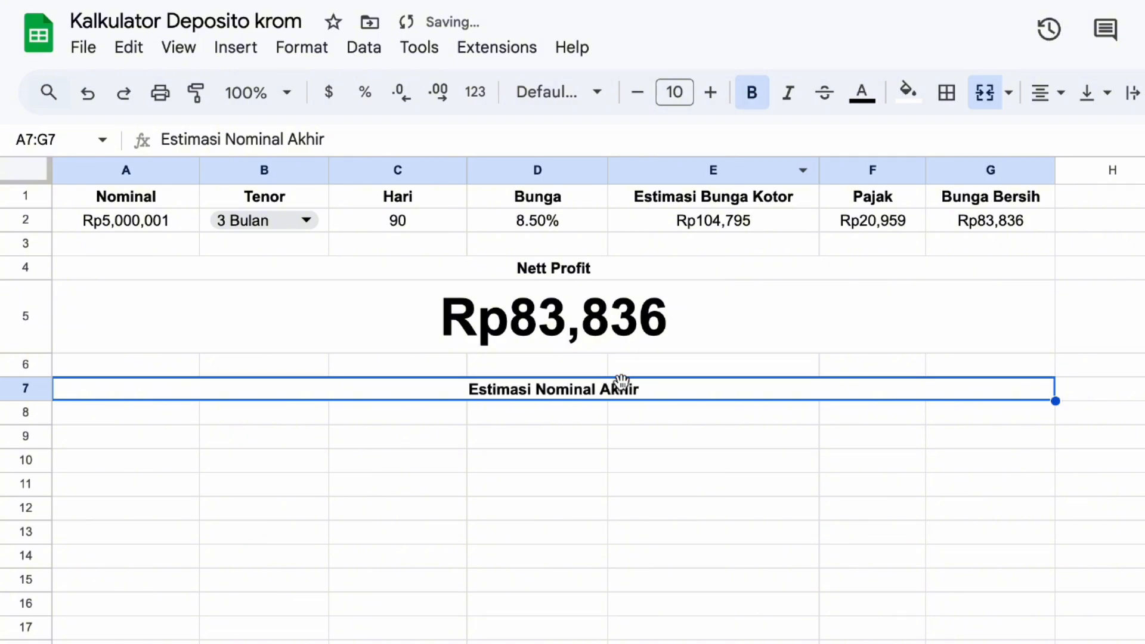
Merge A8:G8 into one cell under Estimasi Nominal Akhir and make row 8 about three times taller
left_click_drag(169, 417, 982, 417)
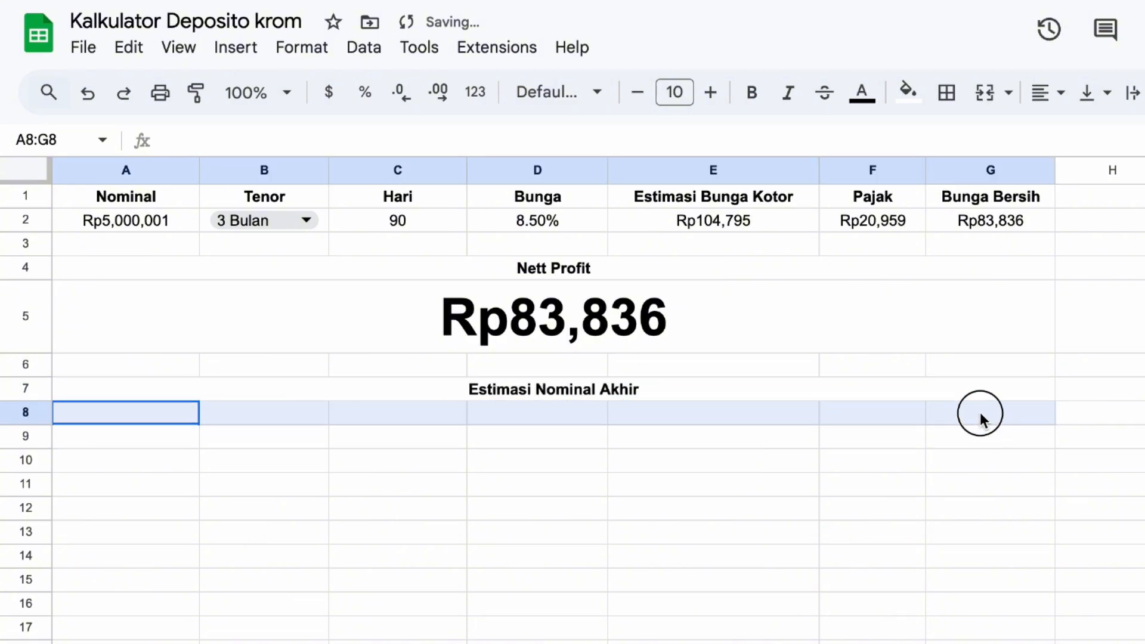
left_click(985, 92)
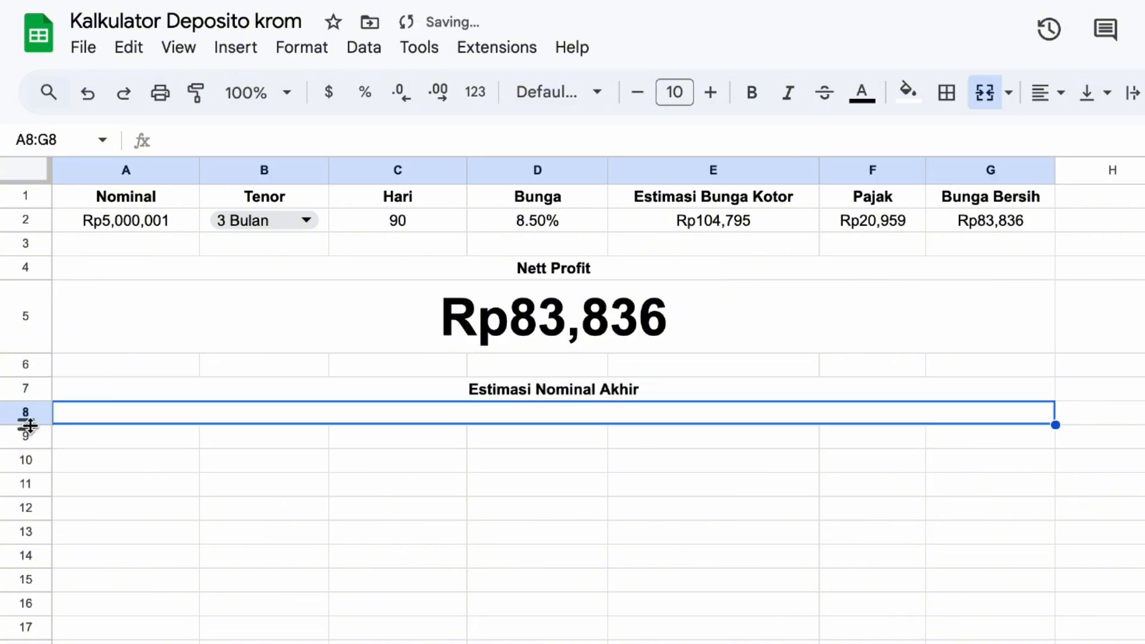
left_click_drag(29, 426, 26, 474)
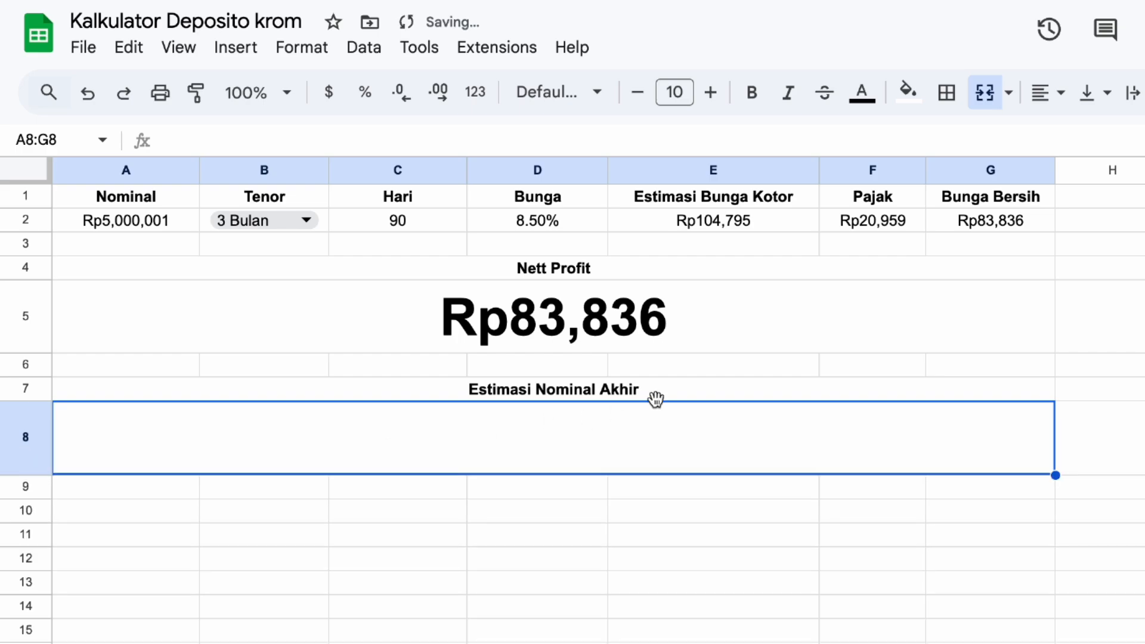
Copy only the formatting of the Nett Profit amount cell A5:G5 to the merged cell A8:G8
left_click(733, 336)
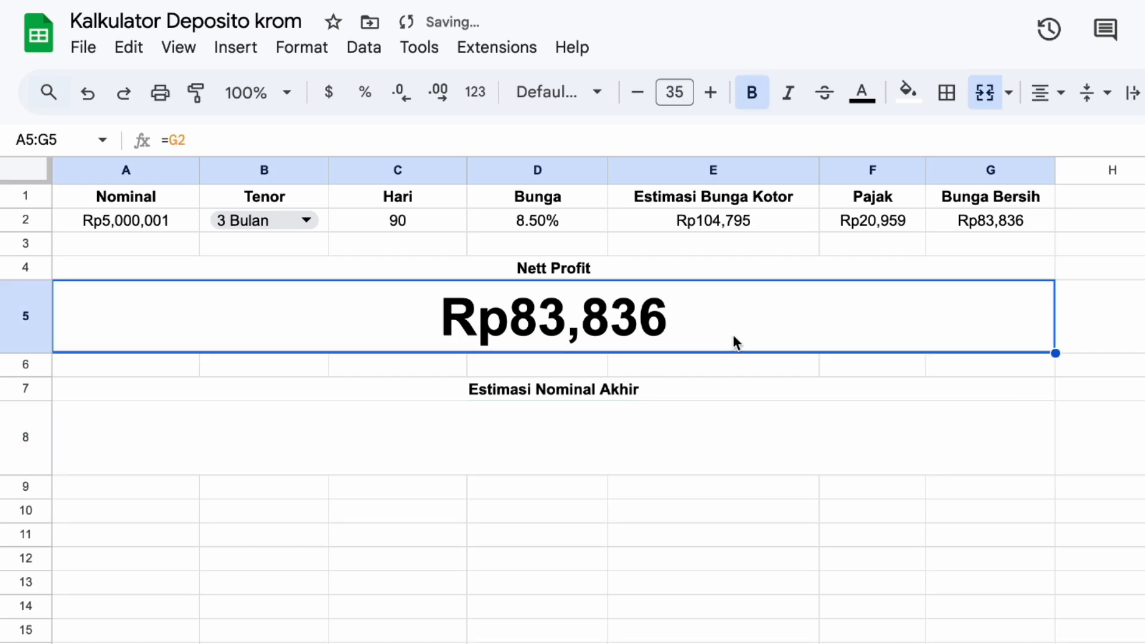
key("super+c")
right_click(714, 440)
mouse_move(1029, 237)
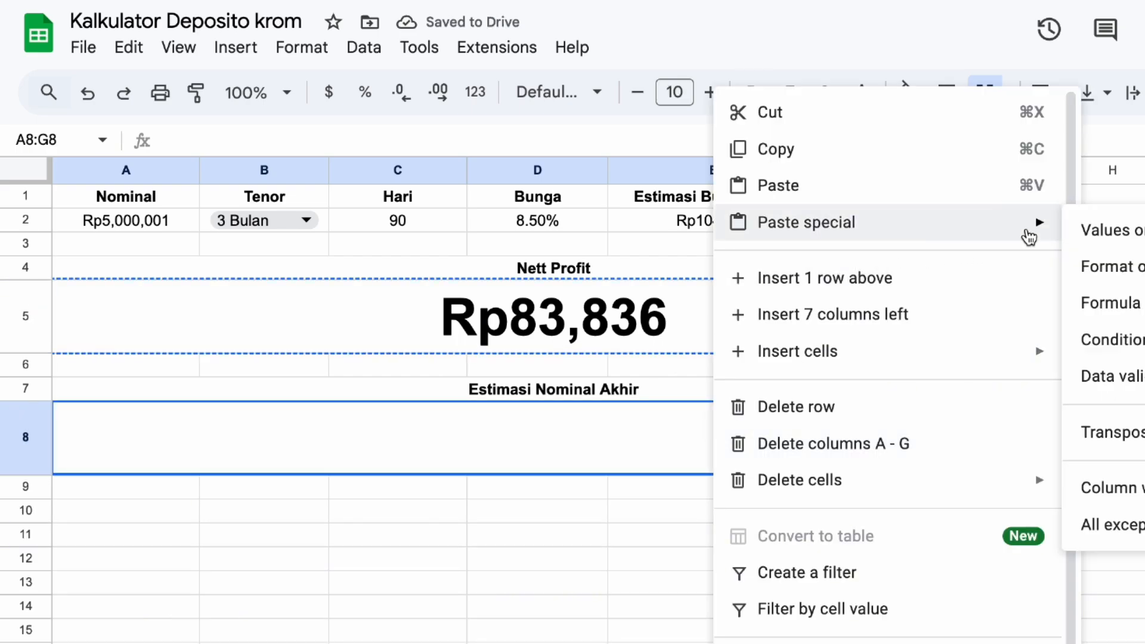
left_click(1109, 266)
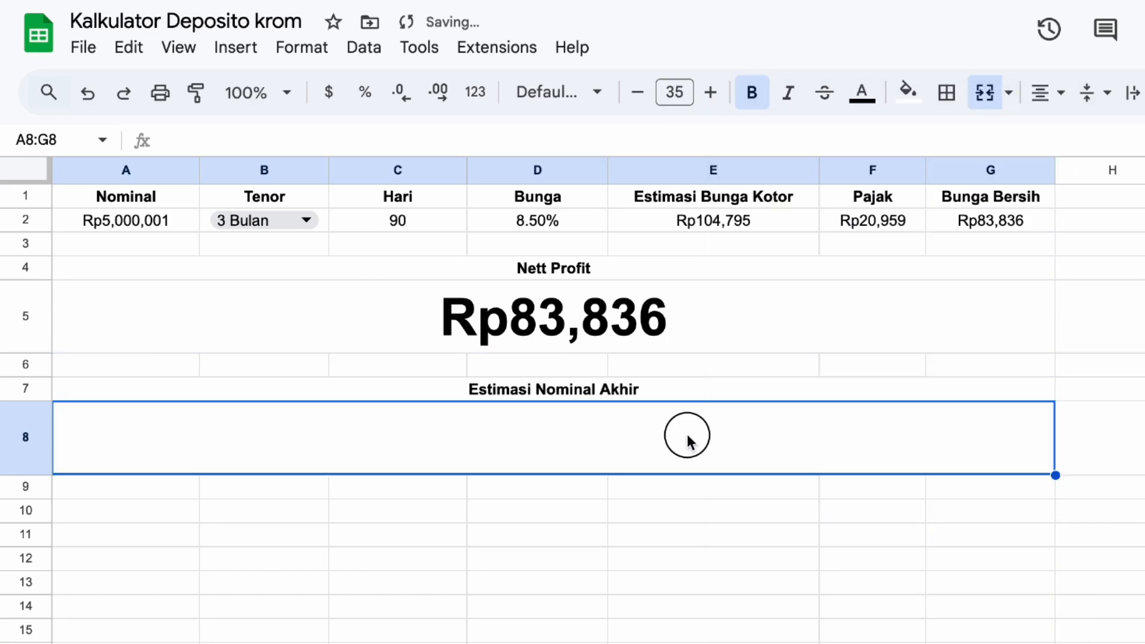
Enter the formula =A2+G2 in the merged cell A8:G8 to add Nominal and Bunga Bersih
type("=")
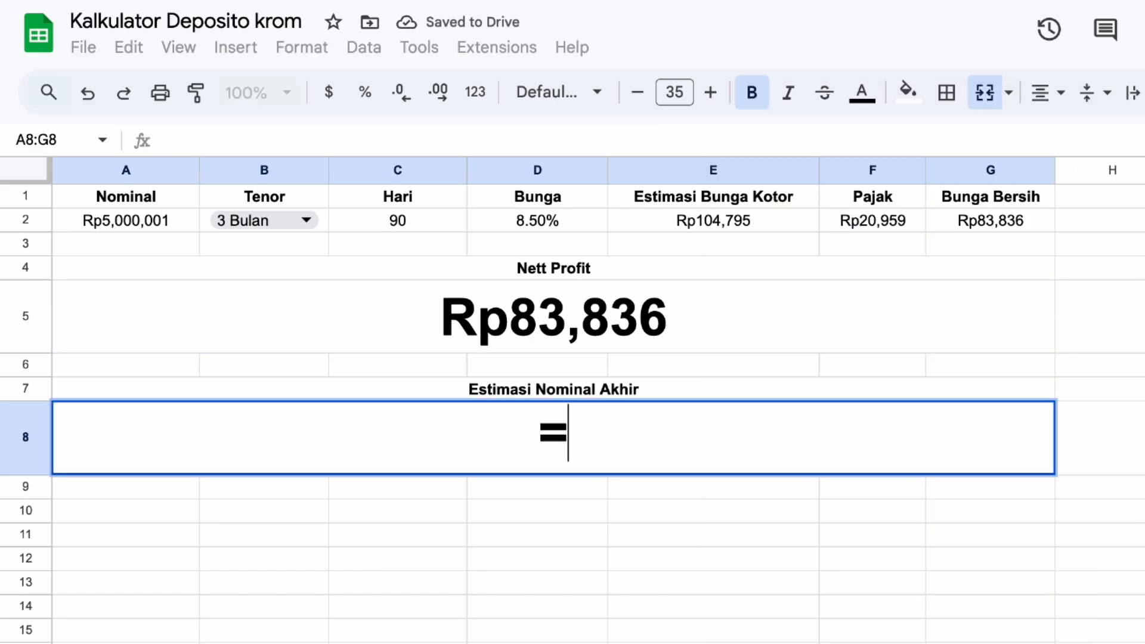
left_click(160, 225)
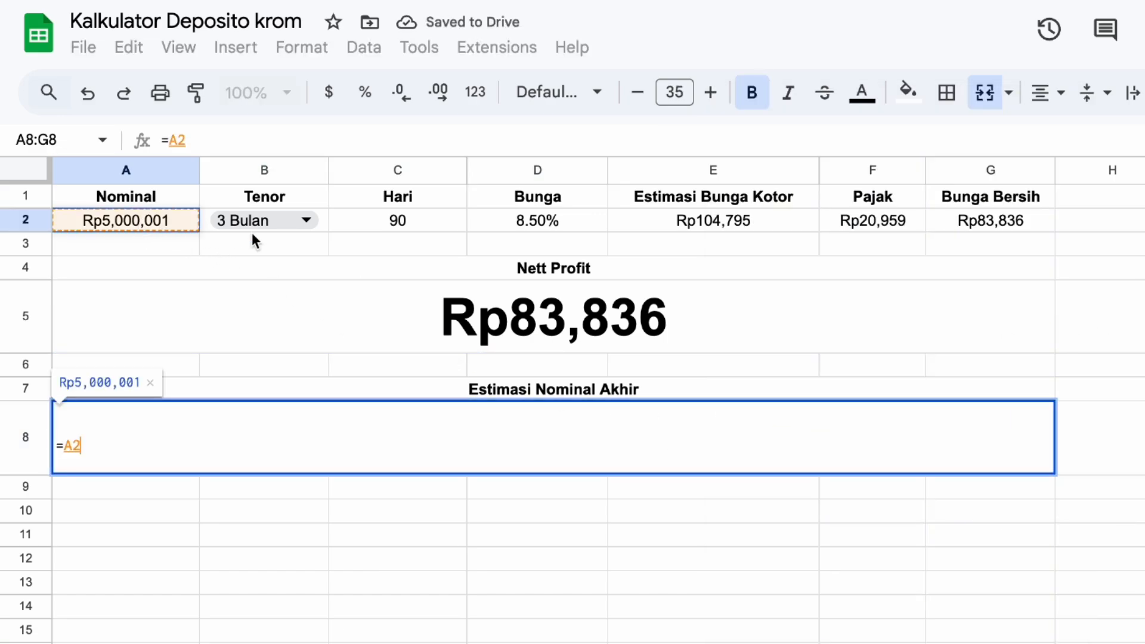
type("+")
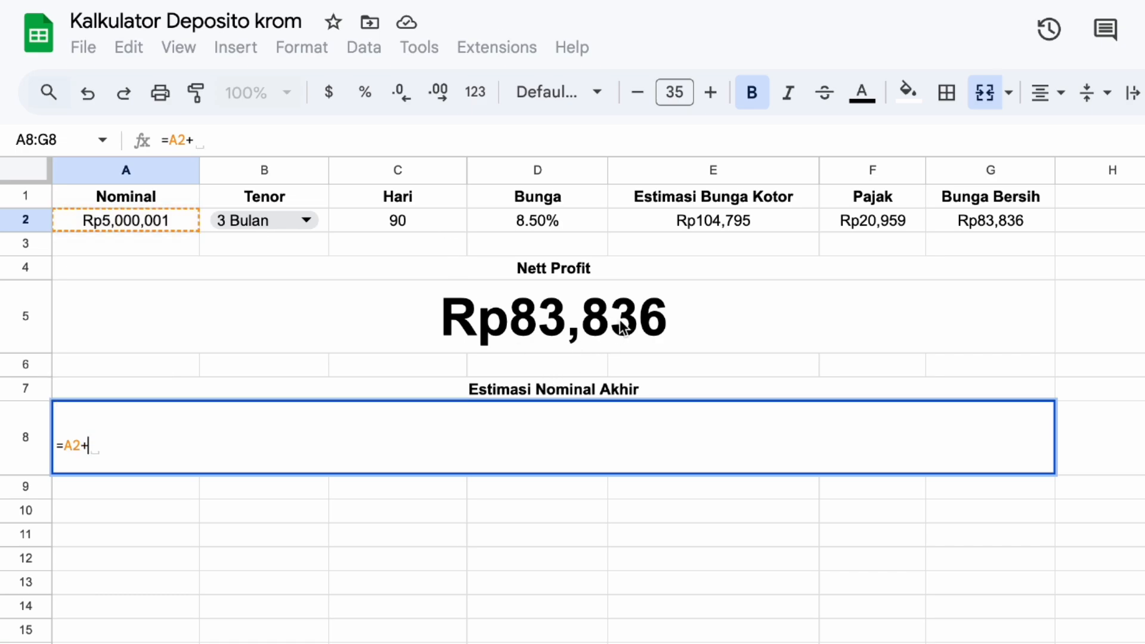
left_click(982, 221)
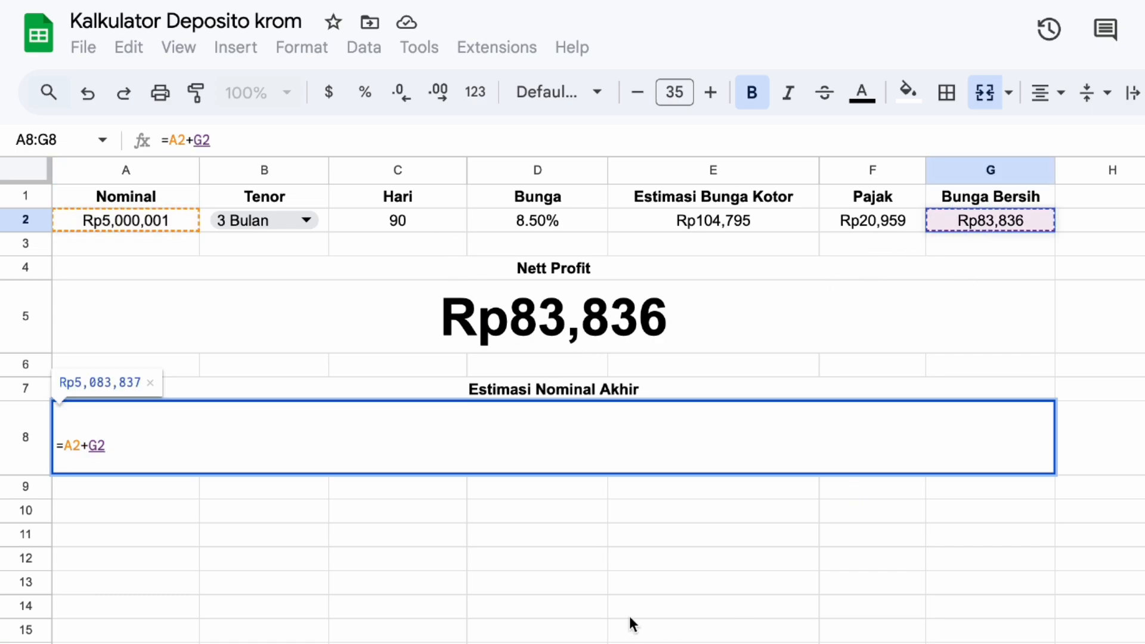
key("Return")
left_click(806, 462)
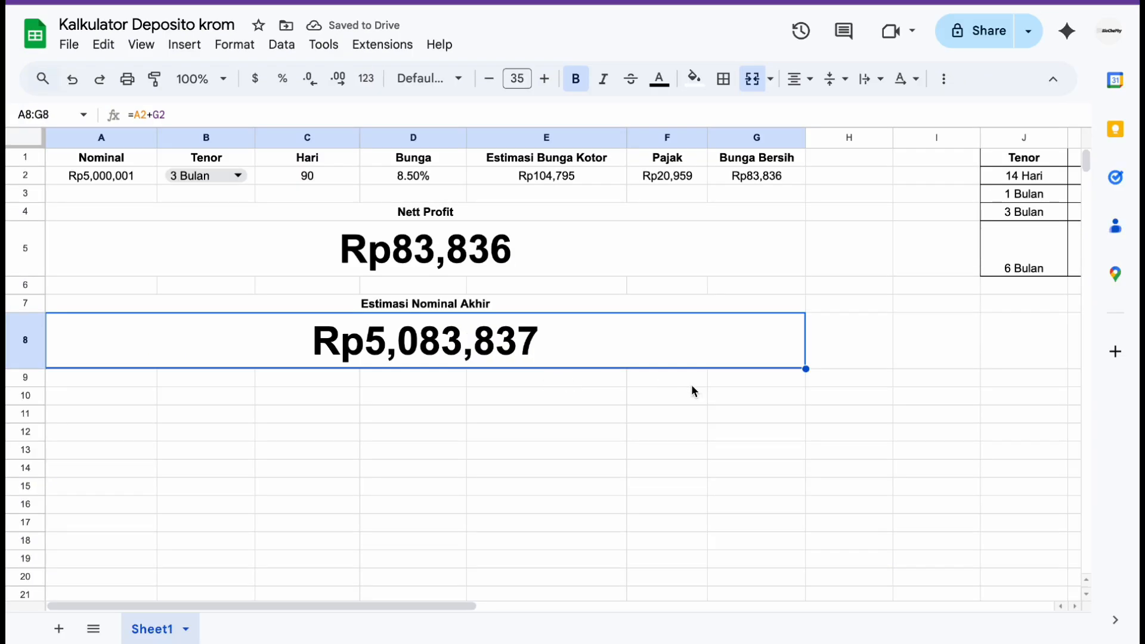
Hide columns J to M, which hold the tenor and interest rate reference table
scroll(955, 495, "right", 10)
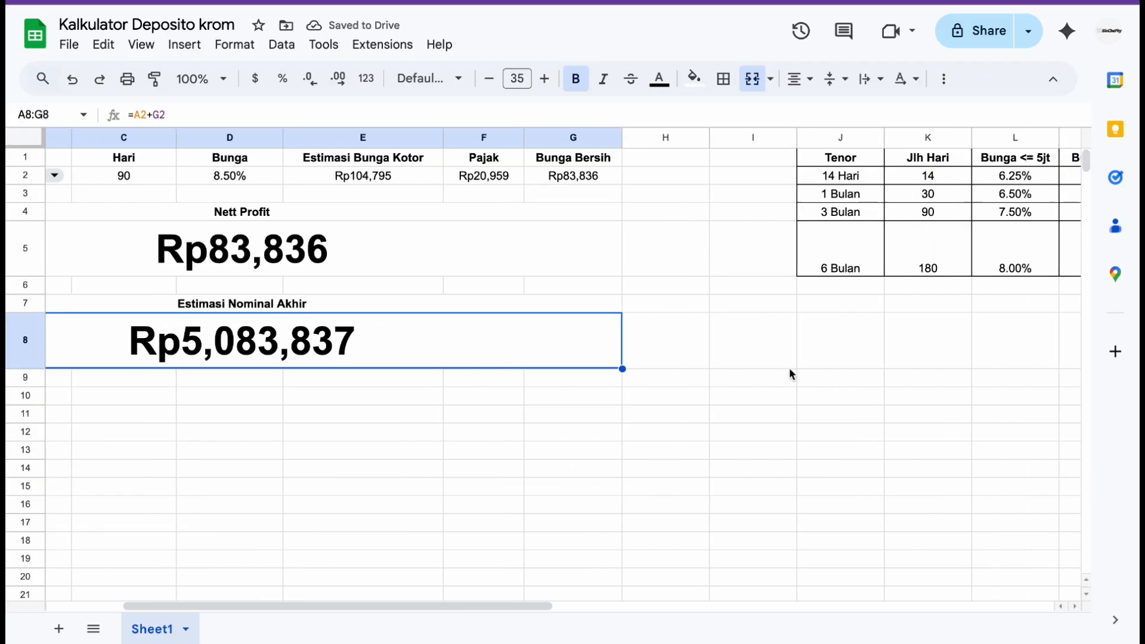
scroll(465, 191, "left", 1)
left_click_drag(384, 137, 637, 137)
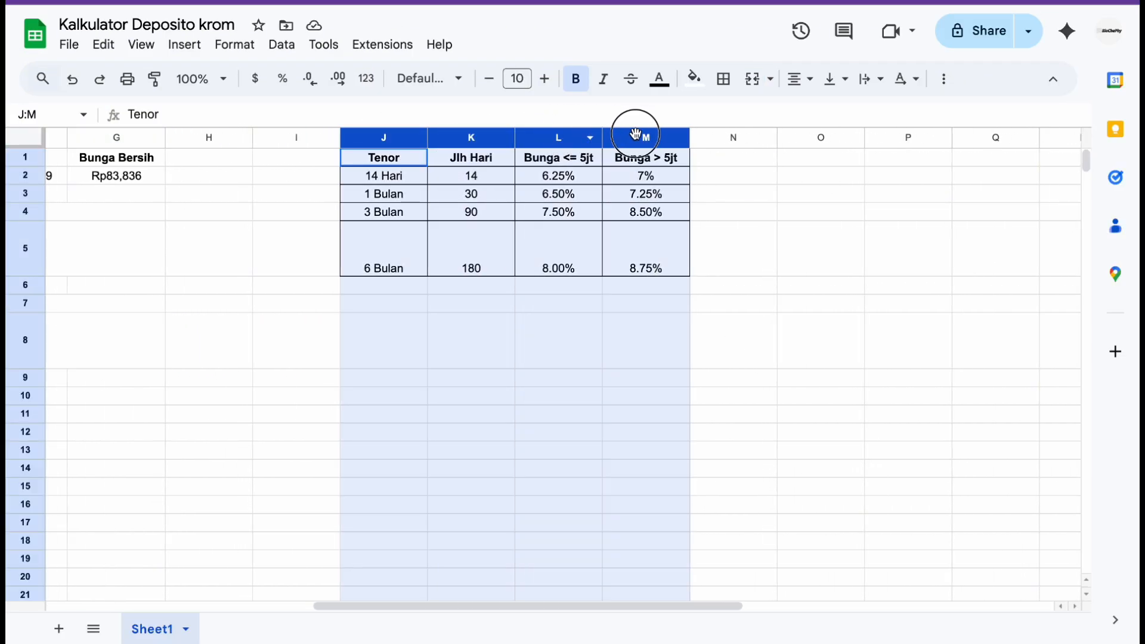
right_click(640, 142)
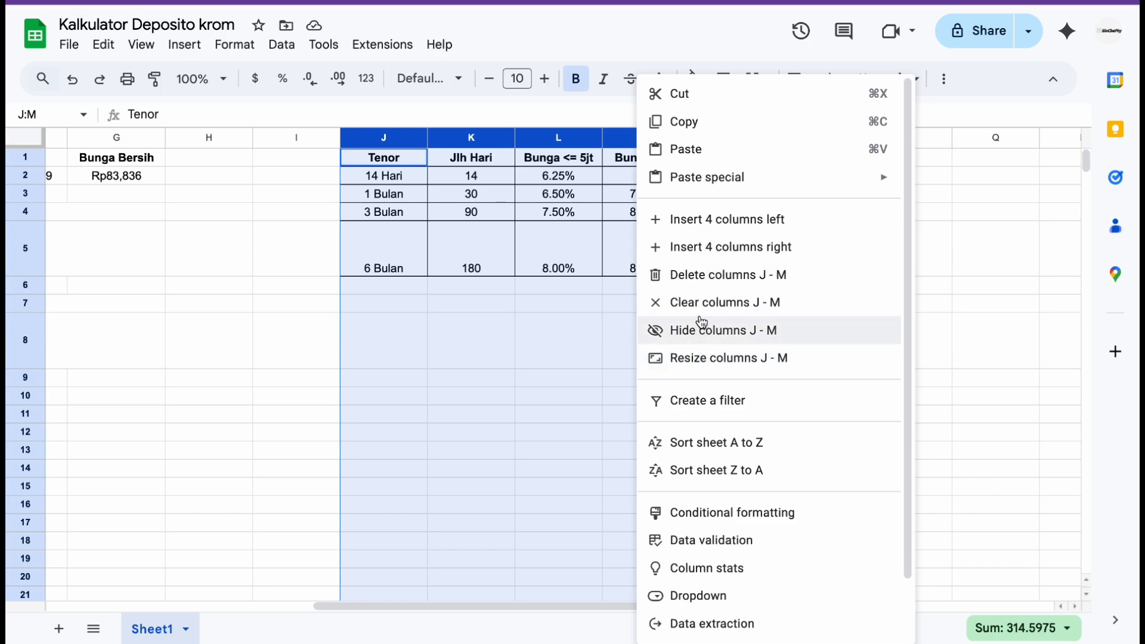
left_click(705, 335)
left_click(481, 334)
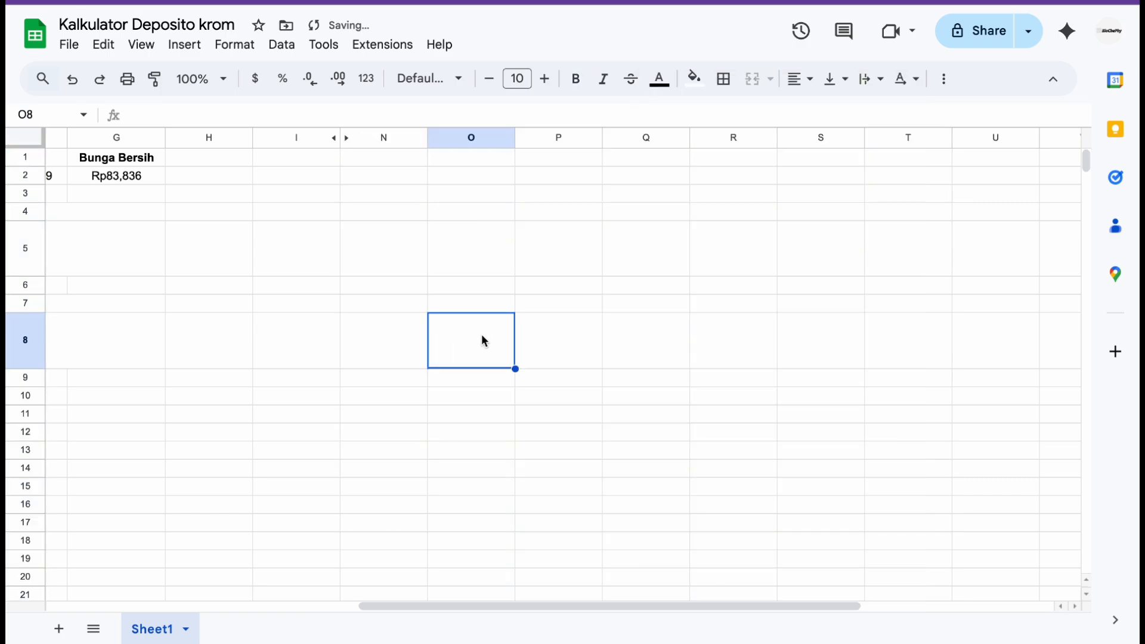
Fill the Nett Profit and Estimasi Nominal Akhir amount cells, A5:G5 and A8:G8, with light green 2
scroll(483, 337, "left", 10)
left_click(593, 234)
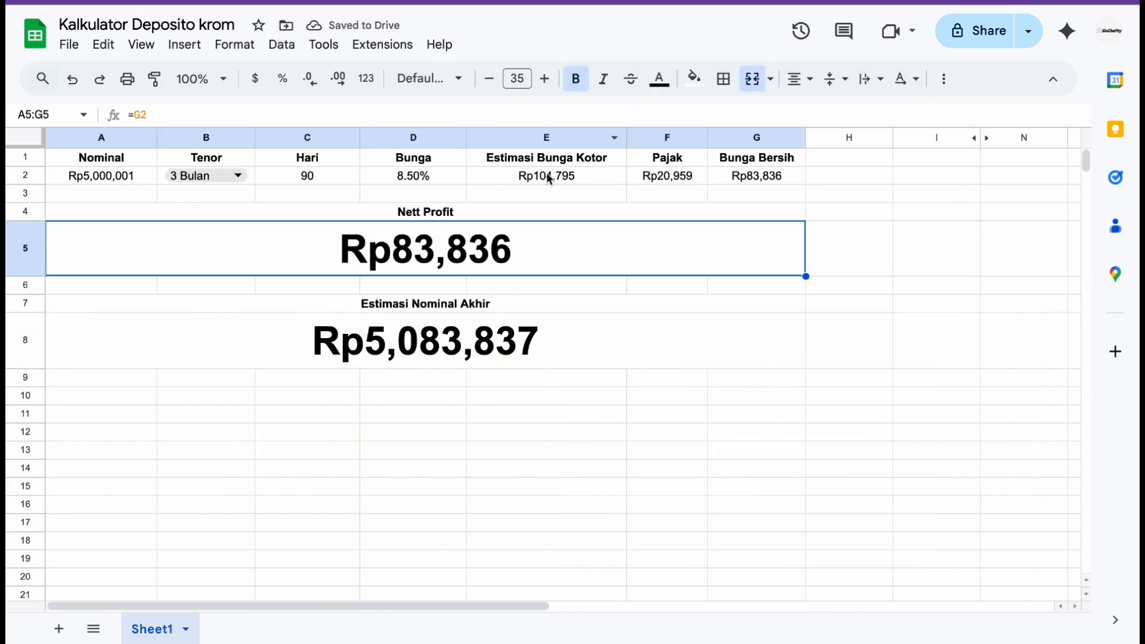
left_click(694, 78)
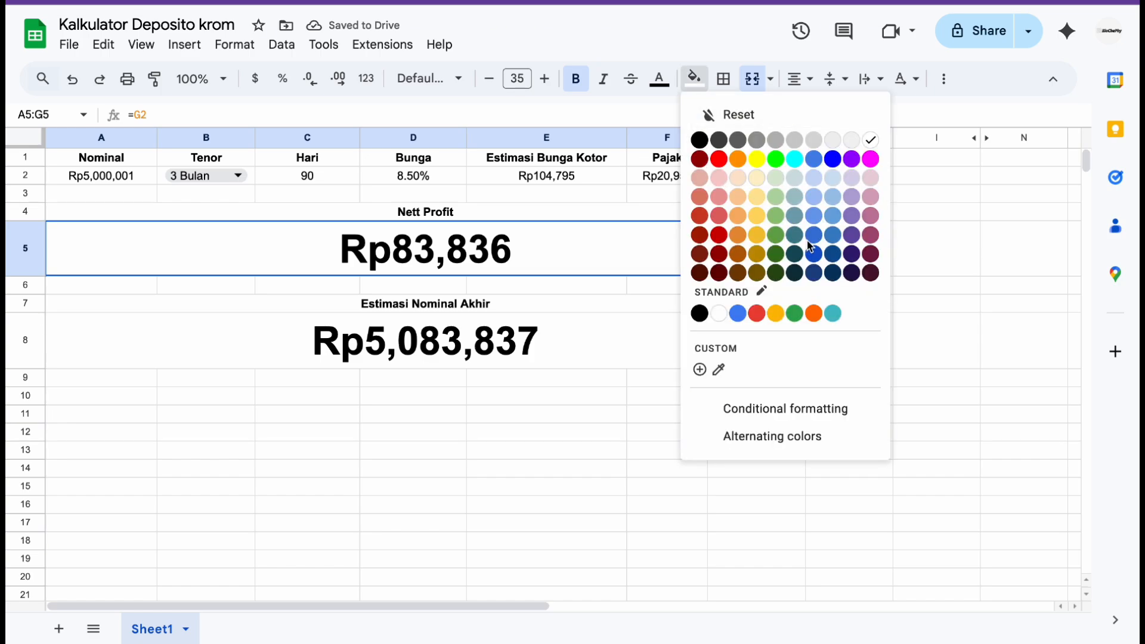
left_click(779, 201)
left_click(651, 325)
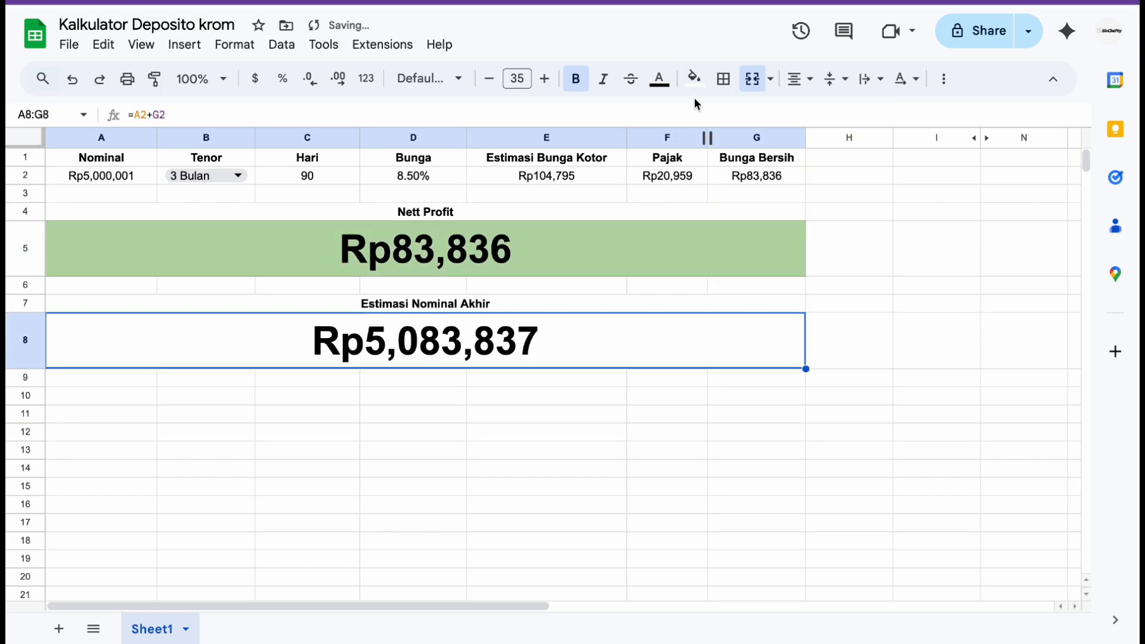
left_click(694, 78)
left_click(776, 202)
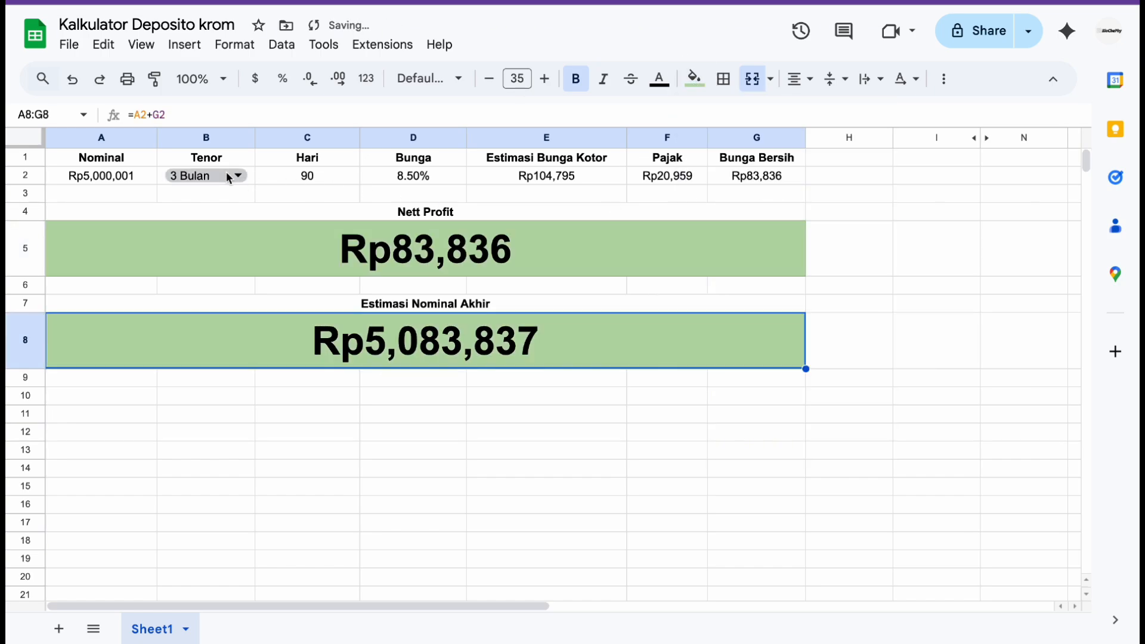
Test the calculator by switching the Tenor in B2 to 1 Bulan and finally to 6 Bulan
double_click(231, 176)
left_click(117, 178)
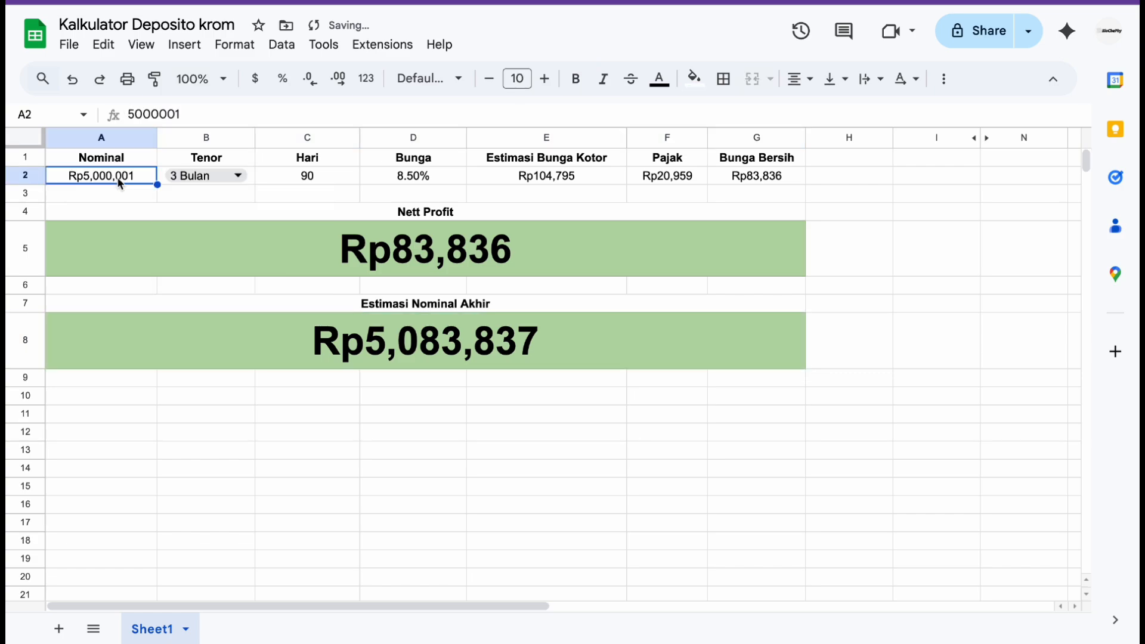
left_click(238, 176)
left_click(201, 230)
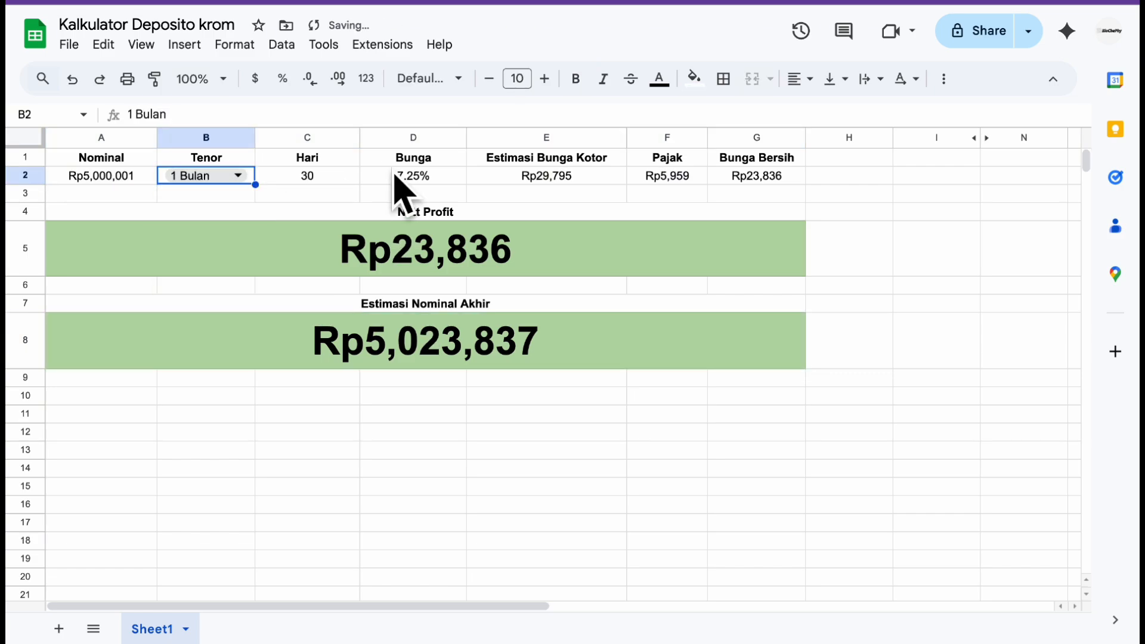
left_click(230, 177)
left_click(208, 286)
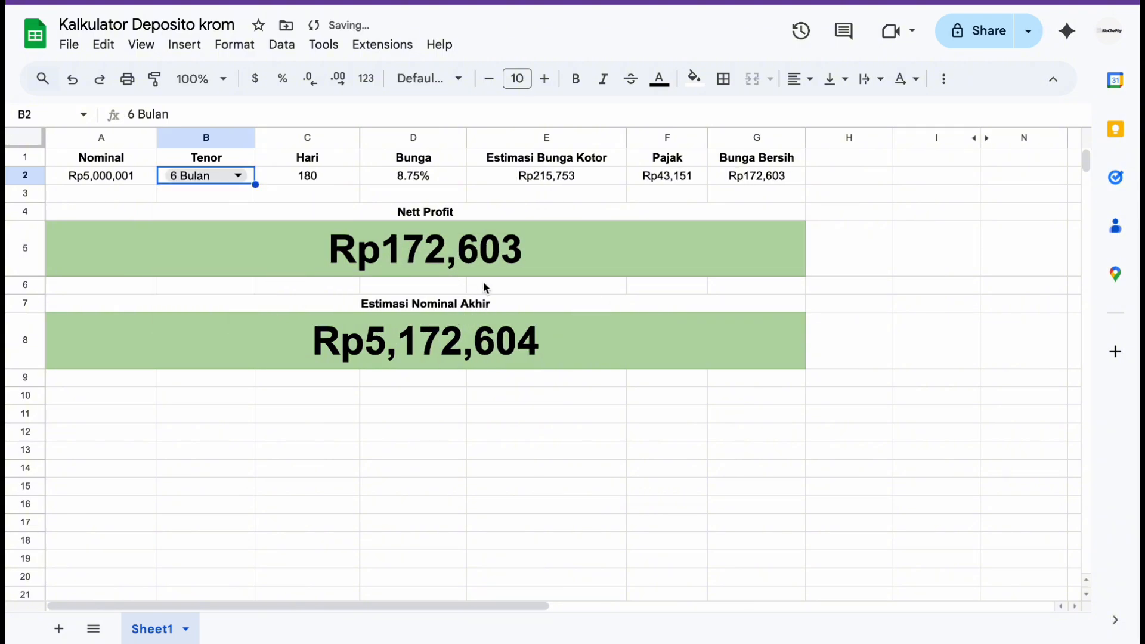